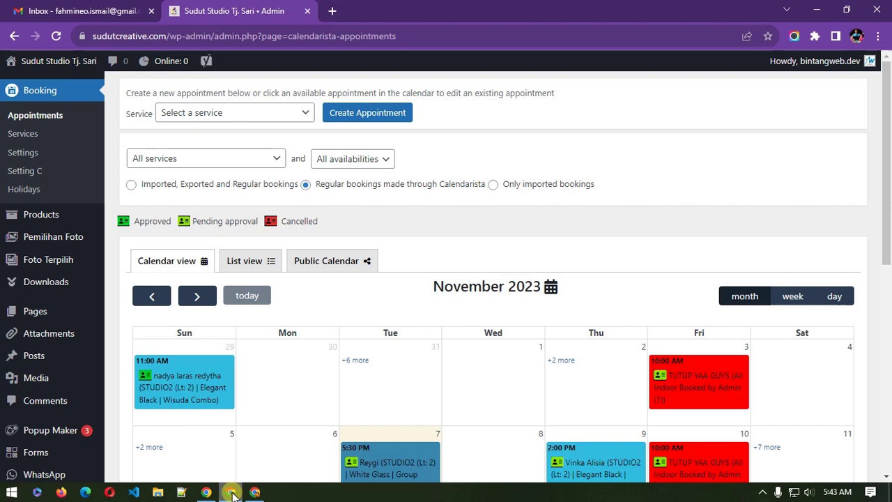
Step: From the Pemilihan Foto list with one entry, open a blank Add New Pemilihan Foto editor
mouse_move(28, 283)
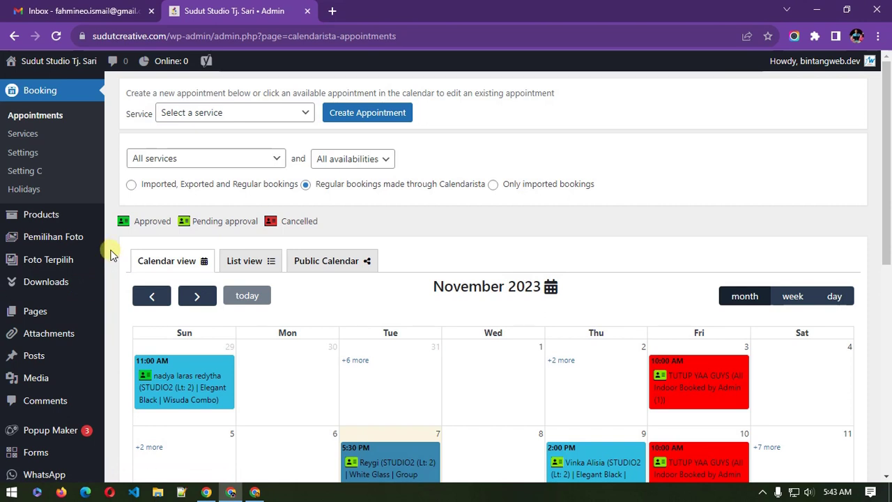
mouse_move(76, 240)
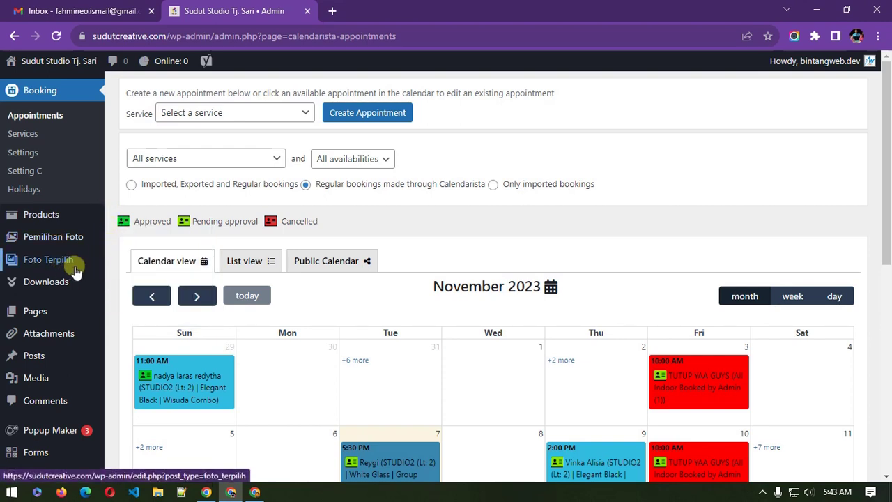
mouse_move(106, 281)
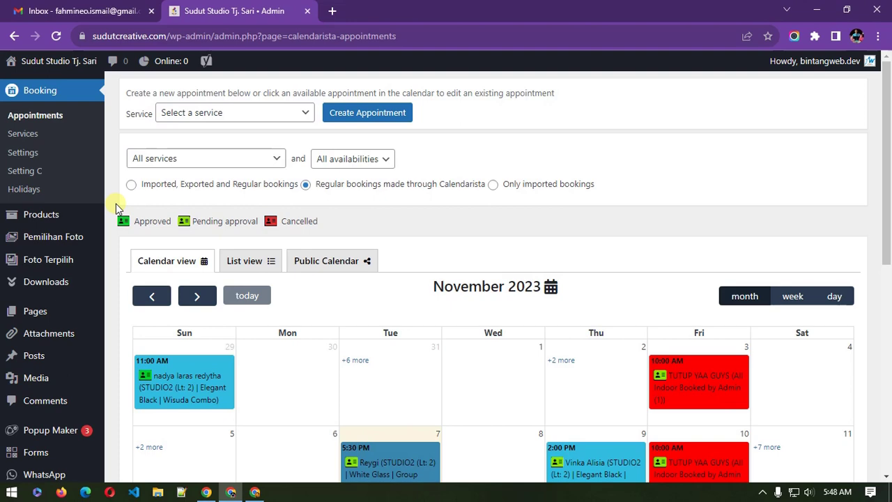
scroll(111, 223, "down", 4)
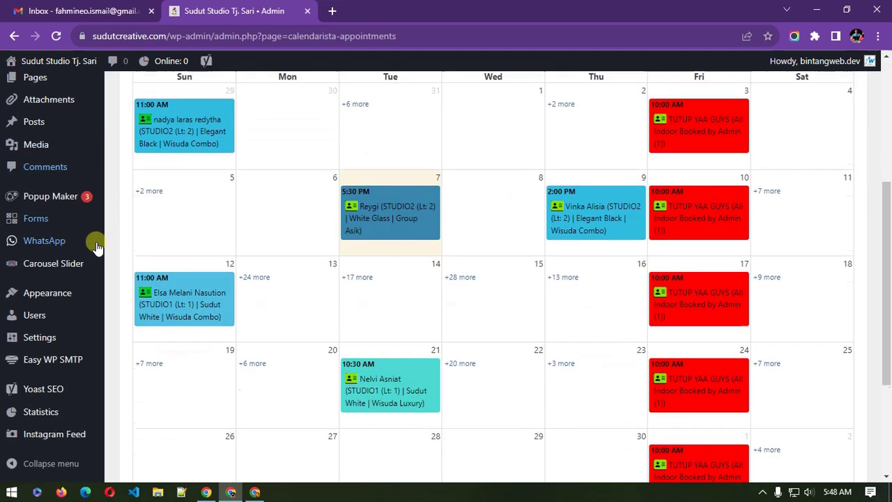
mouse_move(37, 314)
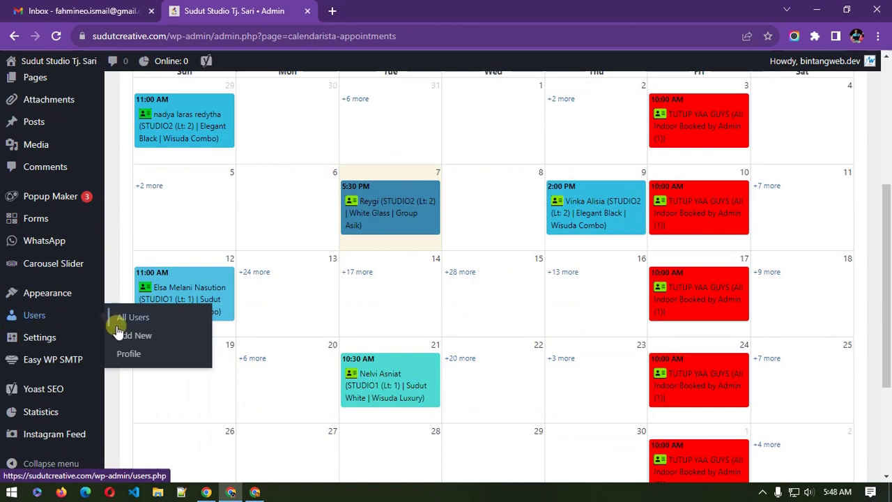
scroll(122, 342, "up", 4)
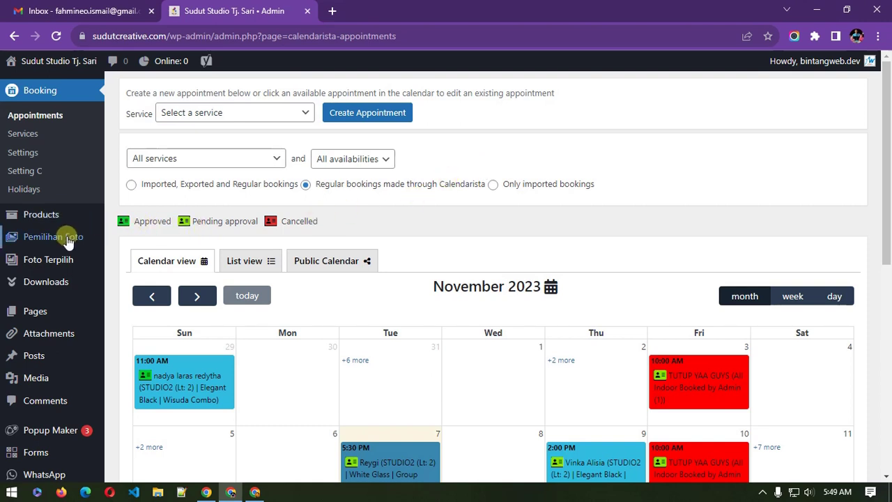
mouse_move(70, 237)
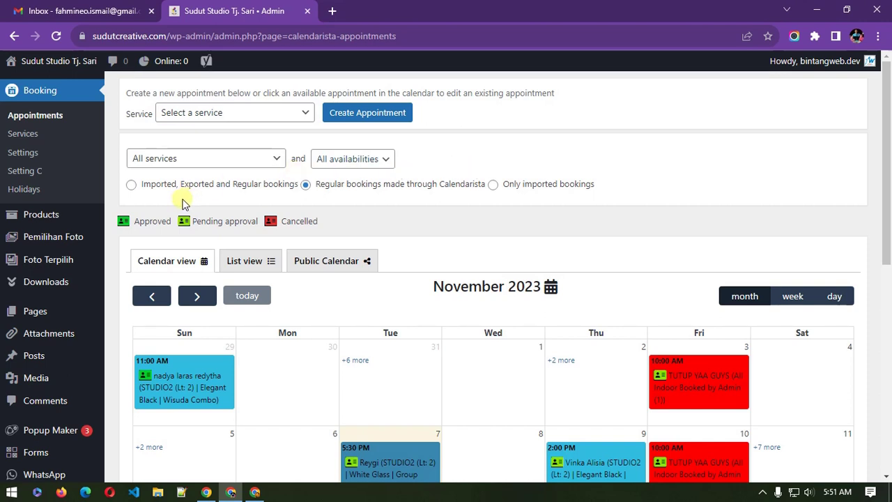
mouse_move(62, 245)
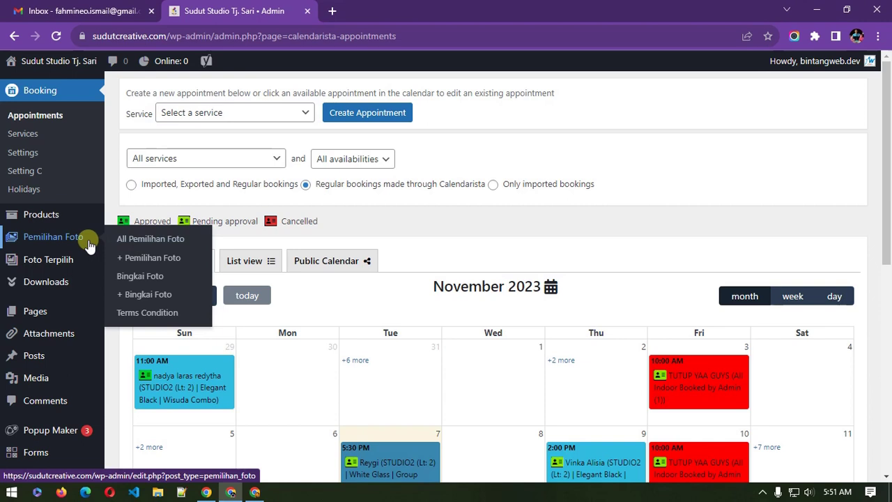
left_click(83, 238)
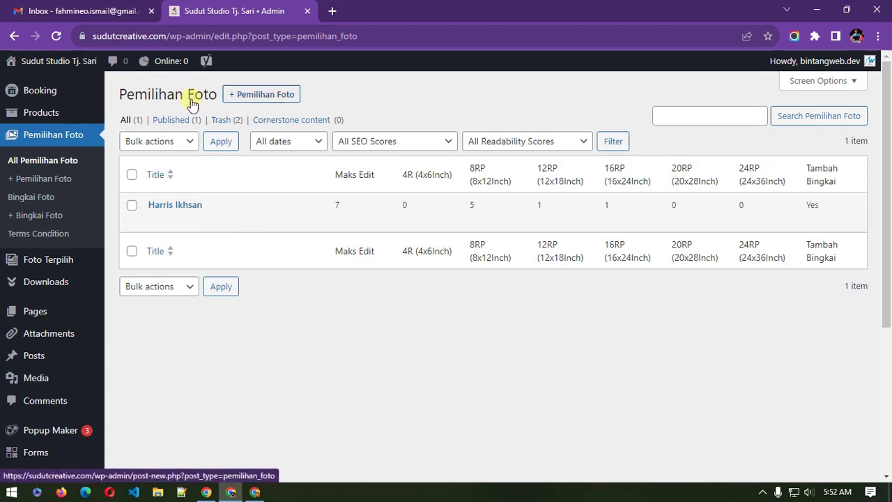
left_click(291, 99)
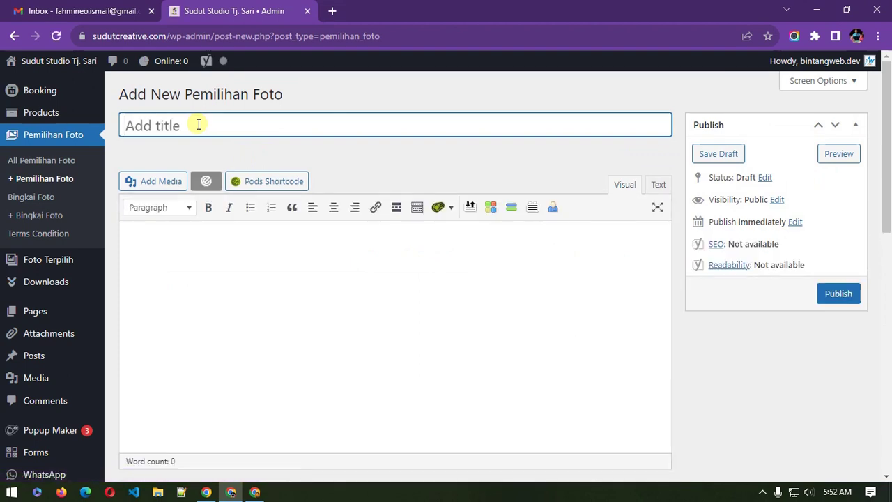
Step: Title the post 'Foto-foto Prewed Mas Gilang', let the draft autosave, and open the media library
type("Foto-foto")
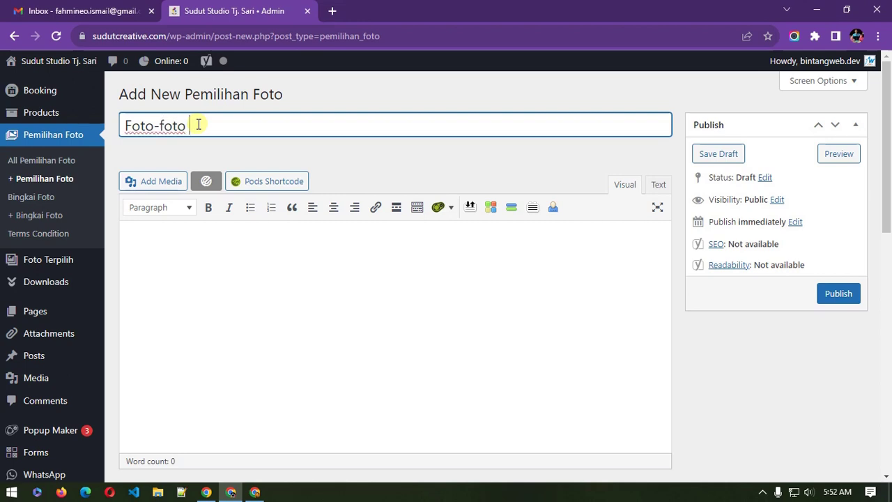
type(" Prewed")
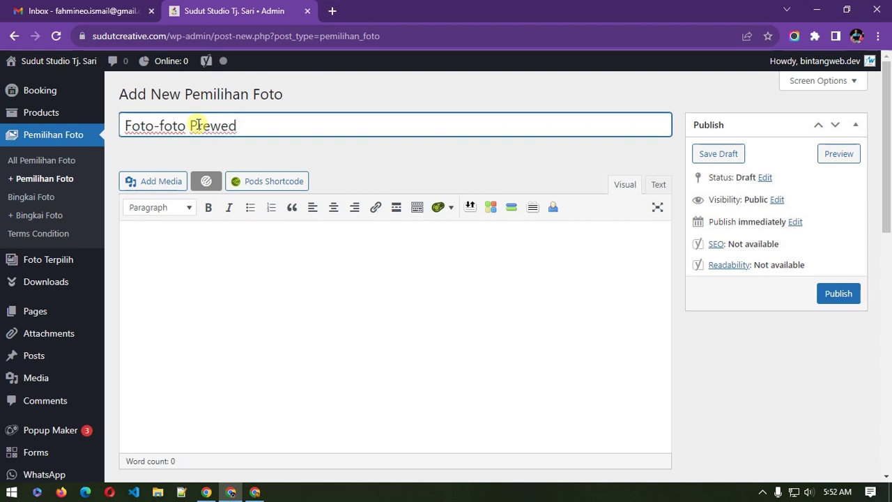
type(" Mas Gilang")
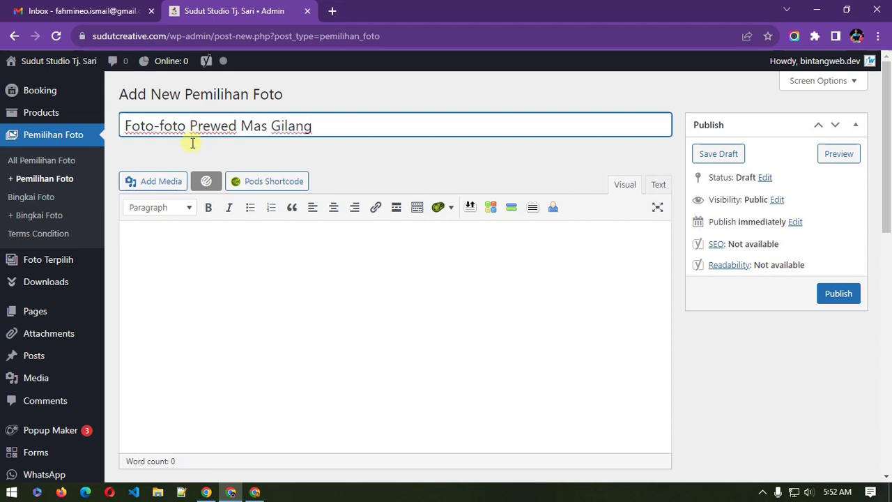
left_click(192, 269)
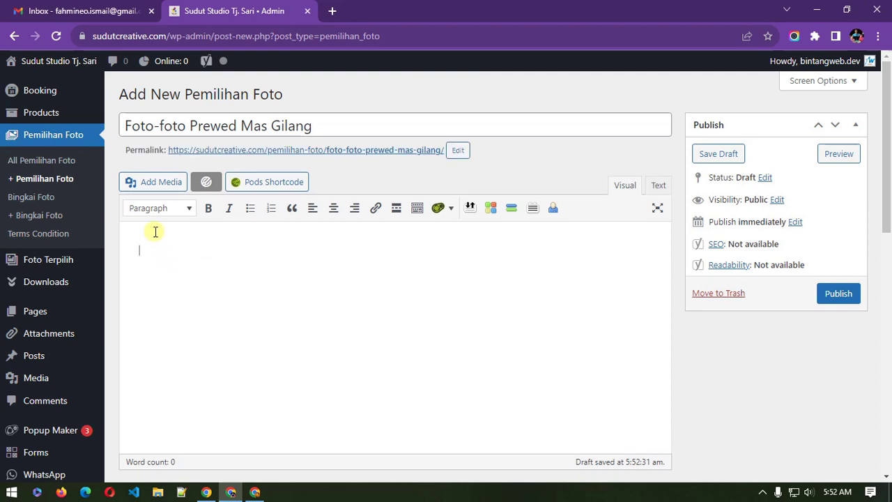
left_click(158, 182)
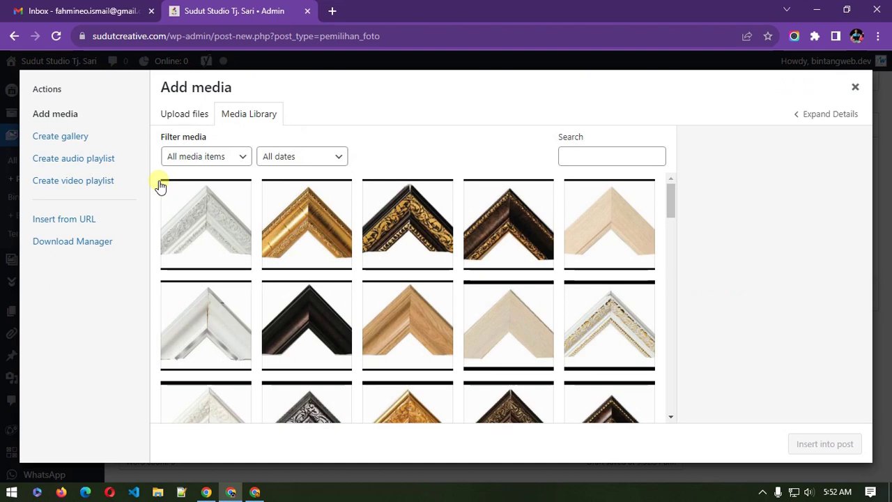
Step: Start a Create gallery upload and browse the file picker to Paket > Family's 980px folder
left_click(183, 114)
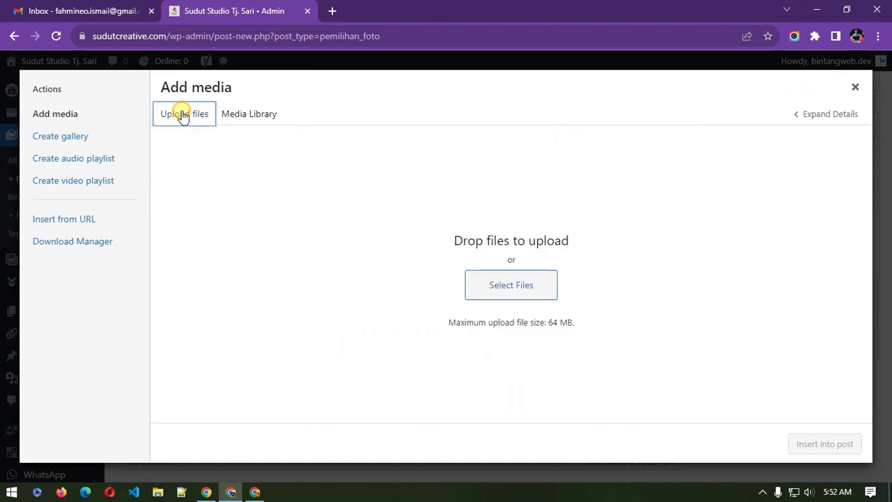
left_click(197, 154)
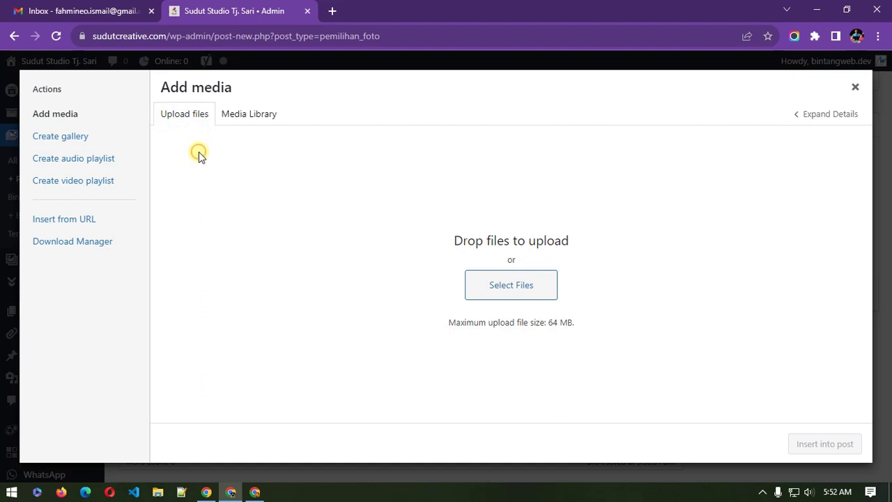
left_click(67, 143)
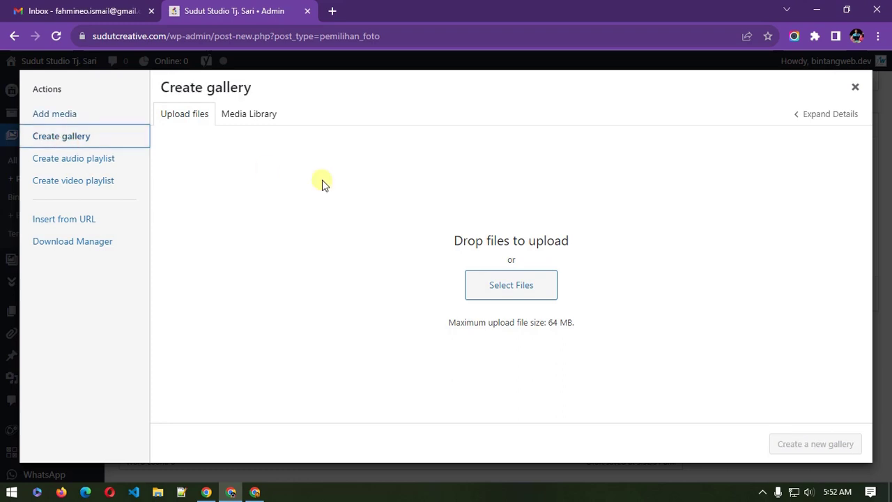
left_click(511, 287)
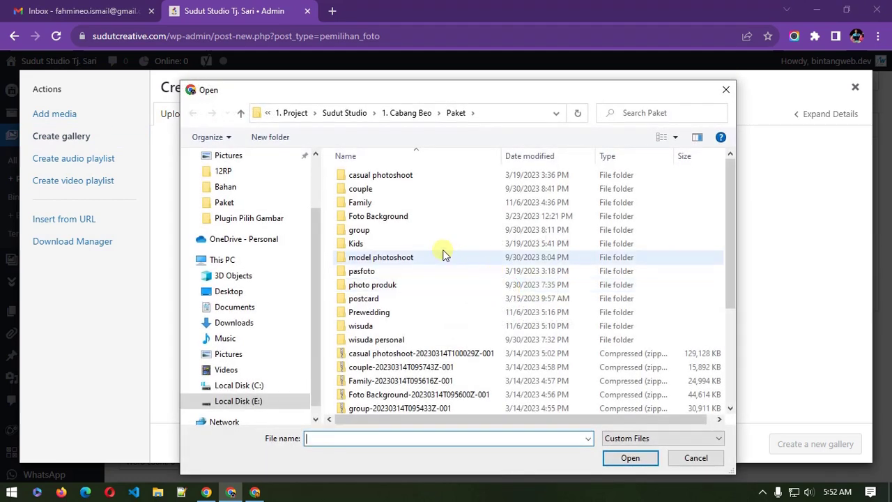
double_click(359, 202)
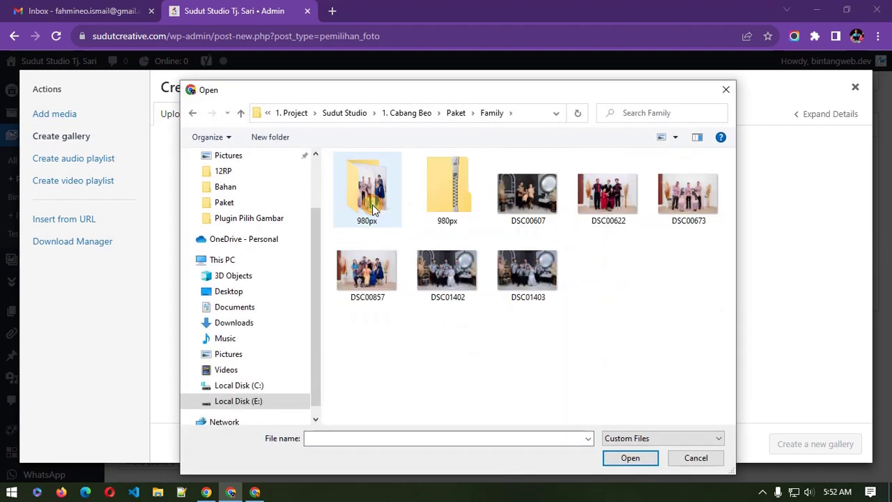
left_click(374, 209)
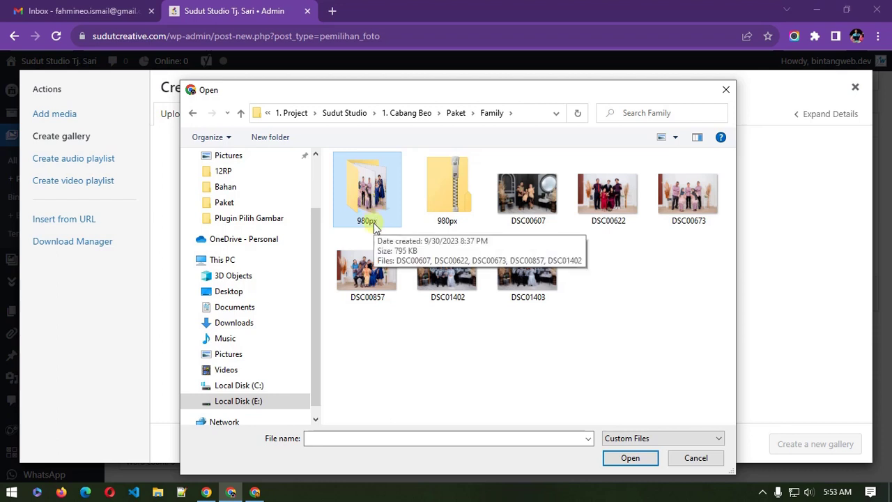
Step: Upload all five DSC photos from the Family 980px folder into the gallery selection
double_click(369, 214)
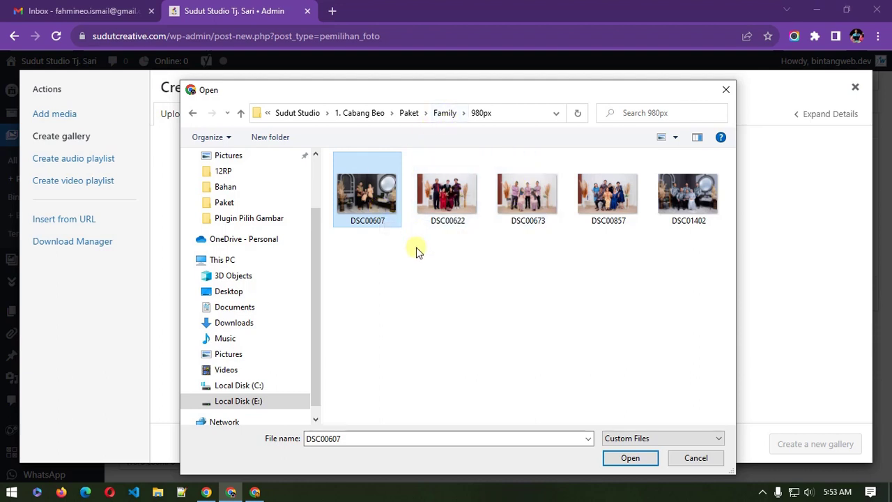
left_click_drag(358, 261, 711, 225)
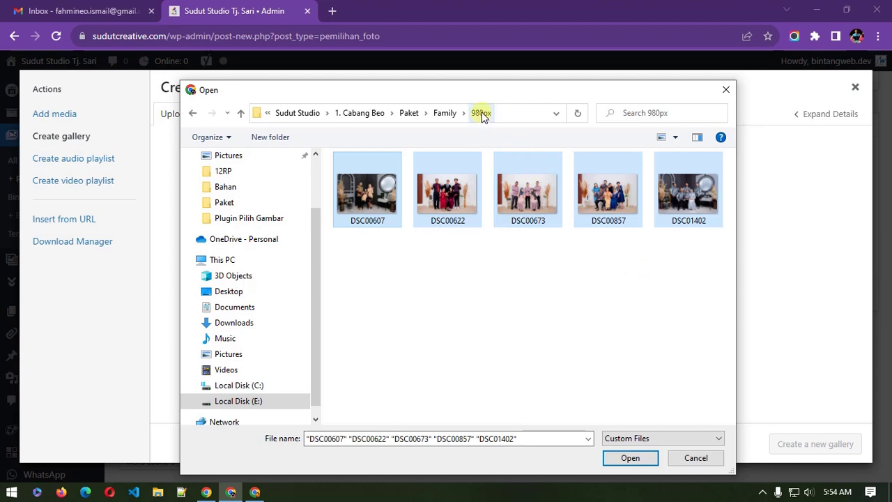
left_click(406, 269)
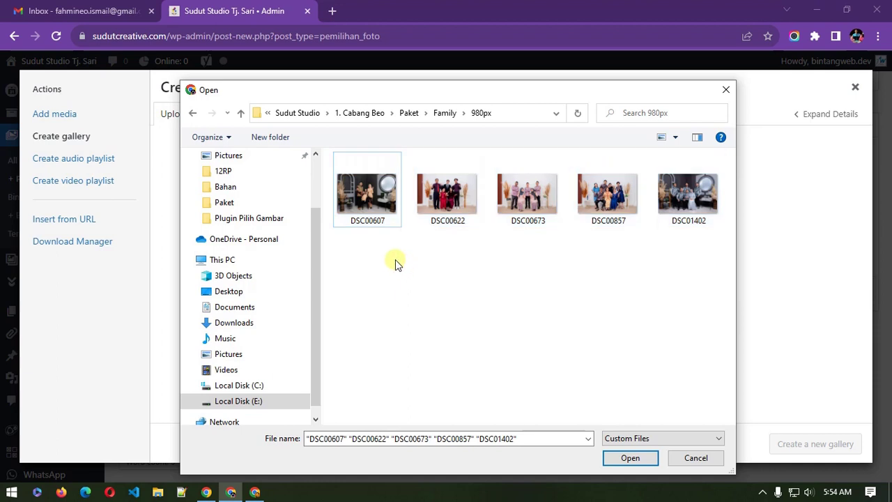
left_click_drag(374, 249, 664, 199)
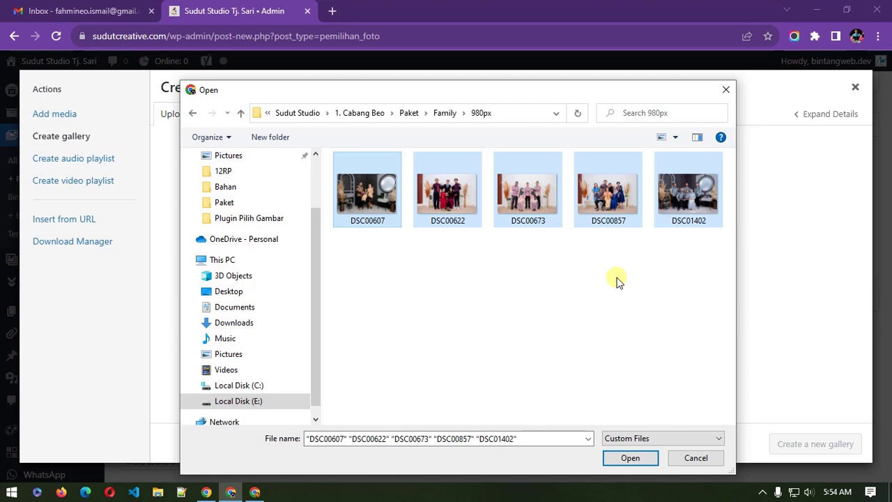
left_click(630, 458)
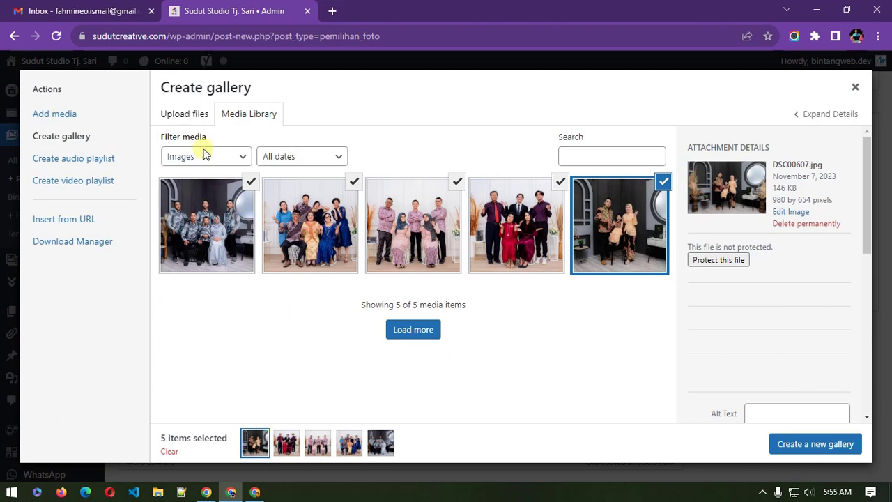
left_click(188, 114)
Step: Upload the seven photos from Paket > group > 980px, bringing the gallery selection to 12
left_click(476, 280)
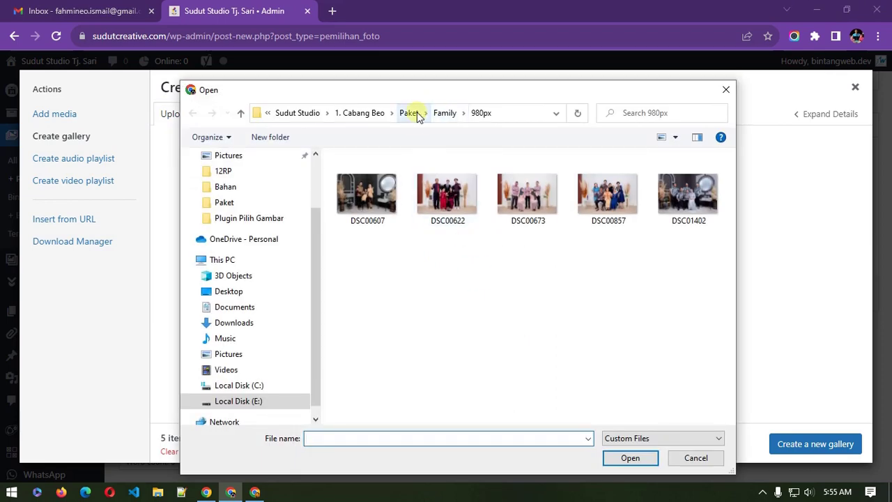
left_click(409, 113)
double_click(377, 237)
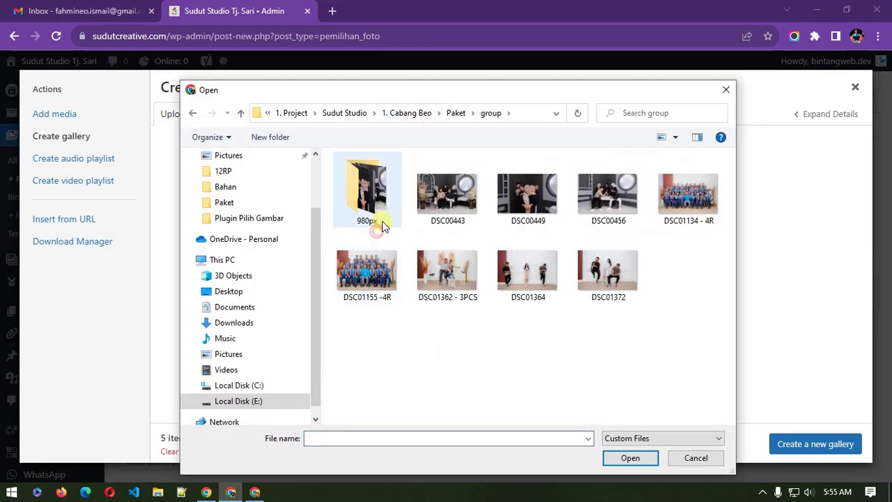
double_click(372, 223)
left_click_drag(376, 339, 690, 163)
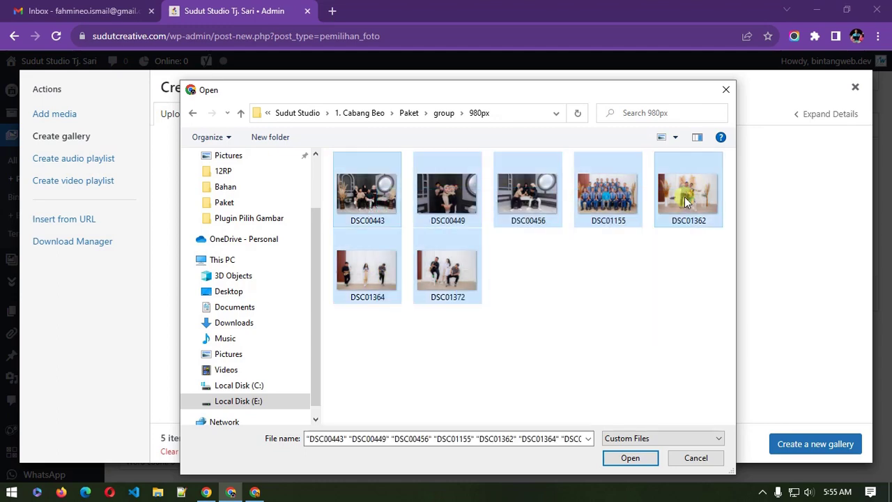
left_click(631, 457)
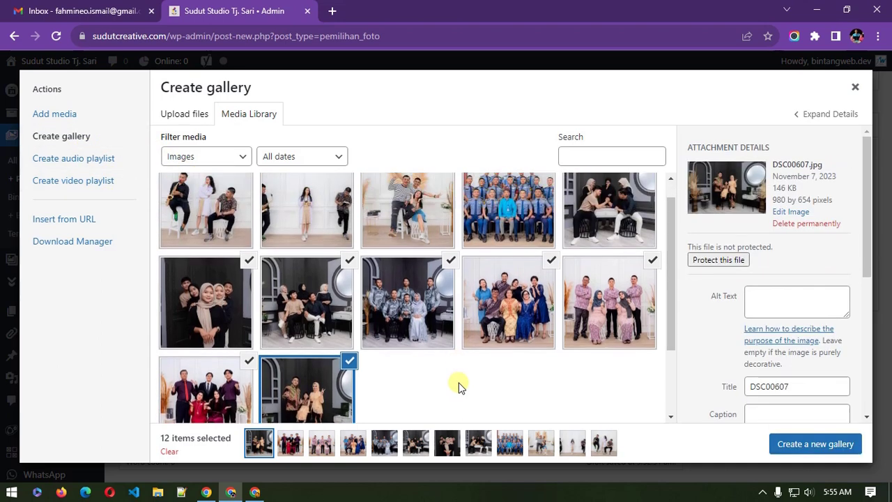
left_click(194, 120)
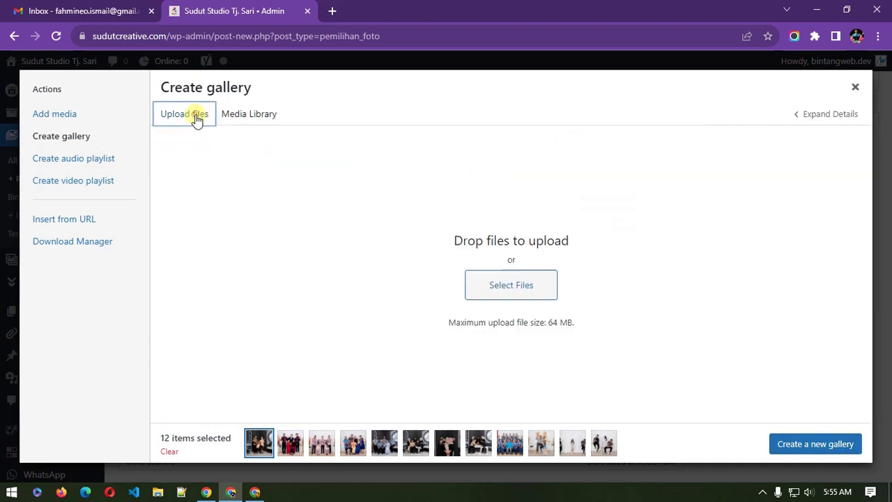
Step: Upload the three photos from the Paket postcard folder, bringing the selection to 15
left_click(485, 293)
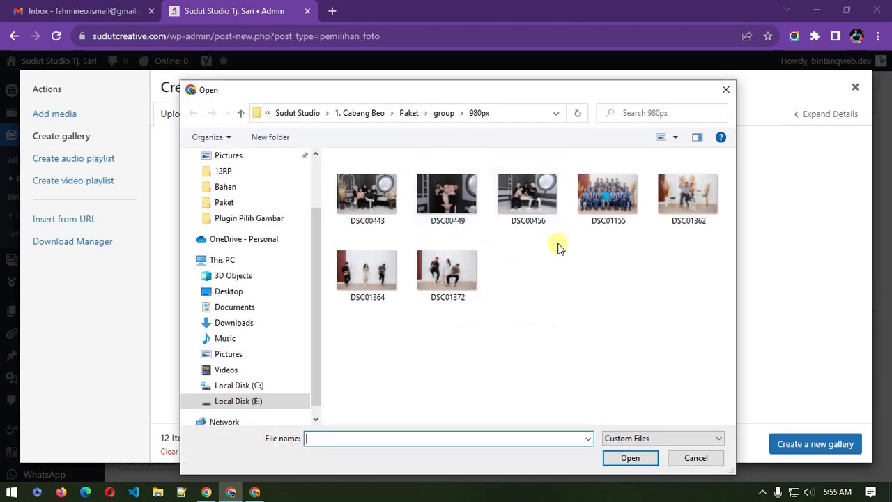
left_click(410, 115)
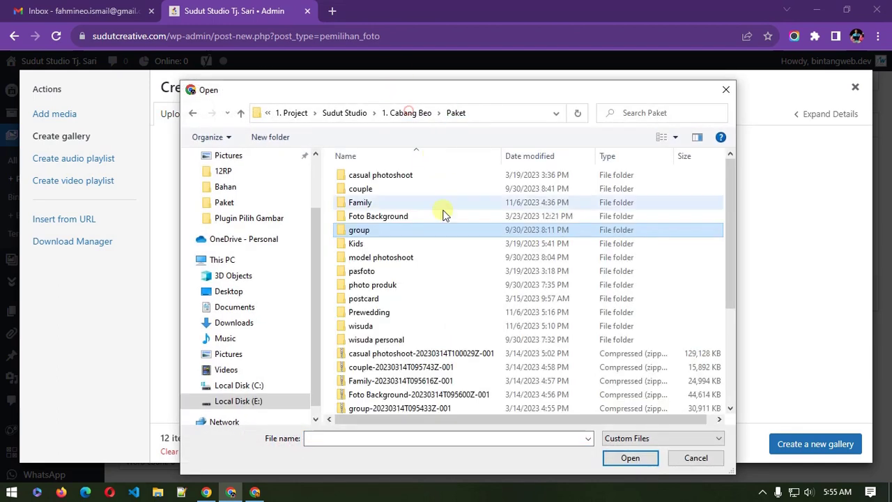
left_click(371, 273)
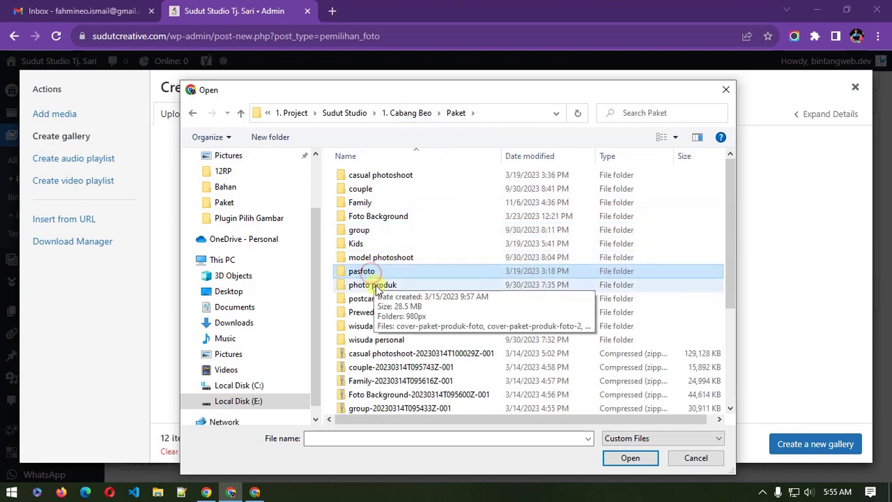
double_click(373, 300)
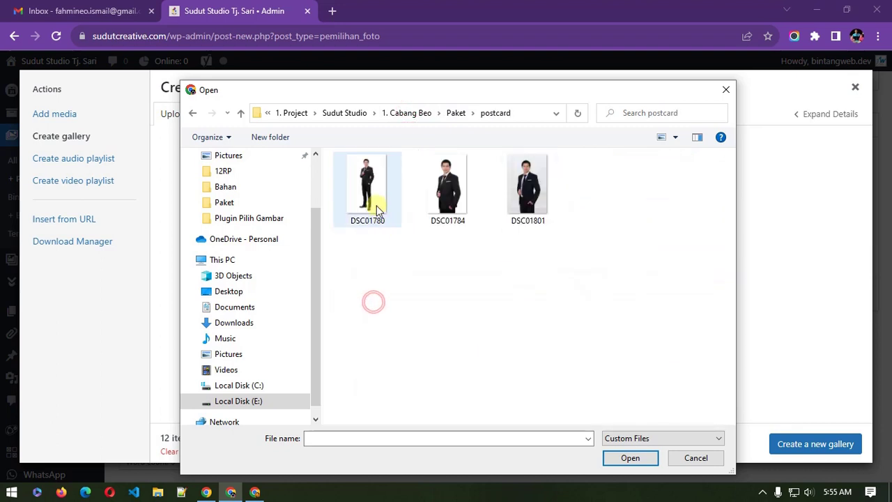
left_click_drag(342, 279, 652, 148)
left_click(635, 462)
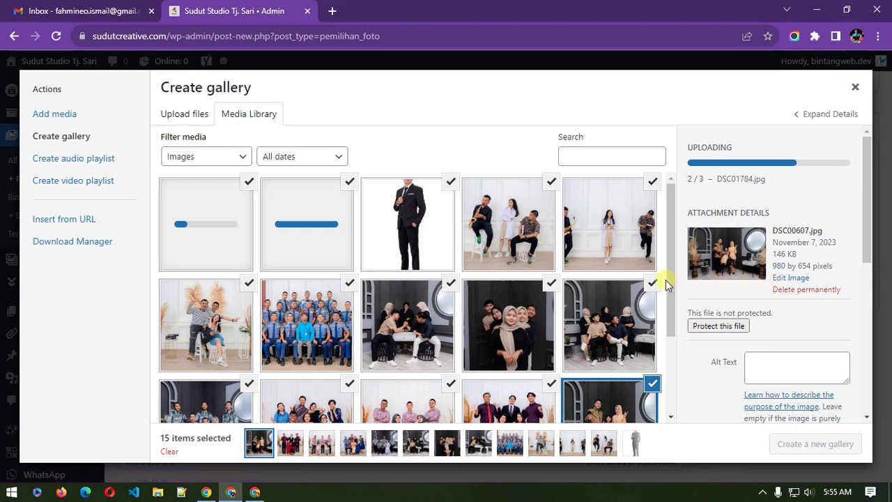
Step: Inspect the Attachment Details of photos DSC01780 and DSC01372
left_click(410, 243)
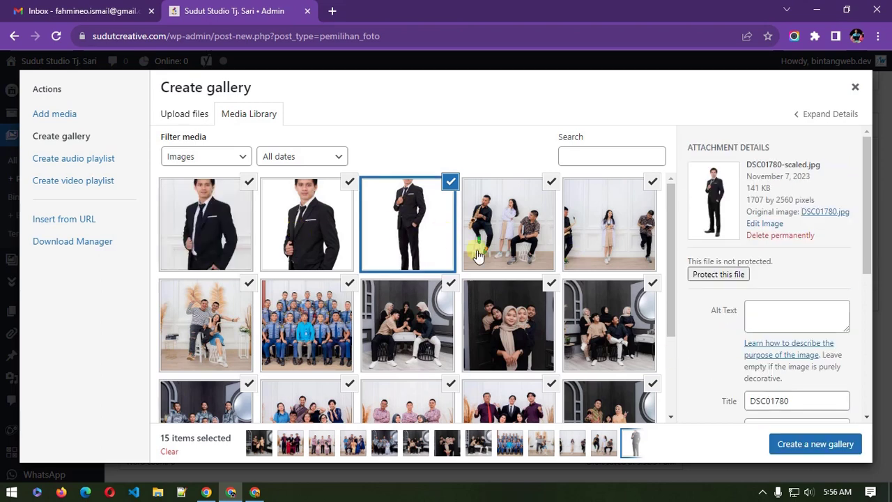
scroll(547, 278, "down", 3)
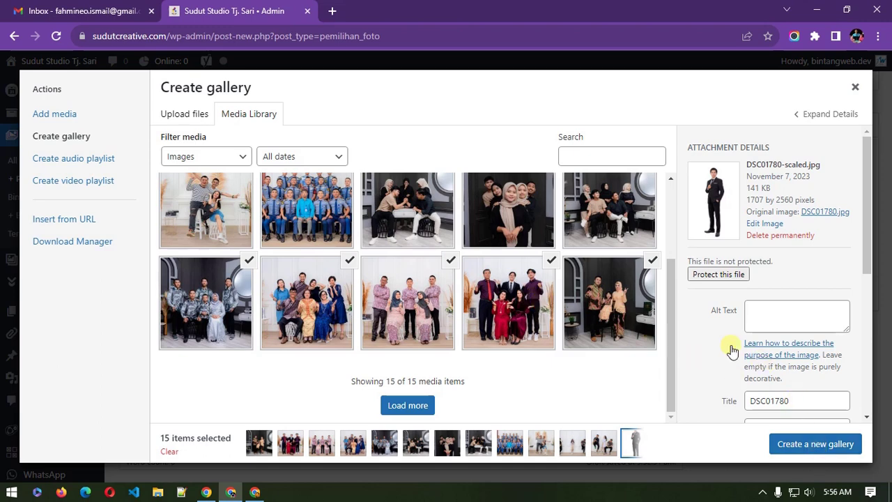
scroll(671, 318, "up", 3)
left_click(514, 228)
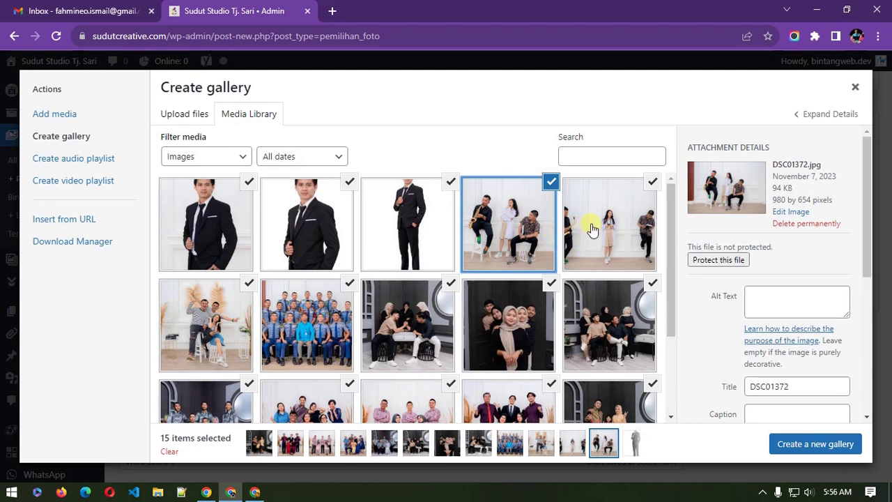
Step: Select the whole DSC01372 title text in Attachment Details
scroll(594, 229, "down", 1)
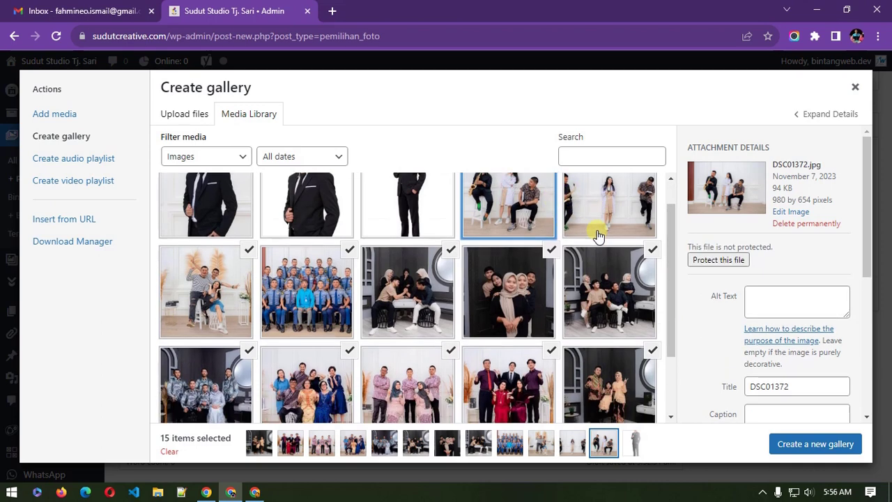
left_click_drag(798, 386, 749, 386)
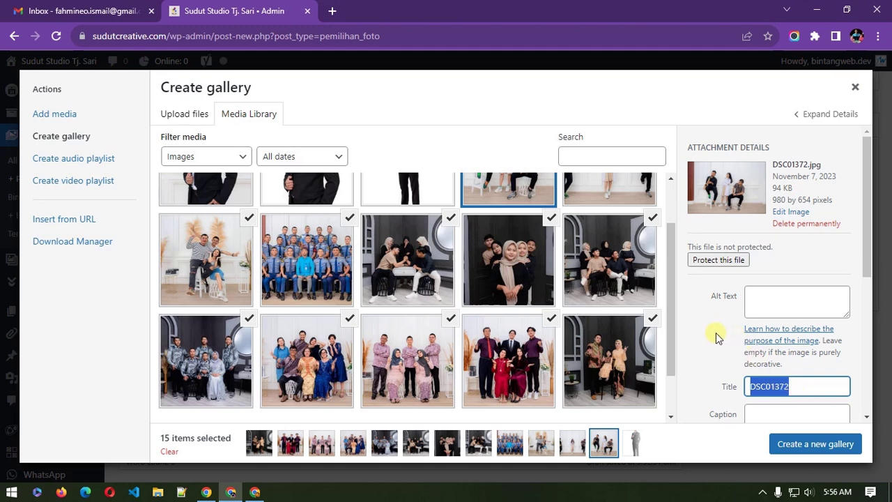
left_click(801, 389)
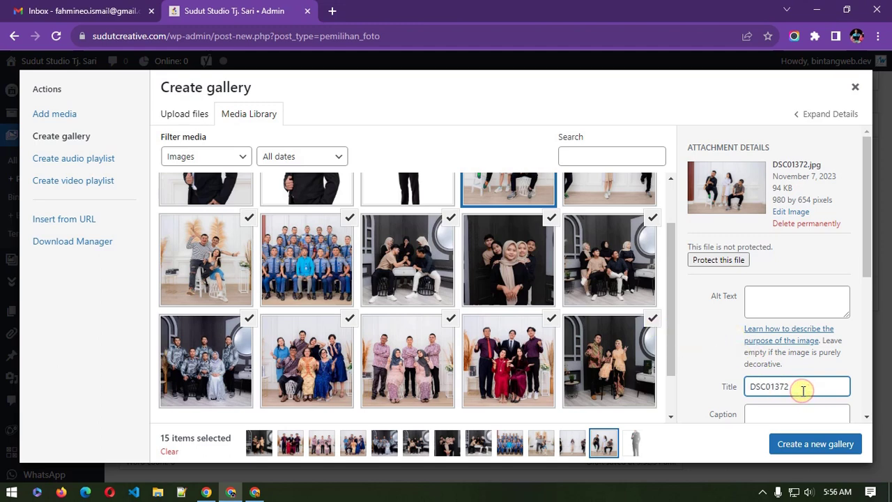
double_click(766, 387)
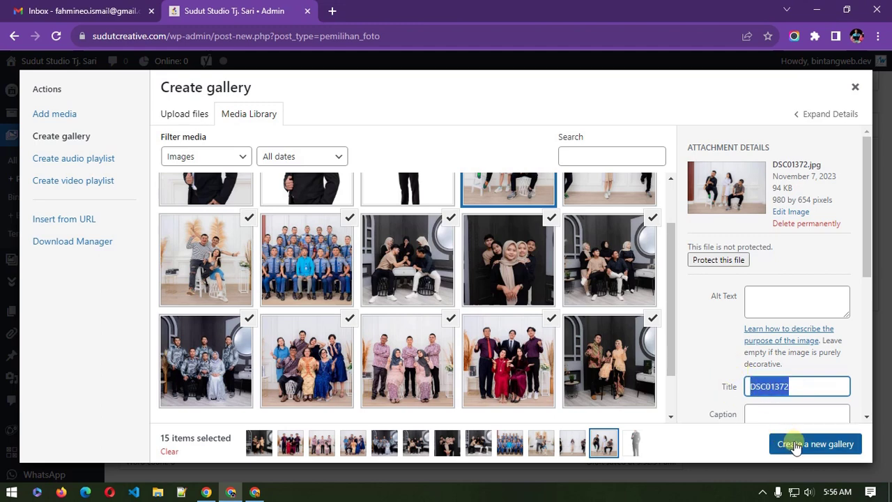
scroll(390, 265, "down", 2)
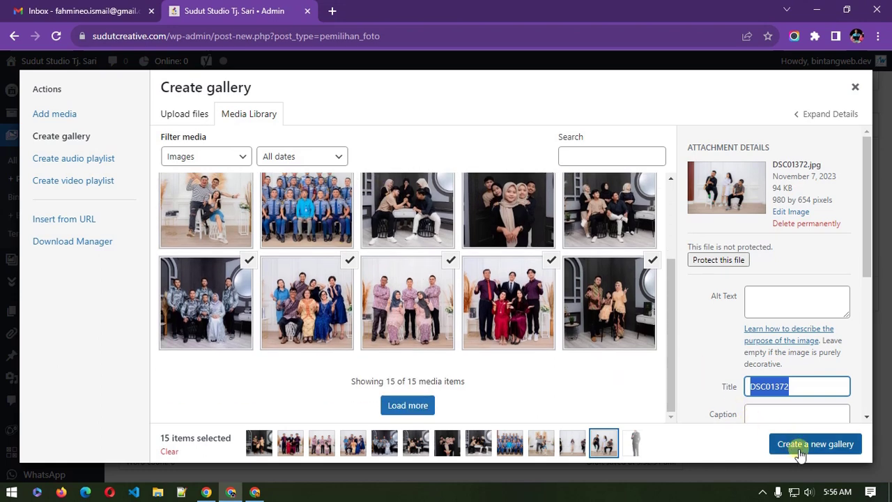
Step: Create a gallery from the 15 photos, moving the red-dress and grey-batik family photos
left_click(807, 450)
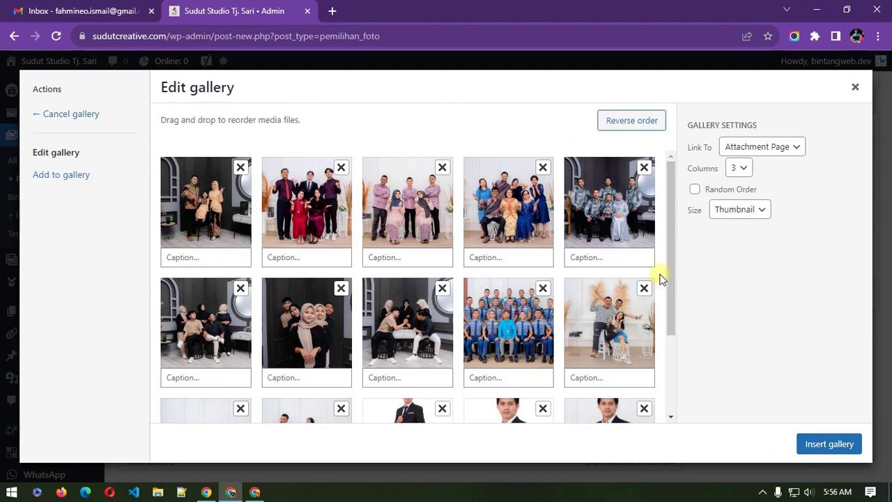
left_click_drag(307, 230, 488, 223)
left_click_drag(592, 209, 598, 346)
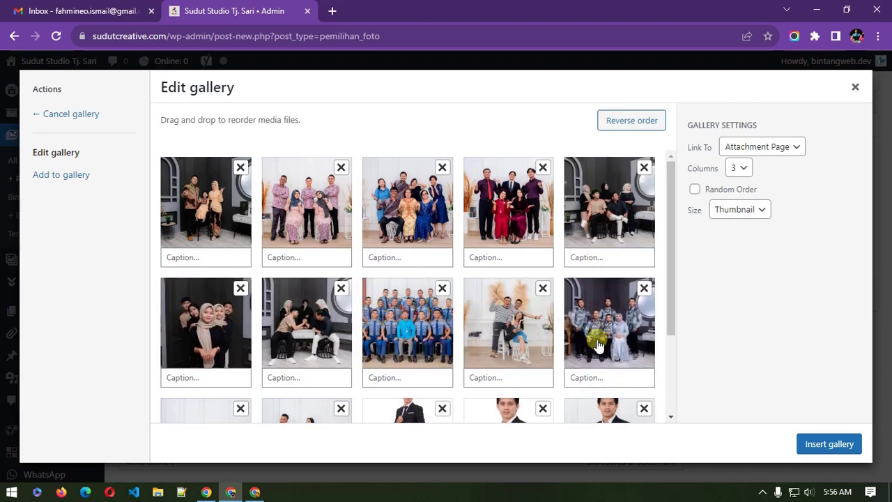
left_click(179, 258)
left_click(119, 259)
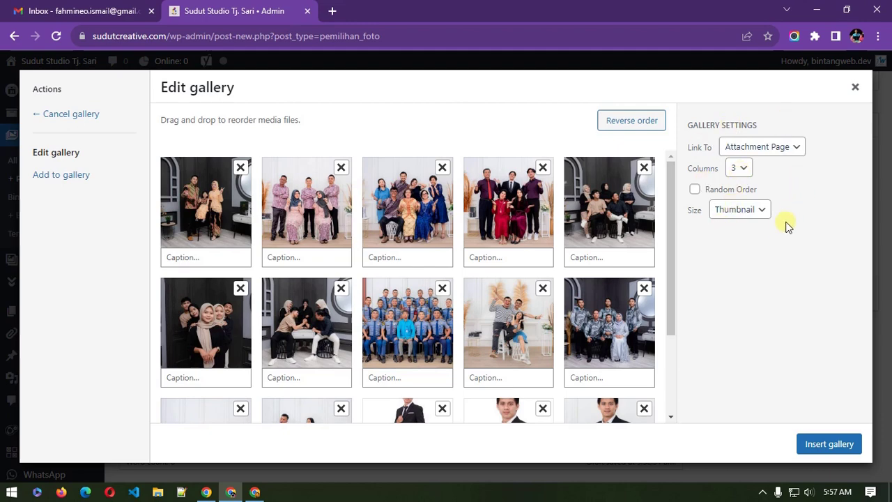
Step: Keep the gallery image size at Thumbnail and insert the gallery into the post
left_click(758, 222)
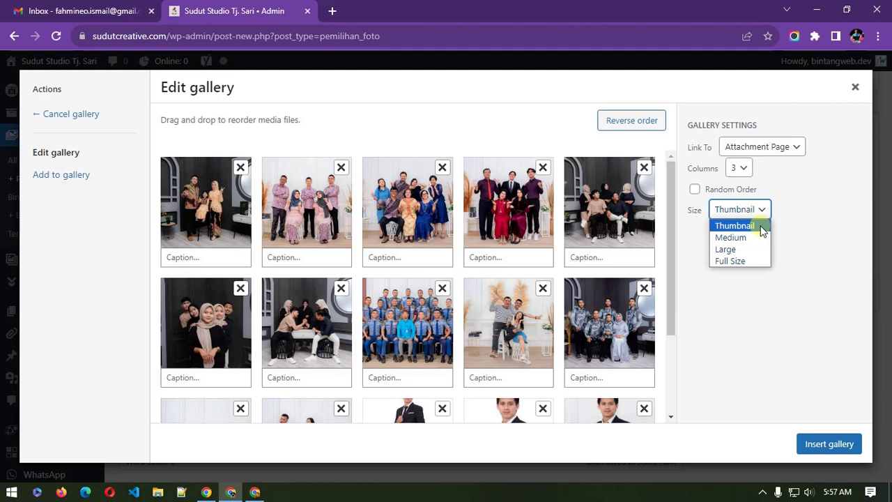
left_click(806, 218)
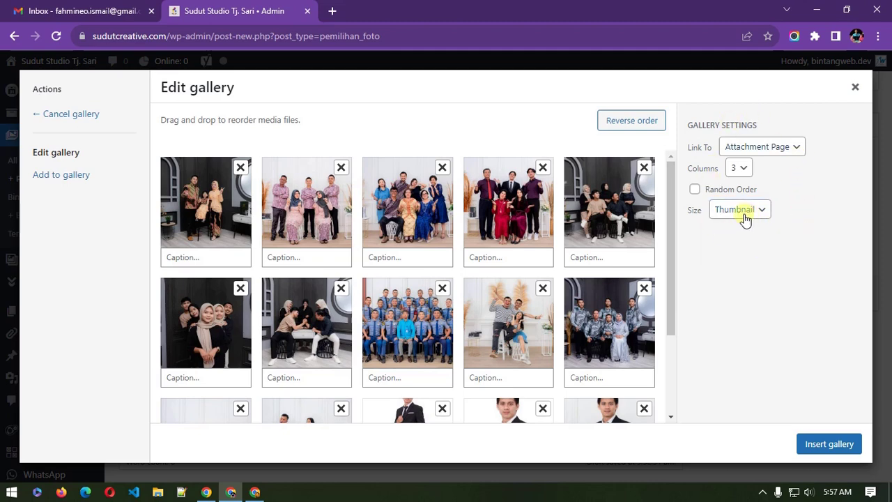
left_click(824, 446)
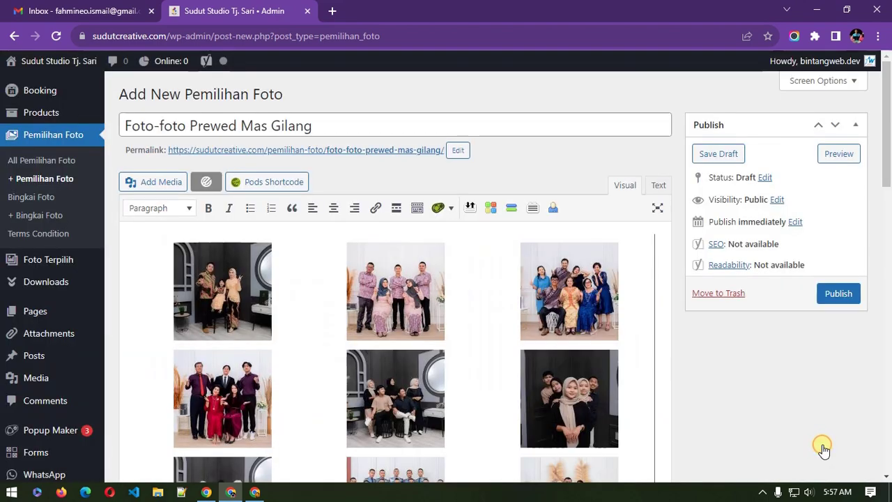
Step: Scroll through the inserted three-column thumbnail gallery and select it in the Visual editor
scroll(661, 395, "down", 5)
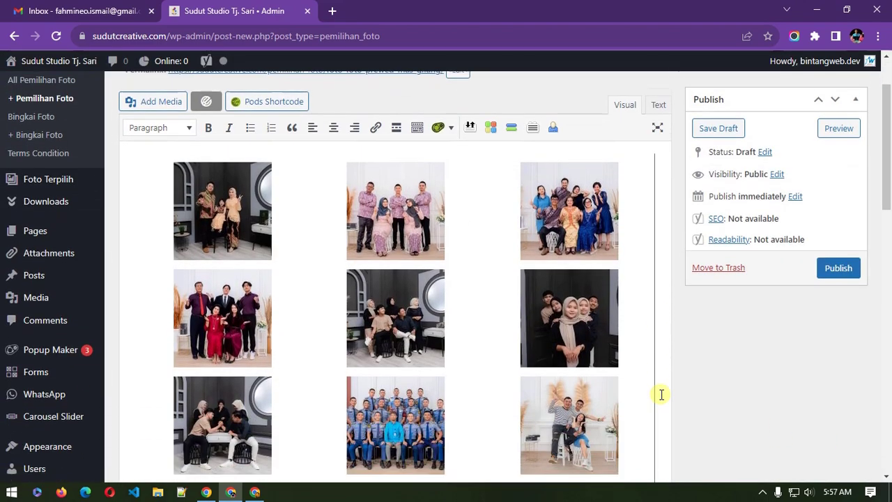
scroll(662, 394, "up", 5)
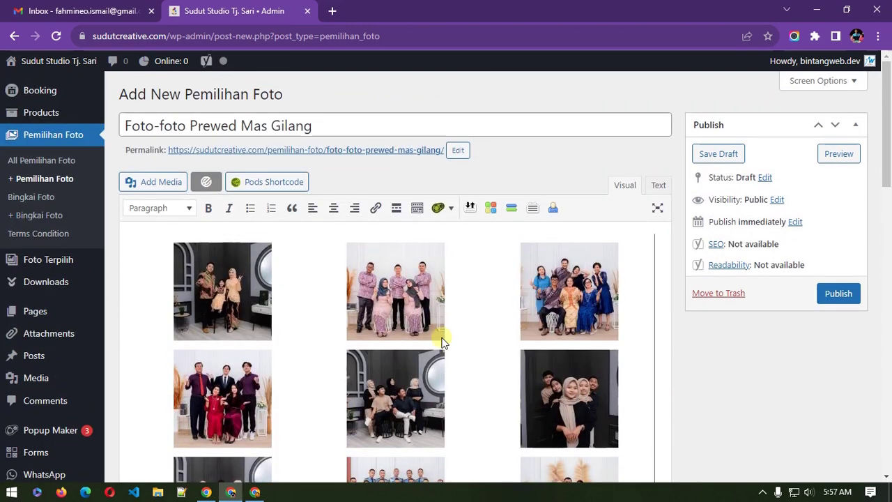
left_click(397, 310)
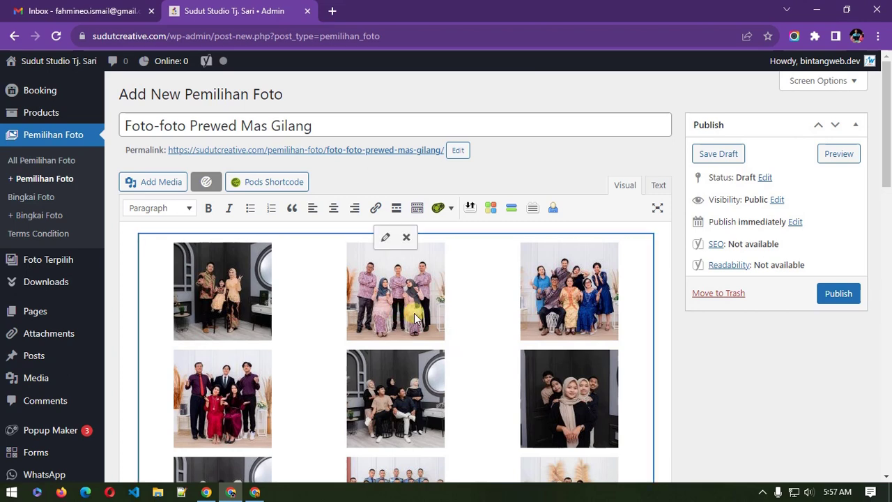
Step: Reopen the gallery and view details of several photos, ending on DSC01362
left_click(385, 239)
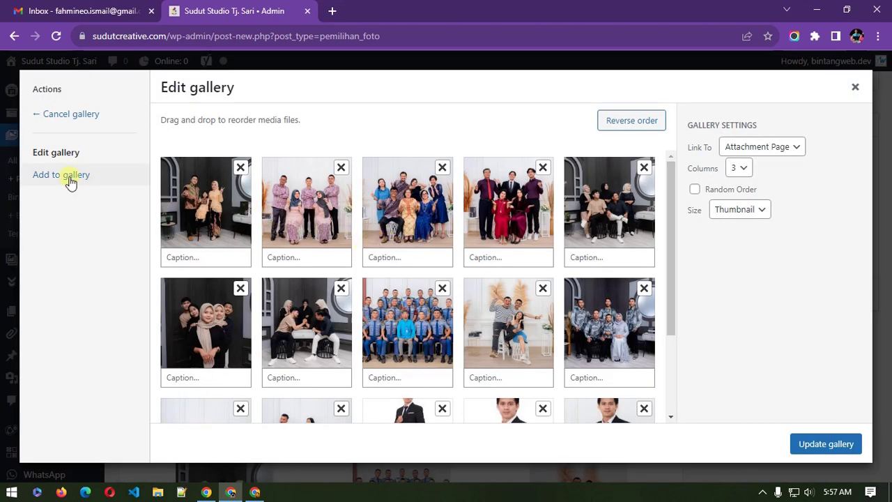
left_click(294, 222)
left_click(407, 209)
left_click(508, 209)
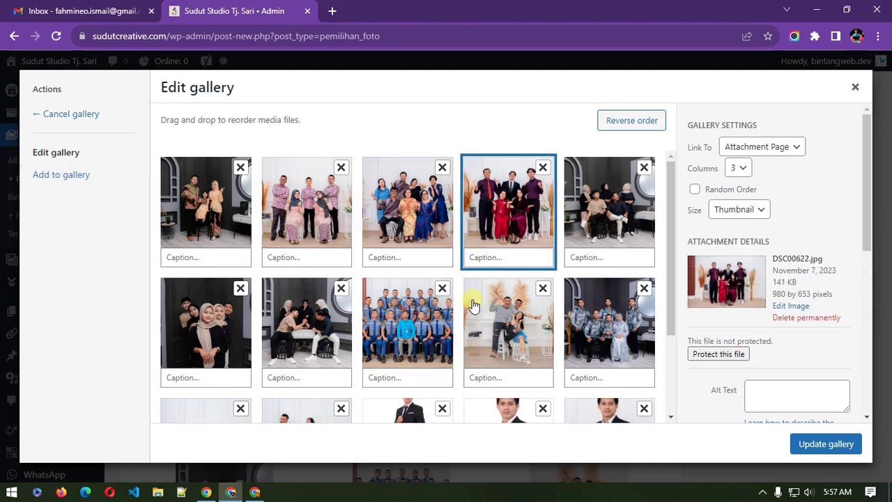
left_click(482, 317)
Step: Switch to Add to gallery and bring up the upload file picker
left_click(45, 175)
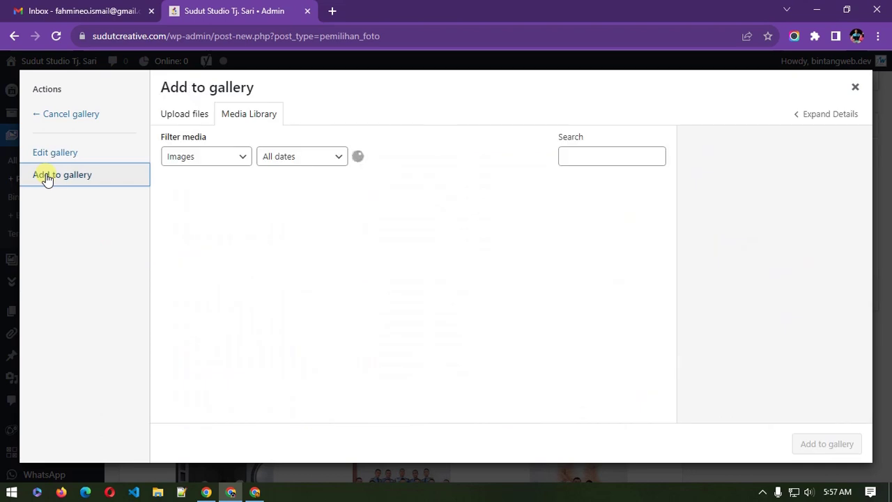
left_click(186, 115)
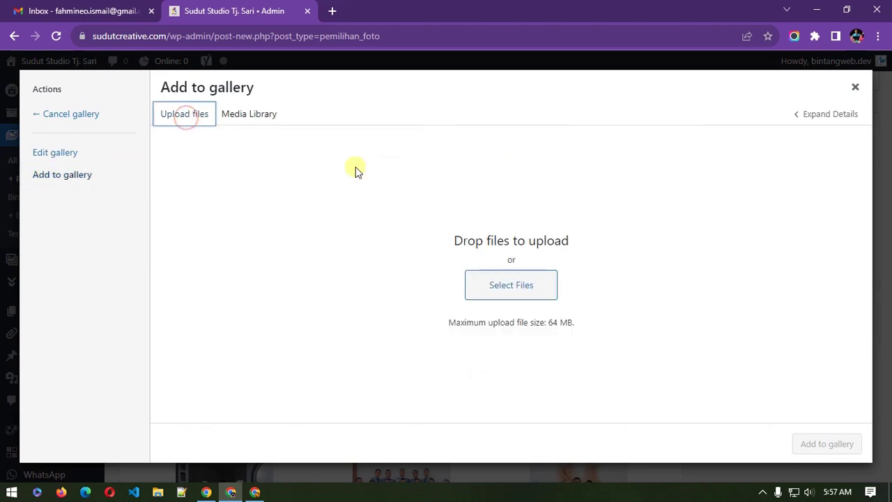
left_click(519, 288)
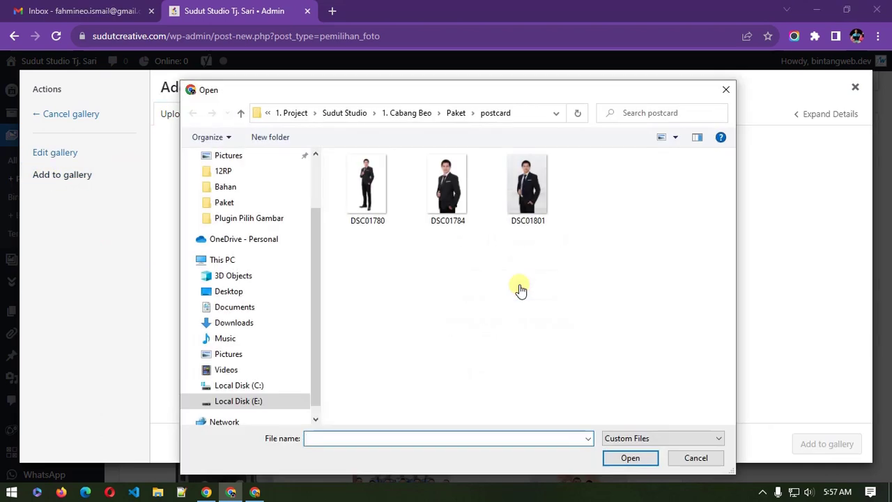
Step: Browse to 1. Cabang Beo > Paket > wisuda > wisuda-980px and upload all six DSC photos
left_click(411, 114)
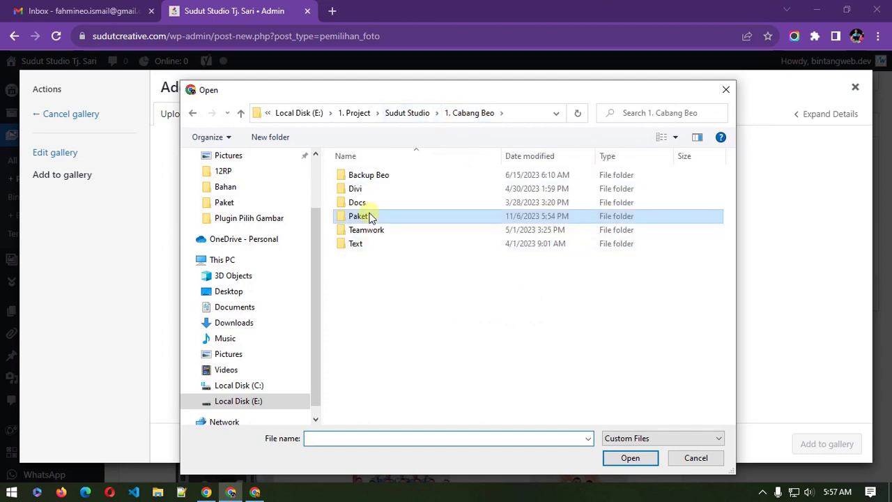
double_click(369, 218)
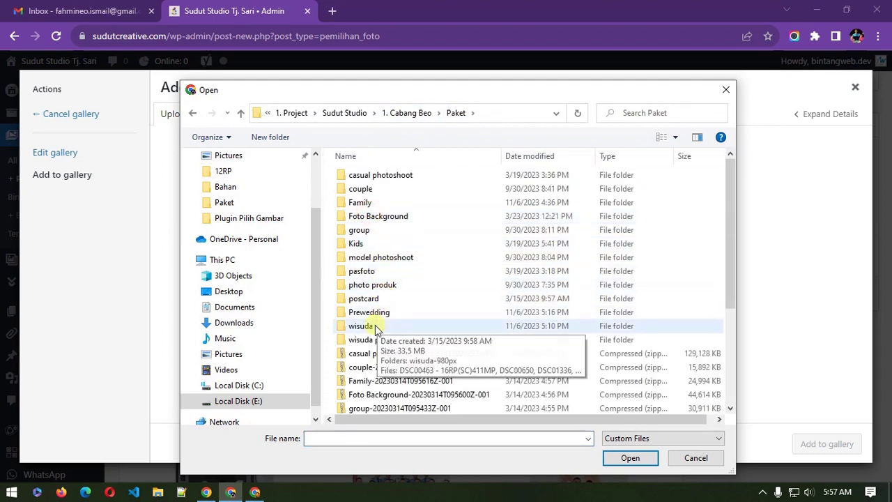
double_click(375, 328)
double_click(367, 202)
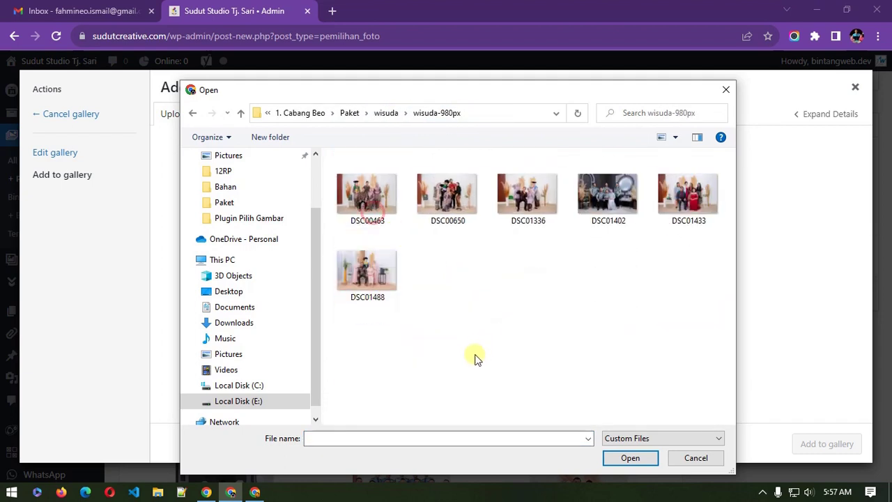
left_click_drag(365, 352, 721, 197)
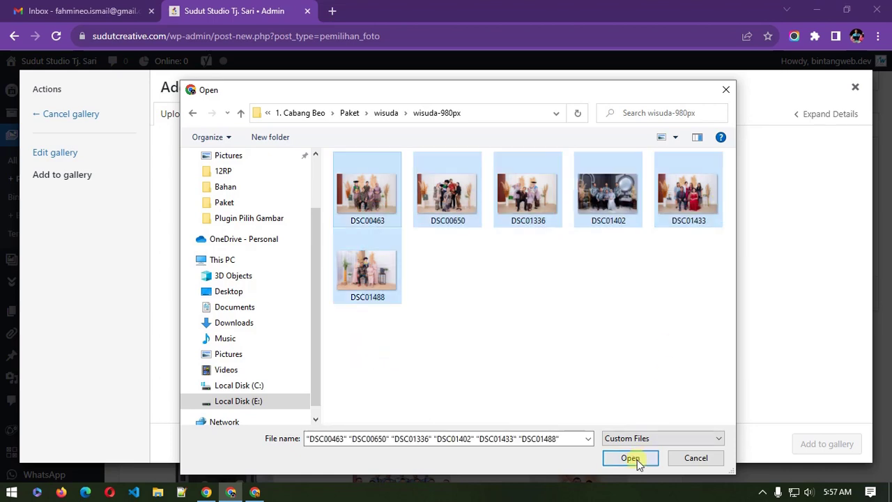
left_click(630, 458)
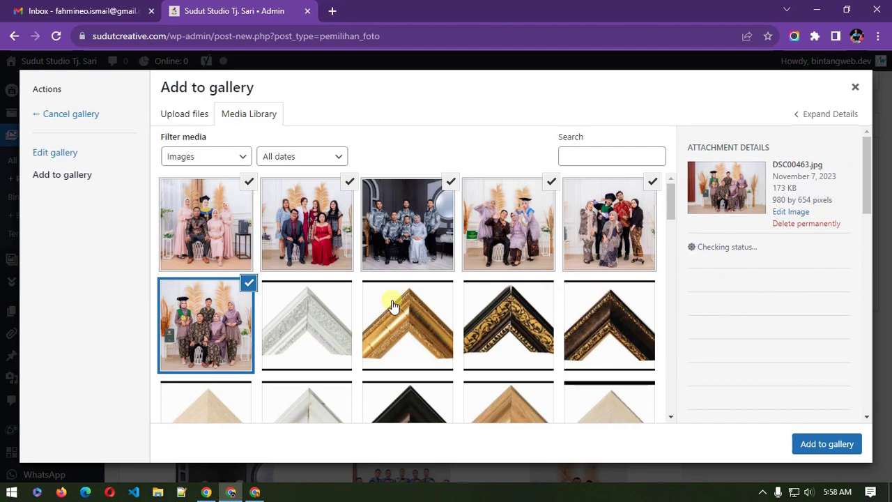
Step: Add the six uploaded wisuda photos to the gallery, review the grid, and update the gallery
scroll(286, 304, "down", 5)
scroll(289, 305, "up", 5)
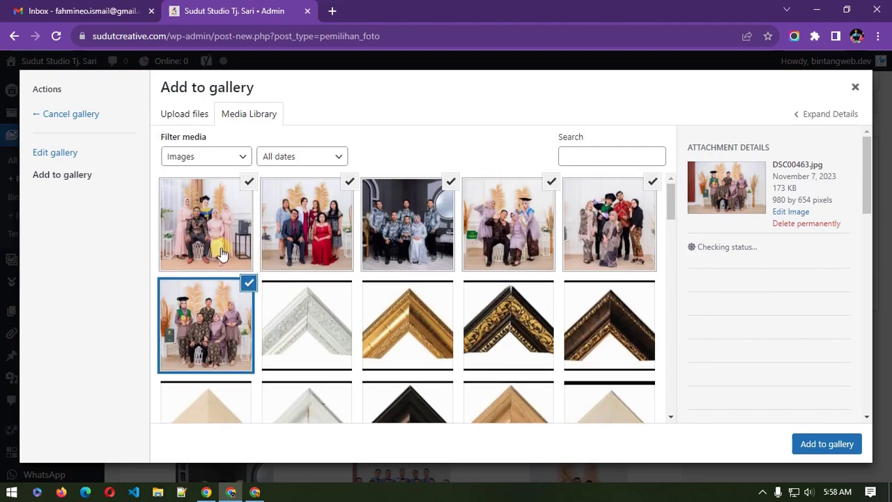
left_click(814, 445)
scroll(454, 251, "down", 2)
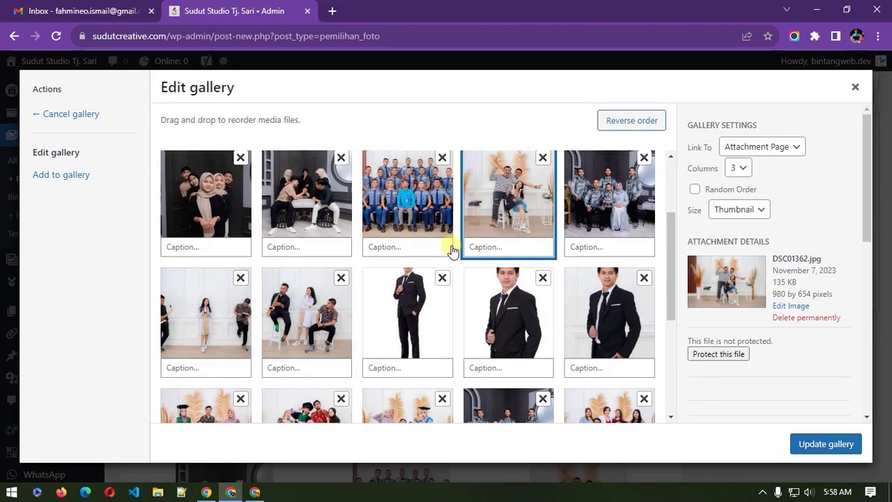
scroll(453, 251, "down", 5)
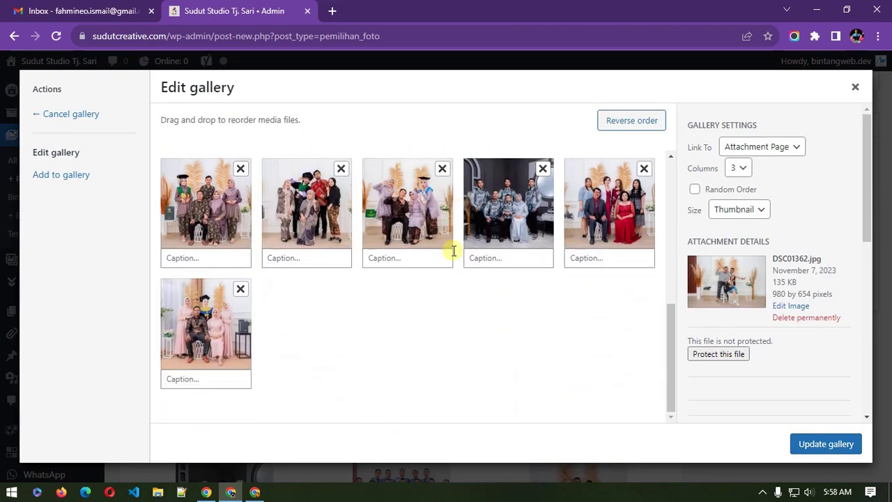
scroll(453, 251, "up", 3)
scroll(454, 250, "down", 4)
scroll(504, 289, "up", 4)
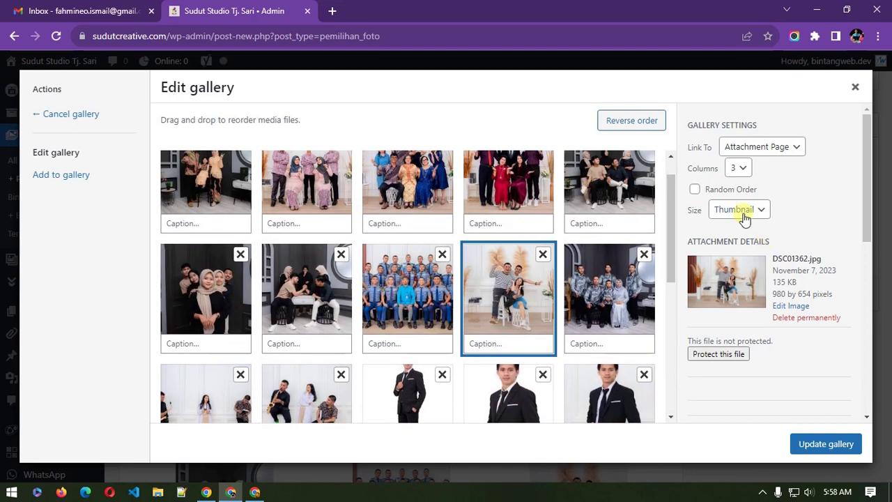
left_click(809, 449)
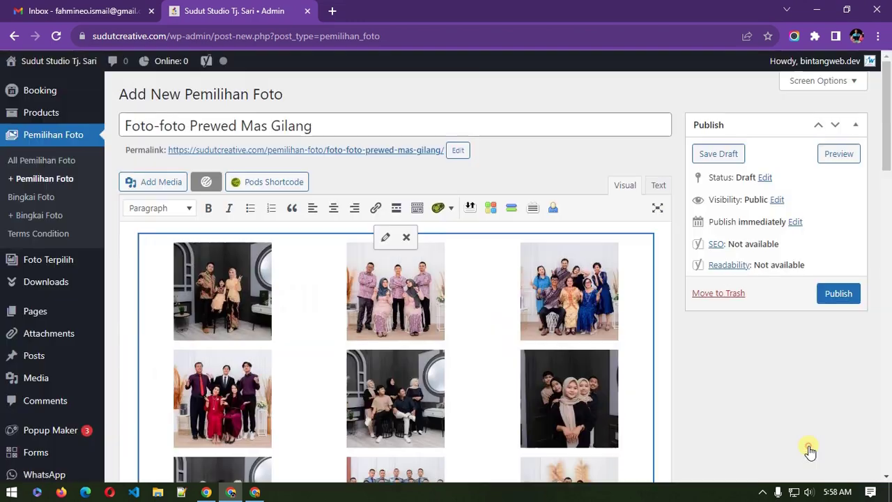
Step: Scroll down to the Hak Akses box and open the Untuk User Select dropdown
scroll(573, 358, "down", 10)
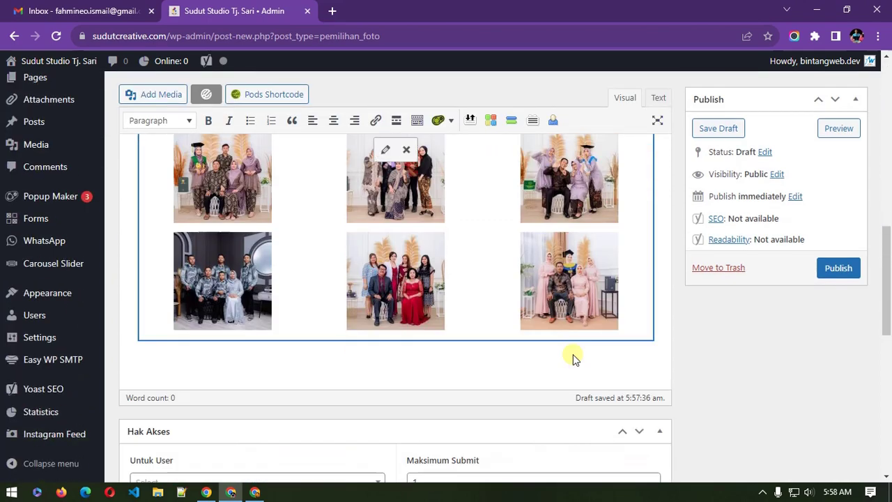
scroll(573, 355, "up", 10)
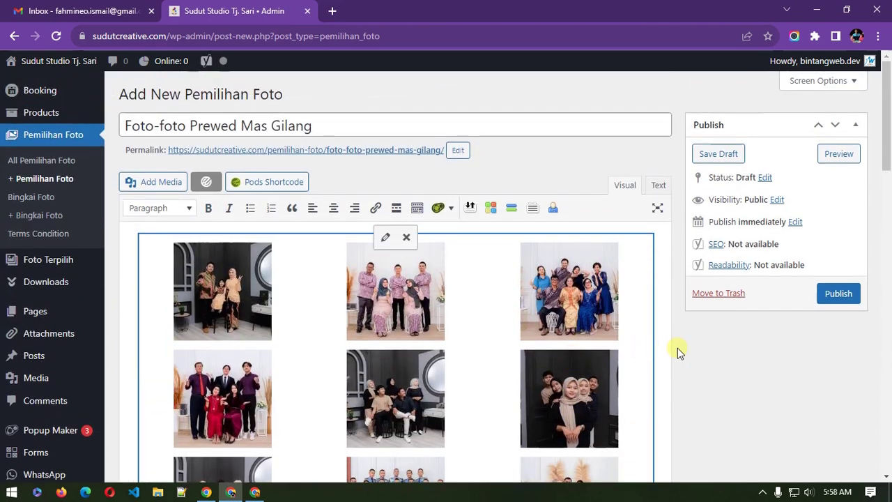
scroll(712, 371, "down", 3)
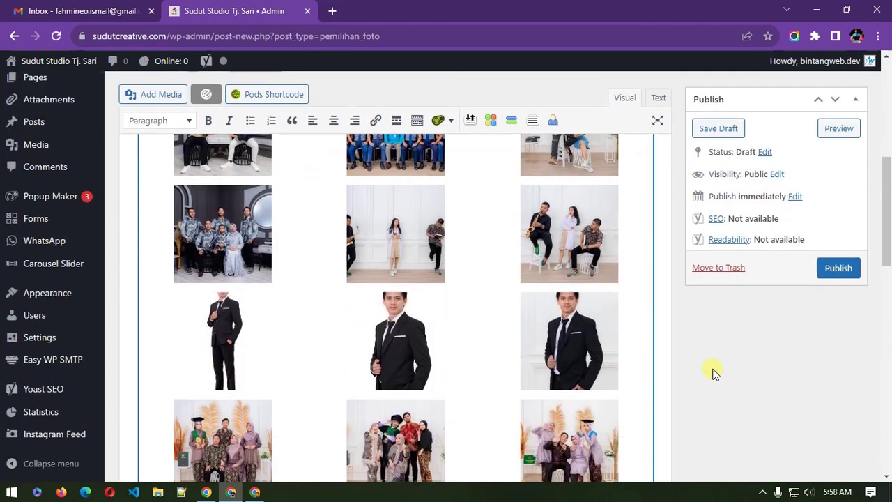
scroll(712, 373, "down", 2)
scroll(796, 376, "down", 3)
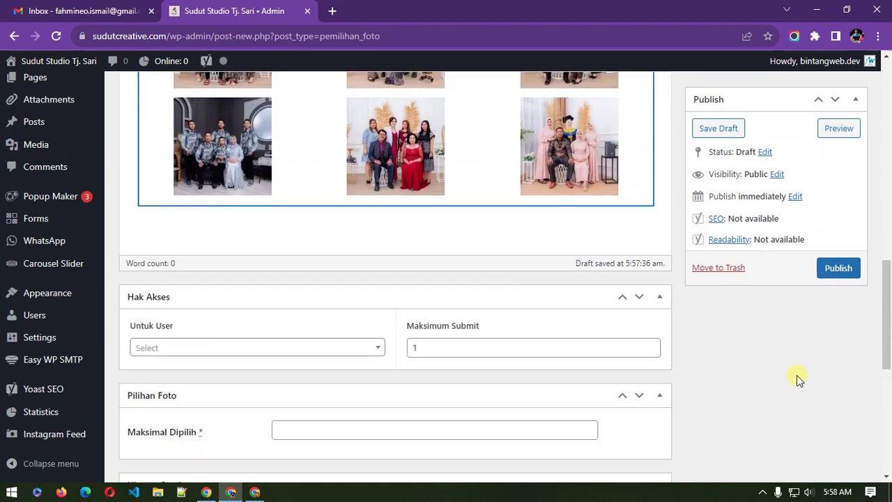
scroll(796, 375, "down", 1)
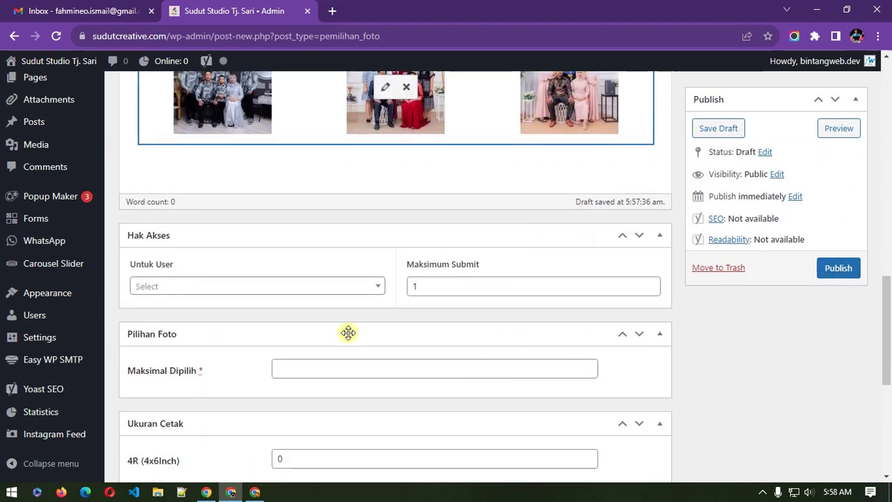
left_click(230, 292)
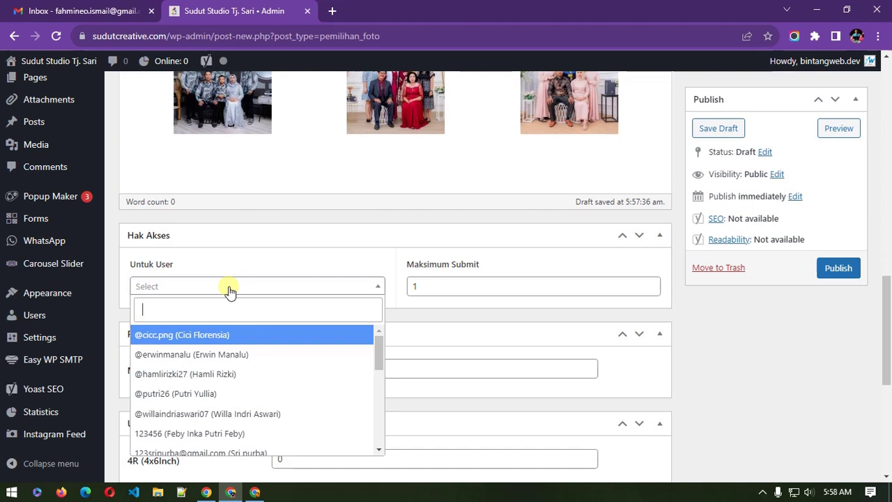
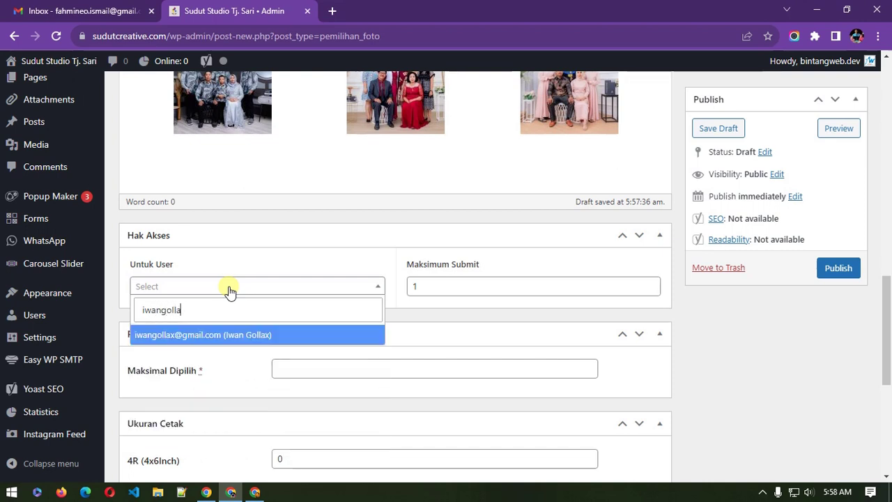
Step: Search Untuk User for the client's username and select the matching account
scroll(253, 367, "down", 1)
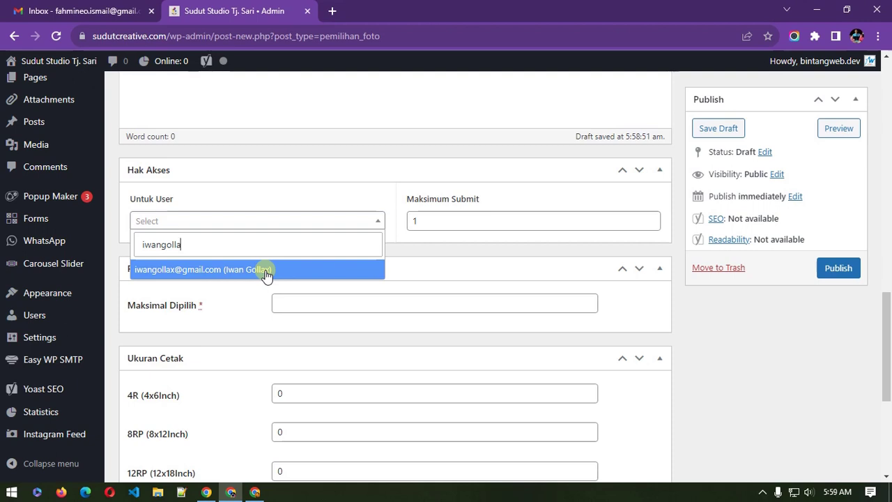
left_click(266, 272)
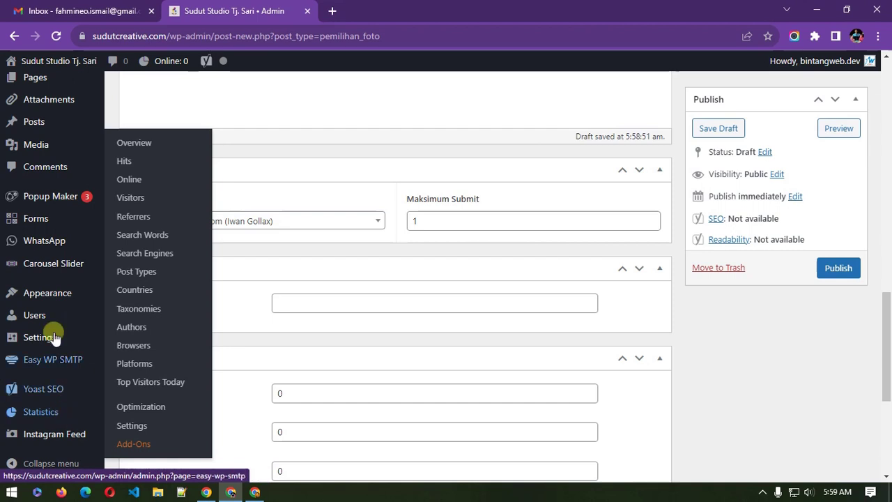
Step: Open the Add New User page in a new browser tab
mouse_move(46, 315)
right_click(148, 336)
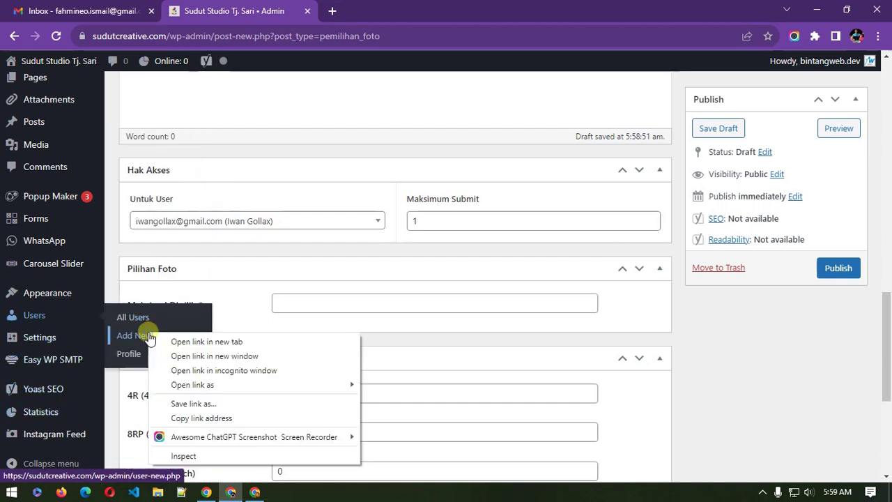
left_click(179, 339)
left_click(394, 13)
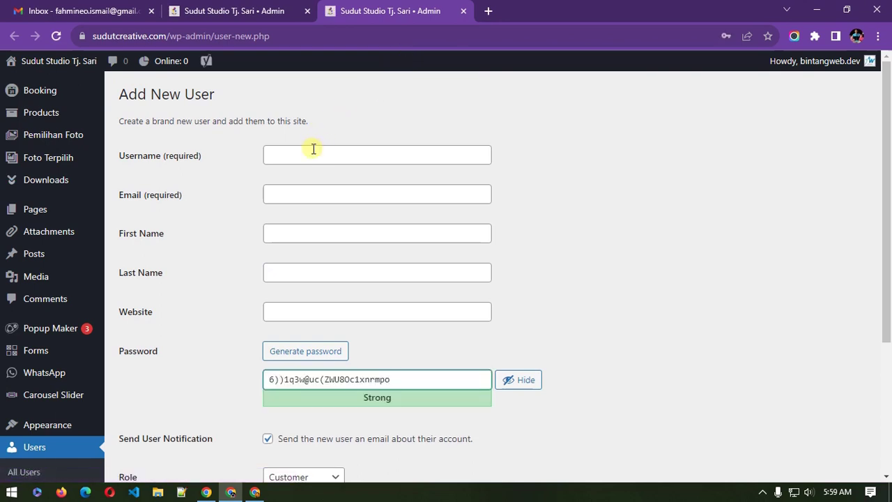
left_click(313, 149)
Step: Enter the client's username in the new user form, checking back on the draft post
left_click(264, 9)
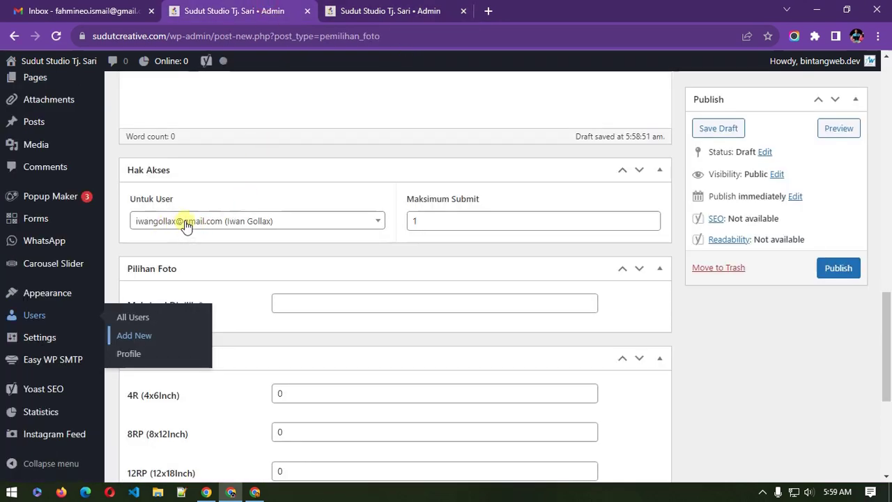
left_click(352, 8)
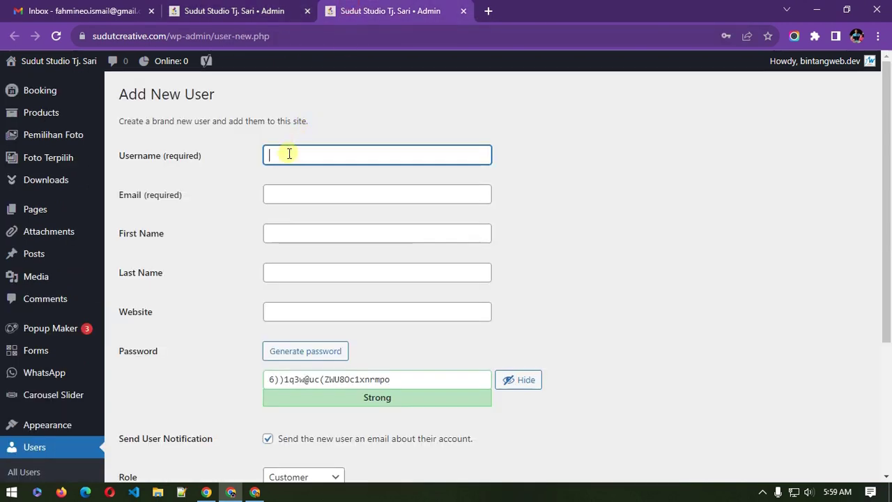
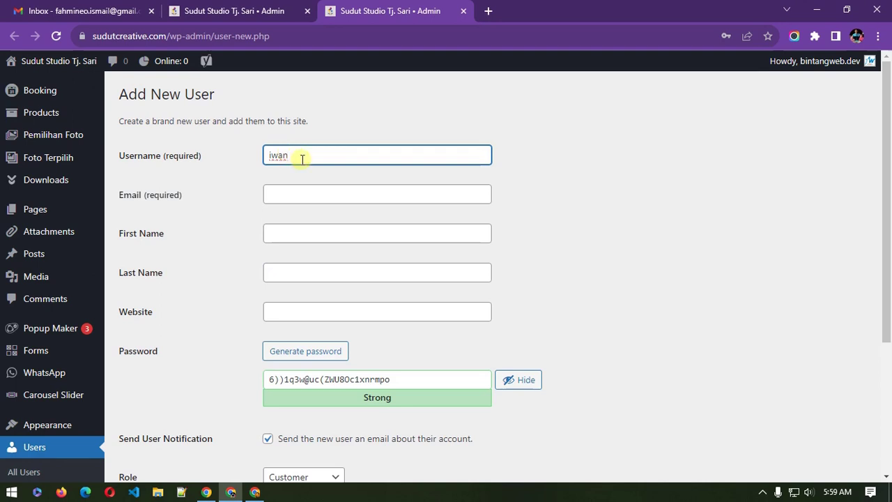
left_click(264, 9)
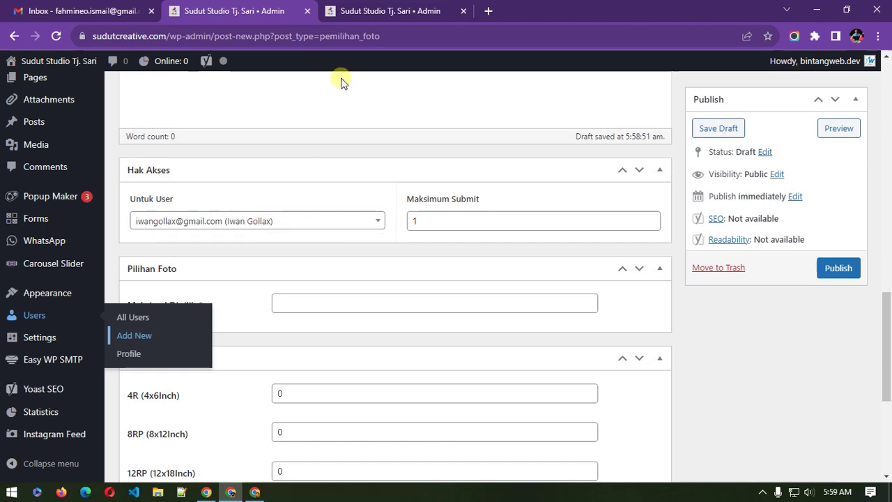
left_click(382, 11)
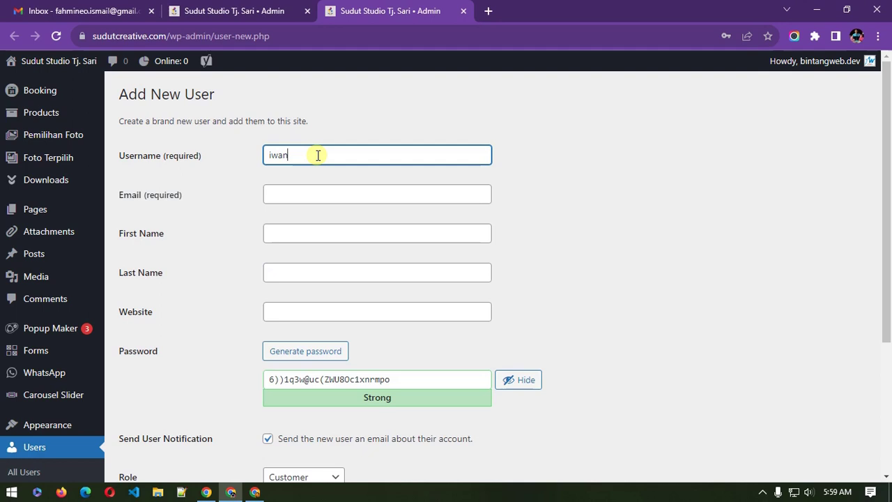
left_click(268, 9)
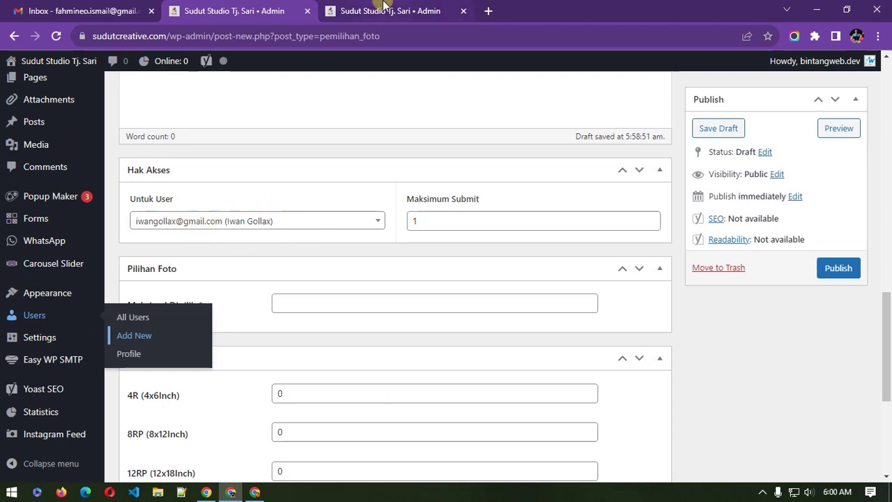
left_click(365, 10)
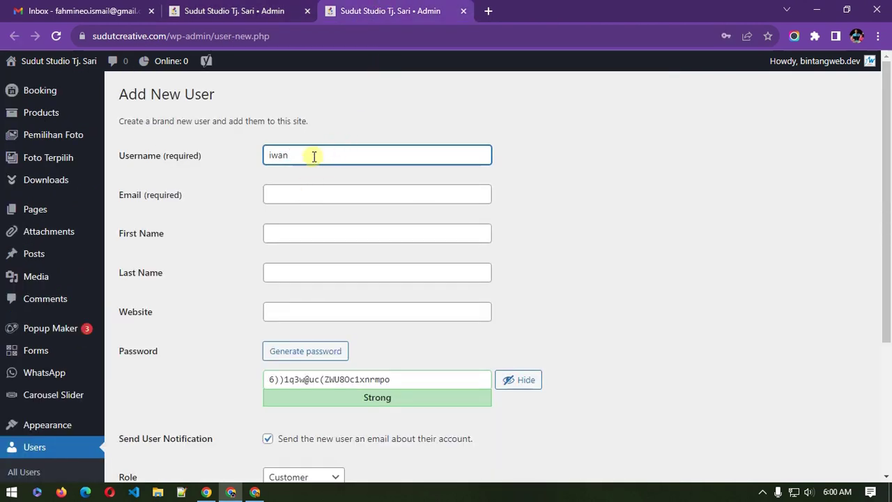
Step: Go through the Email, First Name and Last Name fields, select the generated password, then open All Users
left_click(313, 156)
left_click(294, 198)
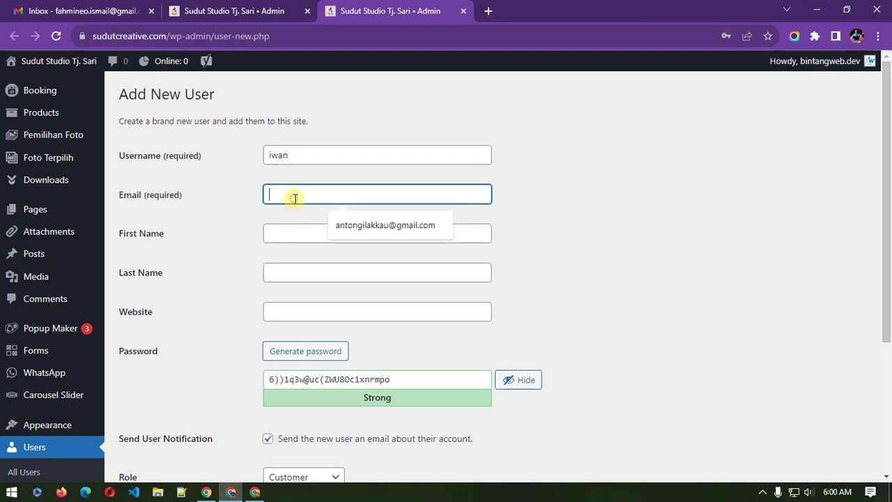
left_click(282, 233)
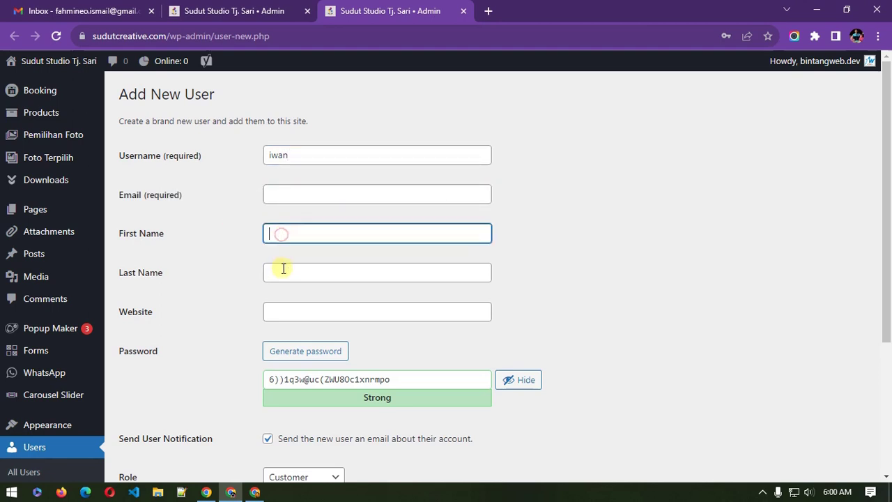
left_click(283, 269)
triple_click(282, 379)
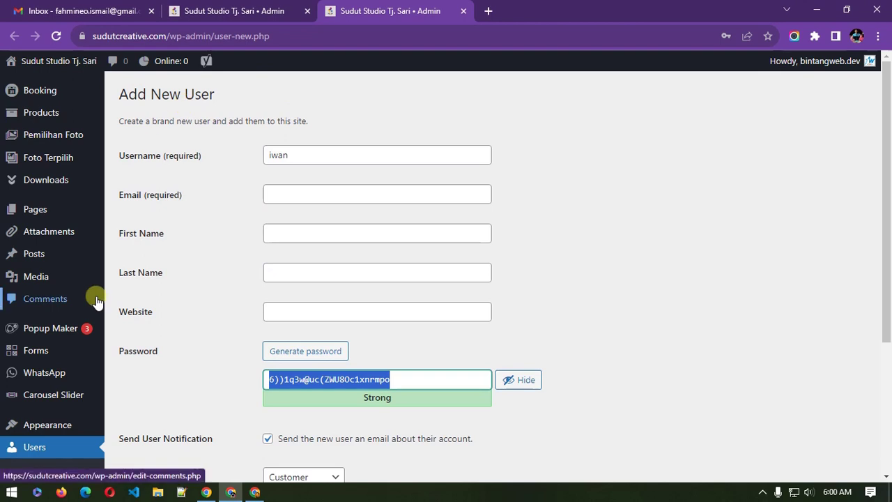
scroll(53, 405, "down", 2)
left_click(30, 341)
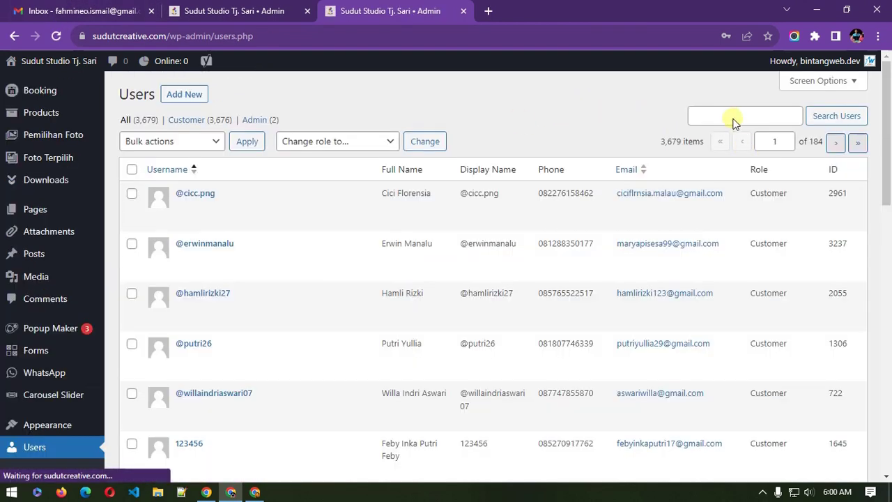
Step: Search the users list for the client's username, then return to the draft post tab
left_click(731, 116)
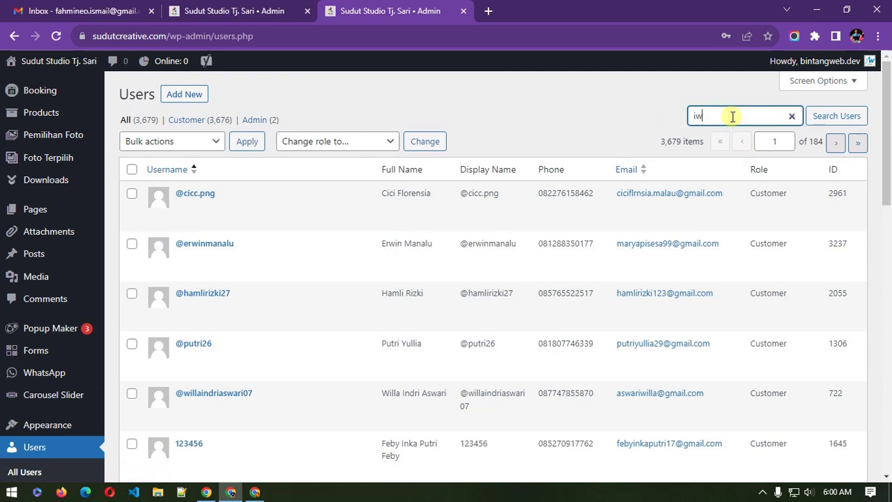
key("Return")
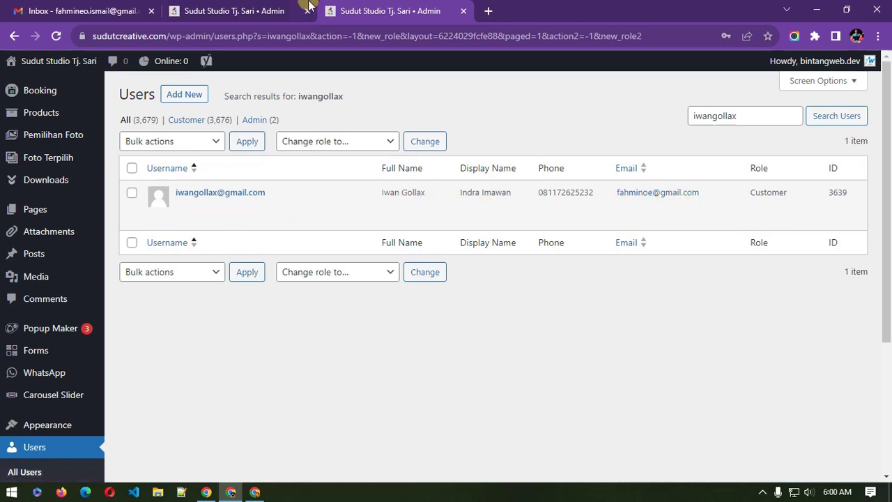
left_click(258, 8)
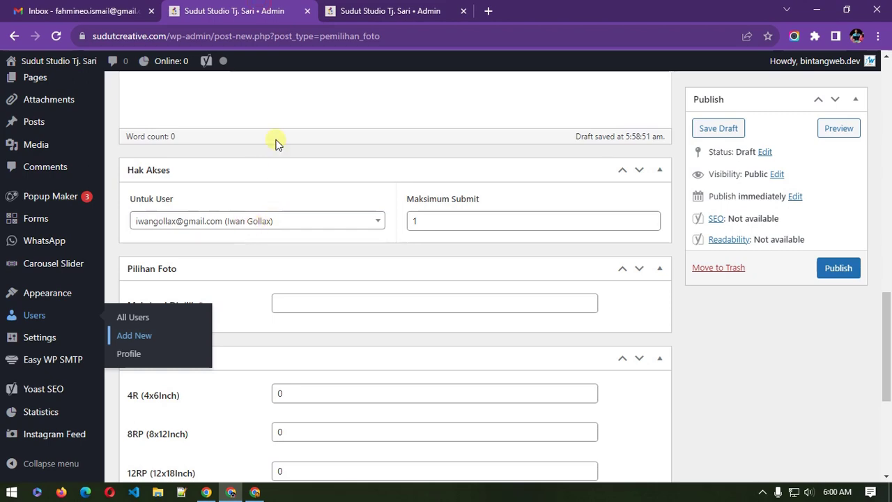
scroll(396, 185, "up", 6)
scroll(398, 185, "down", 4)
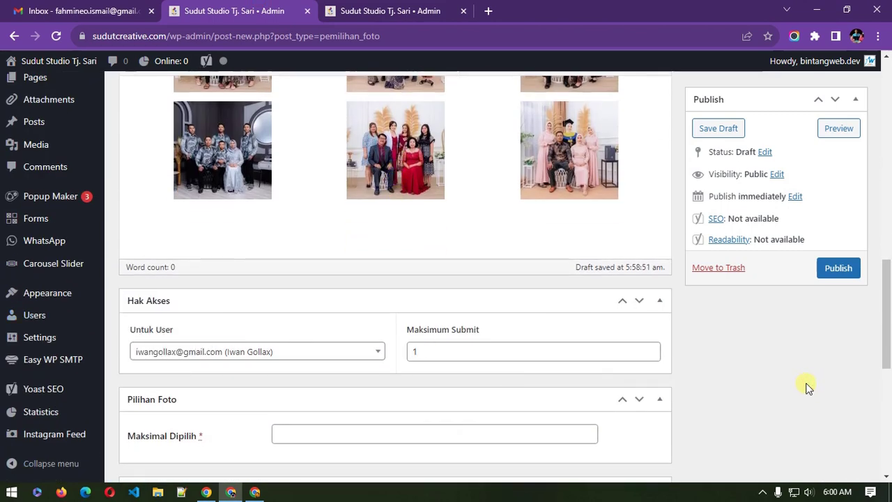
scroll(176, 318, "down", 2)
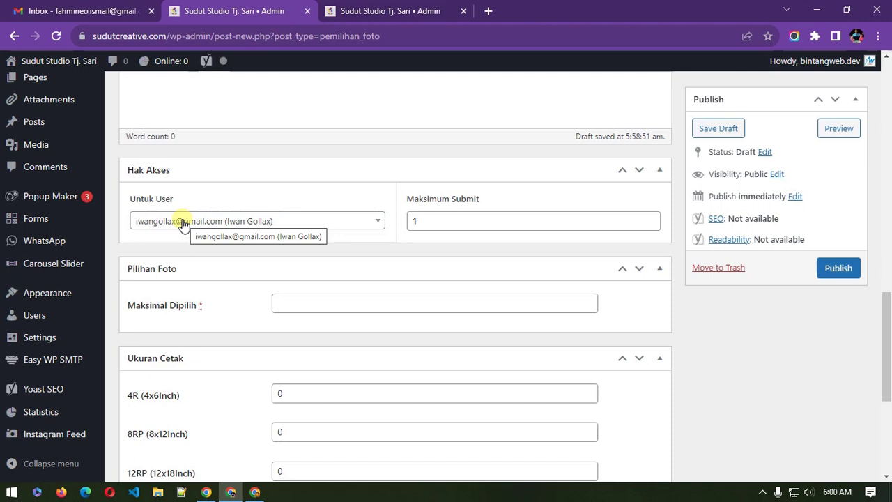
left_click(211, 229)
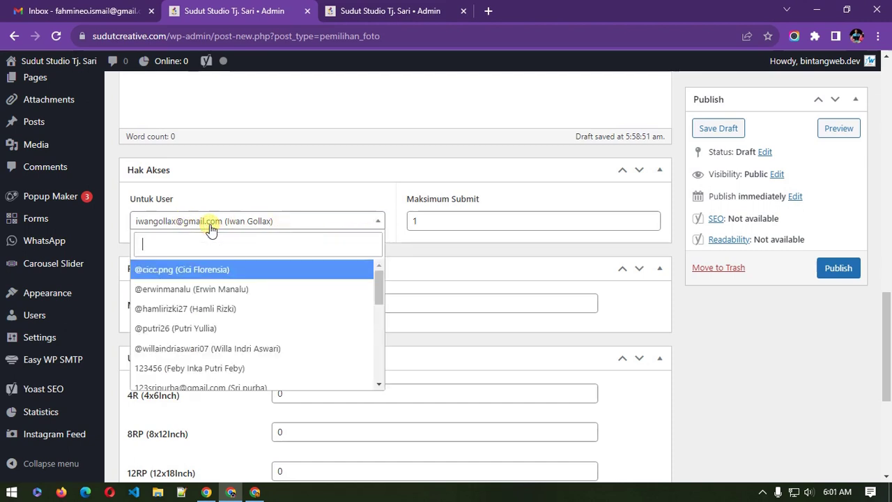
left_click(211, 228)
left_click(209, 220)
type("ikh")
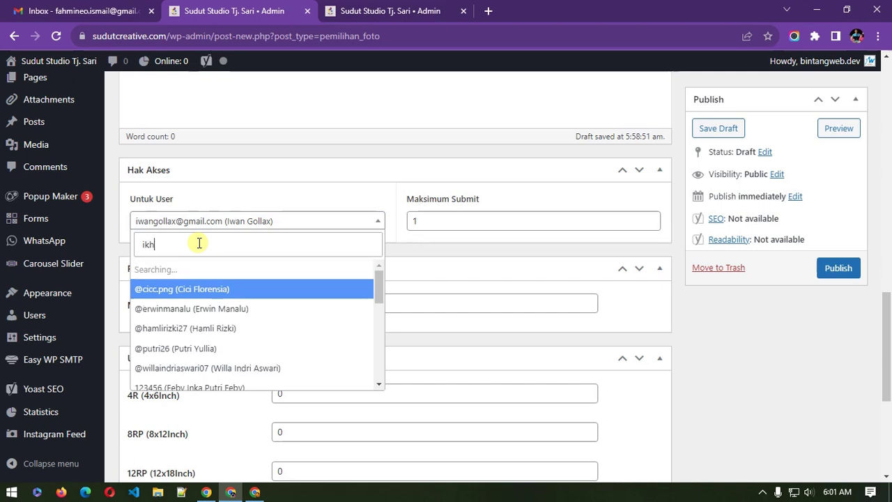
type("s")
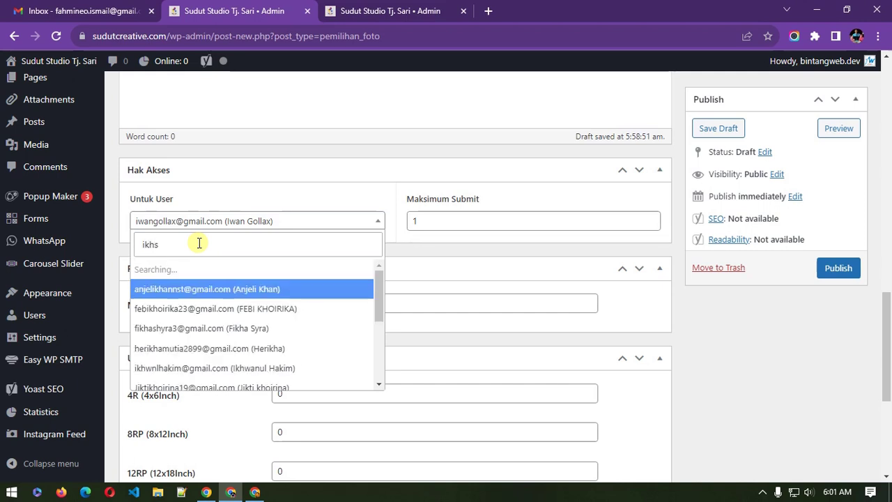
type("a")
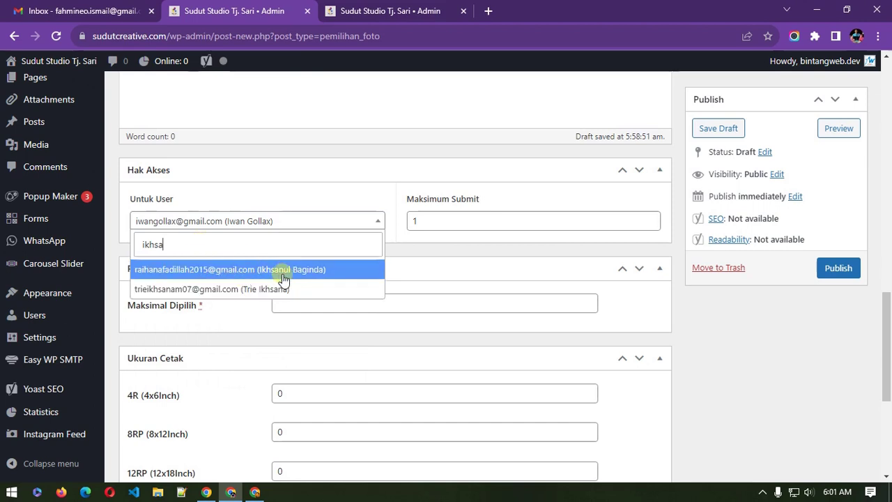
left_click_drag(182, 244, 144, 243)
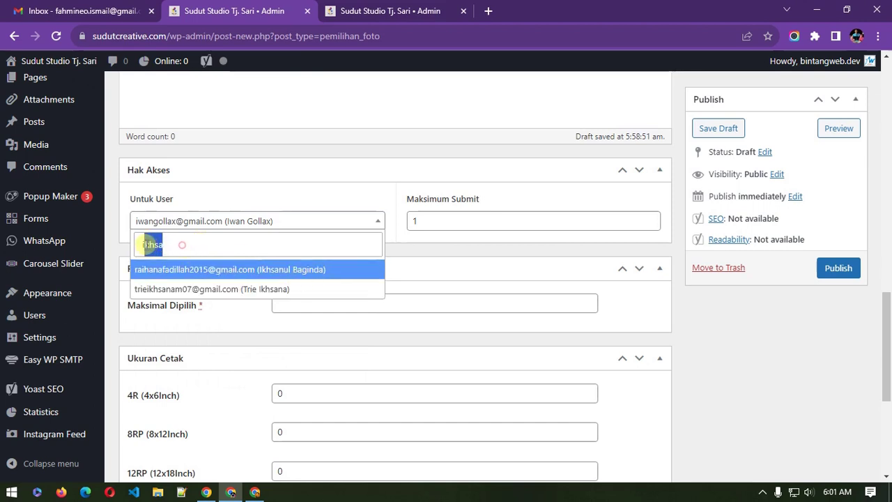
key("BackSpace")
left_click(457, 249)
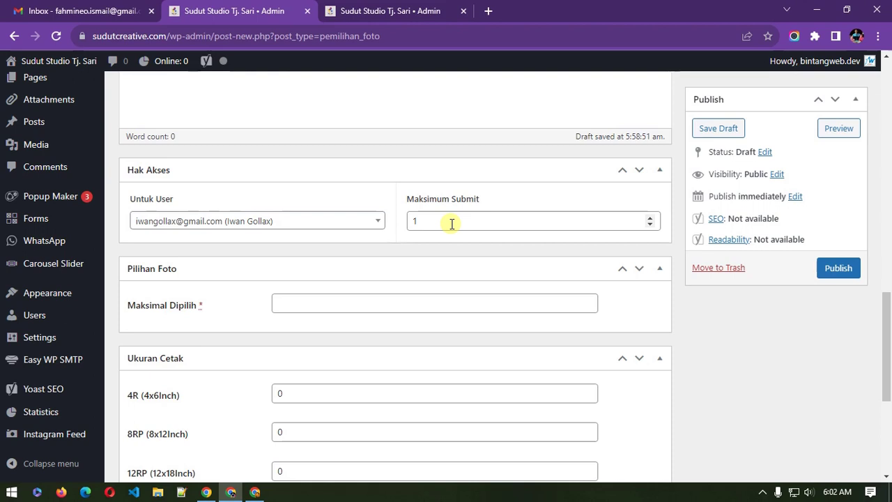
Step: Set Maksimal Dipilih to 10 photos
scroll(245, 282, "down", 1)
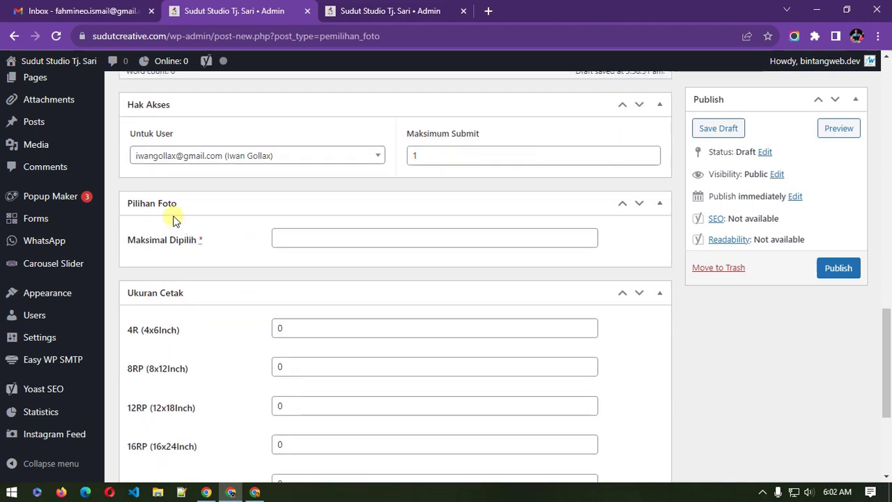
left_click(308, 239)
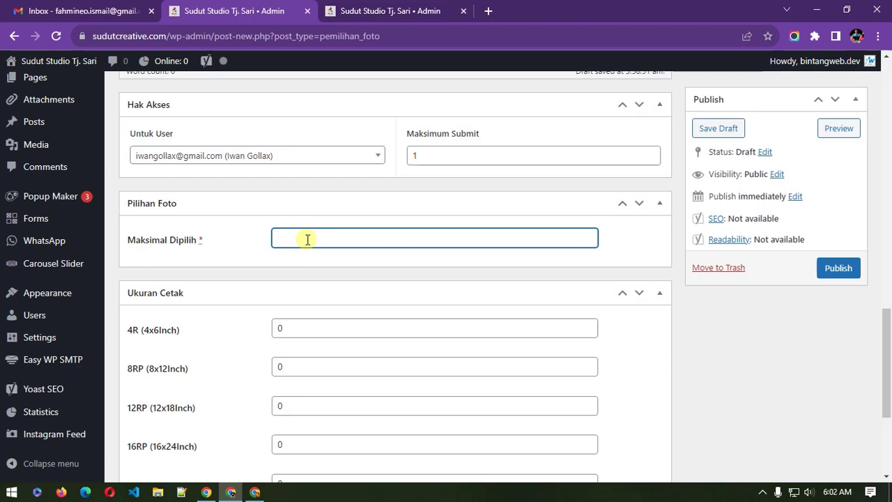
scroll(309, 243, "up", 8)
left_click(368, 275)
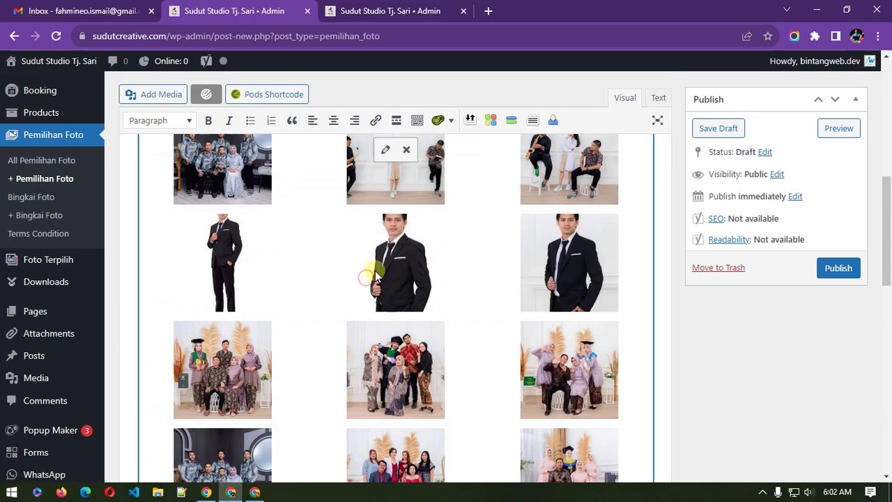
scroll(469, 326, "down", 3)
scroll(469, 324, "down", 5)
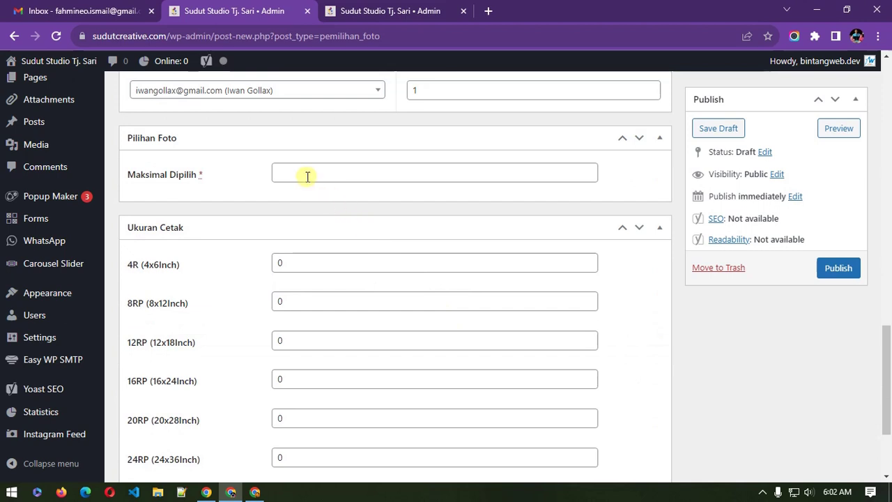
left_click(307, 176)
type("10")
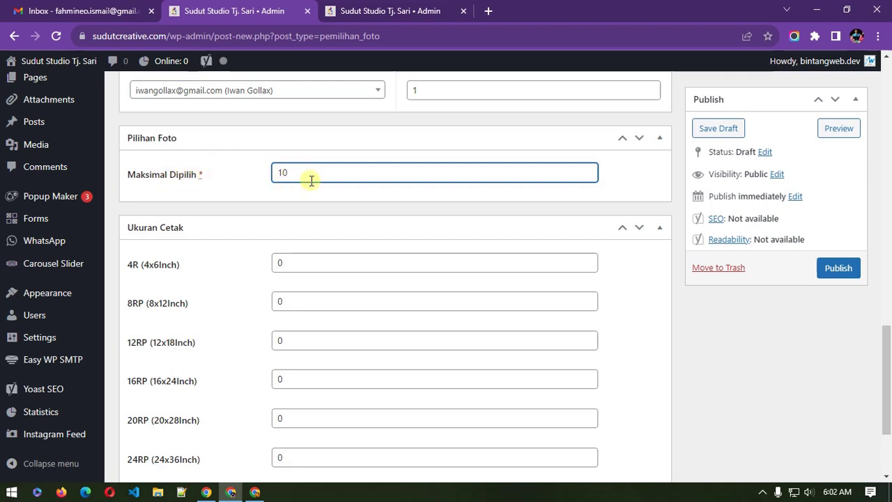
Step: Set print quantities to 2 for 8RP, 2 for 16RP and 1 for 24RP
scroll(314, 221, "down", 2)
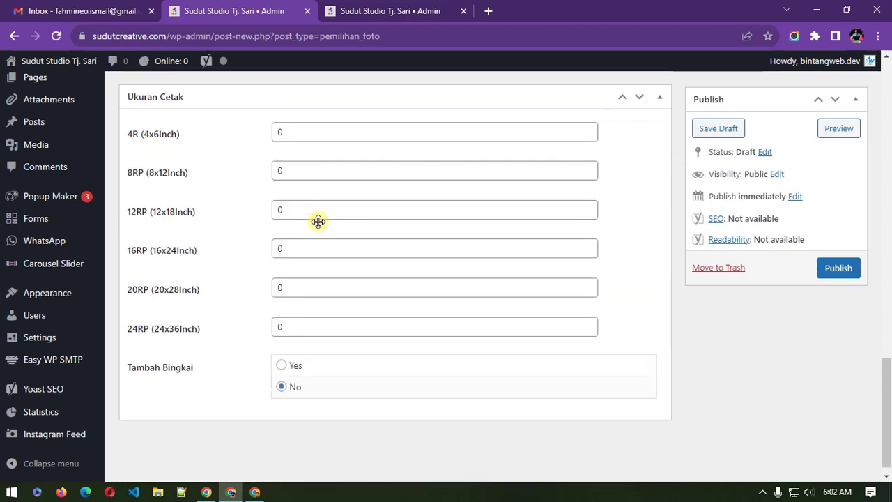
scroll(318, 221, "up", 1)
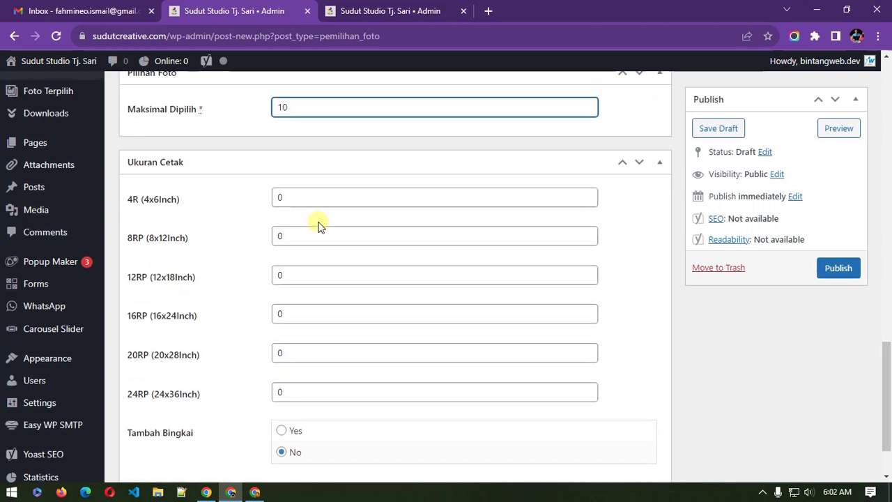
scroll(315, 224, "down", 1)
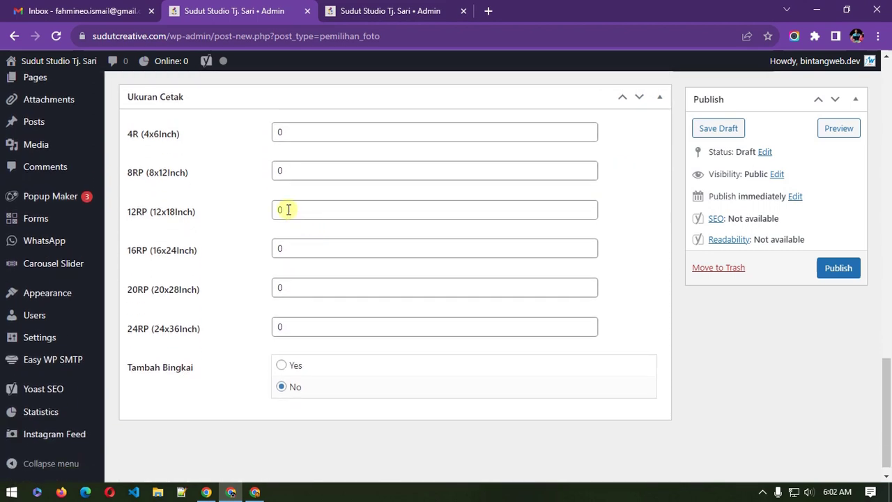
left_click_drag(301, 170, 273, 171)
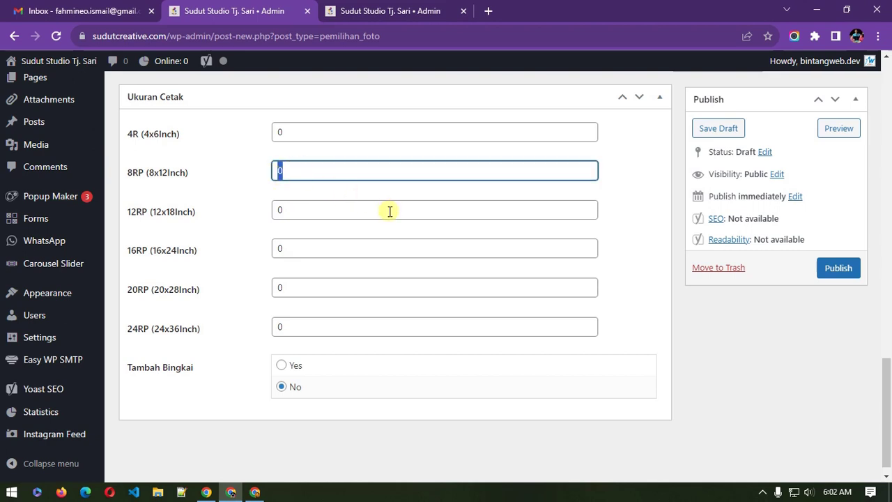
type("2")
left_click_drag(303, 249, 255, 255)
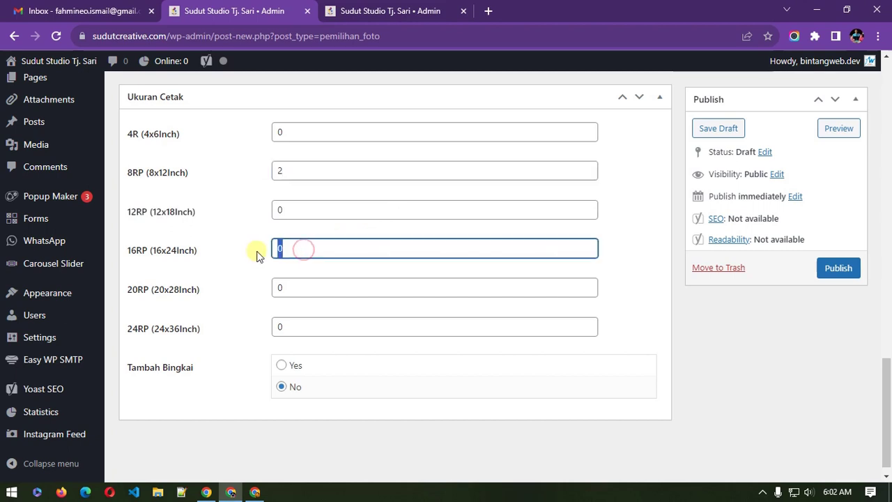
type("2")
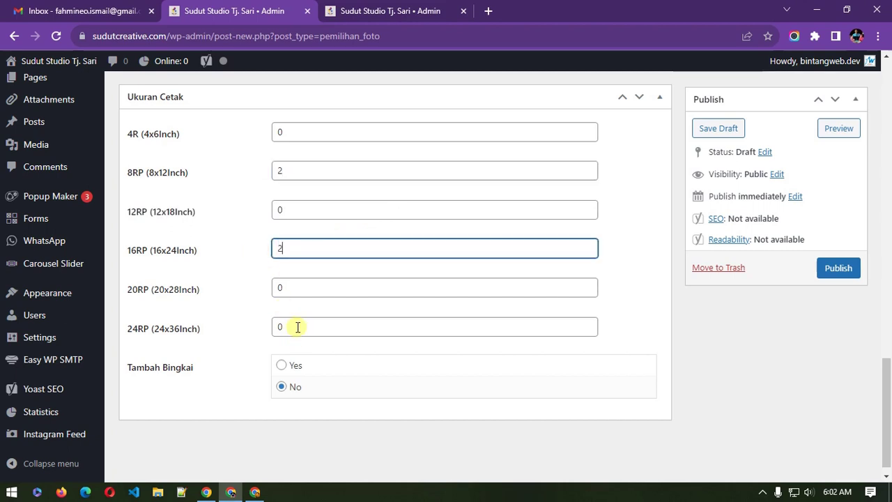
left_click_drag(298, 327, 267, 326)
type("1")
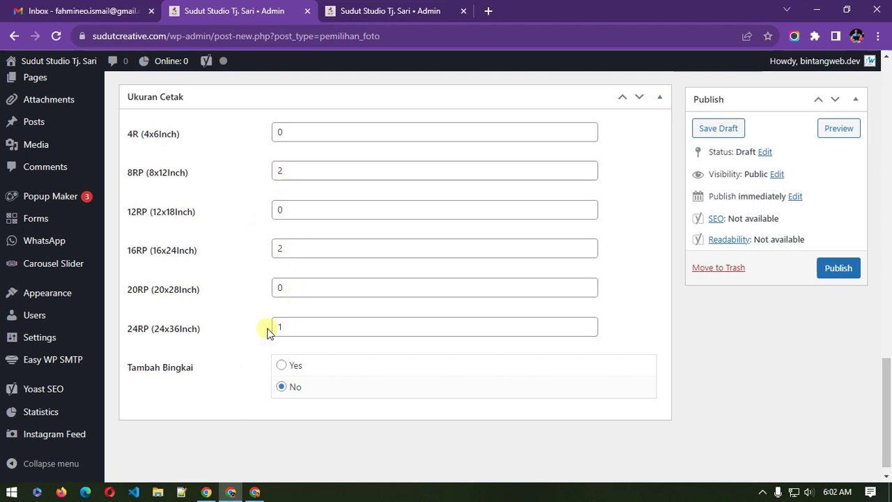
scroll(248, 326, "up", 1)
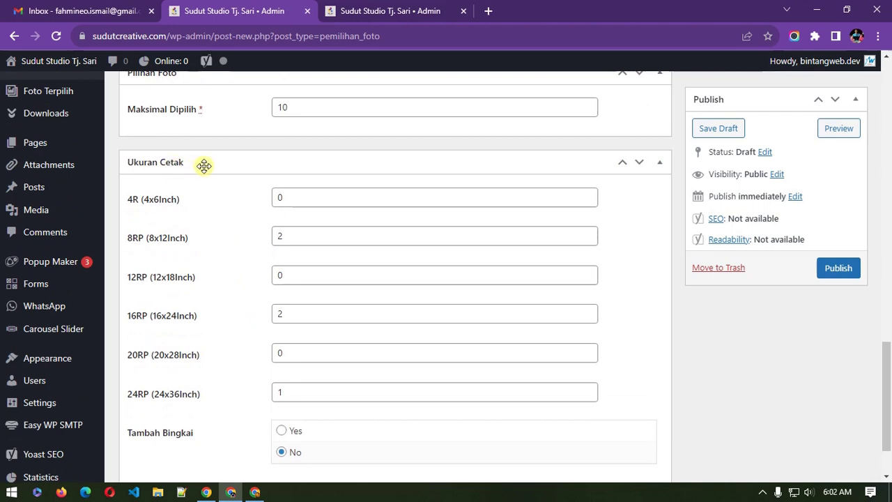
scroll(203, 165, "up", 1)
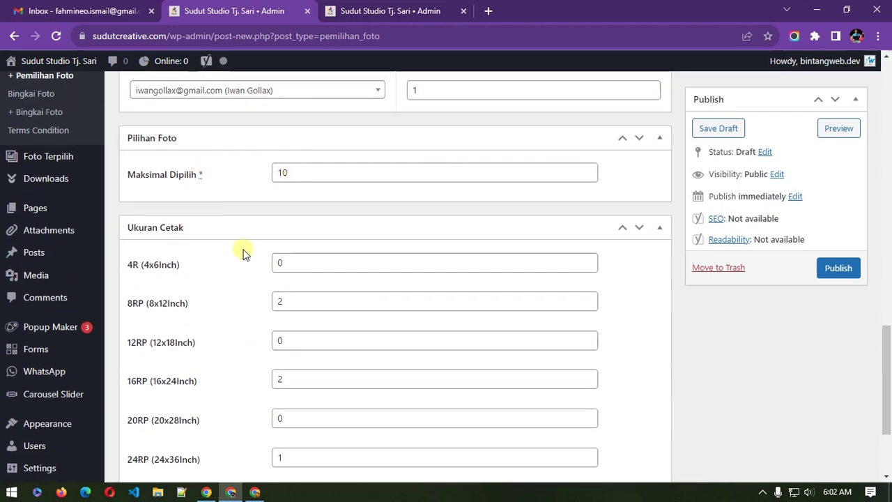
scroll(242, 254, "down", 2)
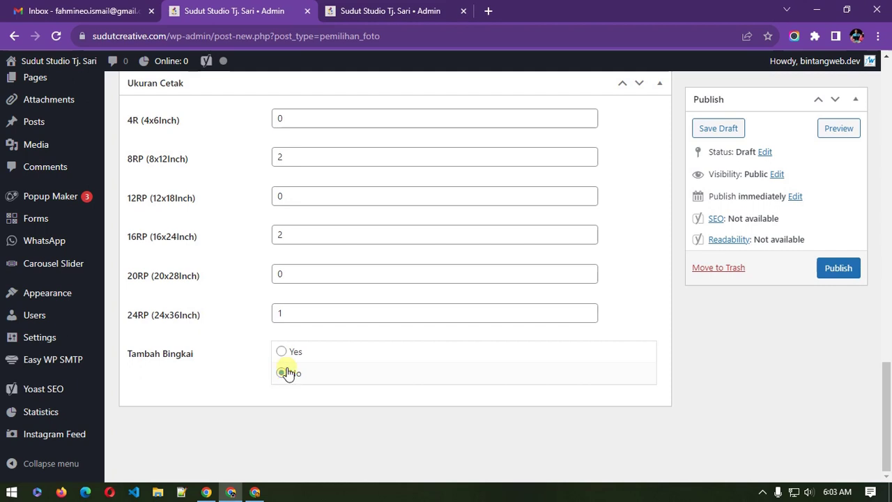
left_click(291, 353)
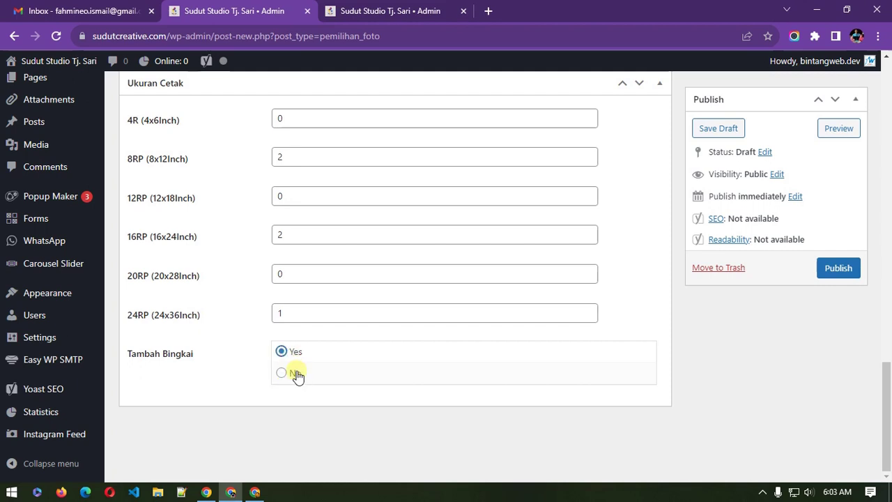
left_click(294, 374)
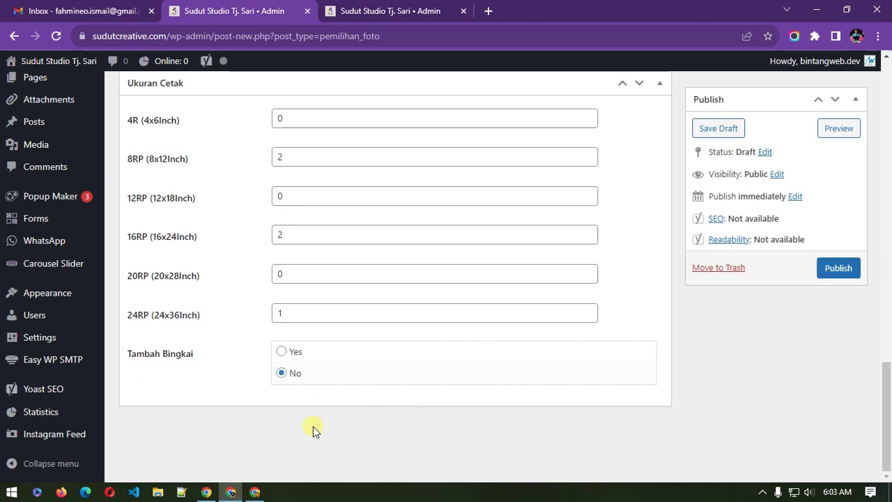
scroll(312, 426, "up", 1)
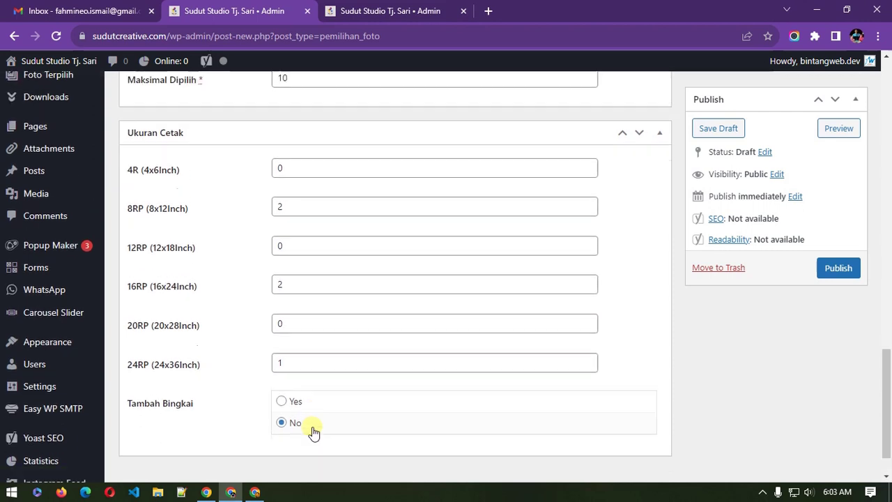
scroll(312, 432, "down", 1)
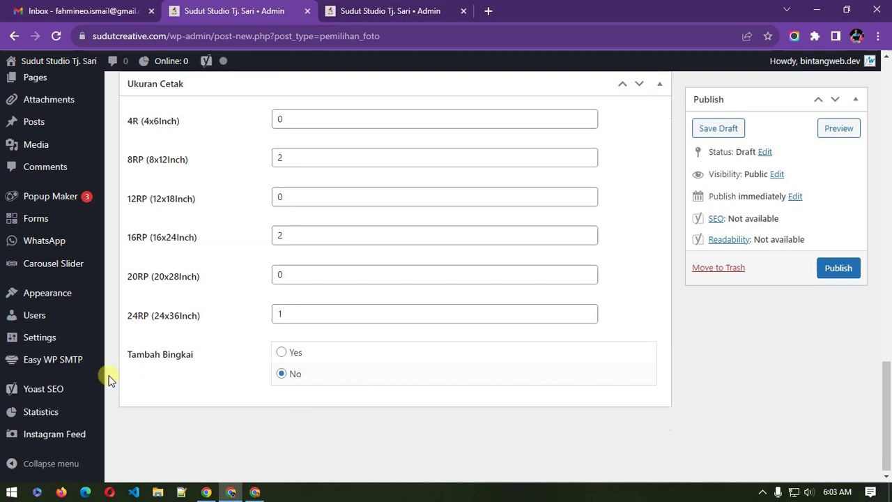
scroll(108, 378, "up", 3)
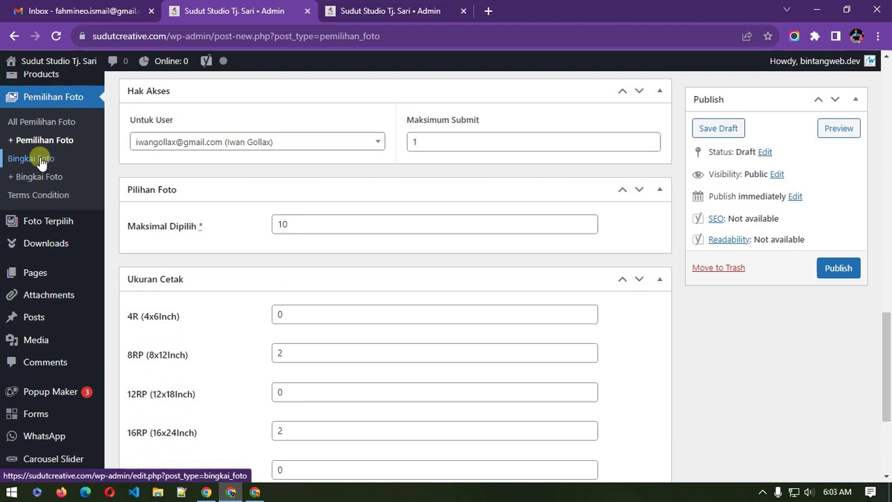
scroll(188, 363, "down", 3)
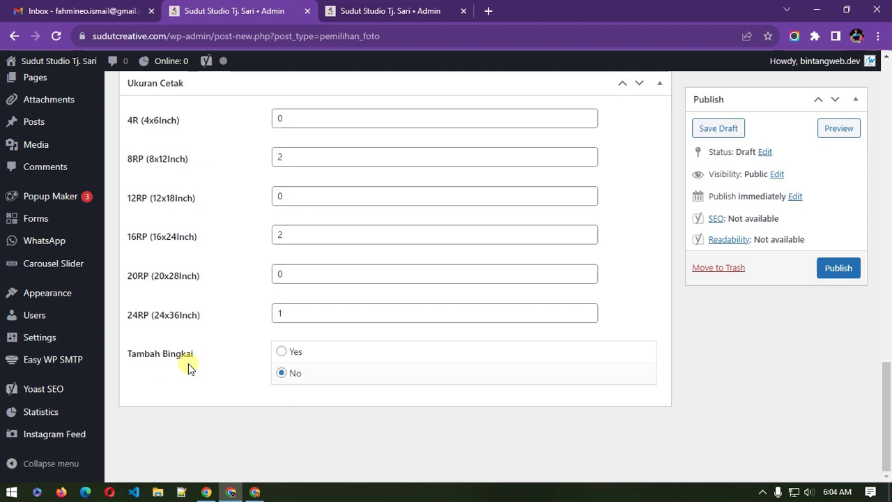
scroll(188, 363, "up", 8)
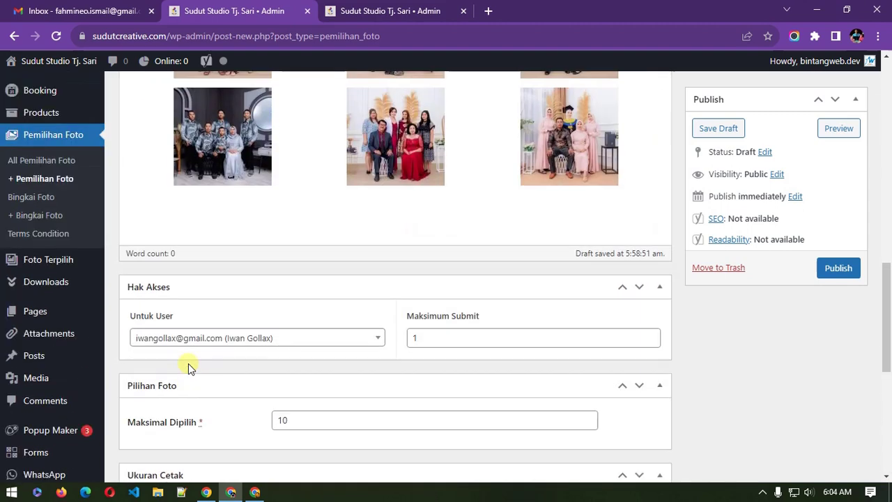
left_click(219, 317)
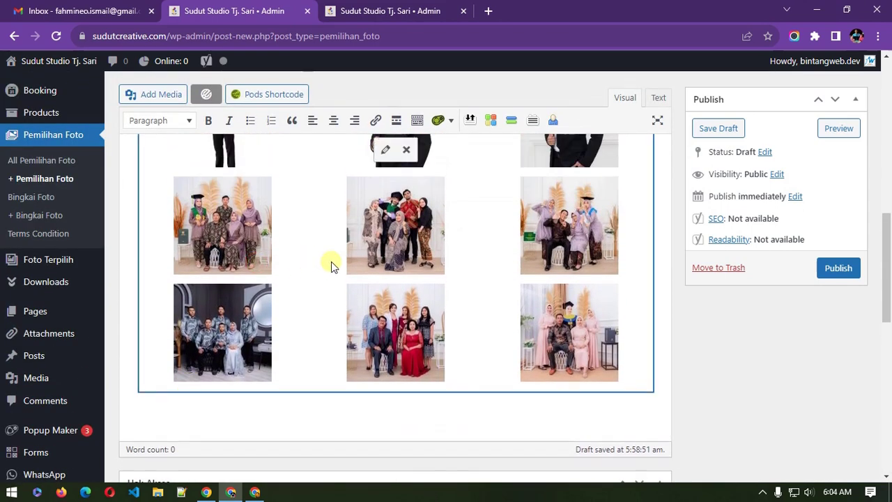
scroll(331, 262, "up", 5)
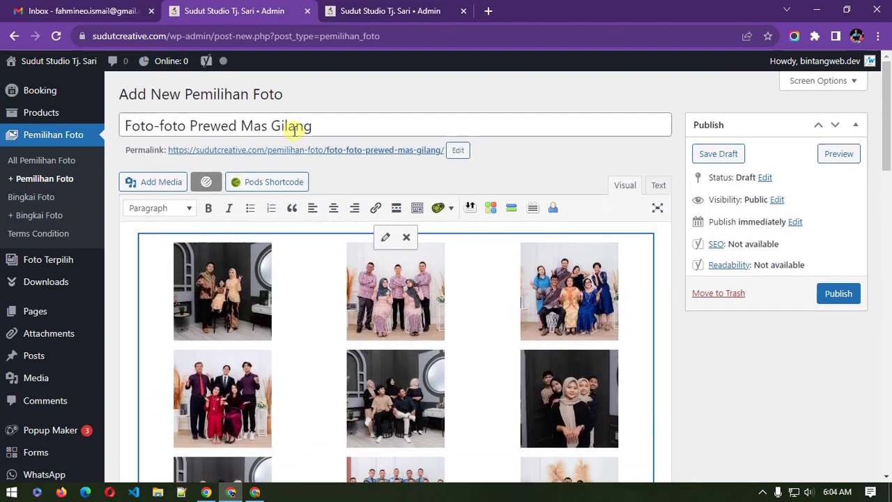
left_click(325, 127)
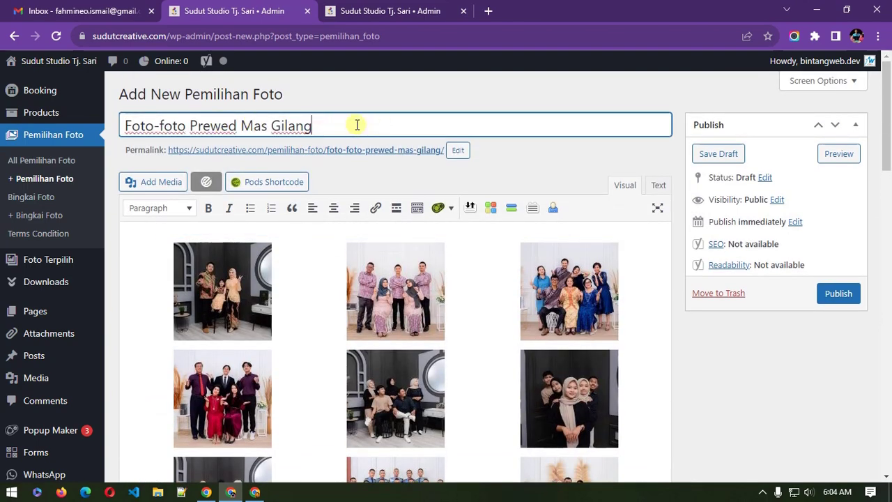
scroll(737, 396, "down", 3)
left_click(501, 249)
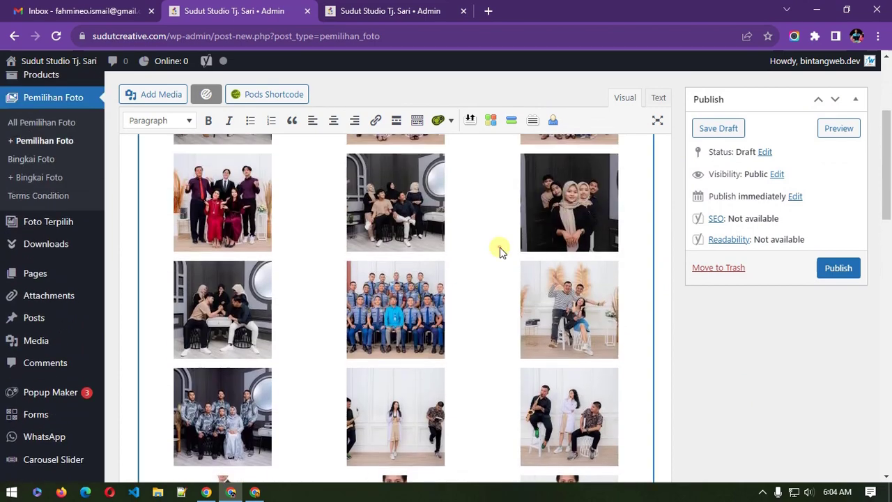
scroll(540, 279, "down", 10)
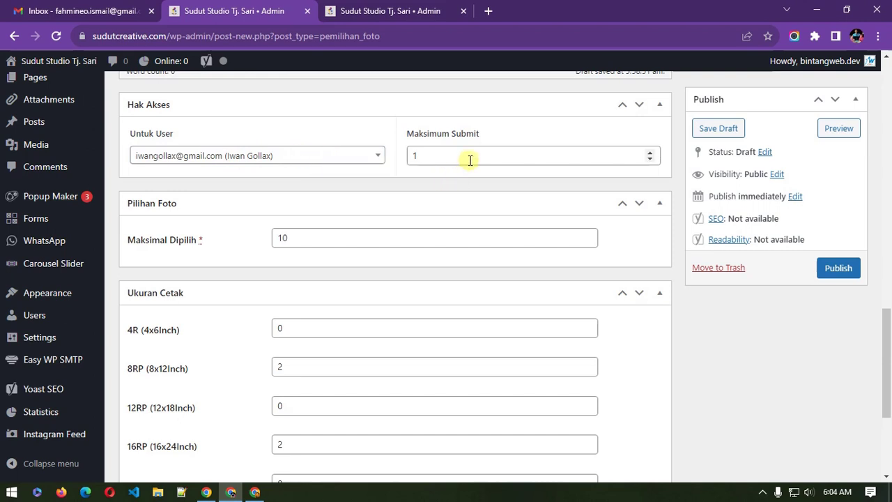
scroll(244, 257, "down", 1)
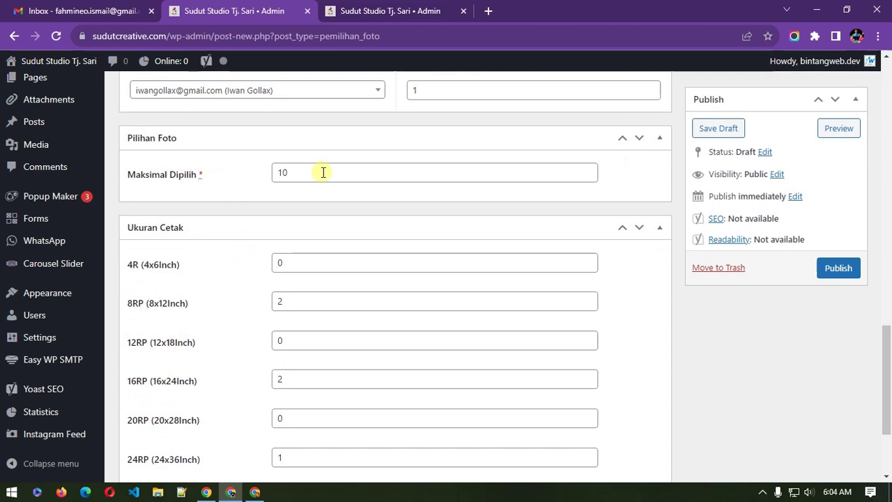
left_click(323, 172)
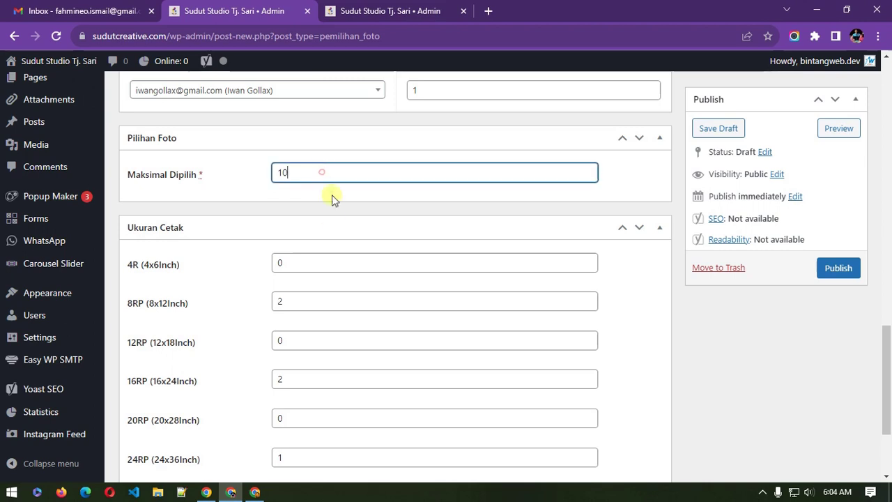
scroll(233, 215, "down", 2)
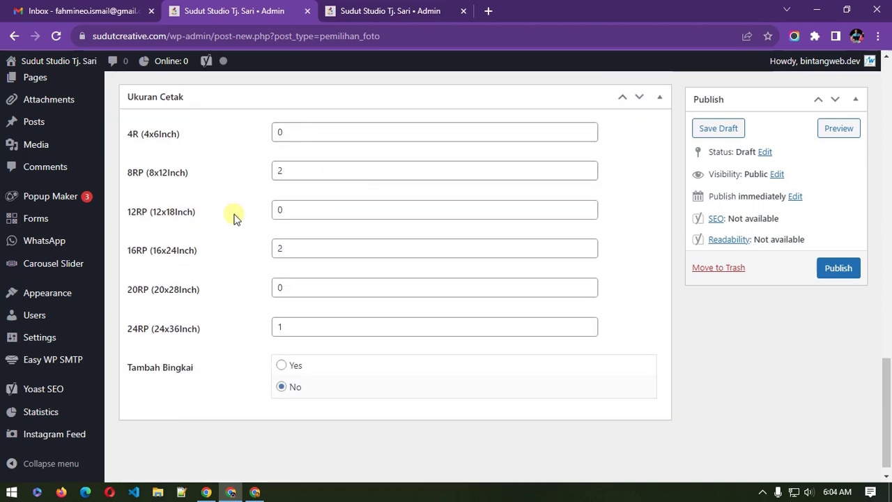
left_click(295, 173)
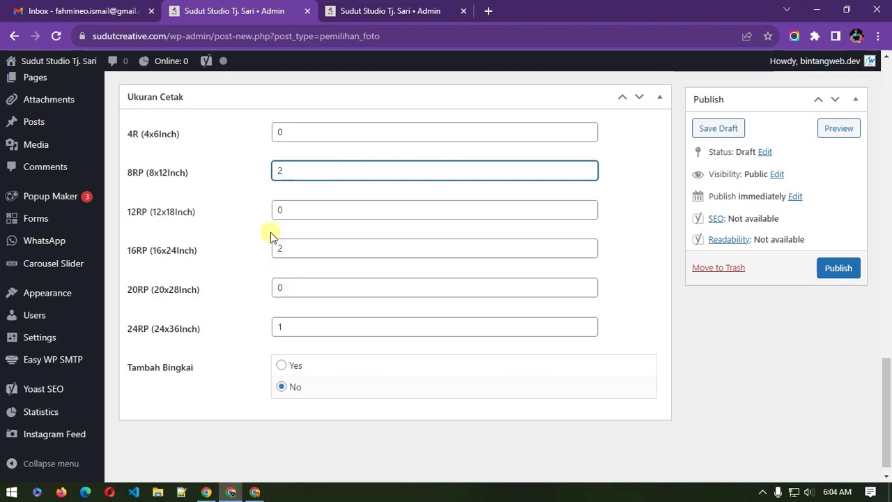
left_click(289, 209)
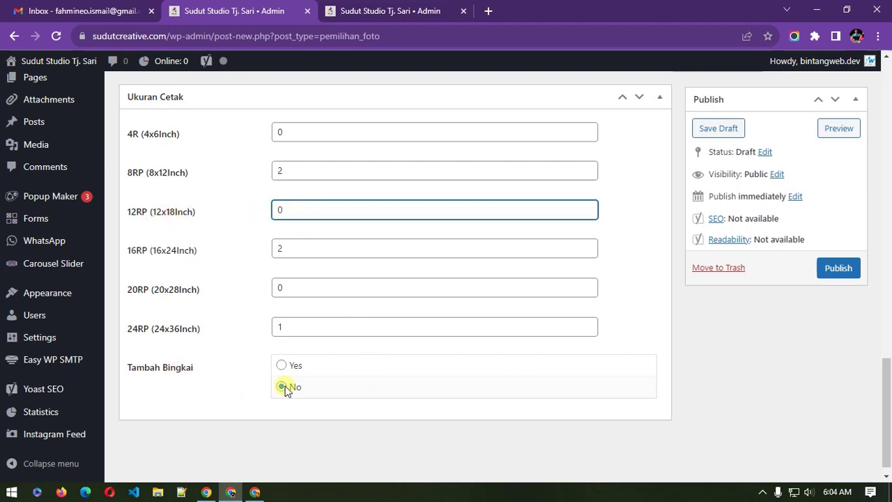
scroll(718, 376, "up", 2)
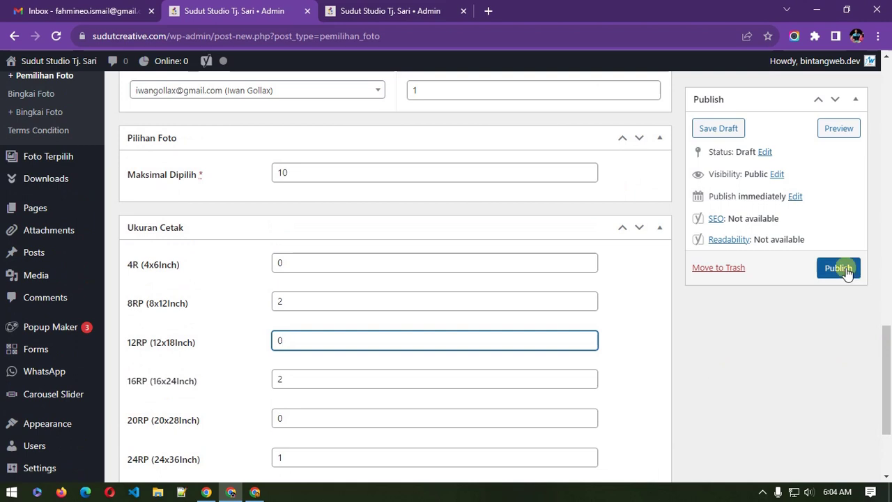
Step: Publish the post and copy its View link address from All Pemilihan Foto
left_click(845, 270)
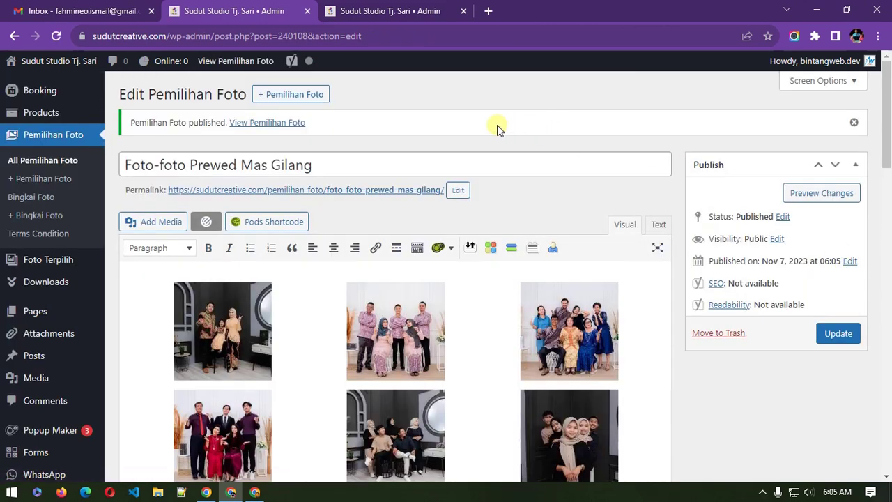
left_click(55, 137)
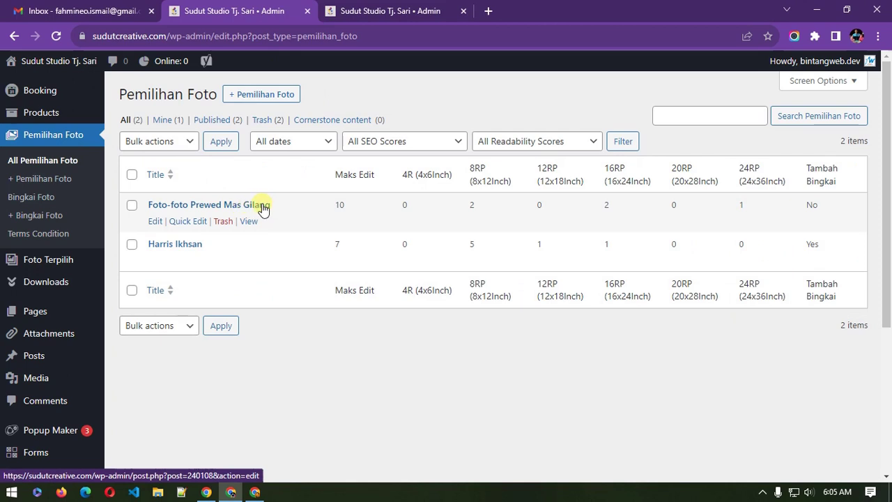
right_click(250, 222)
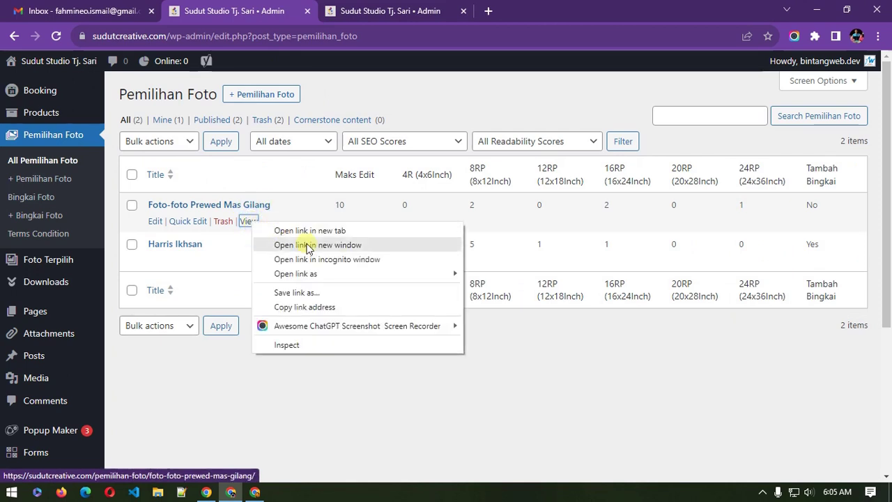
left_click(322, 309)
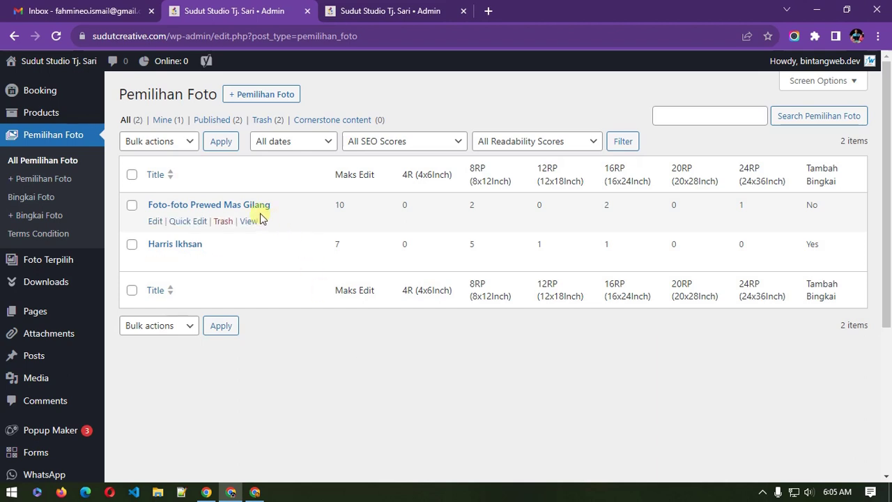
left_click(11, 492)
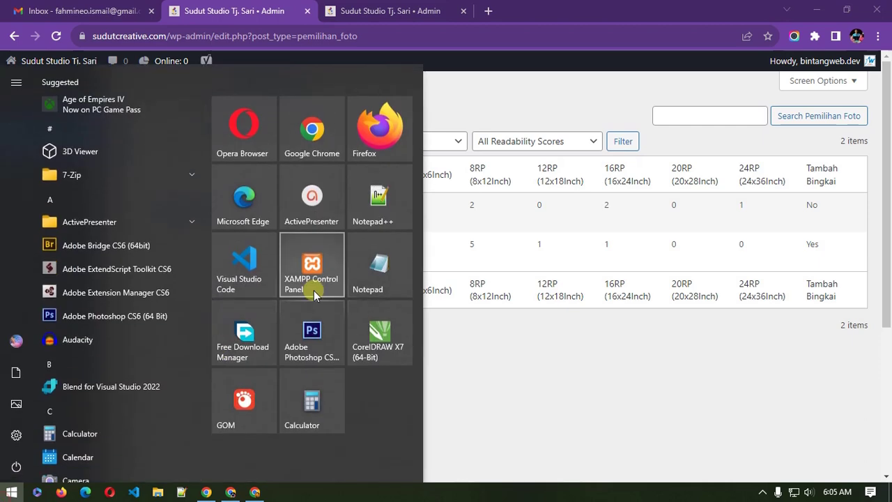
left_click(381, 241)
right_click(484, 182)
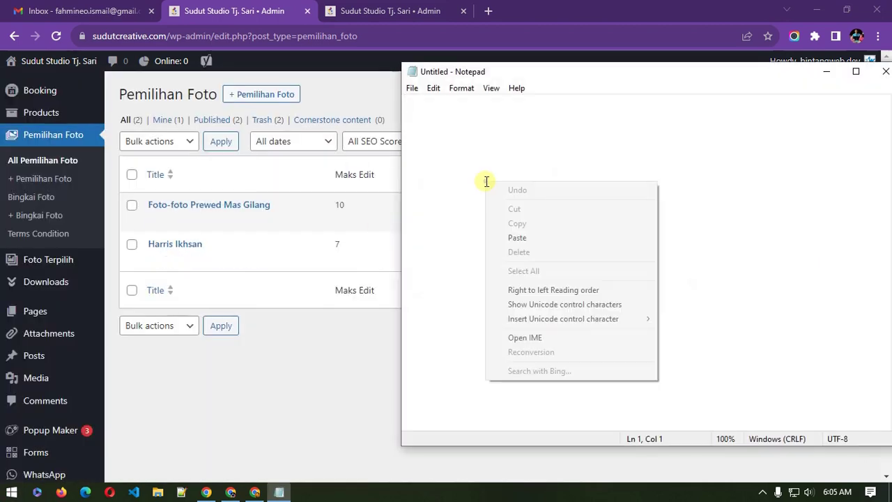
left_click(574, 241)
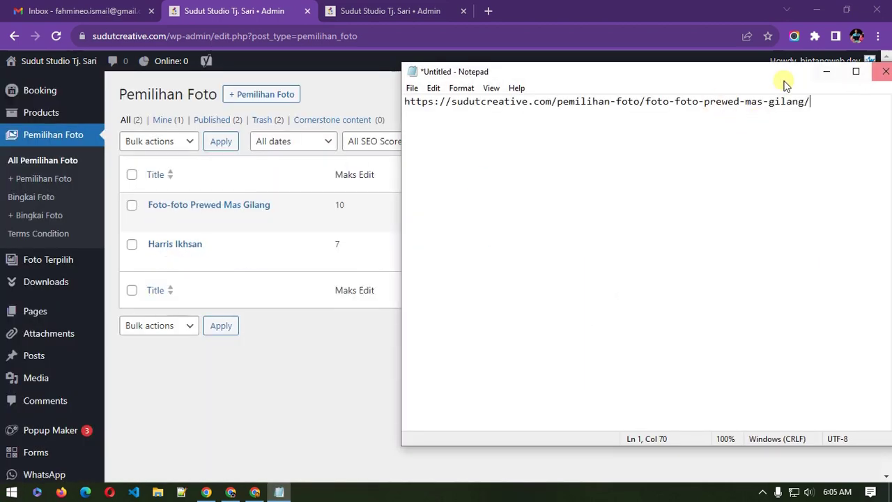
left_click_drag(775, 72, 700, 73)
left_click(803, 77)
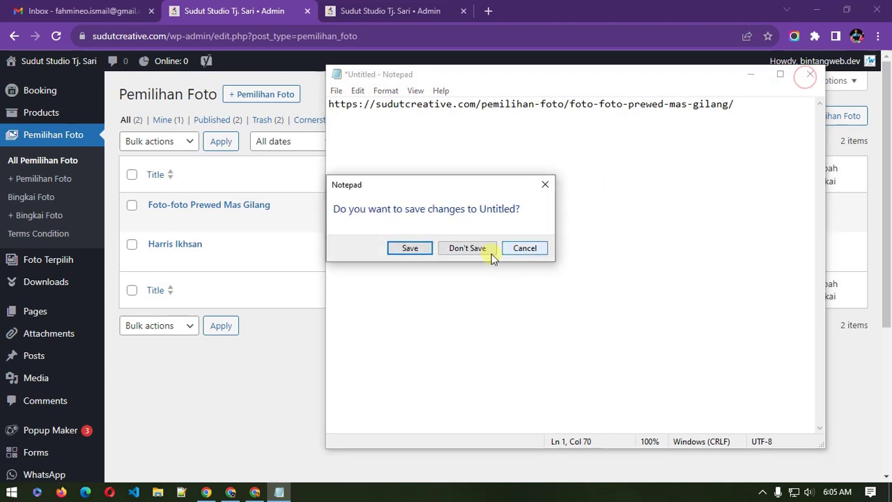
left_click(484, 248)
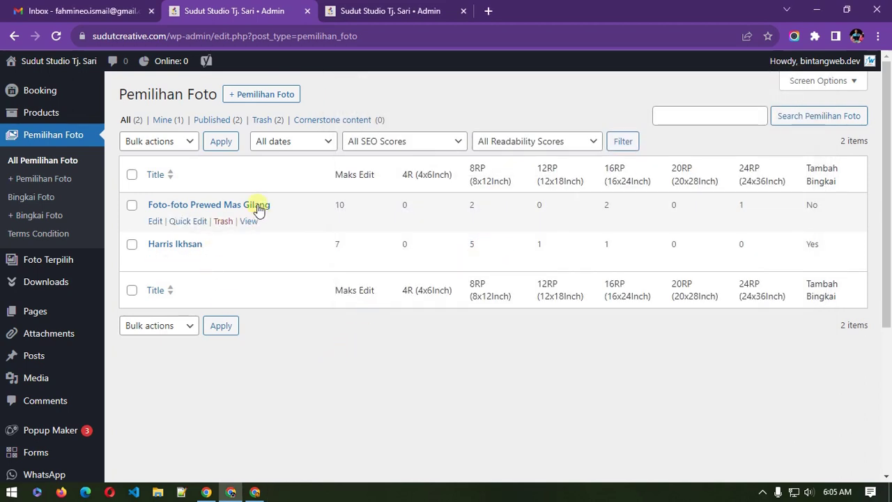
Step: Copy the prewedding gallery link and paste-and-go it in the other Chrome window
right_click(251, 221)
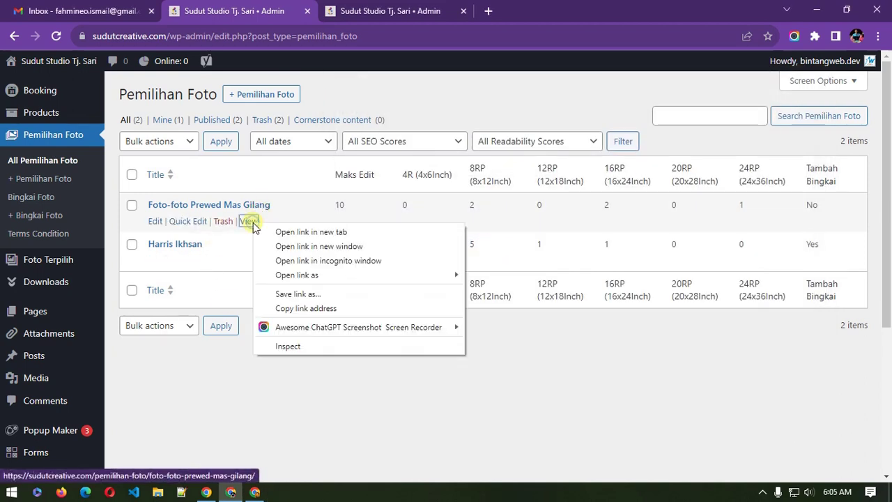
left_click(317, 308)
left_click(315, 397)
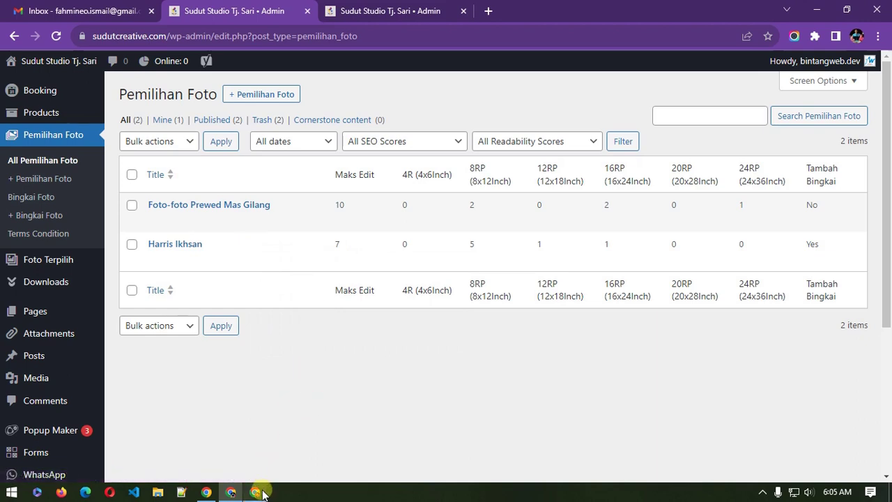
left_click(259, 492)
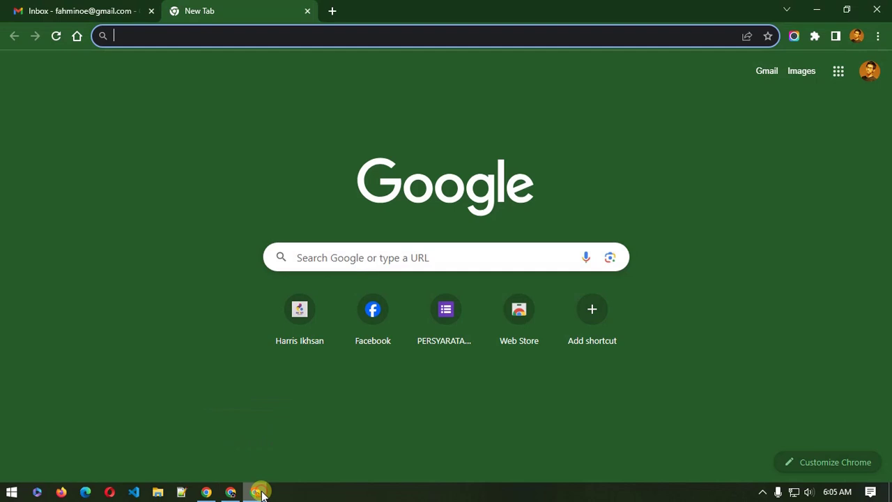
right_click(175, 36)
left_click(241, 131)
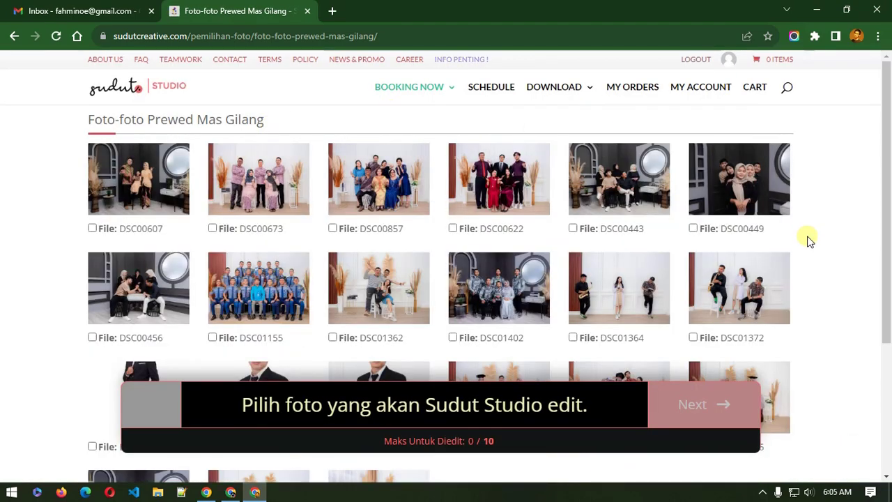
Step: Log out of the site, open a new blank tab and close the My account tab
left_click(690, 62)
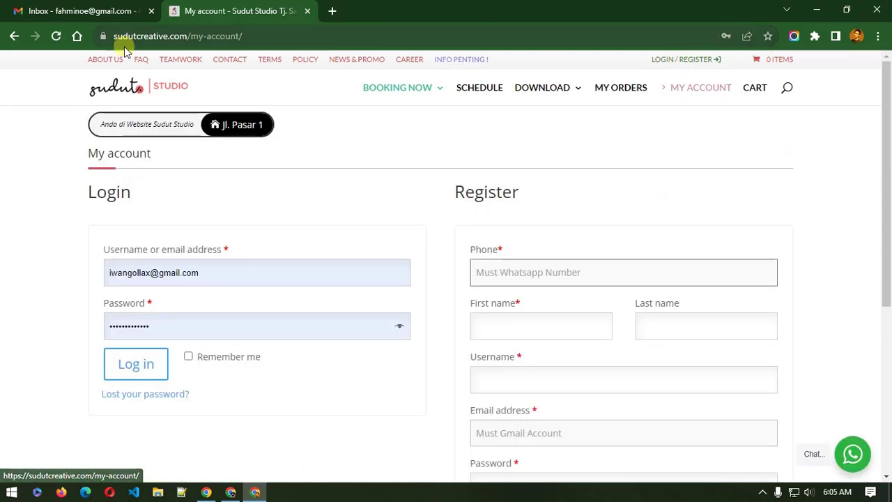
left_click(201, 39)
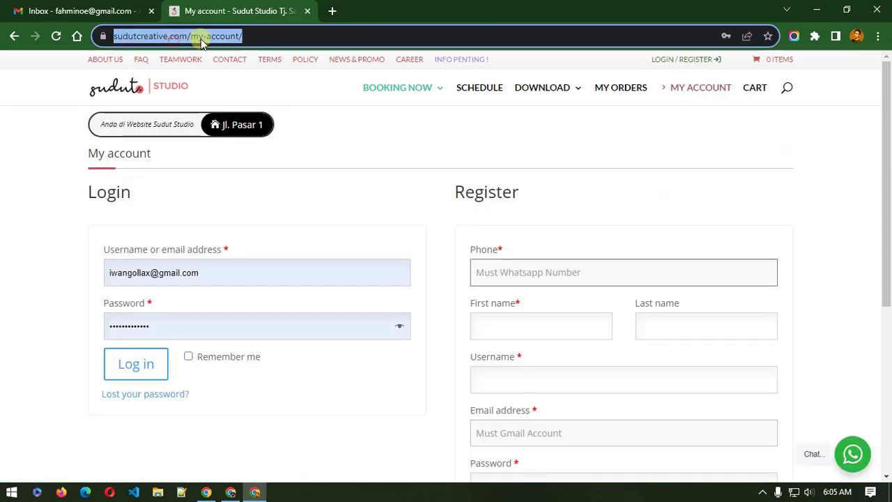
right_click(267, 31)
left_click(332, 11)
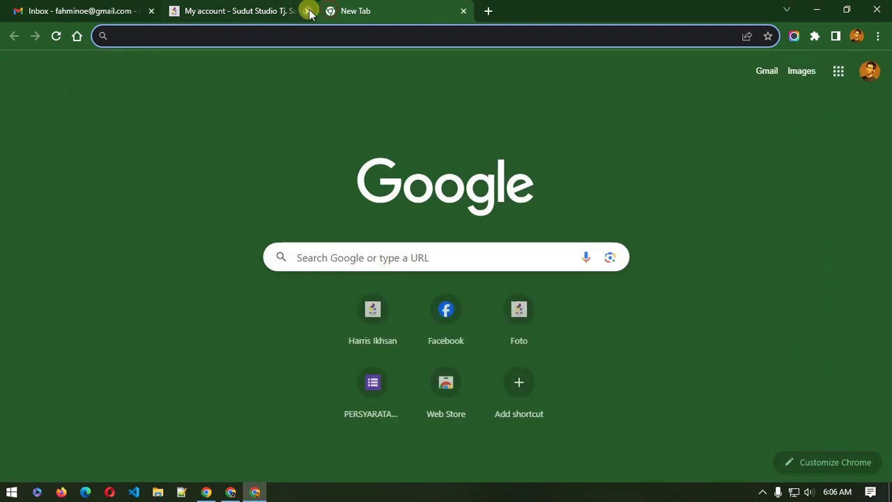
left_click(308, 10)
right_click(252, 32)
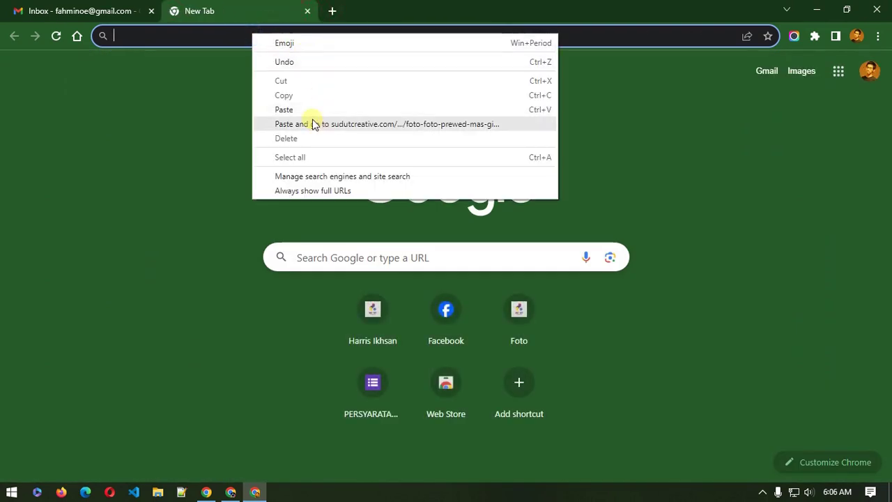
Step: Open the copied prewedding gallery link, clear the prefilled login username and start typing another
left_click(313, 124)
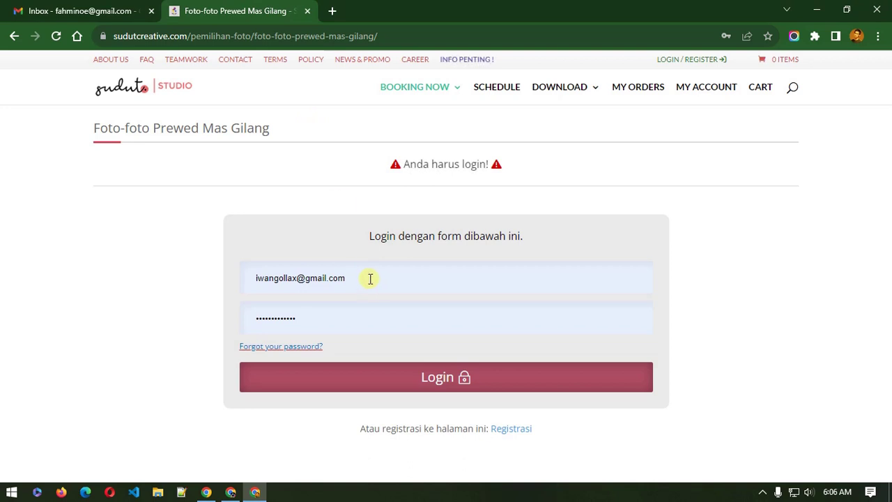
left_click_drag(370, 278, 249, 280)
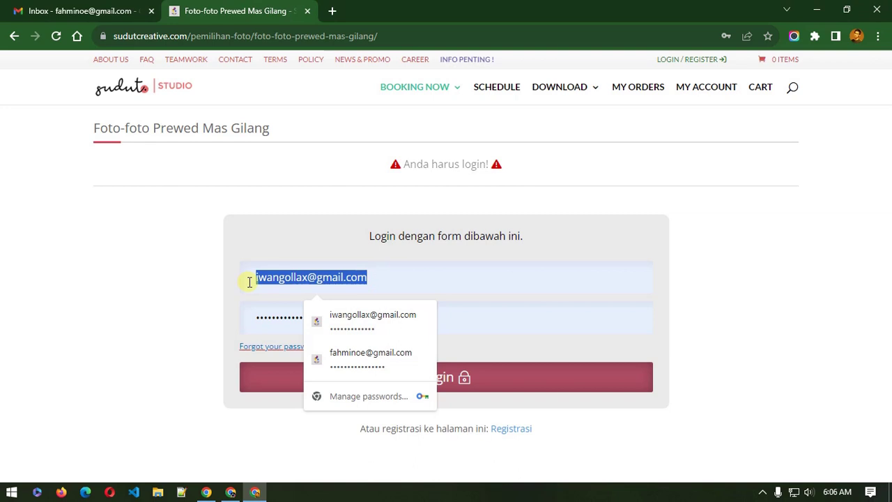
key("BackSpace")
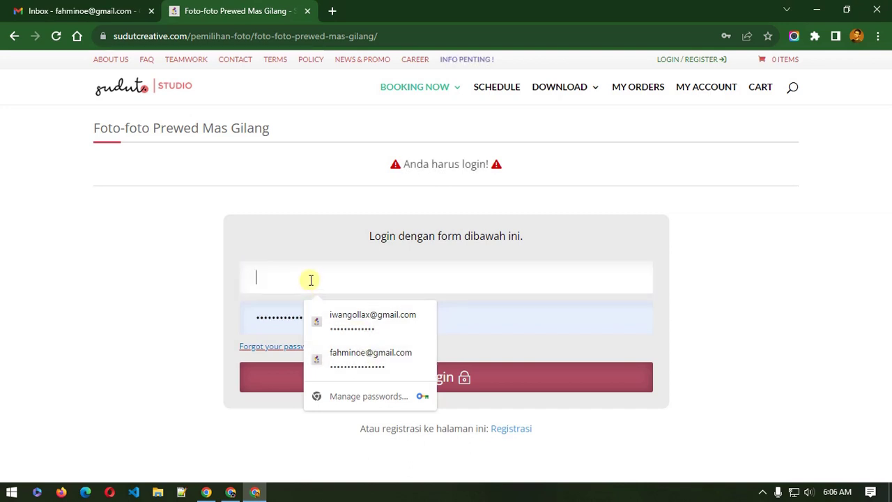
type("bin")
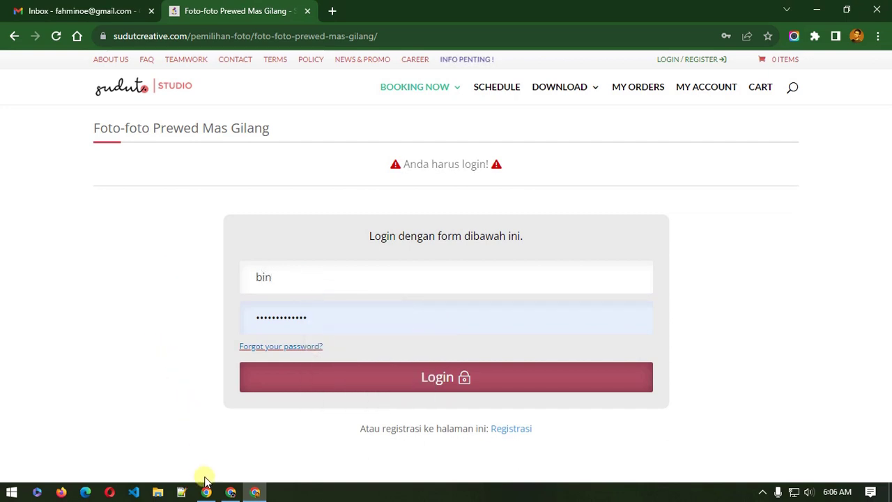
Step: Open the WordPress Users list in a new tab and search it for the client's name
left_click(228, 492)
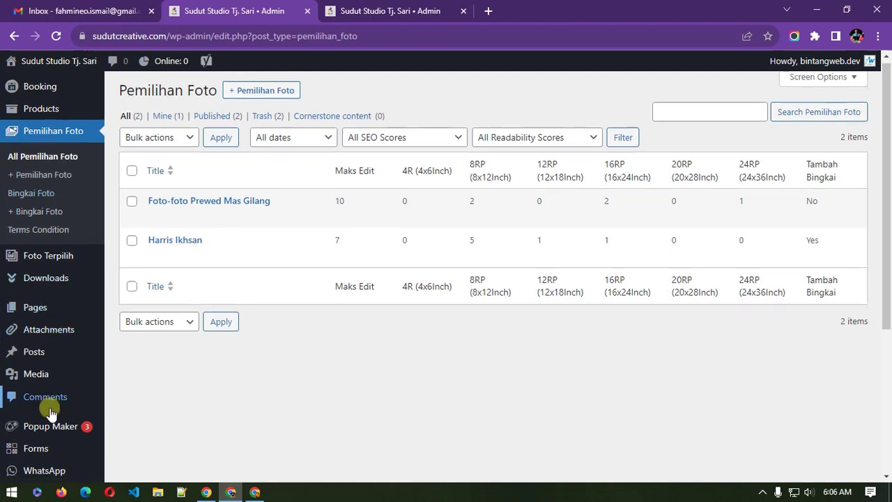
scroll(48, 408, "down", 3)
mouse_move(50, 413)
right_click(49, 354)
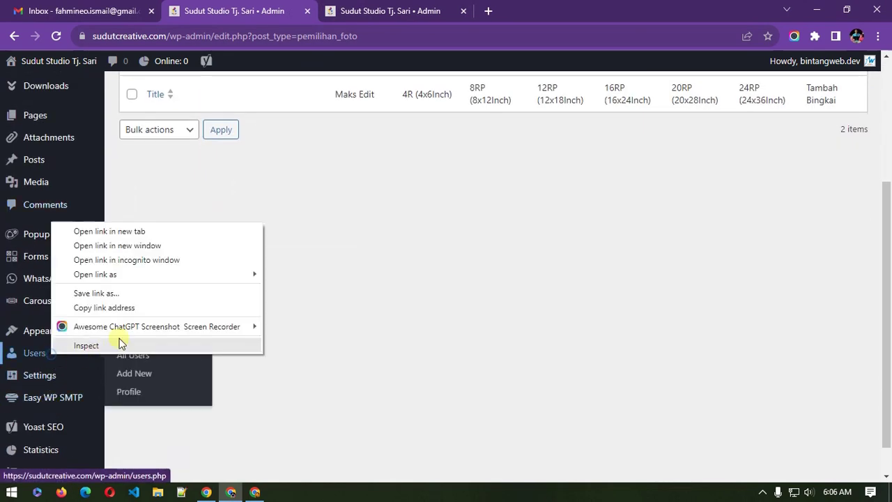
left_click(124, 231)
left_click(541, 7)
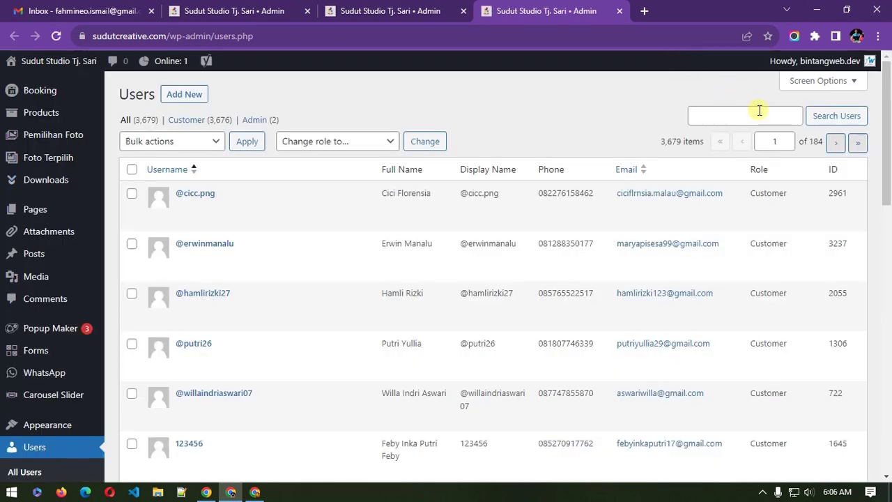
left_click(760, 110)
type("fahmi")
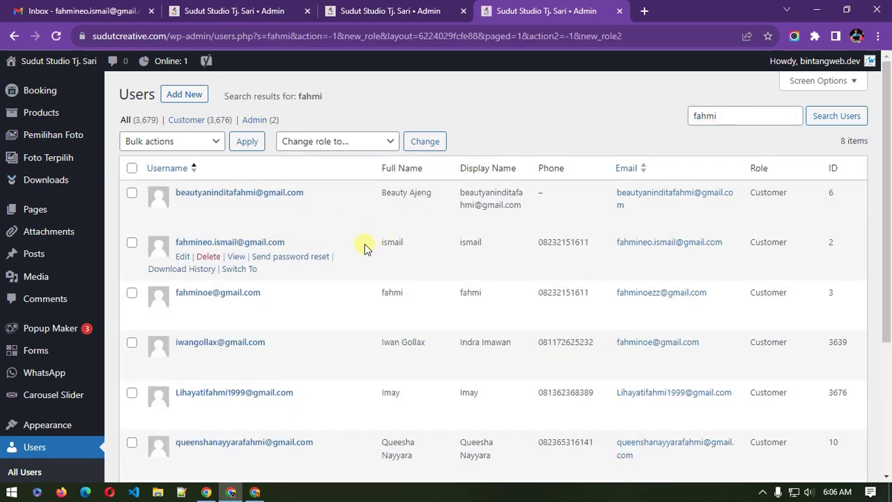
Step: Copy the client's username, close the users tab and return to the gallery login
left_click_drag(300, 241, 191, 242)
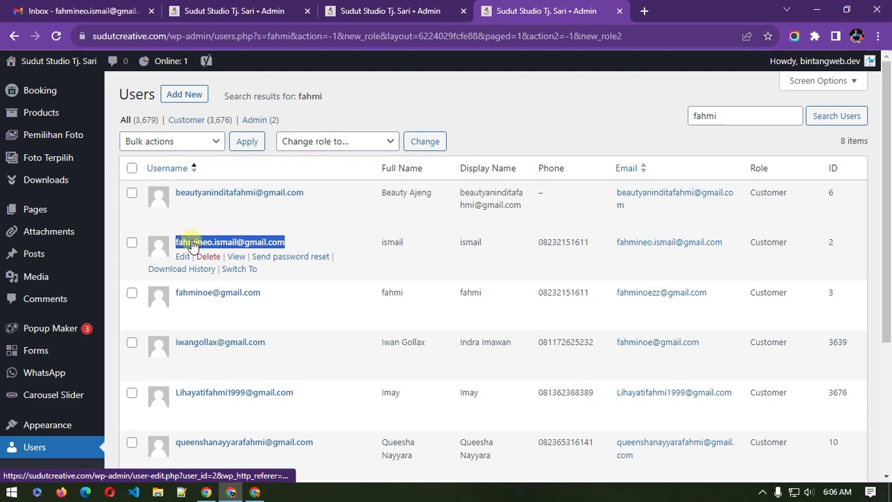
right_click(190, 242)
left_click(255, 342)
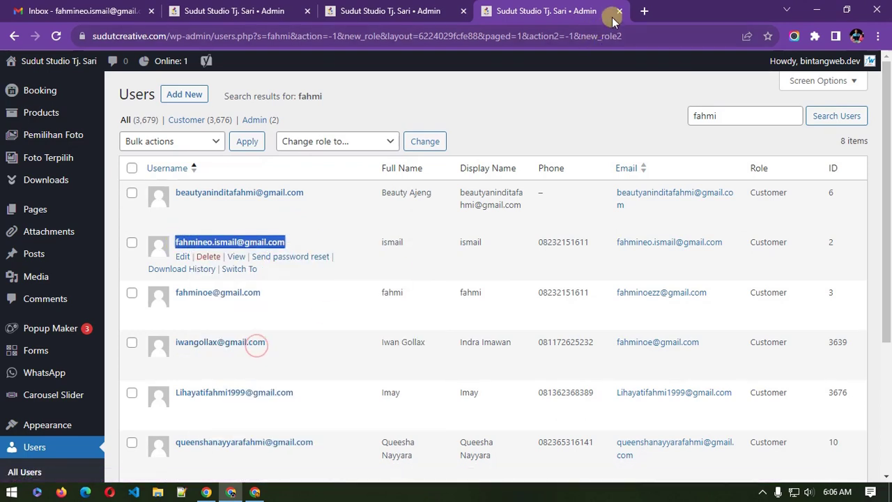
left_click(618, 12)
left_click(255, 491)
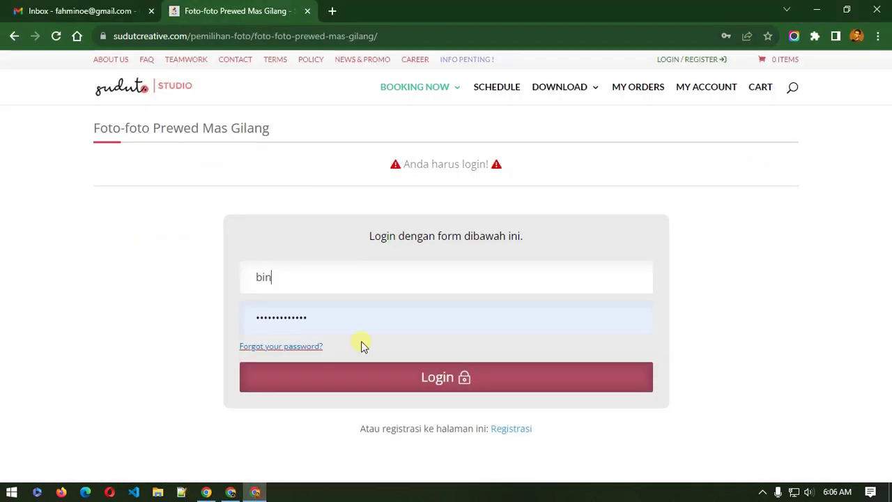
Step: Log in to the gallery with the client's username and password, saving the login in Chrome
left_click_drag(325, 274, 201, 279)
key("ctrl+v")
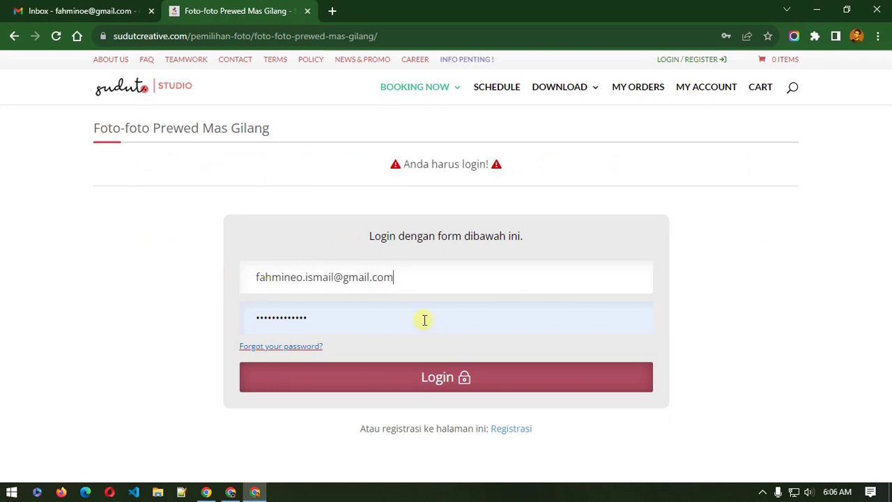
left_click_drag(364, 318, 214, 322)
type("•••")
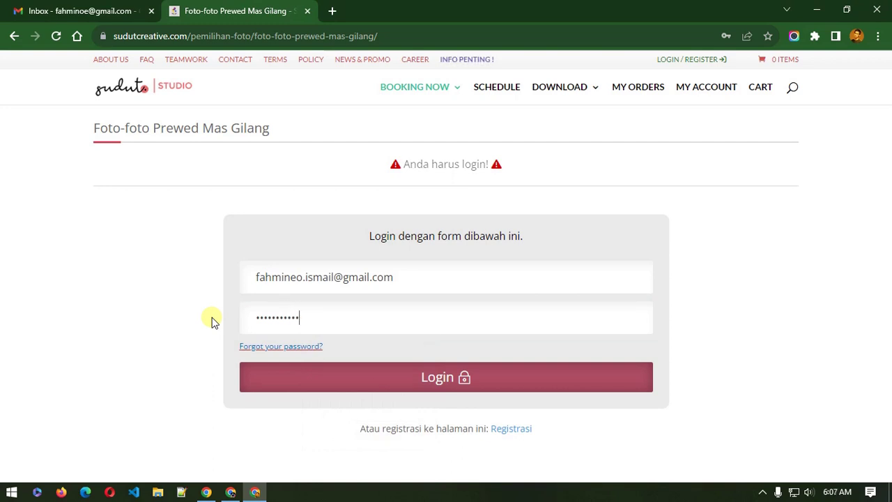
left_click(464, 376)
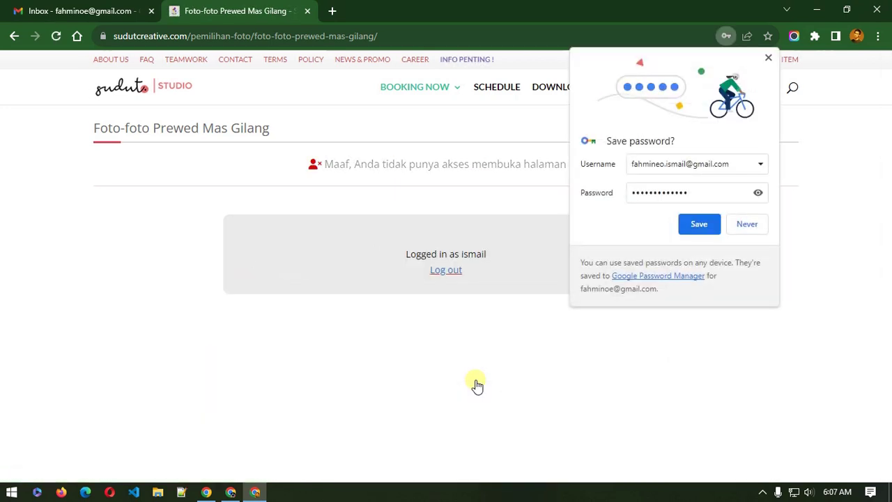
left_click(690, 225)
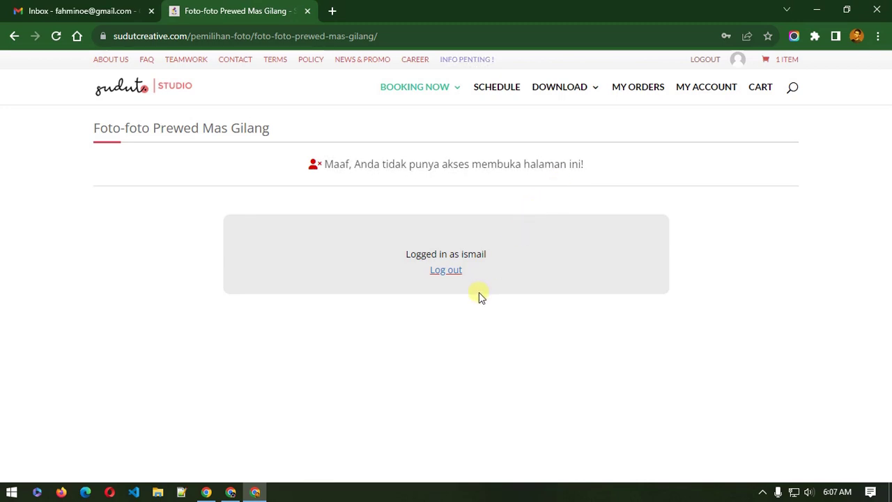
Step: Log out, autofill the login form with the client's saved account, then go to the admin window
left_click(446, 271)
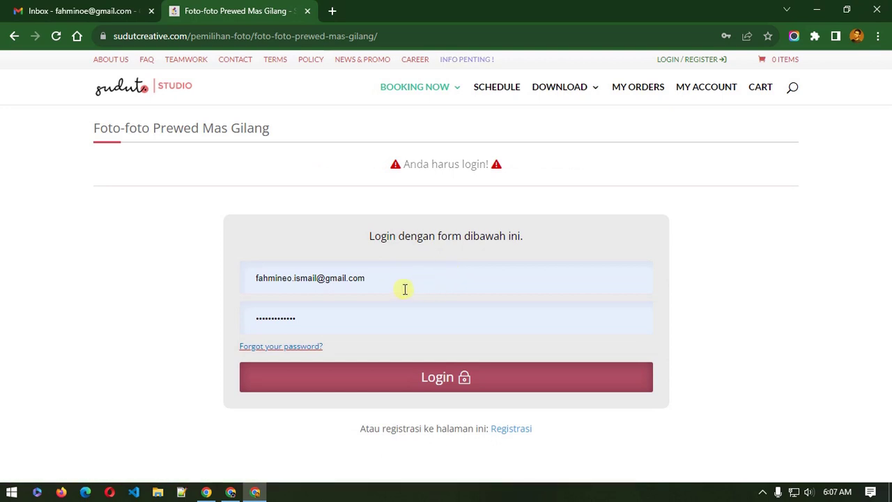
left_click(404, 279)
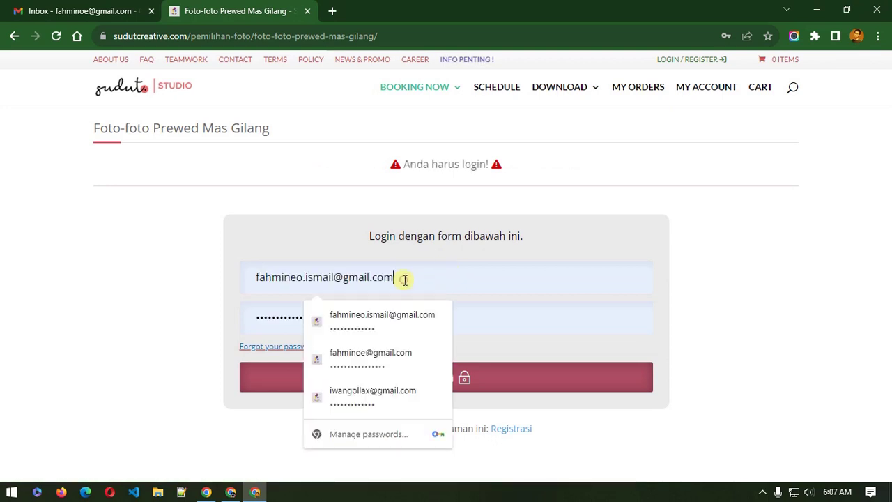
left_click(397, 394)
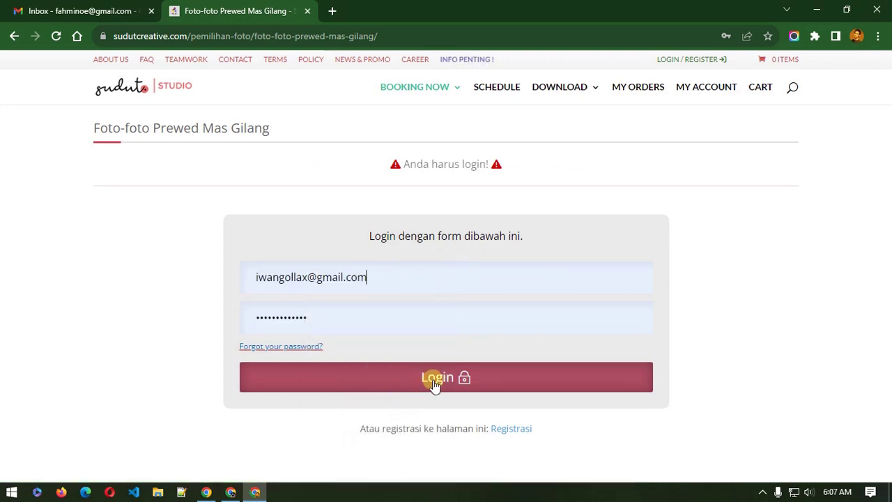
left_click(230, 492)
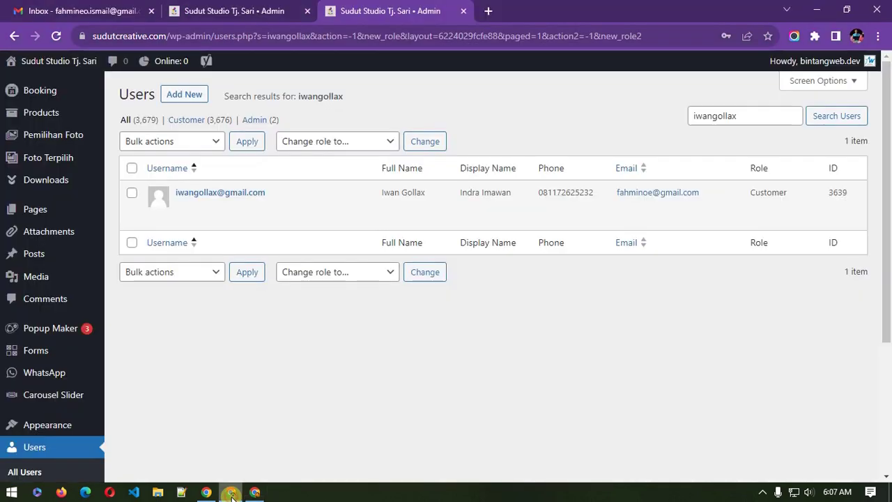
Step: Review the Foto-foto Prewed Mas Gilang post's Hak Akses and Pilihan Foto settings, then return to the gallery
left_click(299, 10)
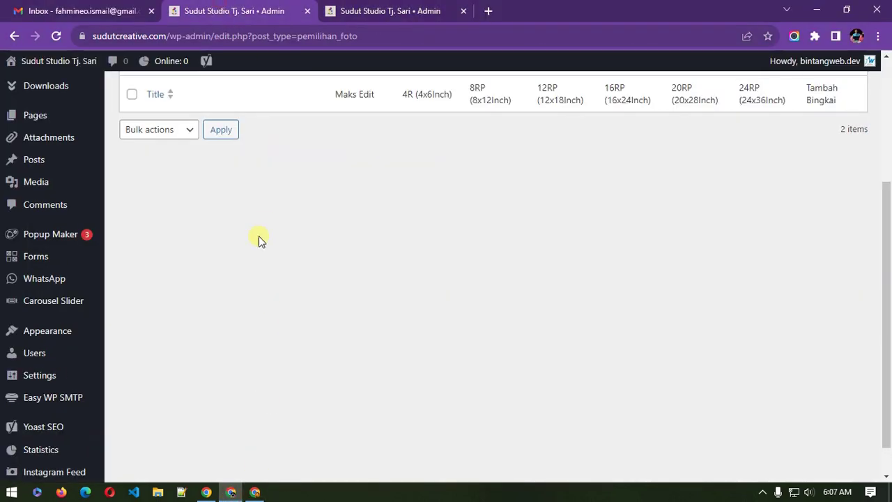
scroll(258, 237, "up", 2)
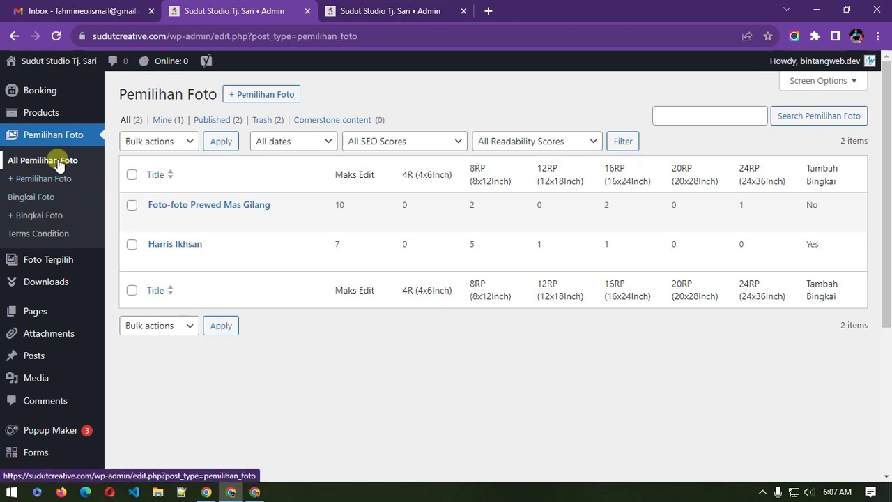
left_click(186, 206)
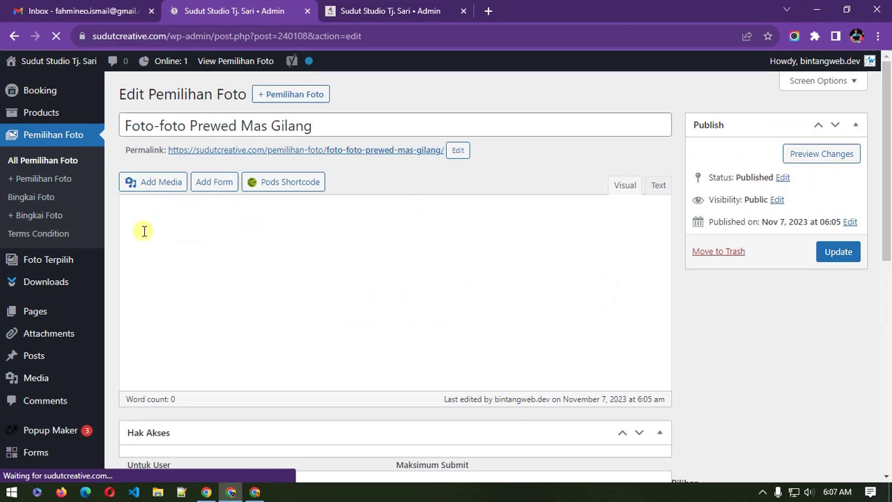
scroll(692, 358, "down", 3)
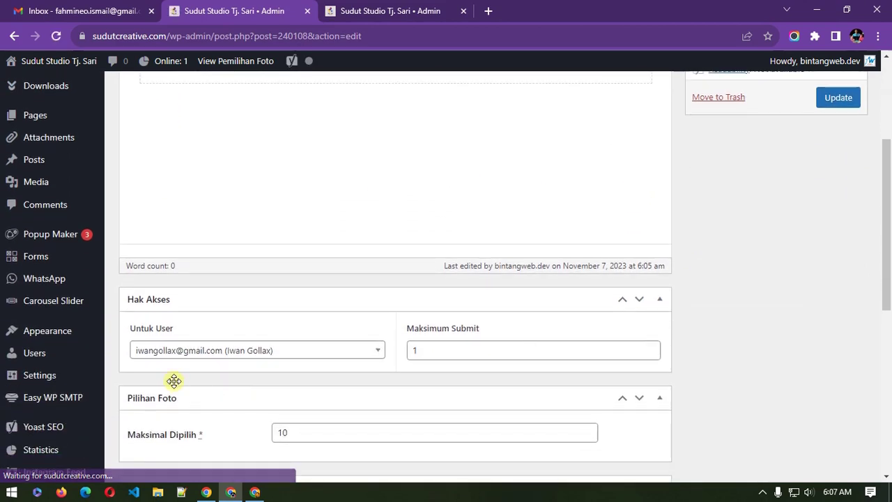
scroll(169, 372, "down", 10)
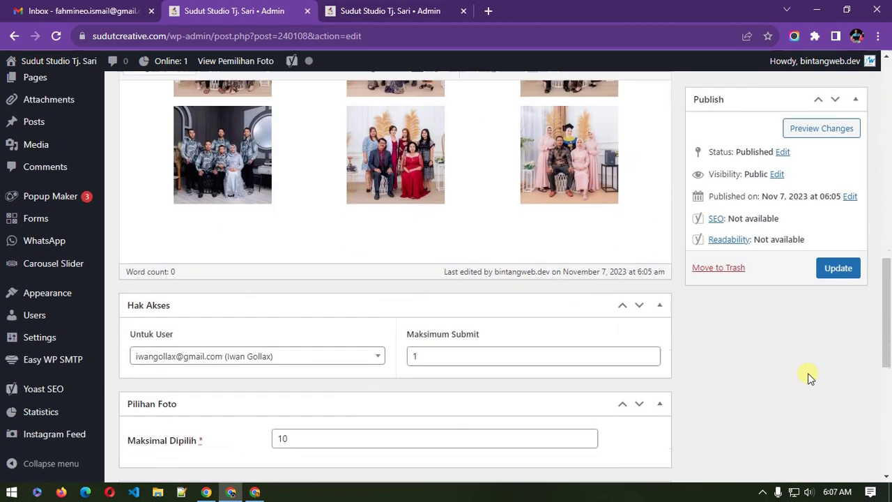
left_click(251, 491)
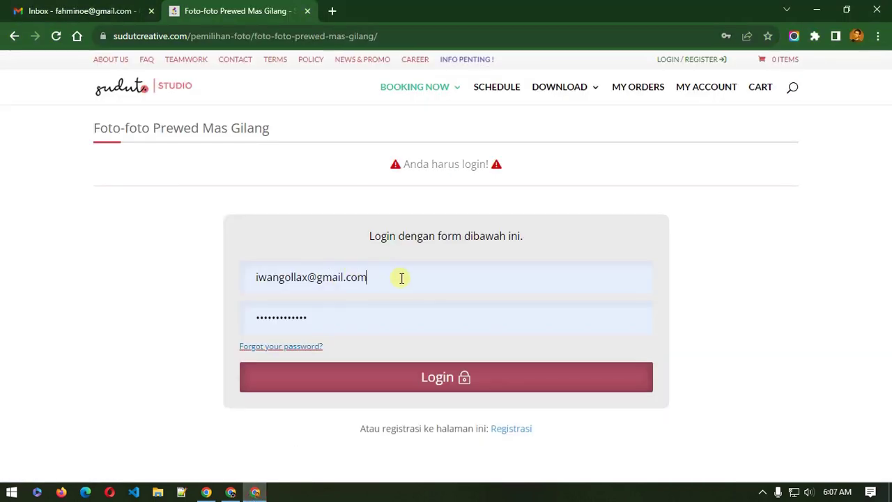
Step: Log in to the gallery and tick DSC00673 and DSC00607 for editing
left_click(434, 380)
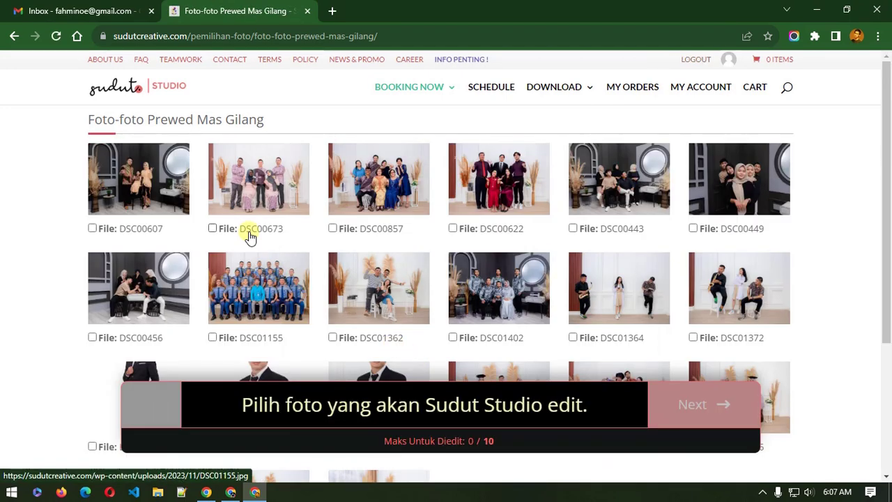
left_click(249, 236)
left_click(144, 234)
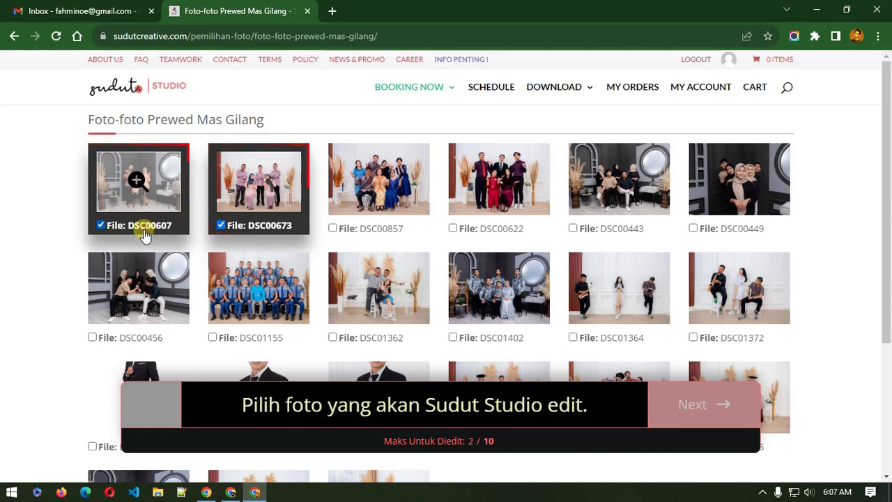
left_click(230, 492)
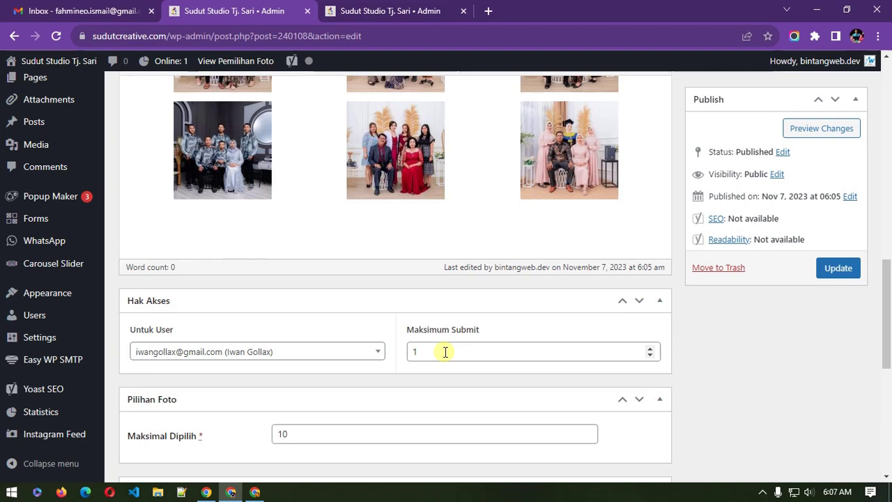
mouse_move(255, 494)
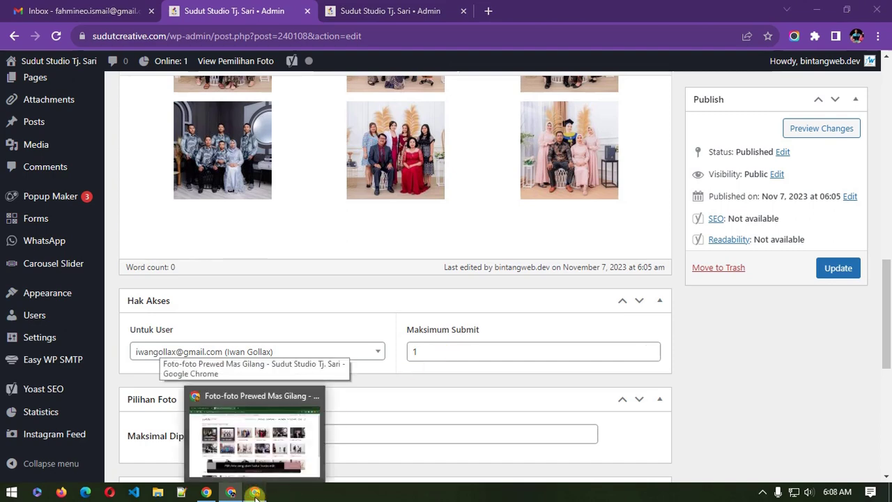
left_click(230, 446)
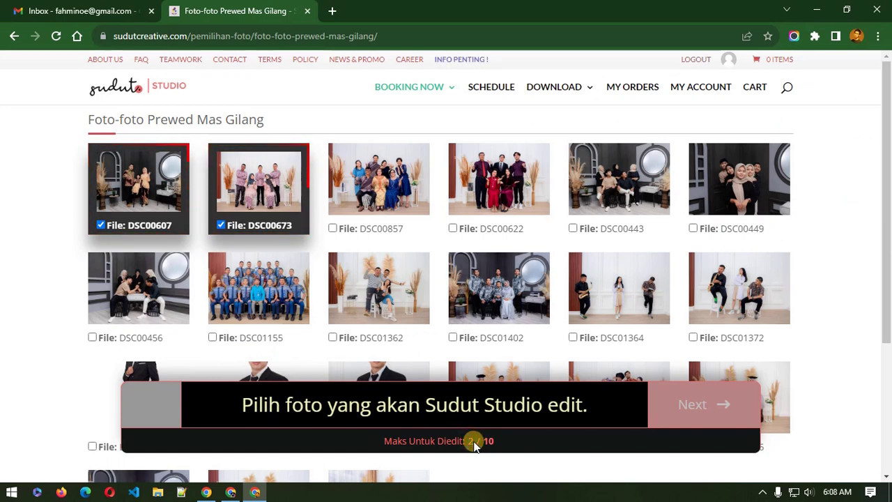
Step: Tick DSC00857, DSC00622 and DSC00443 for editing and look over the gallery grid
left_click(362, 232)
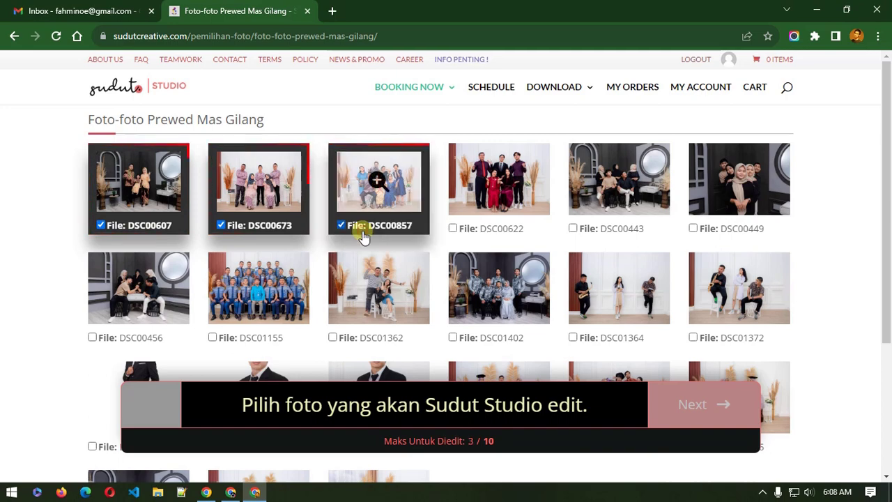
left_click(489, 235)
left_click(591, 228)
scroll(551, 261, "down", 3)
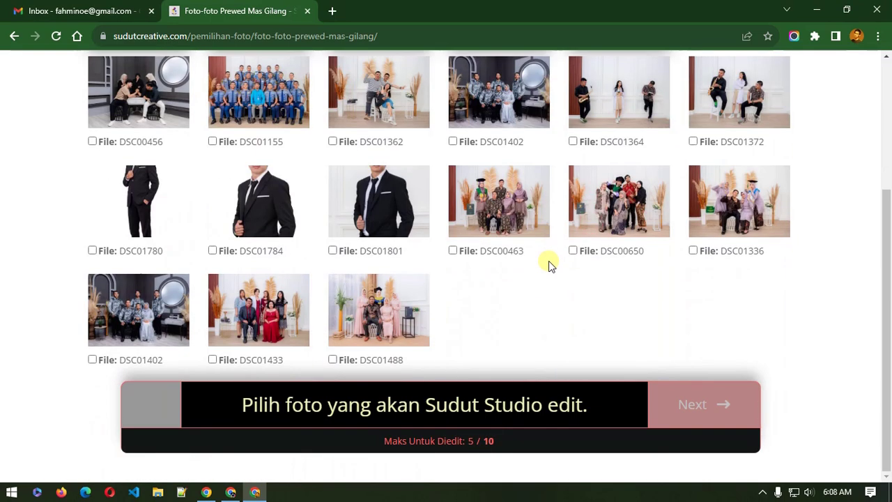
scroll(543, 263, "up", 2)
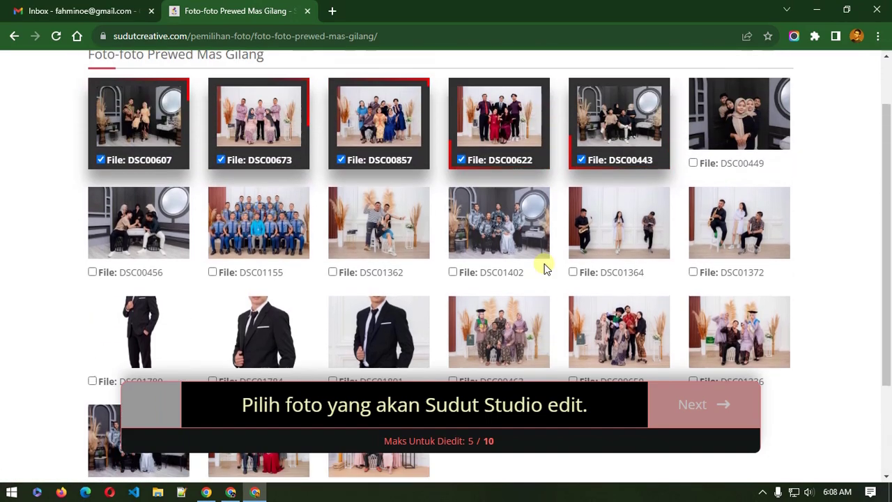
scroll(543, 263, "down", 2)
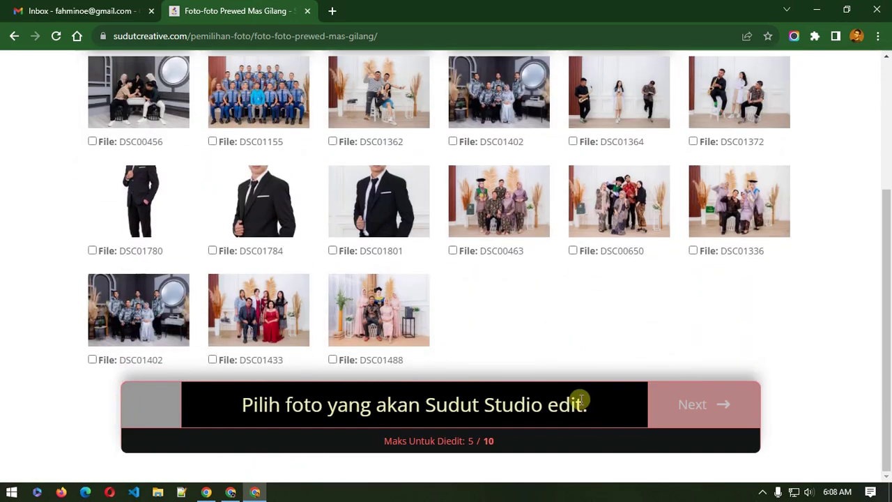
scroll(559, 414, "up", 1)
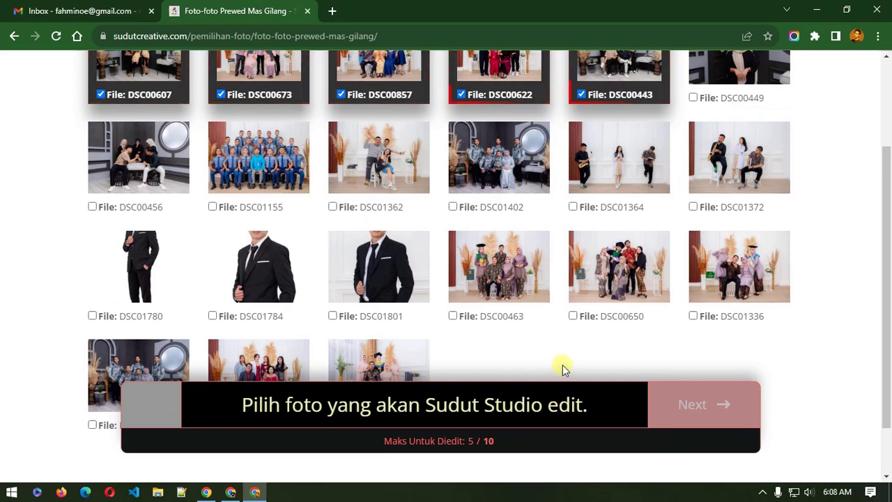
scroll(564, 368, "down", 1)
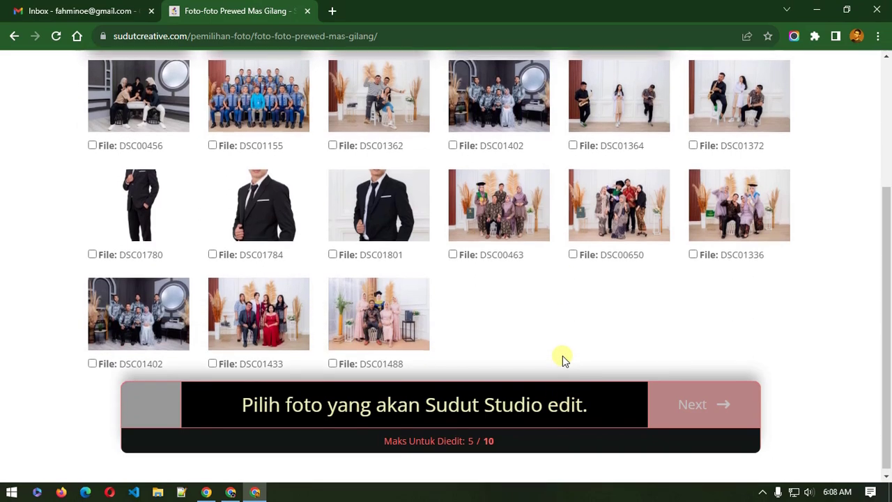
scroll(563, 357, "up", 2)
scroll(562, 357, "down", 2)
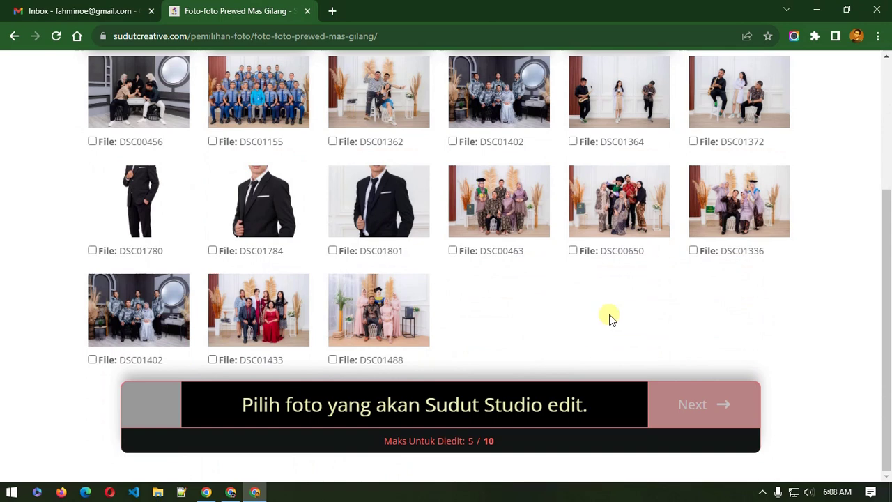
scroll(607, 319, "up", 1)
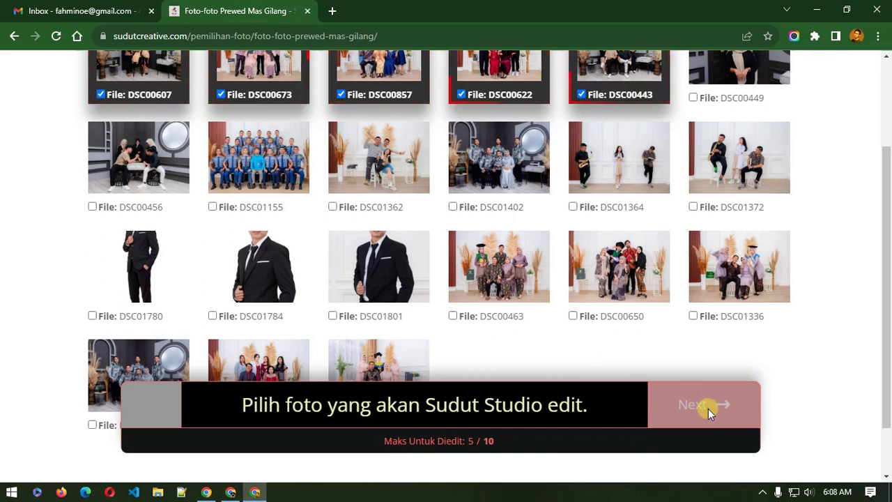
scroll(578, 348, "down", 1)
scroll(578, 349, "up", 3)
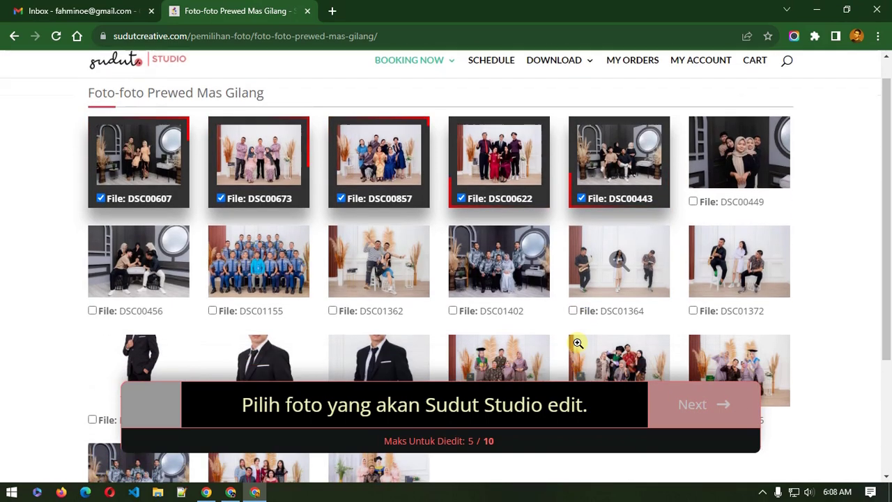
scroll(577, 342, "down", 2)
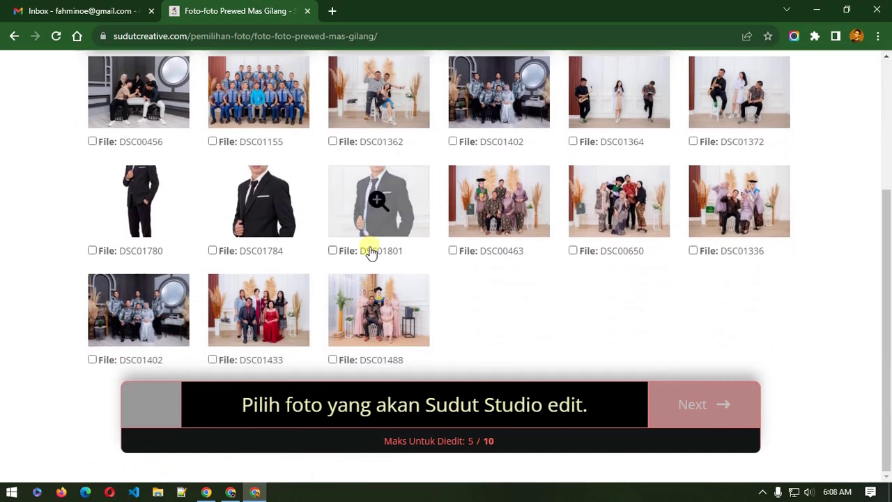
Step: Tick DSC01801, DSC00650, DSC01402, DSC00456 and DSC01372, filling all ten edit slots
left_click(371, 252)
left_click(601, 249)
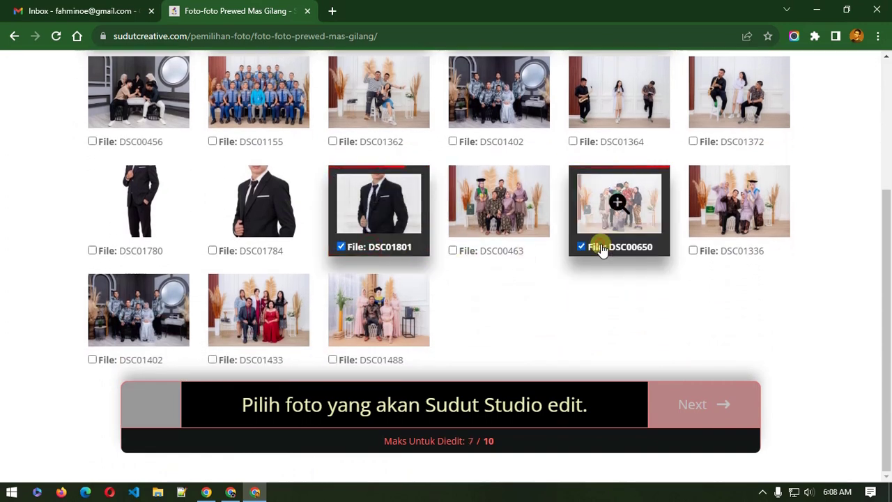
left_click(140, 359)
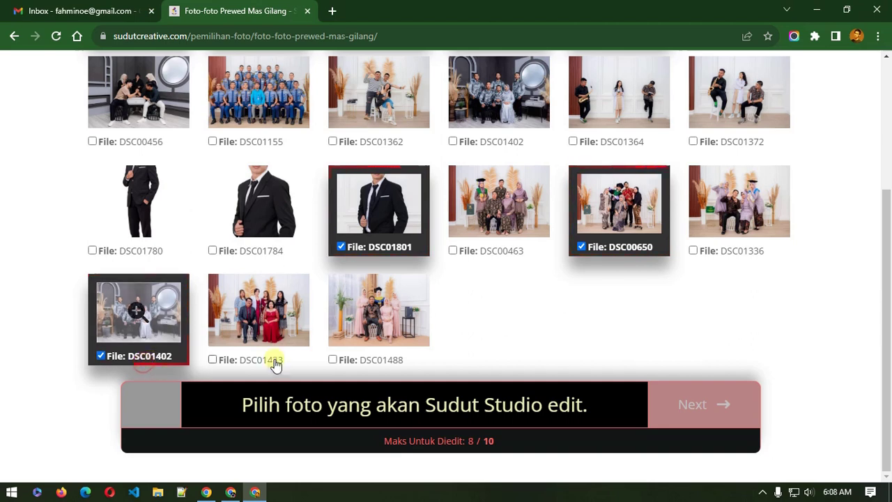
left_click(131, 143)
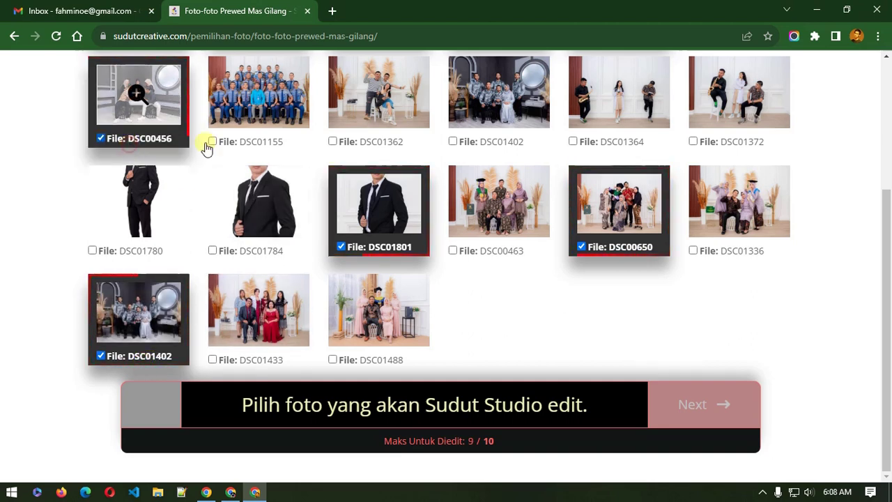
left_click(709, 139)
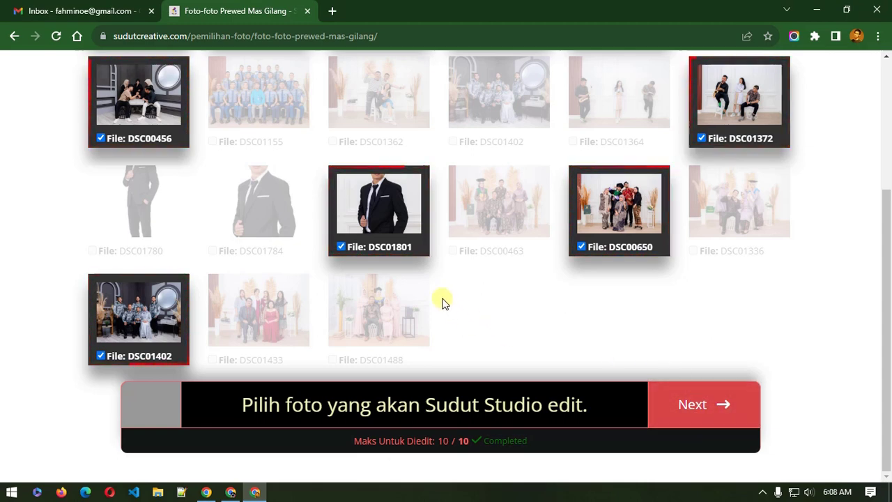
scroll(282, 208, "up", 1)
scroll(282, 207, "up", 1)
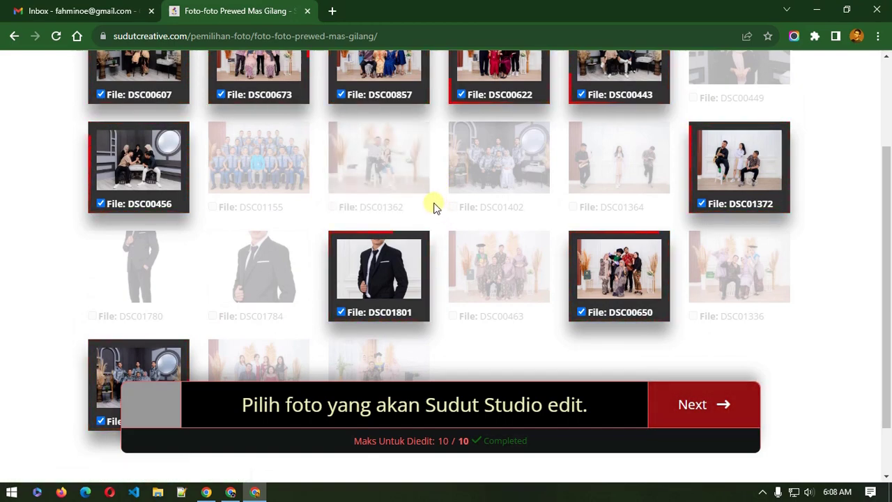
Step: Compare DSC01362 and DSC00857 enlarged, then swap DSC00857 out for DSC01362
left_click(393, 168)
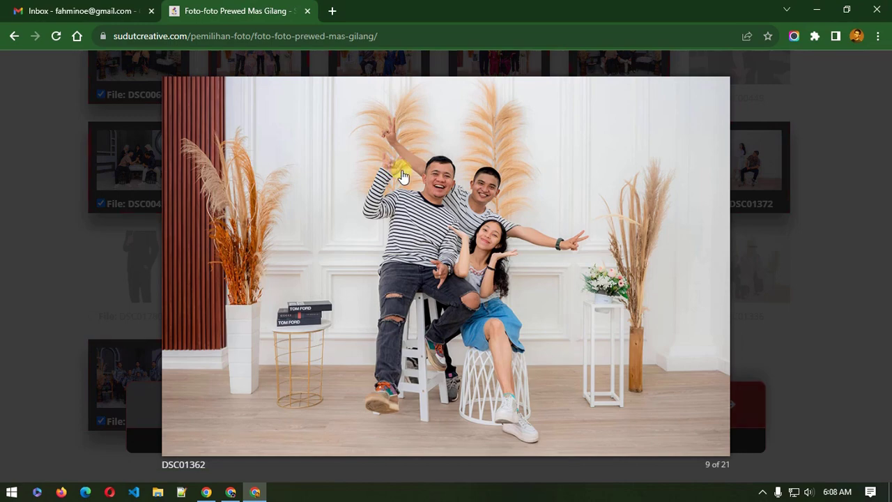
left_click(805, 242)
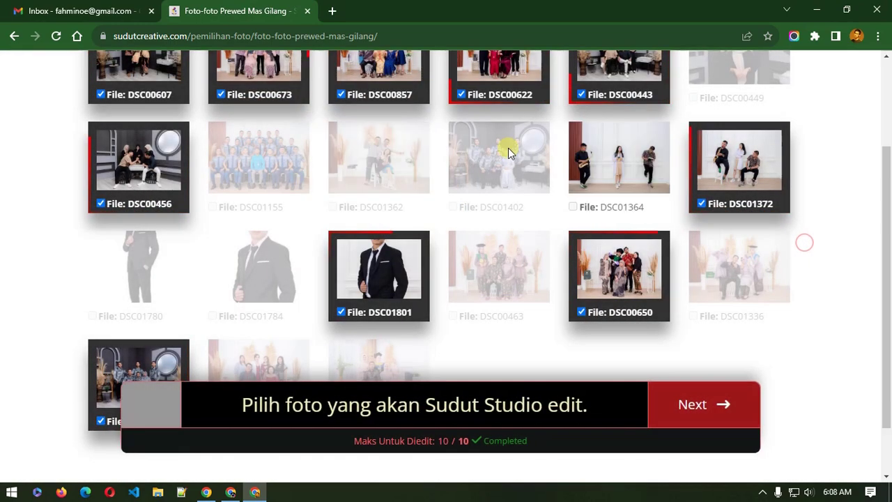
scroll(370, 113, "up", 2)
left_click(403, 180)
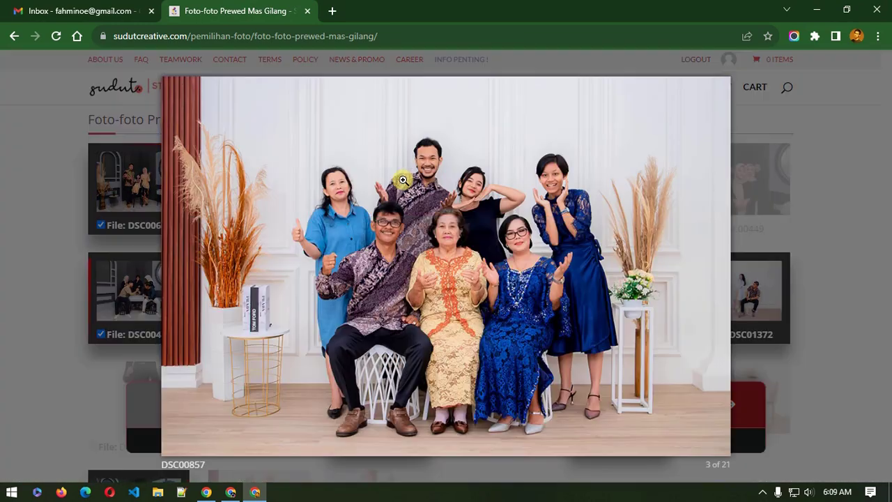
left_click(5, 306)
left_click(384, 226)
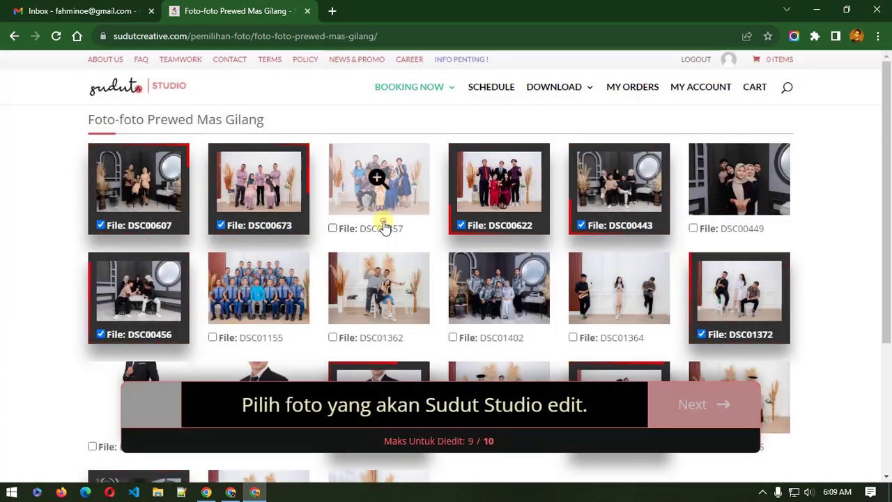
scroll(376, 289, "down", 2)
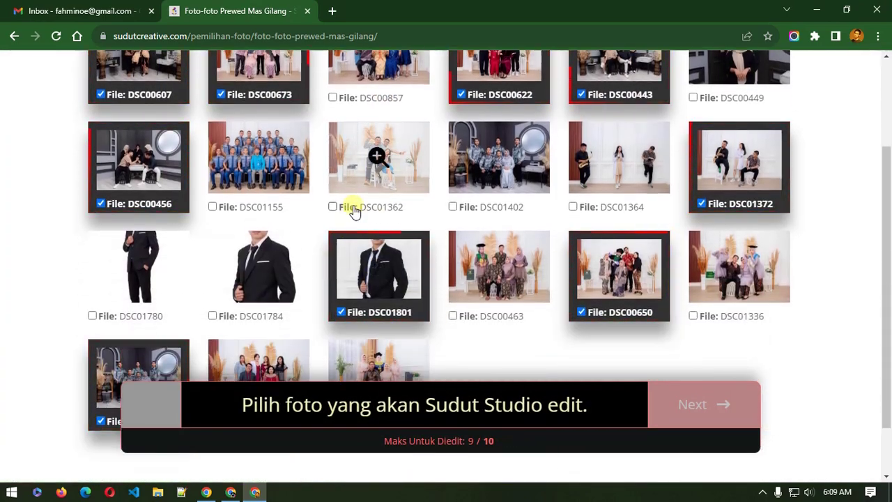
left_click(354, 209)
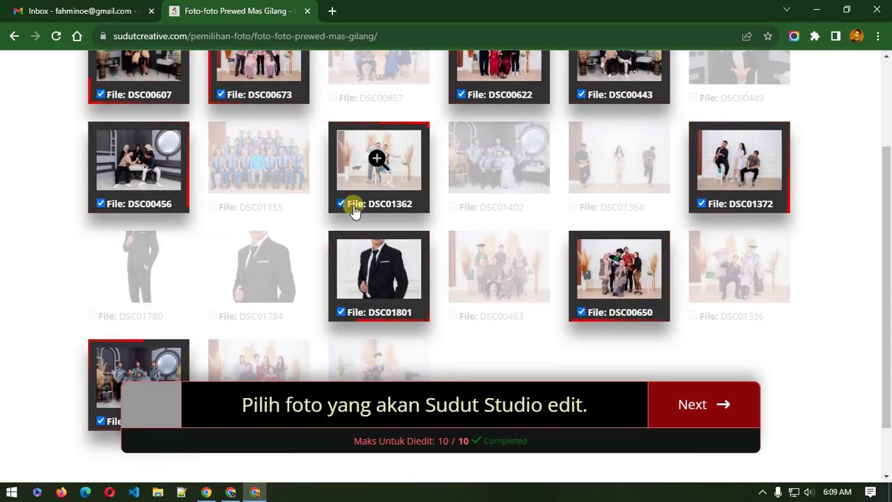
Step: Advance to the print step and check the Ukuran Cetak settings in WordPress admin
left_click(725, 416)
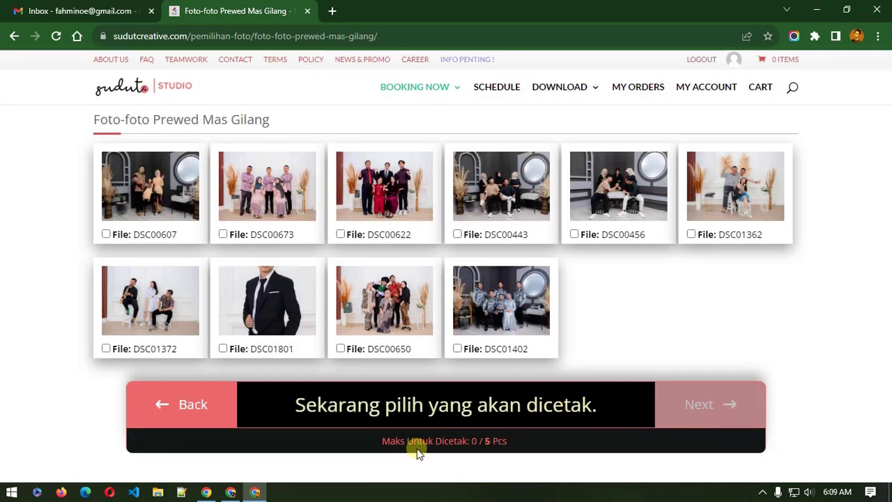
left_click_drag(394, 439, 428, 441)
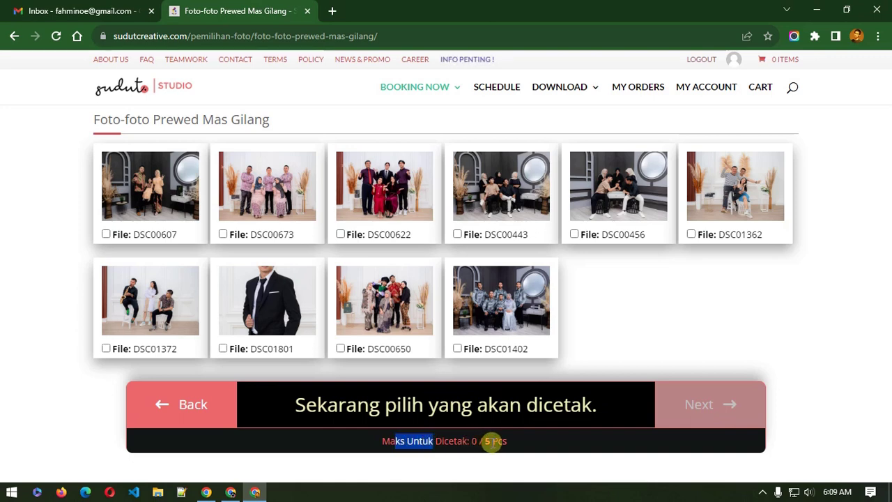
left_click(231, 492)
scroll(278, 425, "down", 5)
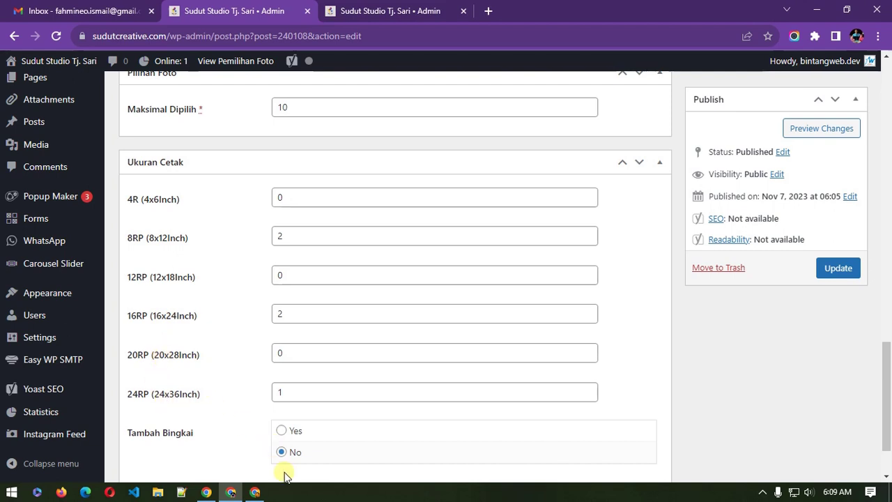
left_click(255, 492)
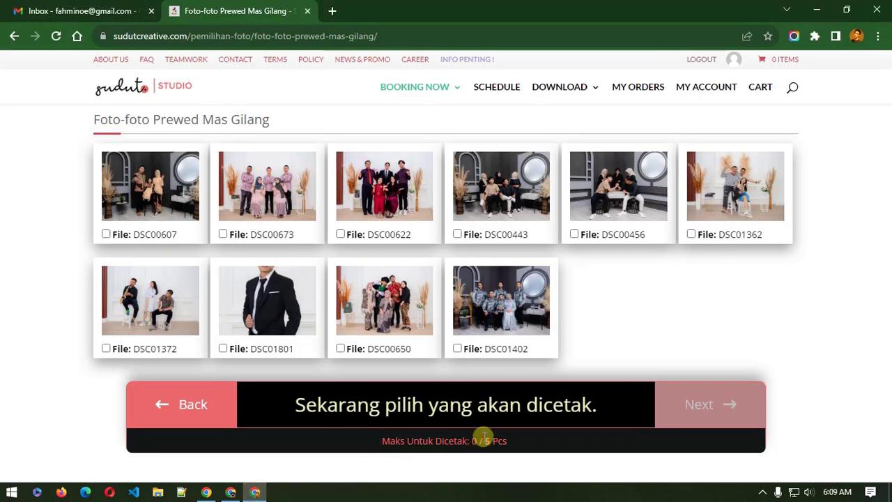
Step: Tick DSC00607, DSC00673, DSC00650, DSC00456 and DSC01362 for printing
left_click(158, 233)
left_click(259, 231)
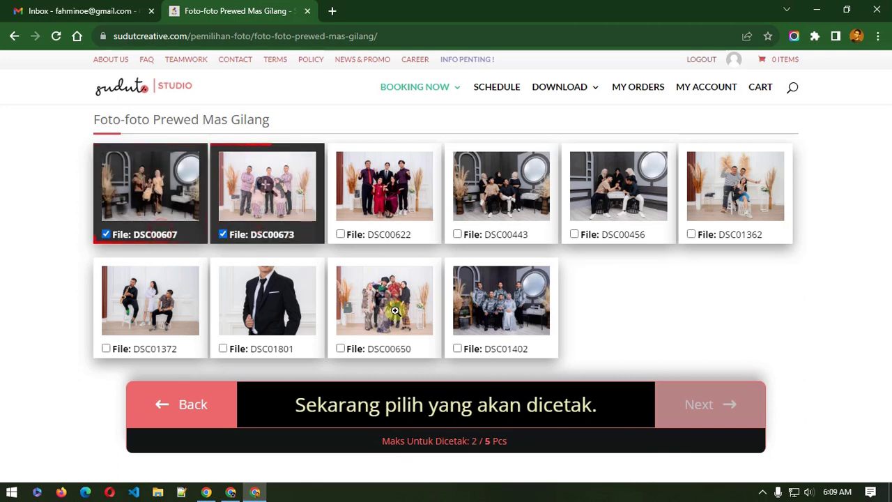
left_click(396, 349)
left_click(647, 235)
left_click(705, 235)
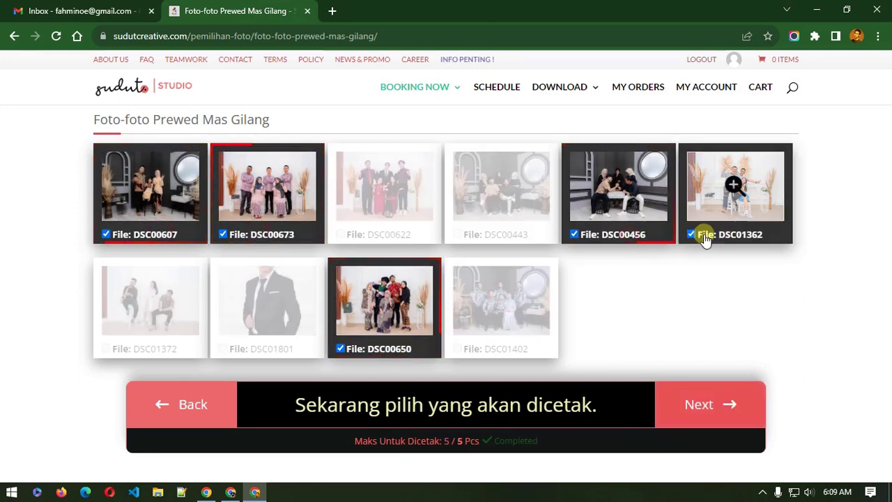
Step: Preview DSC00622 enlarged, then remove DSC01362 from the print selection
left_click(381, 184)
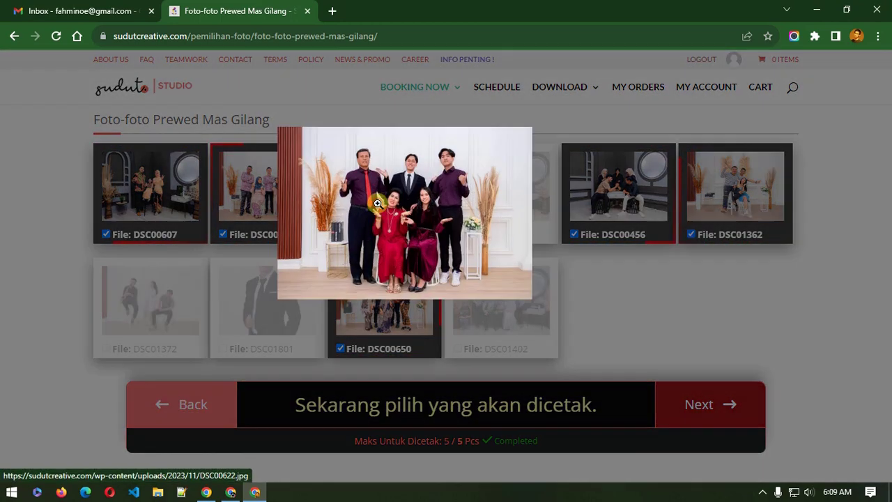
left_click(805, 317)
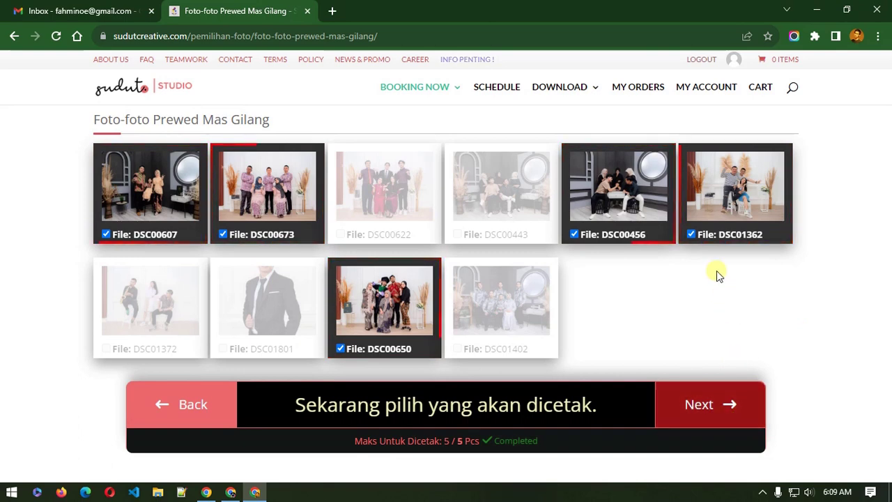
left_click(708, 235)
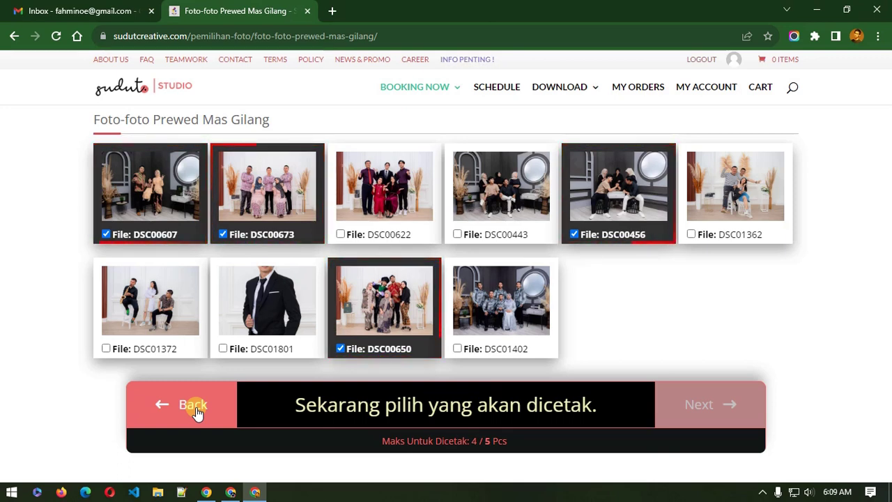
Step: Return to the edit step and replace DSC01362 with DSC01488, keeping ten photos selected
left_click(194, 406)
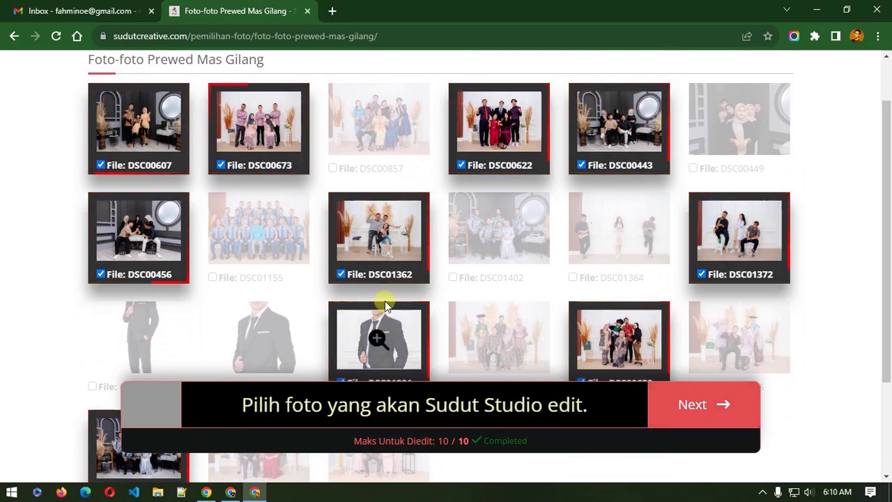
left_click(719, 409)
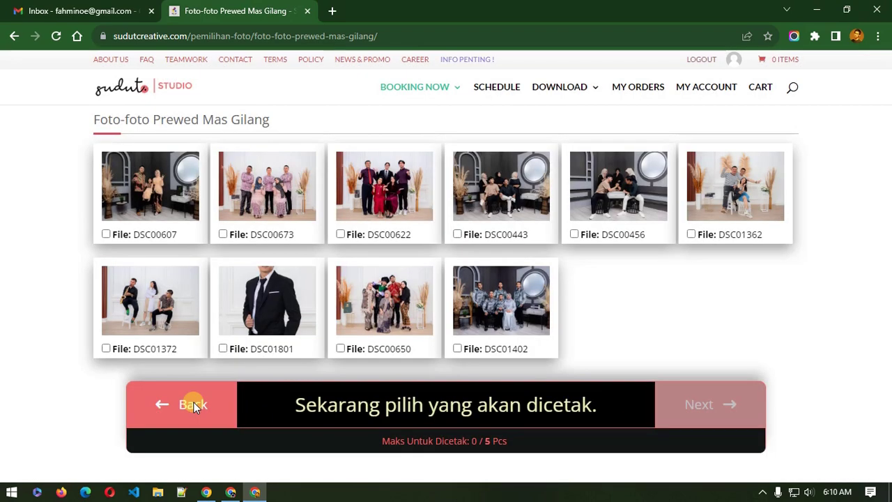
left_click(193, 402)
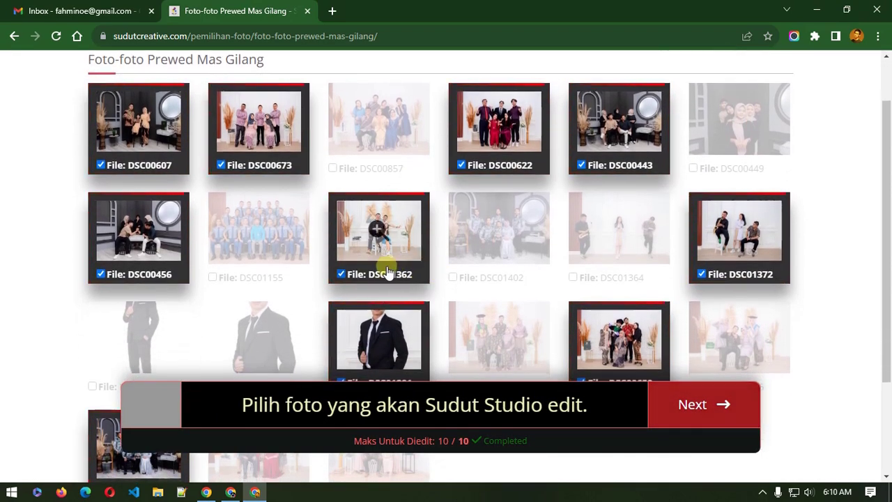
left_click(381, 280)
scroll(169, 289, "down", 2)
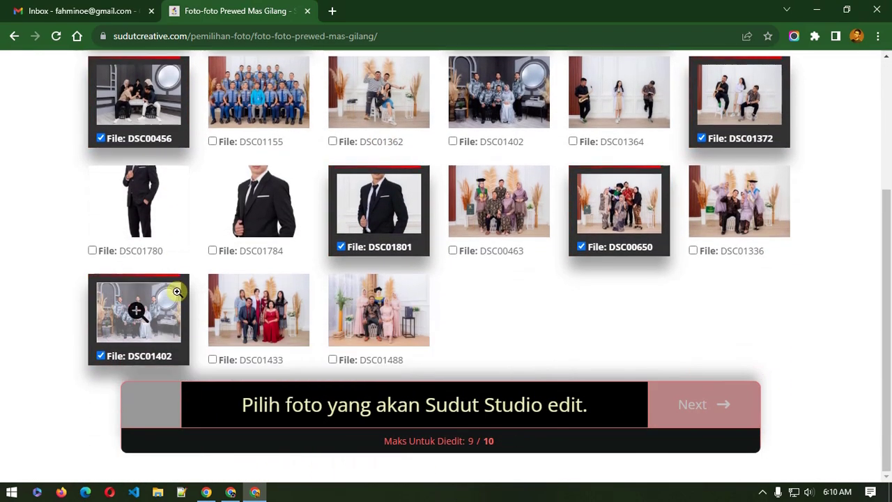
left_click(375, 357)
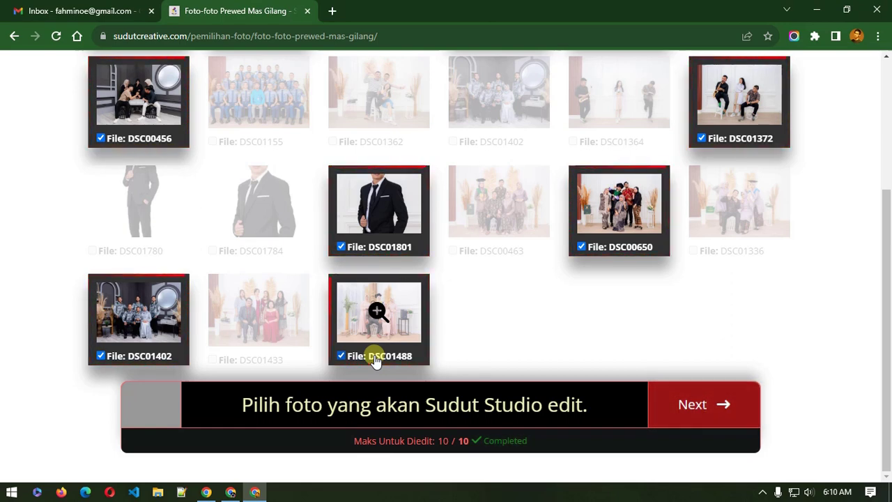
Step: Keep all ten edit picks including DSC01488 and advance to the print-selection step
left_click(375, 359)
left_click(375, 358)
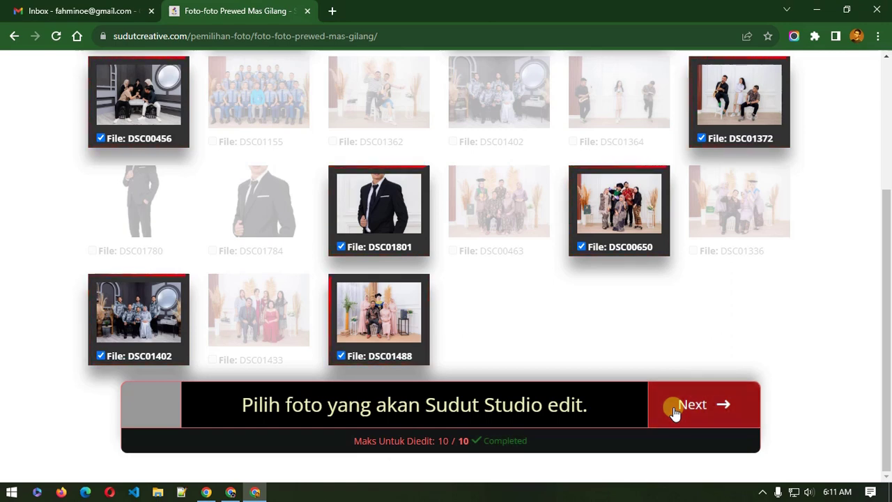
left_click(674, 412)
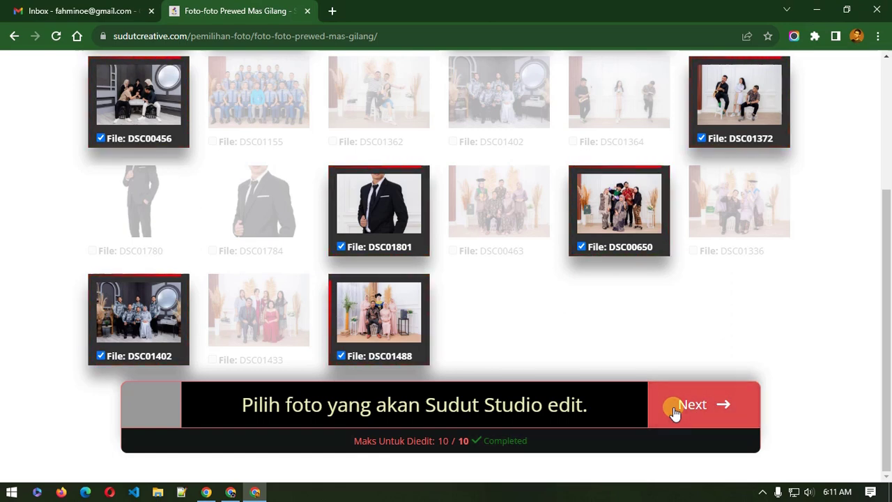
left_click(674, 413)
left_click(675, 412)
left_click(674, 412)
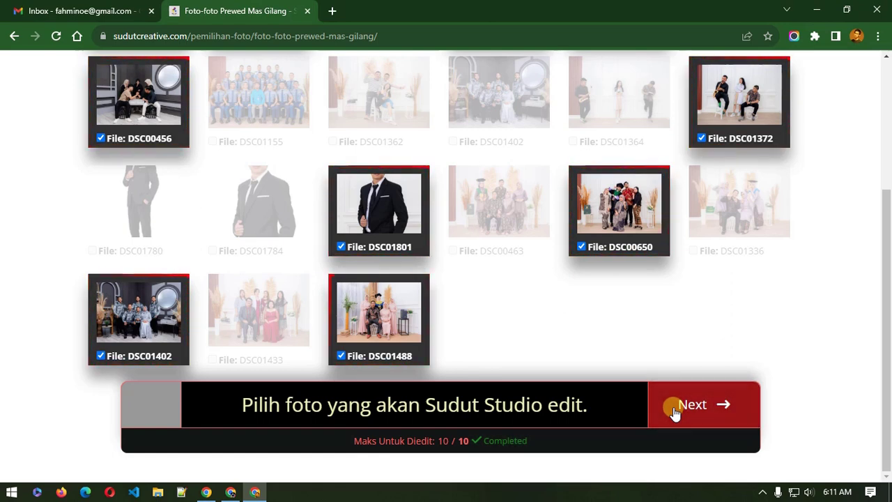
left_click(674, 412)
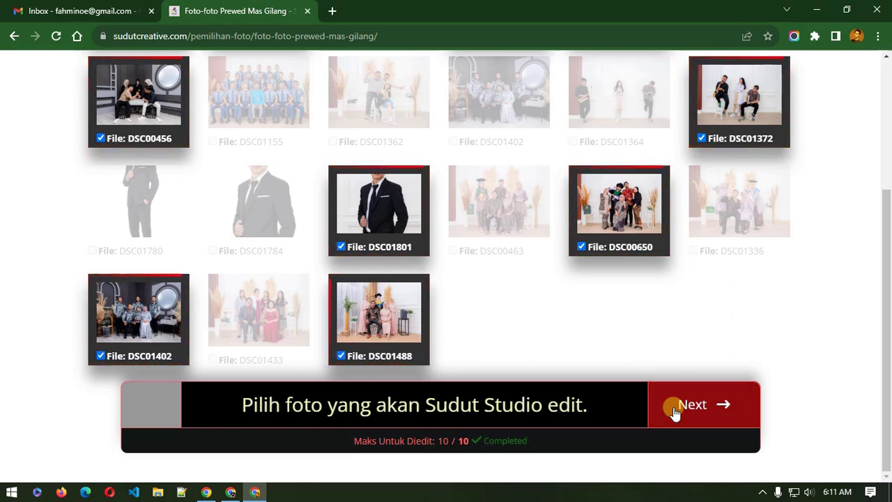
left_click(674, 413)
left_click(675, 412)
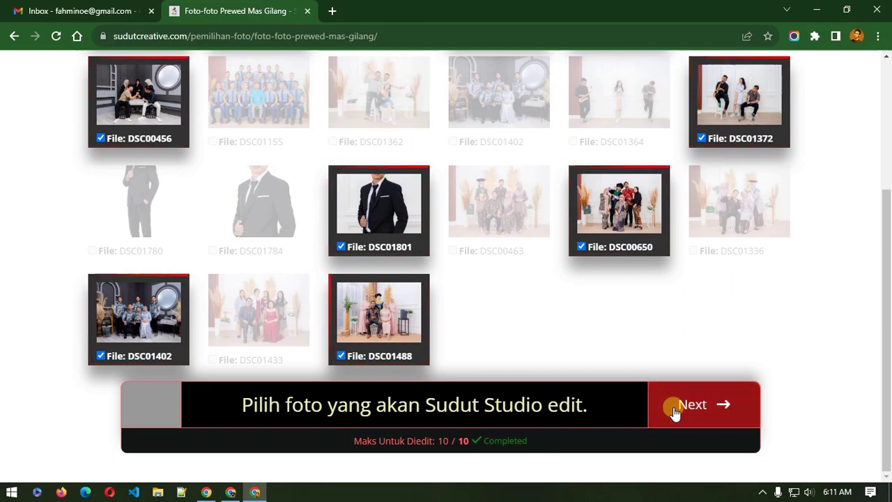
left_click(675, 412)
left_click(675, 412)
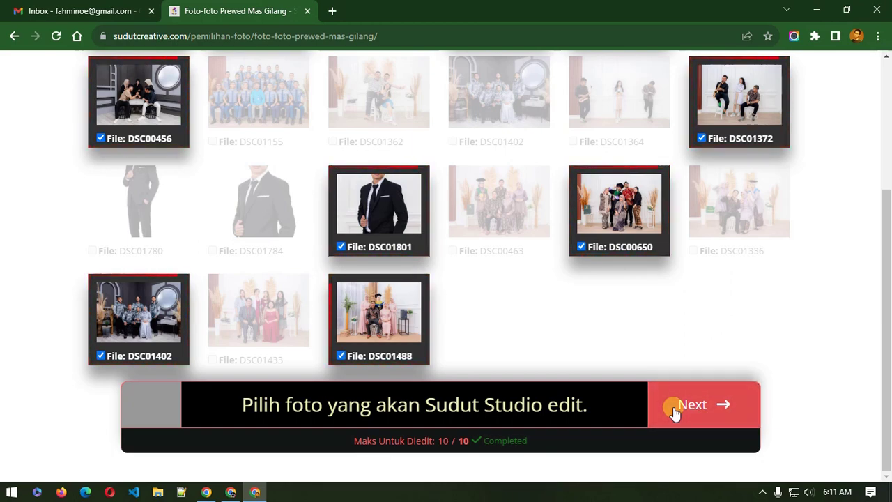
left_click(674, 412)
left_click(675, 412)
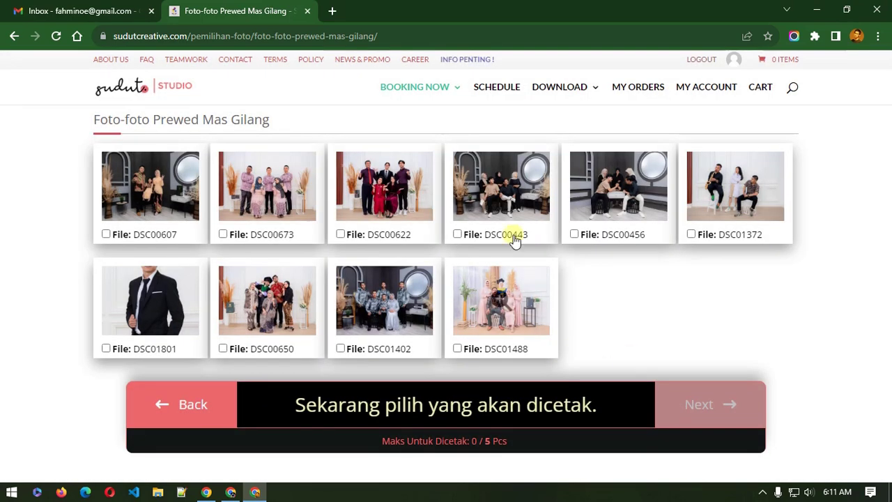
Step: Tick DSC00456, DSC00622, DSC01402, DSC01488 and DSC00673 as initial print picks
left_click(585, 234)
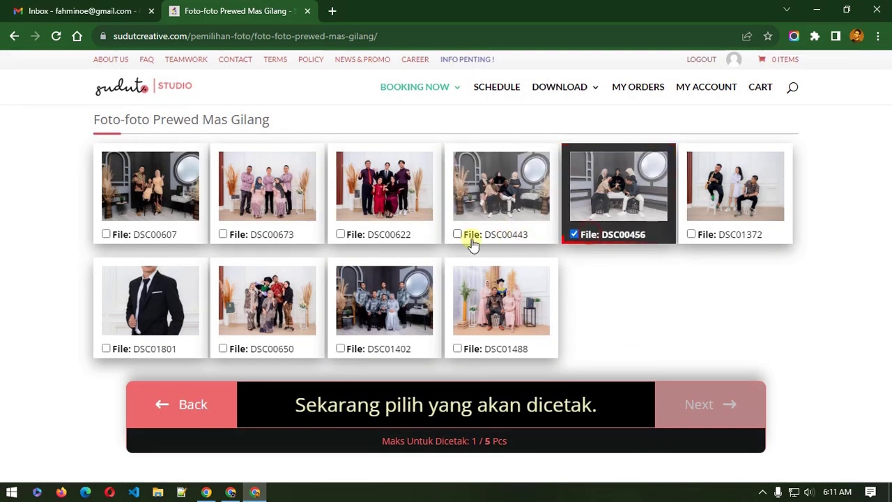
left_click(370, 233)
left_click(379, 346)
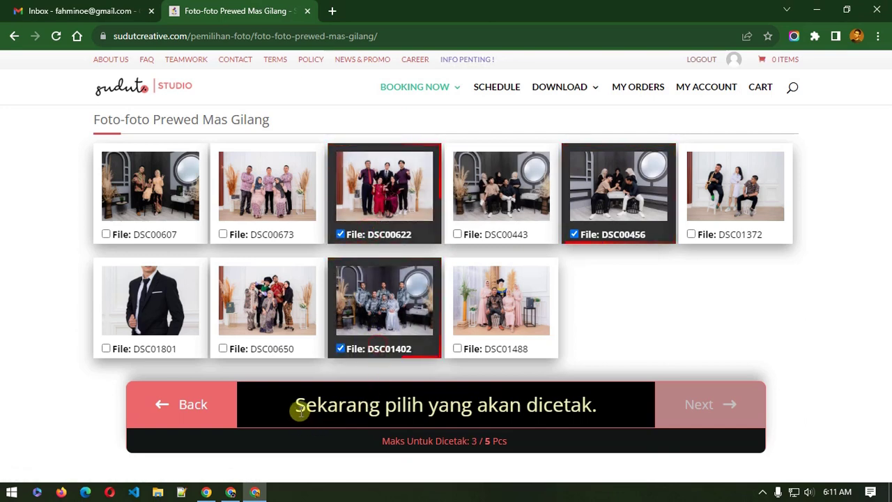
left_click_drag(300, 411, 553, 411)
left_click(552, 411)
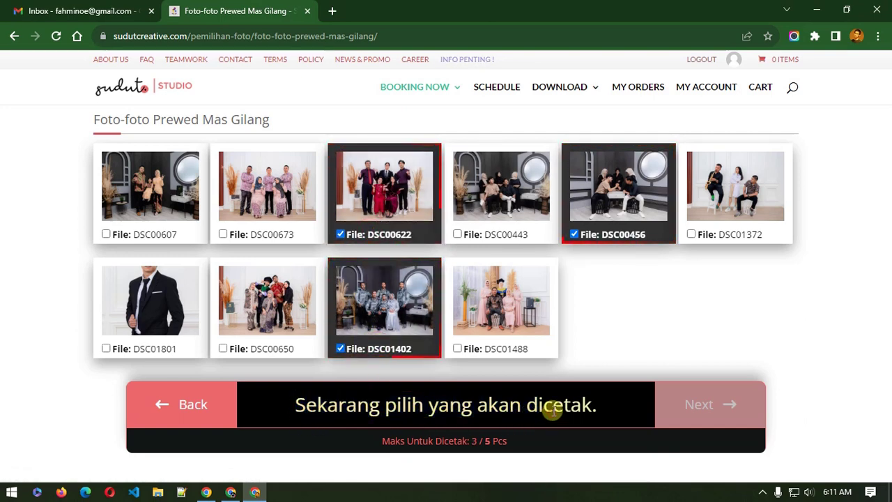
left_click(505, 350)
left_click(237, 237)
left_click(145, 230)
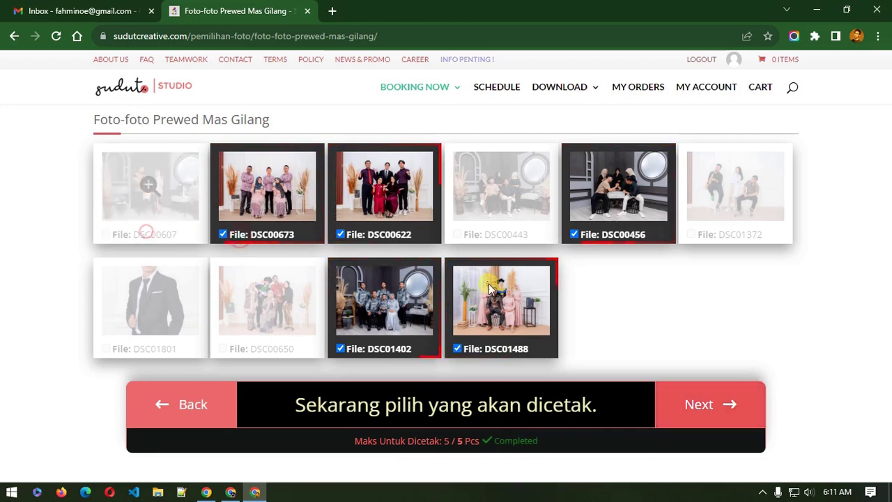
Step: Go back and return, then tick DSC00607, DSC00650, DSC01488, DSC00443 and DSC00456 for printing
left_click(220, 402)
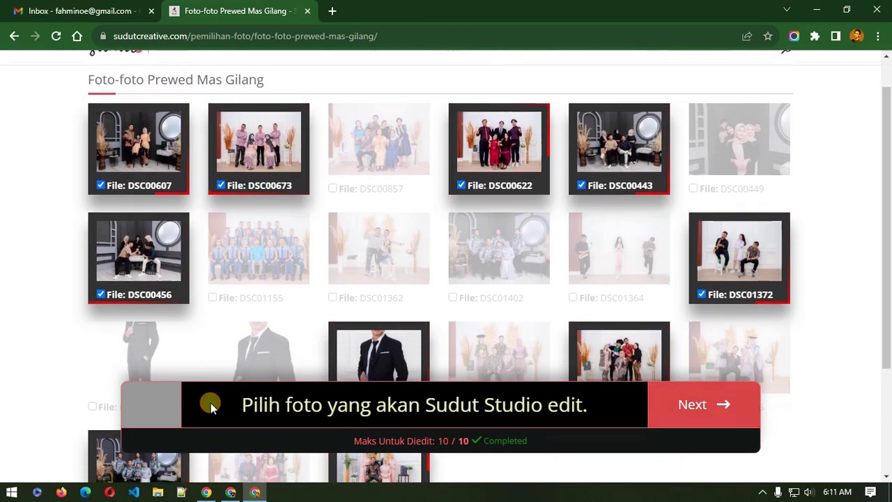
scroll(211, 406, "down", 3)
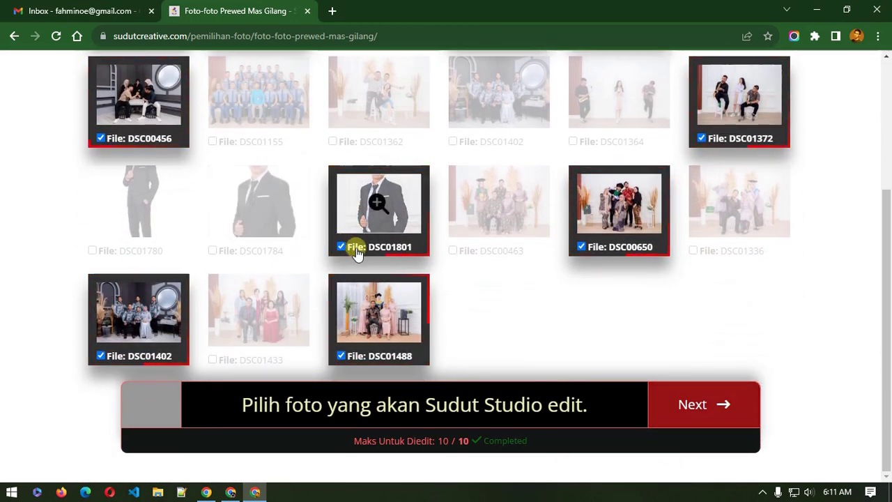
left_click(701, 411)
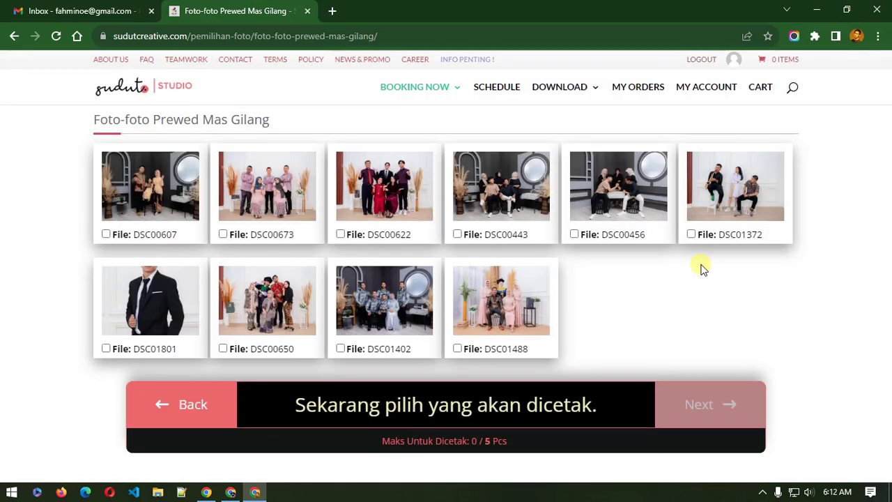
left_click(163, 238)
left_click(263, 344)
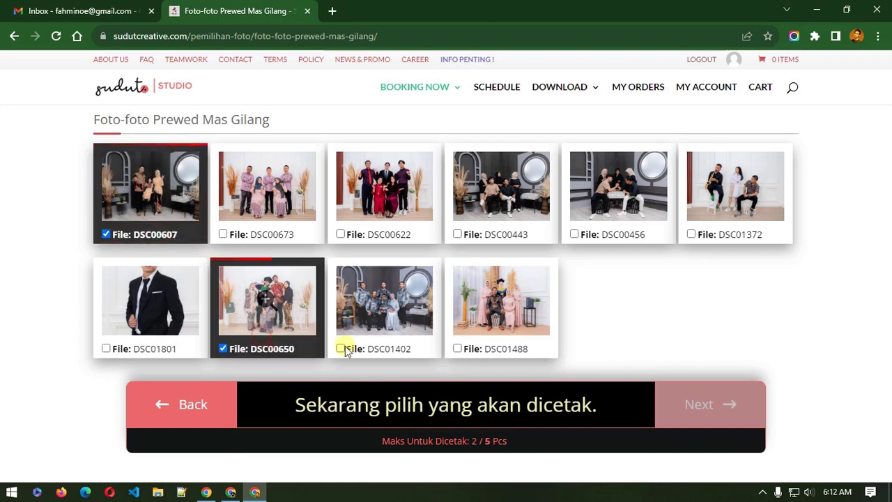
left_click(468, 348)
left_click(506, 245)
left_click(613, 241)
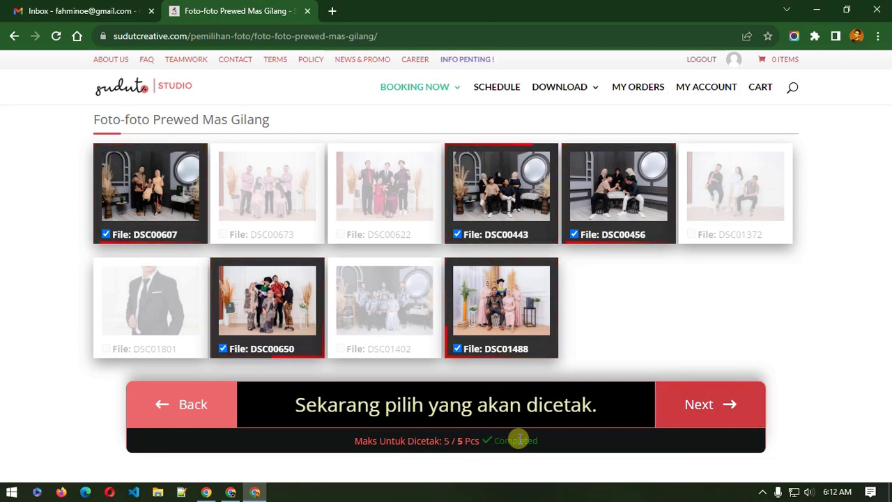
Step: Advance to the print-size step and preview DSC00607 and DSC00443 in the lightbox
left_click(700, 406)
scroll(704, 412, "down", 1)
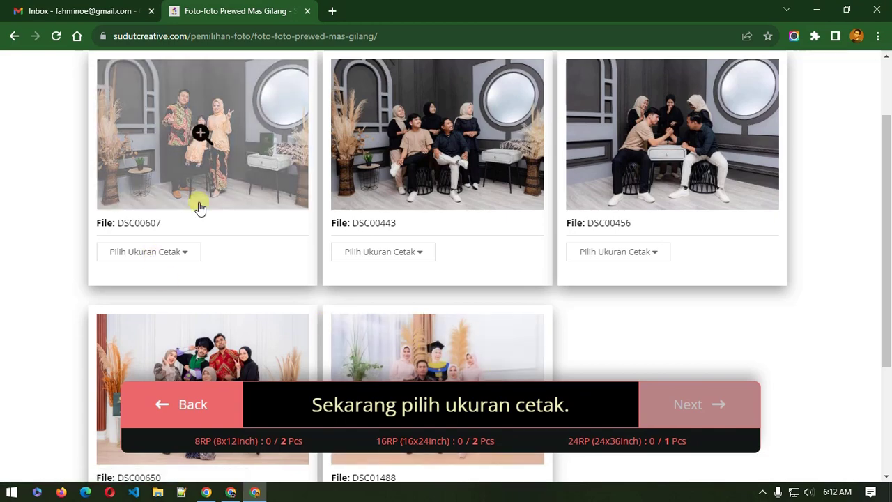
left_click(242, 145)
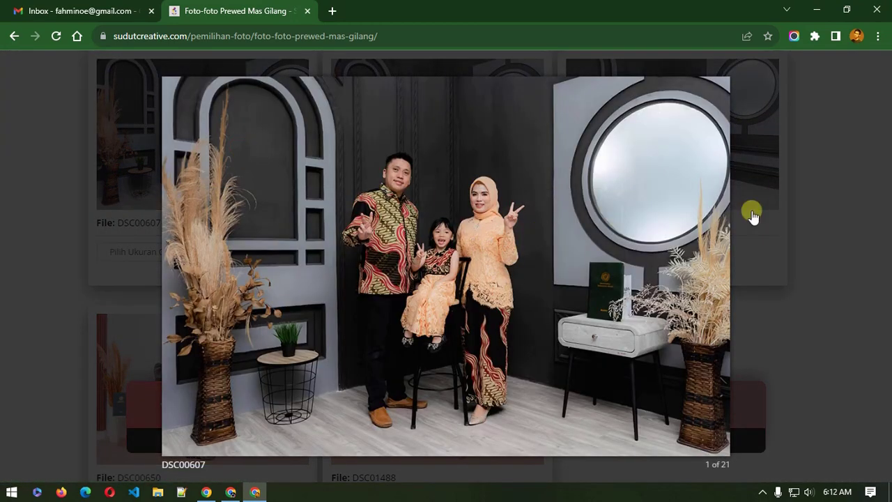
left_click(761, 209)
left_click(364, 200)
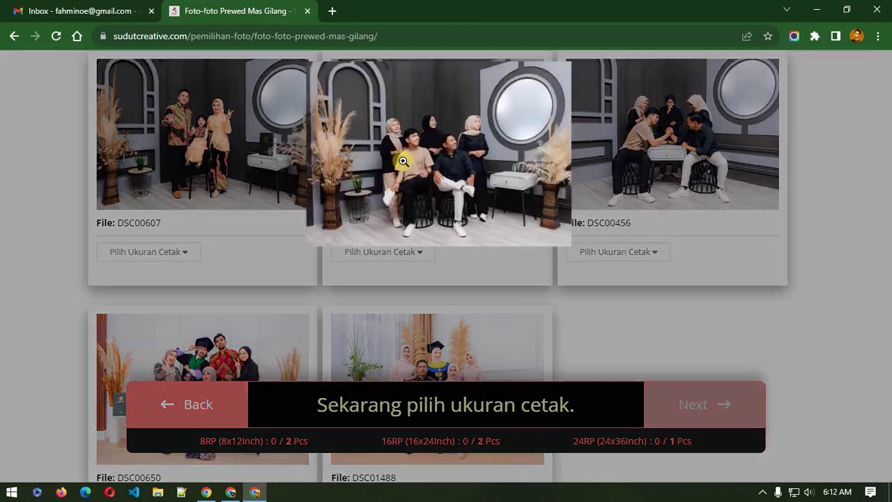
left_click(53, 277)
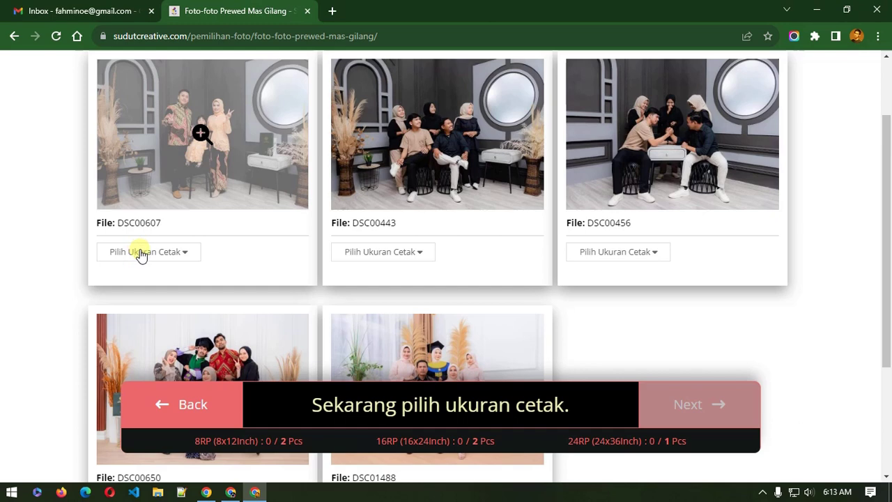
Step: Assign sizes: DSC00607 16RP, DSC00443 24RP, DSC00456 8RP, DSC00650 16RP, DSC01488 8RP
left_click(141, 253)
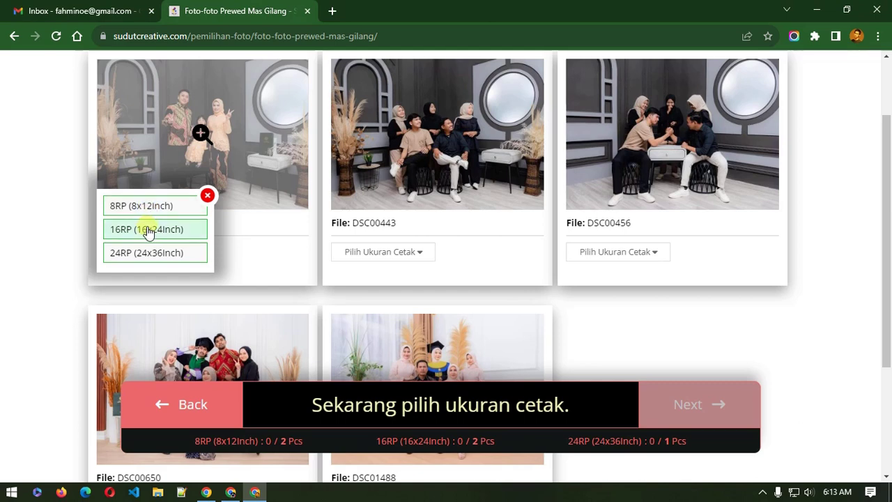
left_click(147, 230)
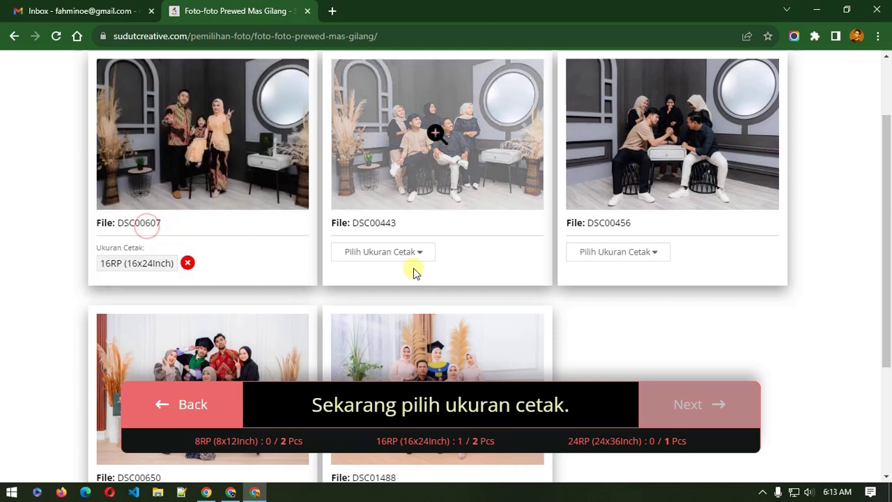
left_click(393, 252)
left_click(389, 253)
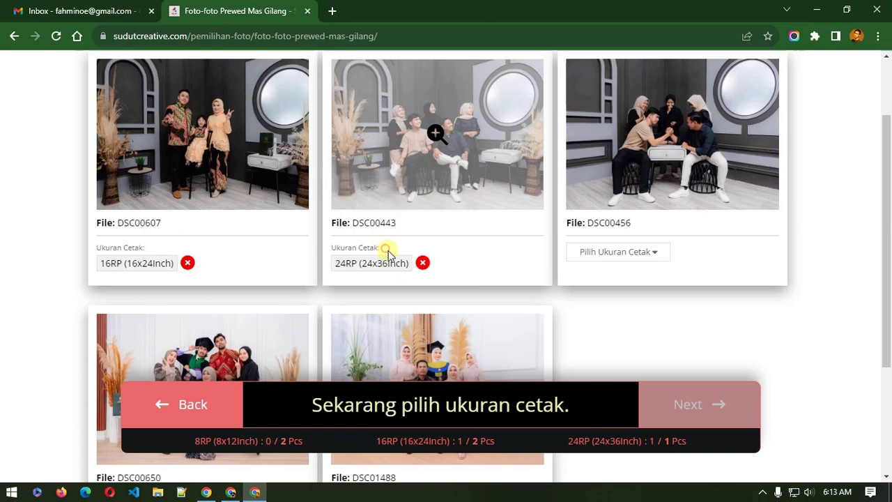
left_click(591, 252)
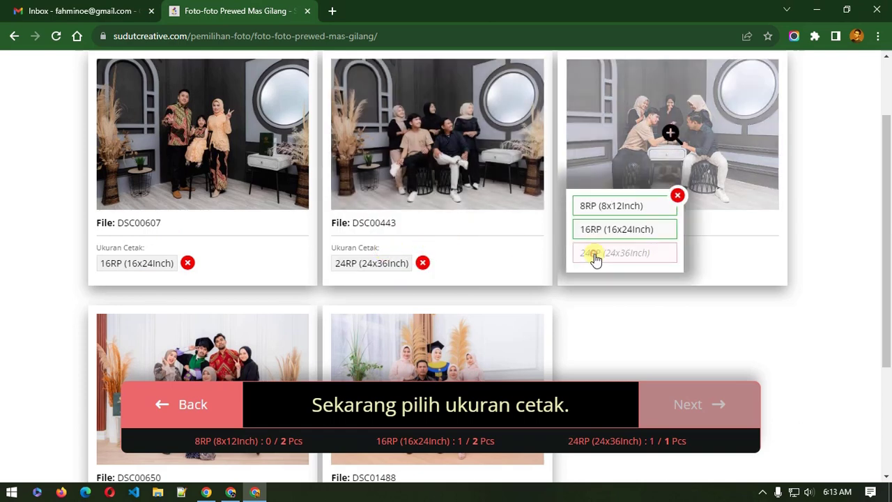
left_click(593, 206)
scroll(599, 236, "down", 3)
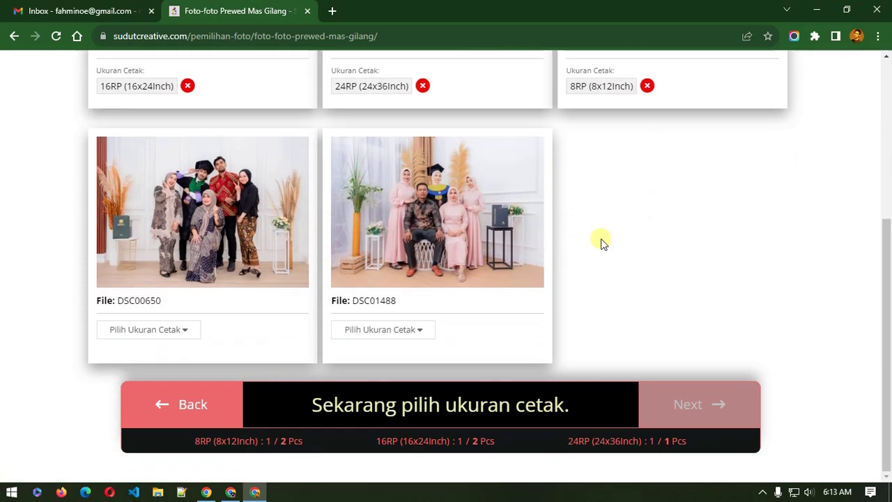
left_click(155, 332)
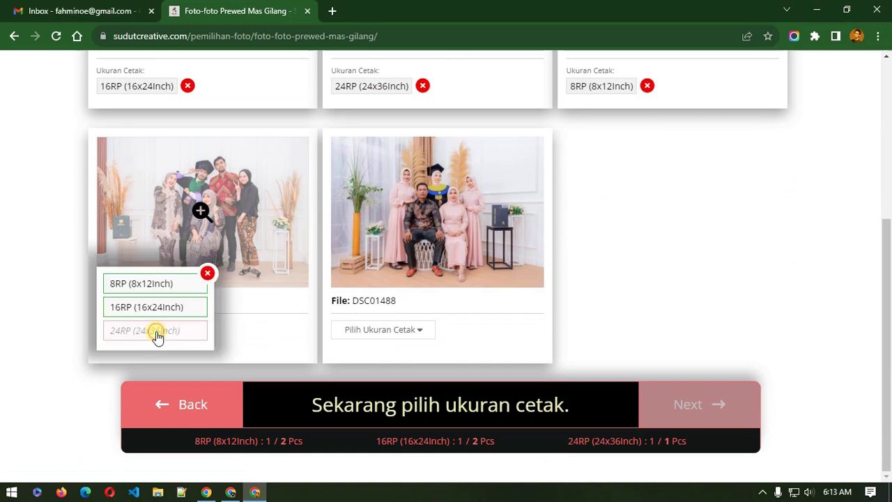
left_click(162, 316)
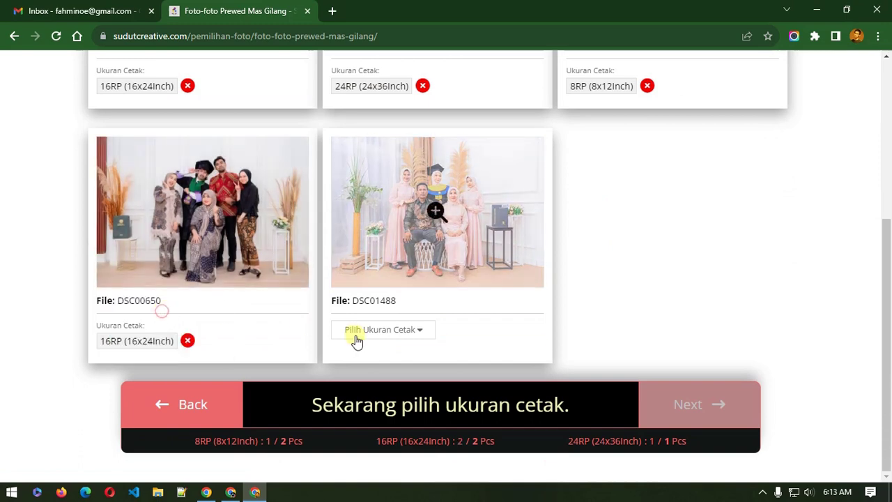
left_click(359, 328)
left_click(360, 286)
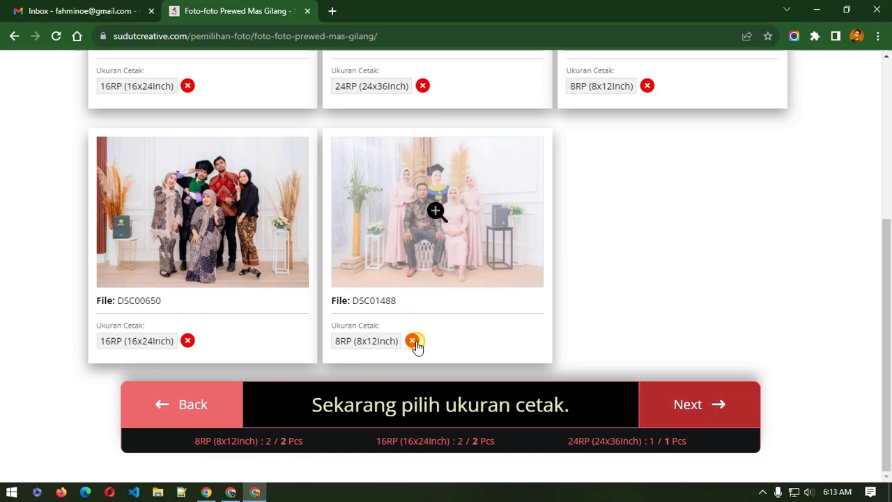
Step: Swap sizes so DSC00650 gets 8RP and DSC01488 gets 16RP
left_click(412, 341)
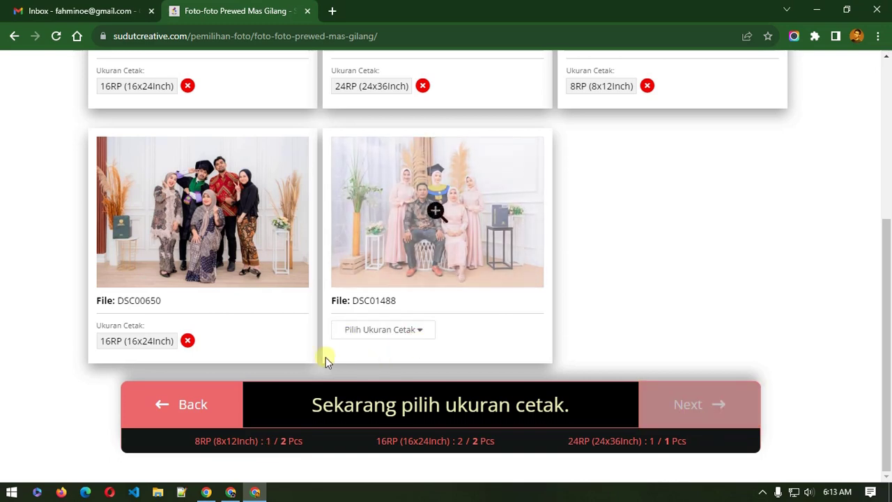
left_click(188, 341)
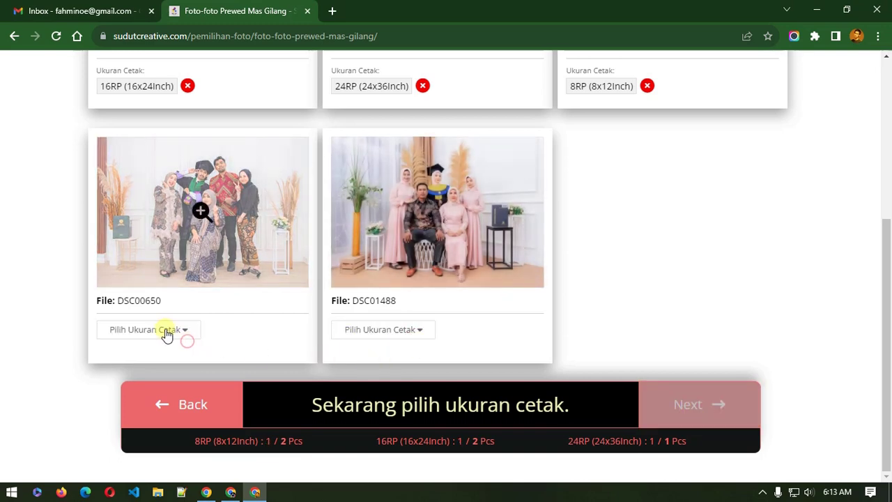
left_click(163, 333)
left_click(144, 282)
left_click(375, 333)
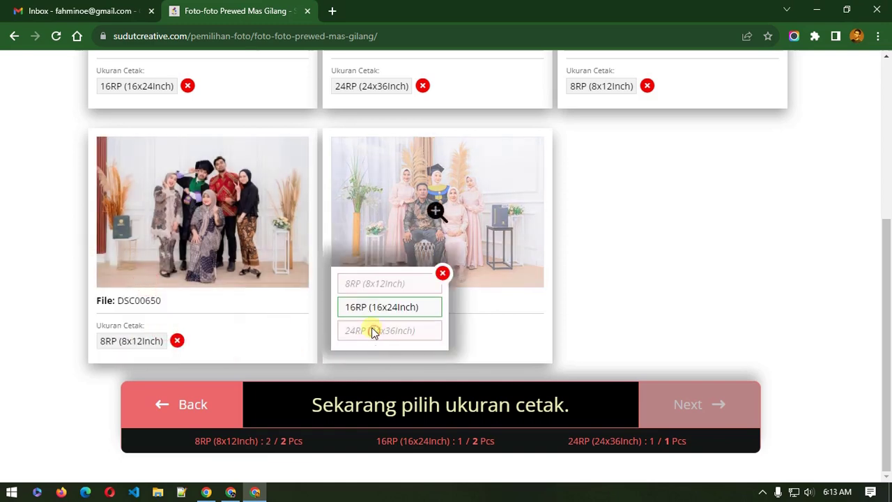
left_click(377, 306)
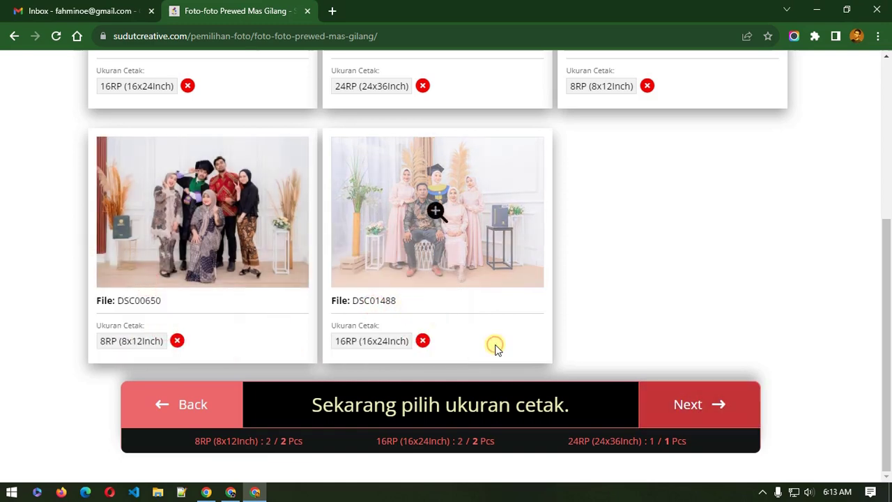
scroll(497, 349, "up", 1)
scroll(497, 348, "down", 1)
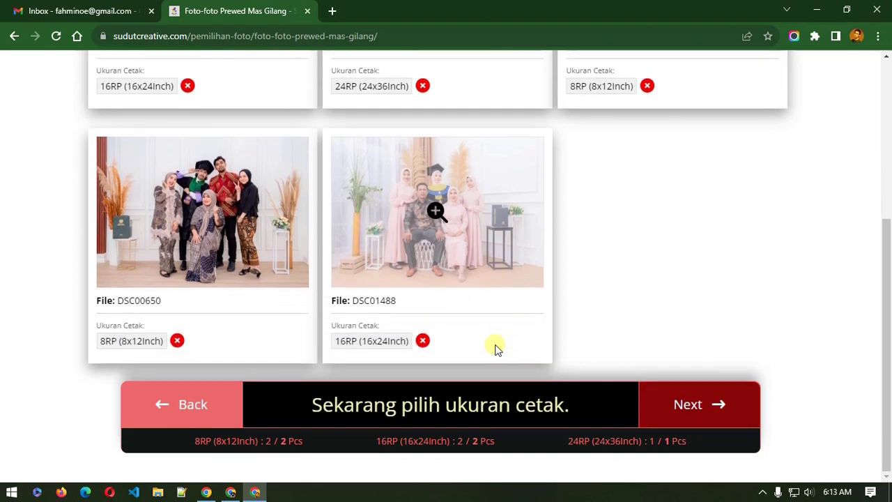
Step: Remove the 24RP size from DSC00443 and show its print size choices
scroll(497, 349, "up", 2)
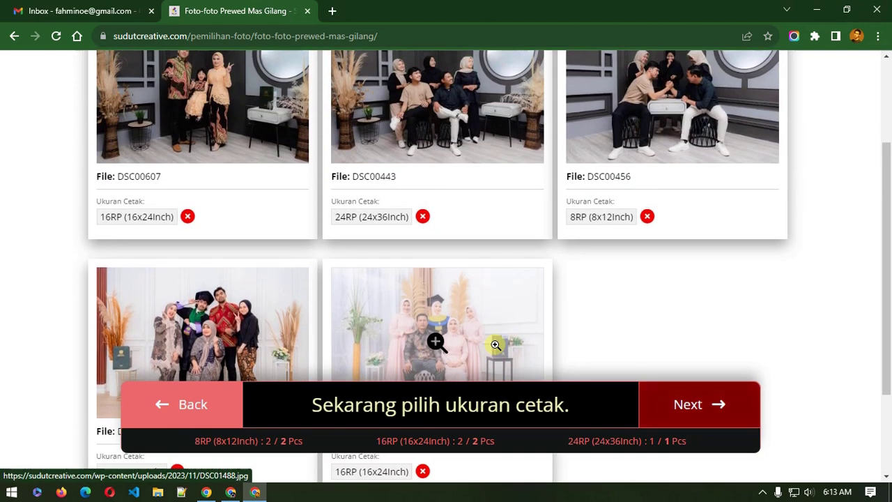
scroll(495, 345, "up", 1)
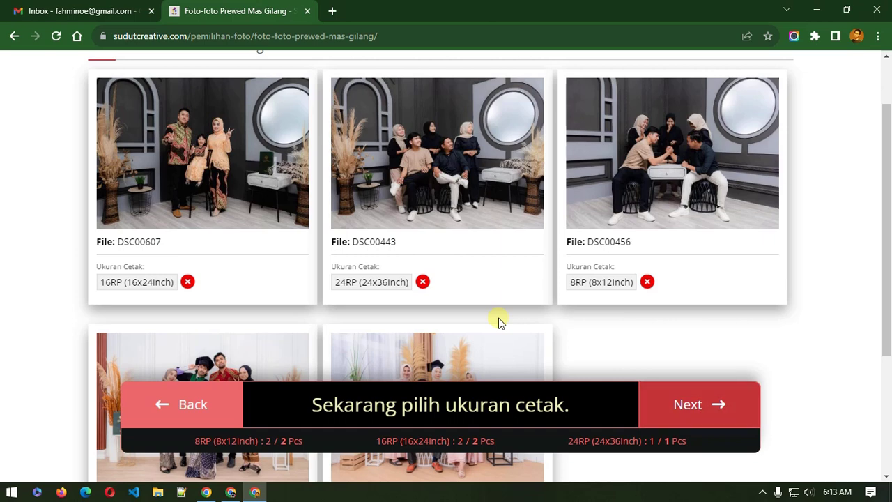
scroll(498, 321, "down", 1)
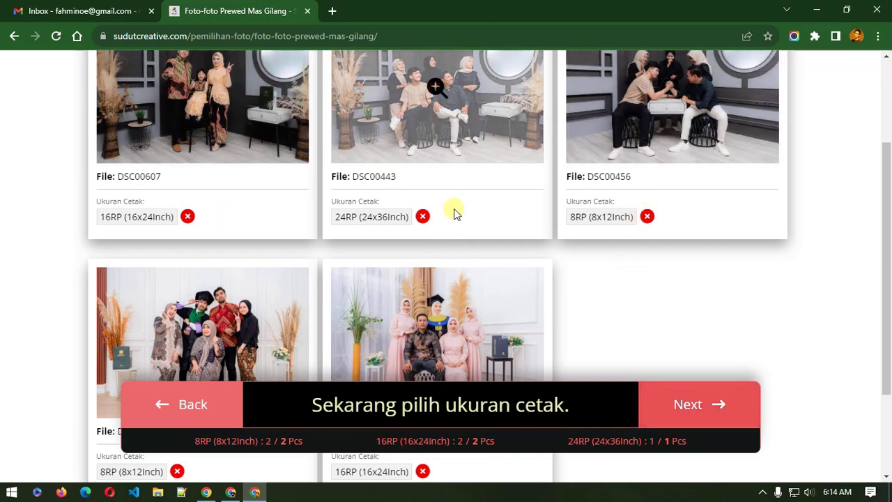
left_click(422, 216)
left_click(365, 208)
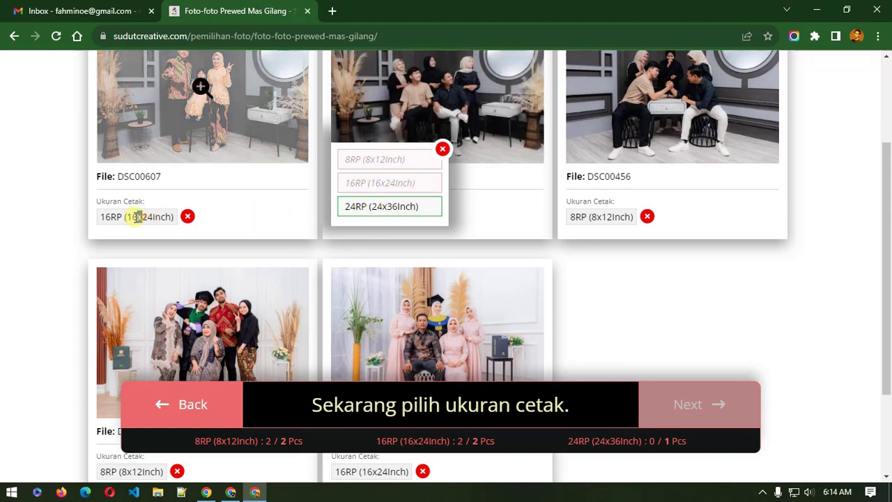
Step: Remove the 16RP size from DSC00607
left_click_drag(131, 217, 143, 217)
scroll(555, 322, "down", 2)
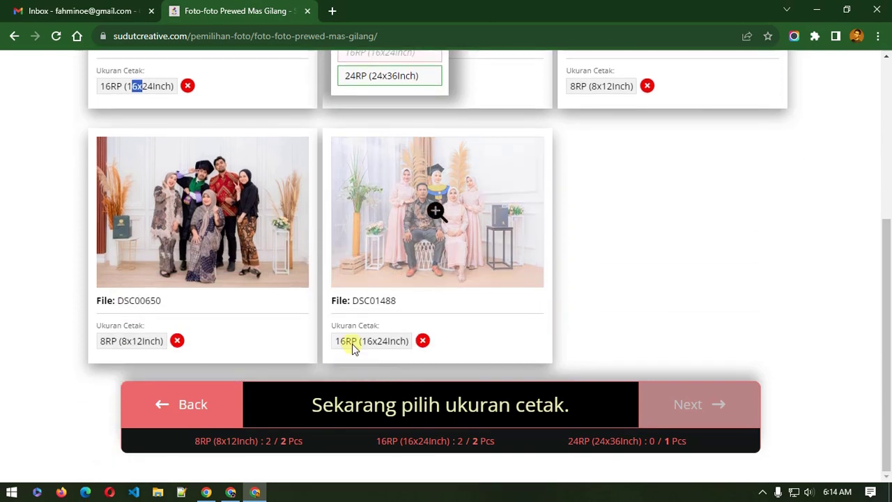
double_click(346, 340)
left_click_drag(124, 85, 111, 86)
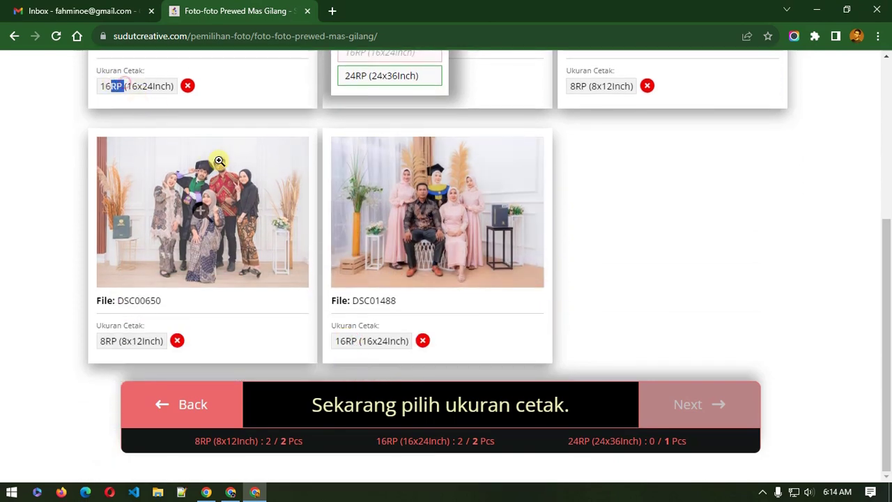
scroll(298, 228, "up", 1)
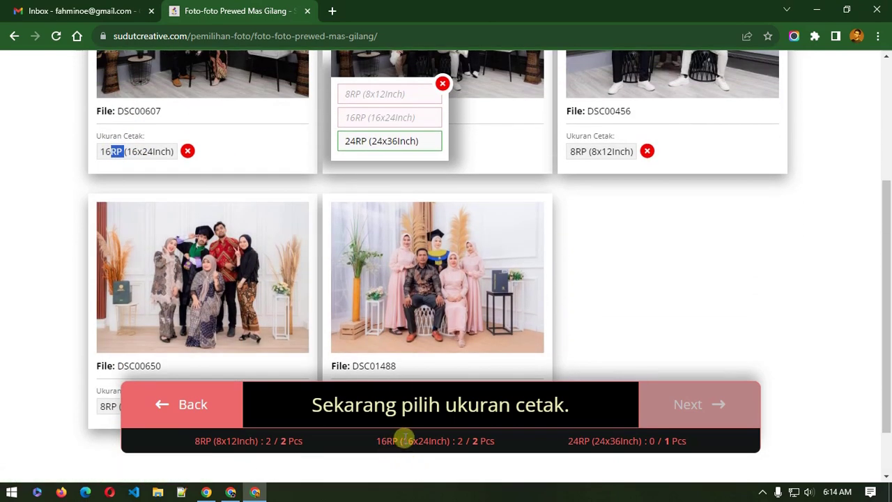
left_click(474, 443)
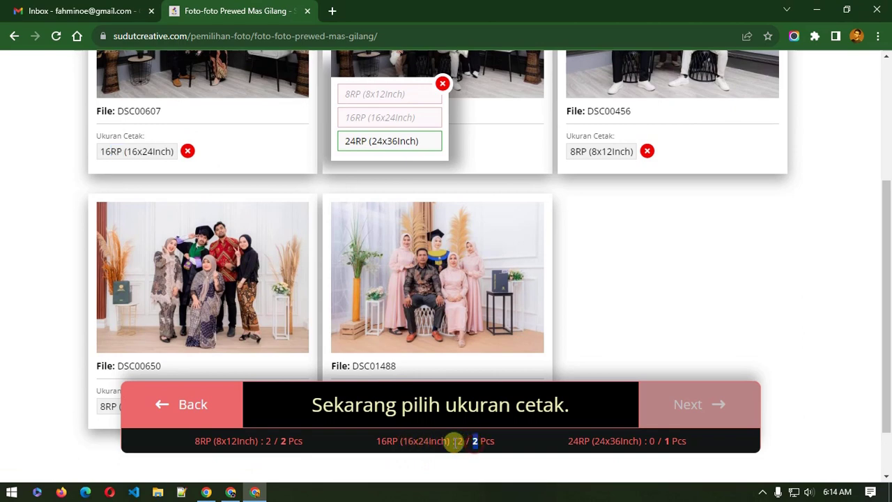
left_click_drag(453, 442, 457, 442)
scroll(402, 245, "up", 2)
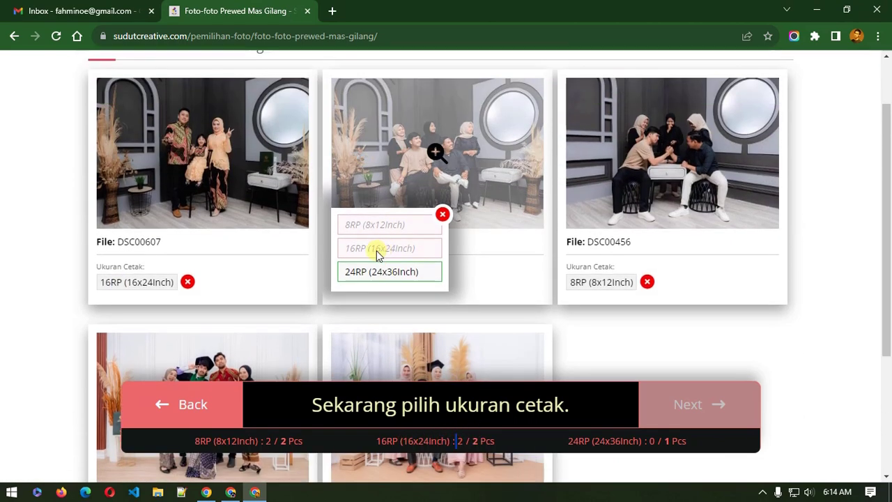
triple_click(377, 249)
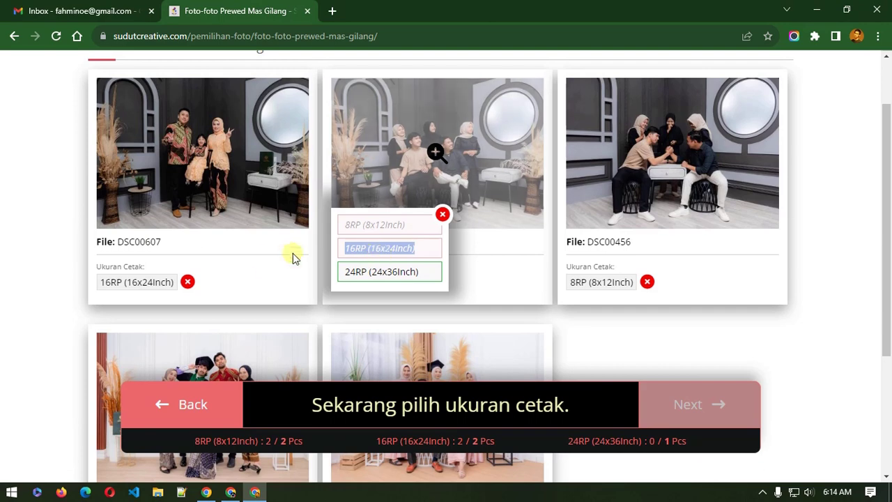
left_click(188, 282)
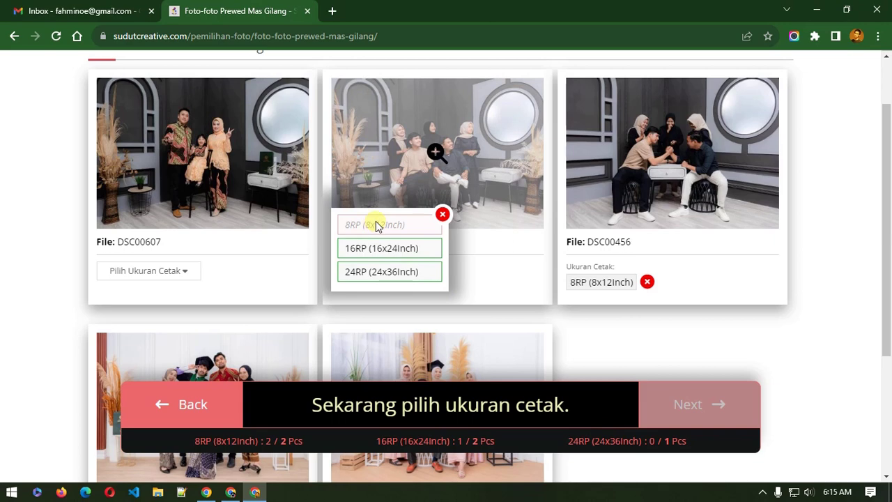
Step: Set DSC00443 to 16RP and DSC00607 to 24RP (24x36Inch)
left_click(384, 249)
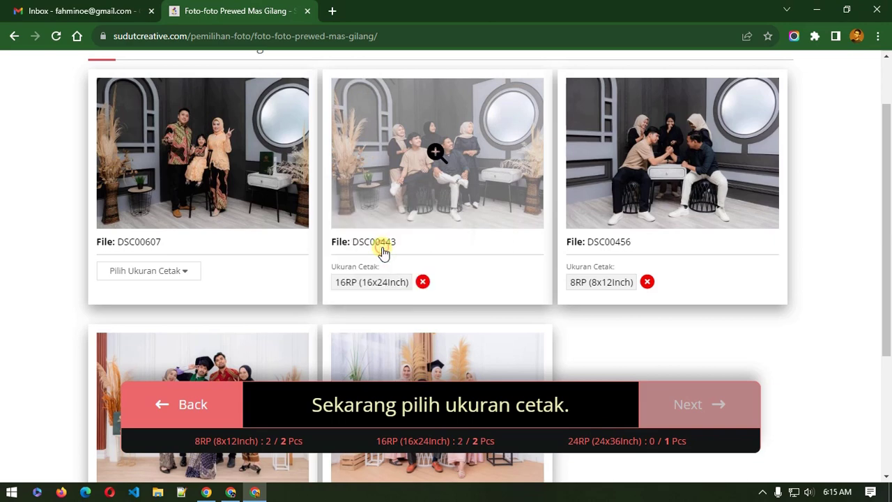
left_click(179, 272)
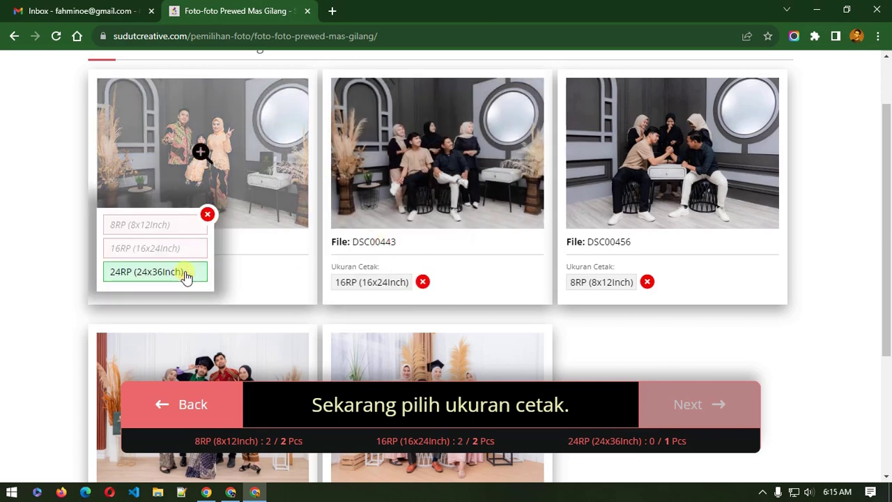
left_click(185, 273)
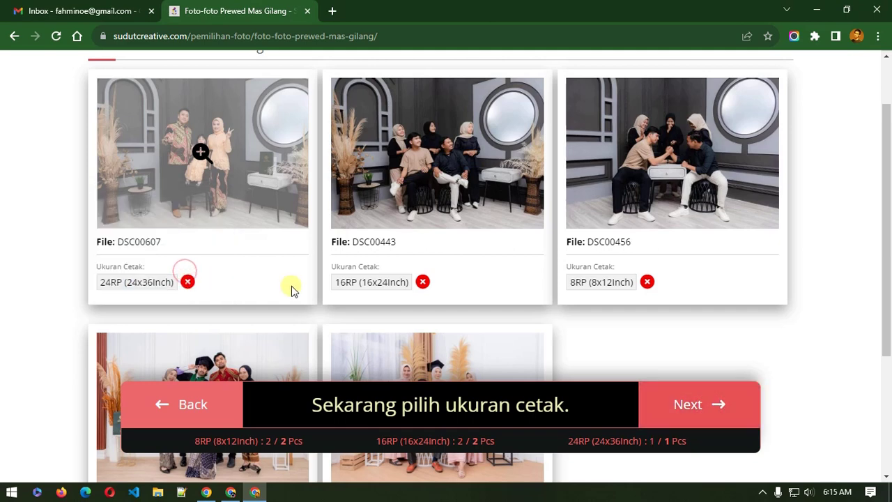
scroll(294, 285, "down", 1)
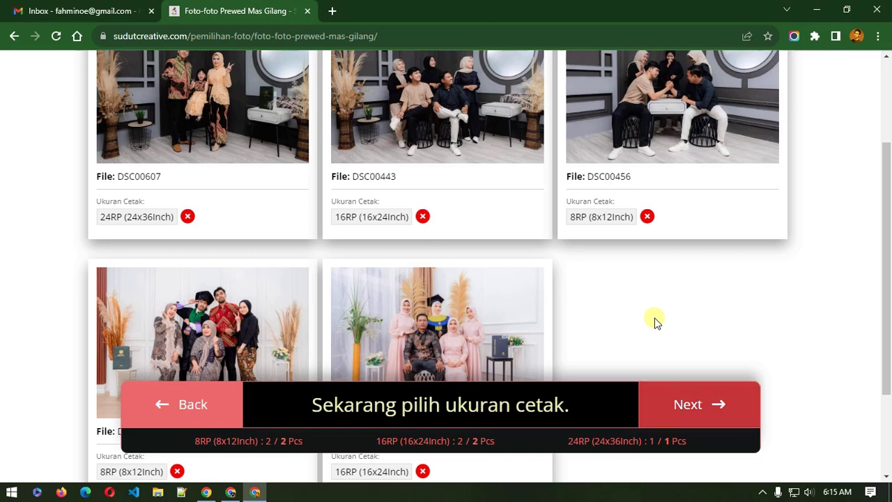
Step: Revisit the photo choice, give DSC00650 the 8RP size, and continue to the terms
left_click(188, 412)
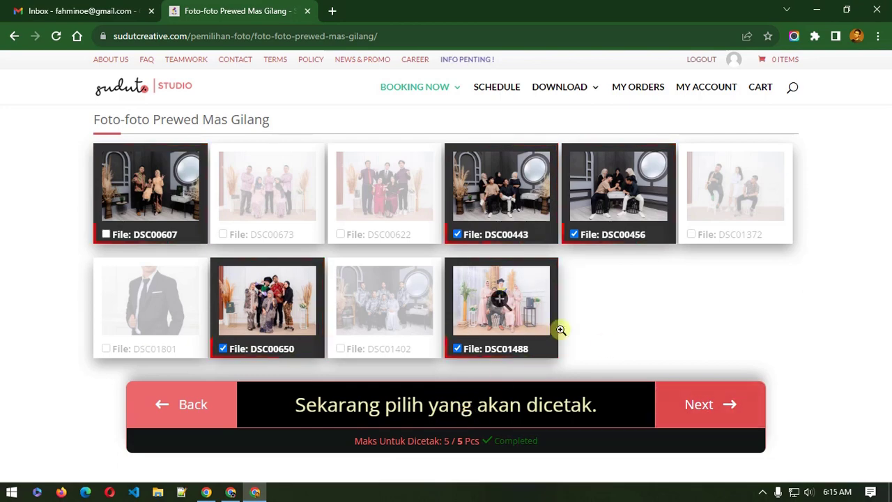
left_click(707, 409)
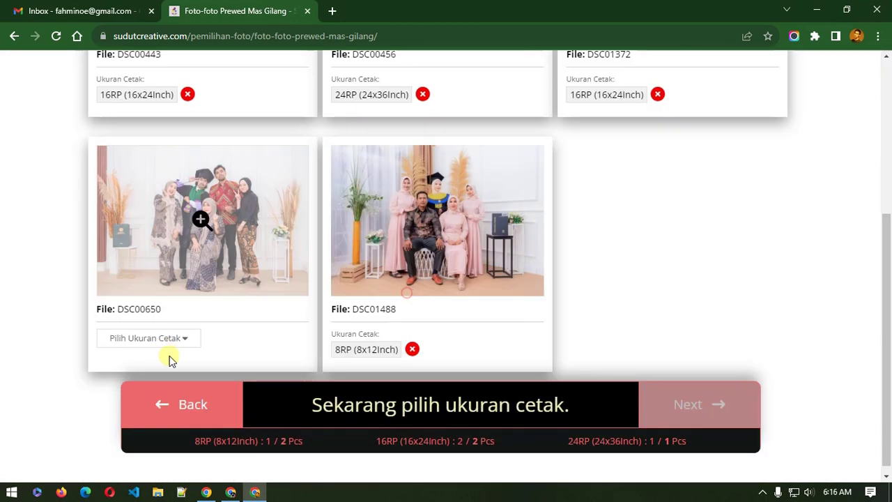
left_click(169, 340)
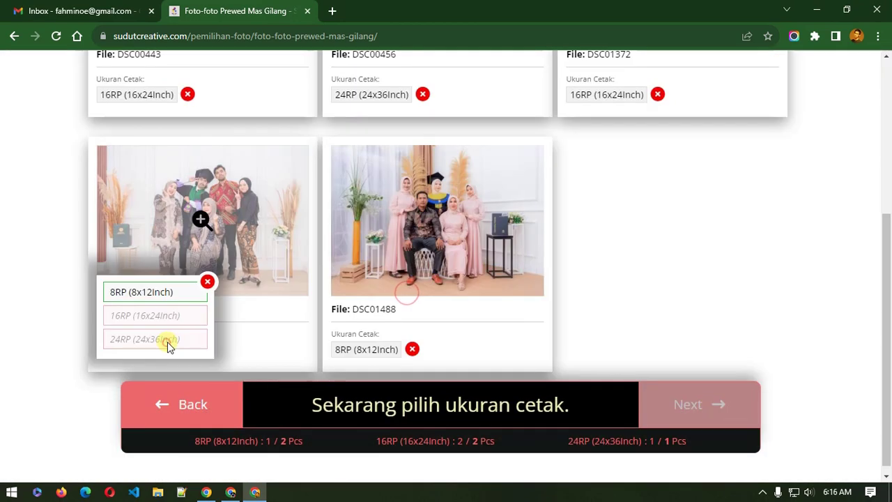
left_click(165, 293)
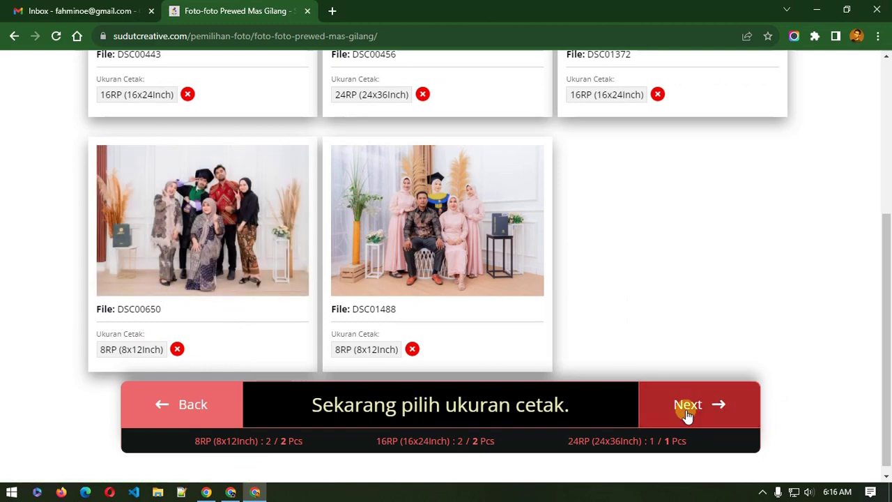
left_click(687, 411)
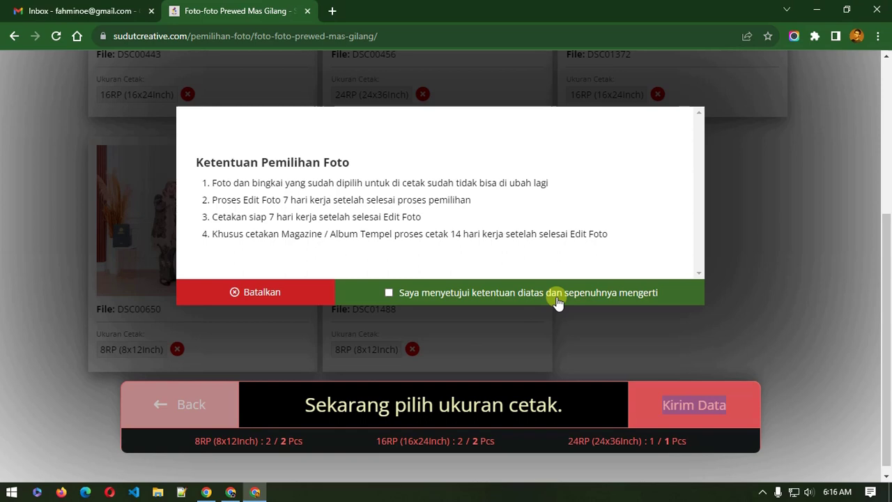
Step: Agree to 'Saya menyetujui ketentuan diatas…' and submit the selection with Kirim Data
left_click_drag(400, 192, 412, 232)
left_click(419, 234)
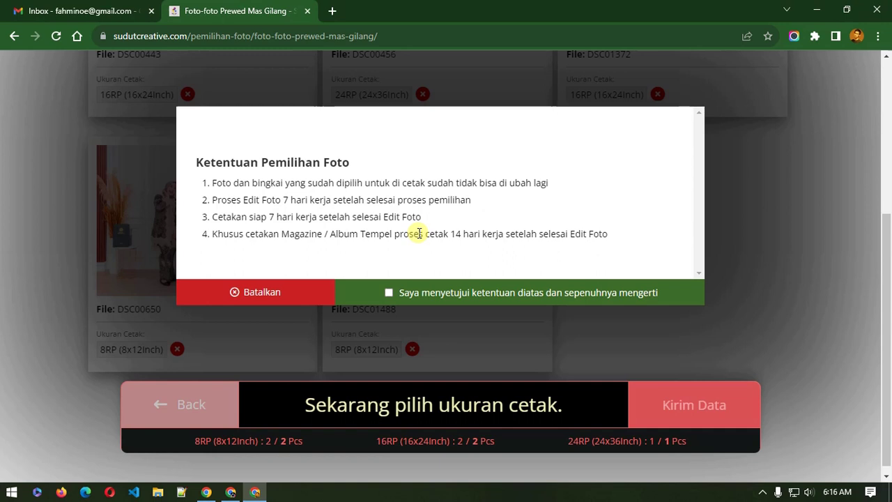
left_click(429, 296)
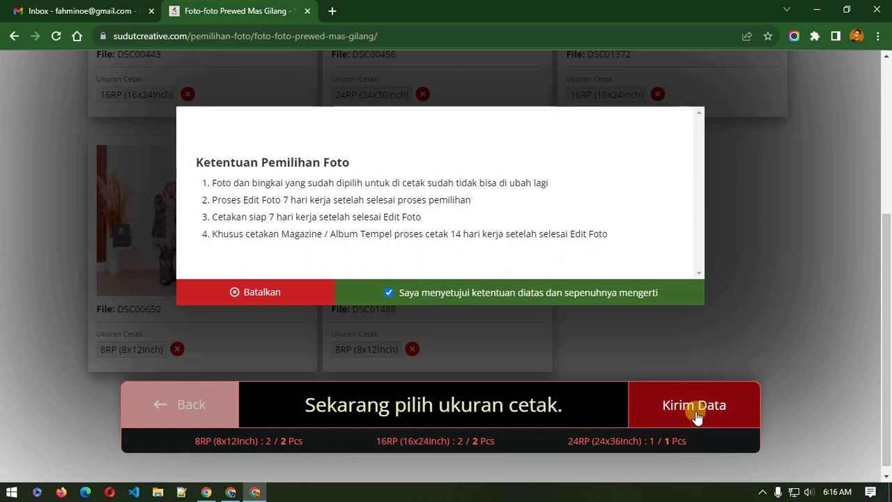
left_click(694, 406)
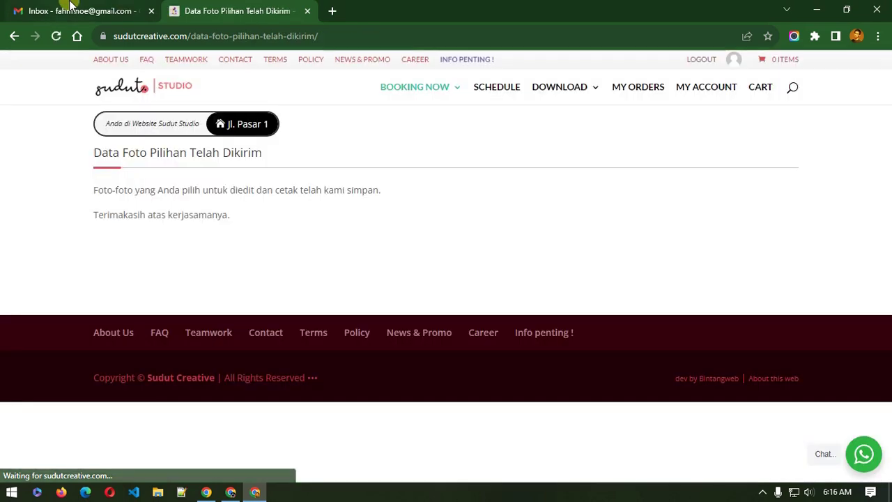
Step: Check the signed-in Gmail account, then switch to the other window's Gmail inbox
left_click(70, 8)
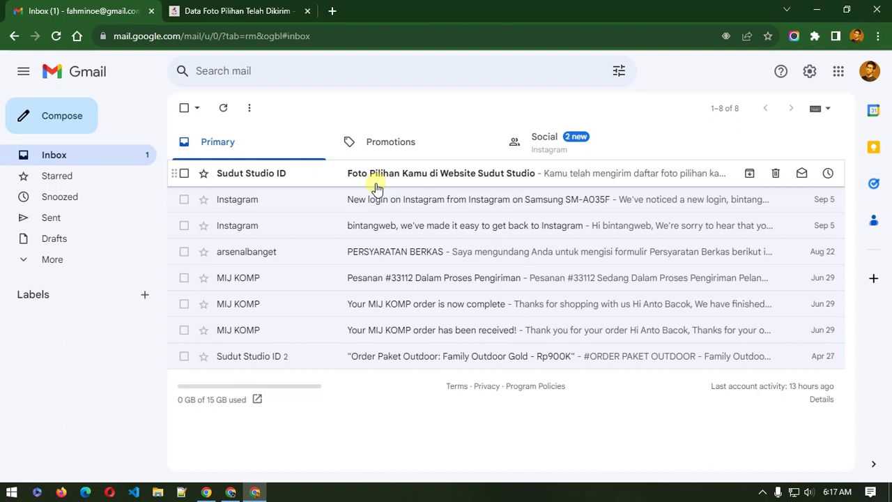
left_click(871, 73)
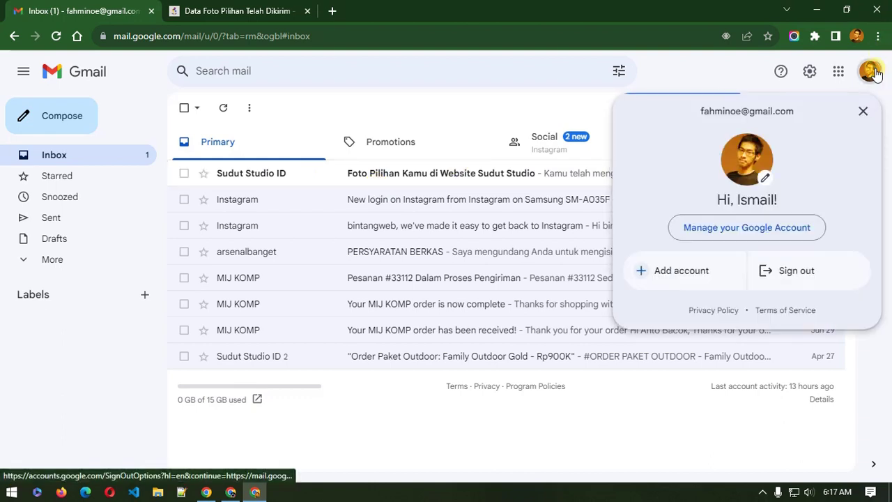
left_click(651, 73)
left_click(231, 492)
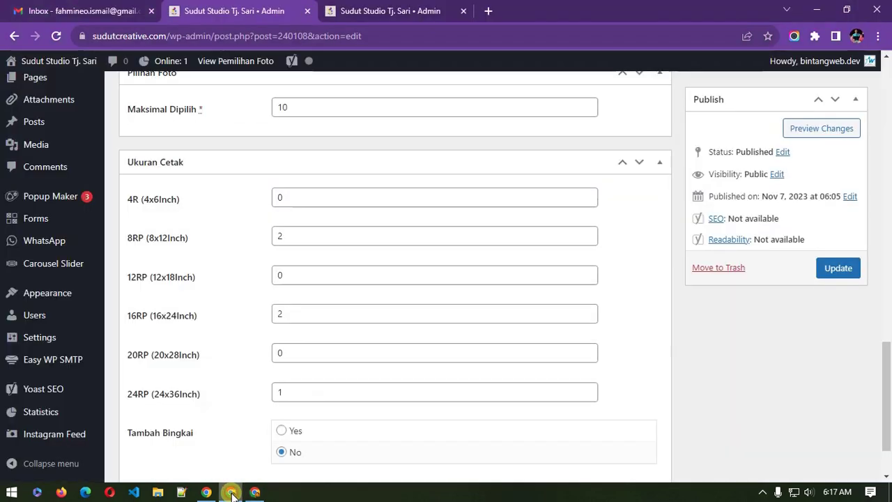
left_click(114, 10)
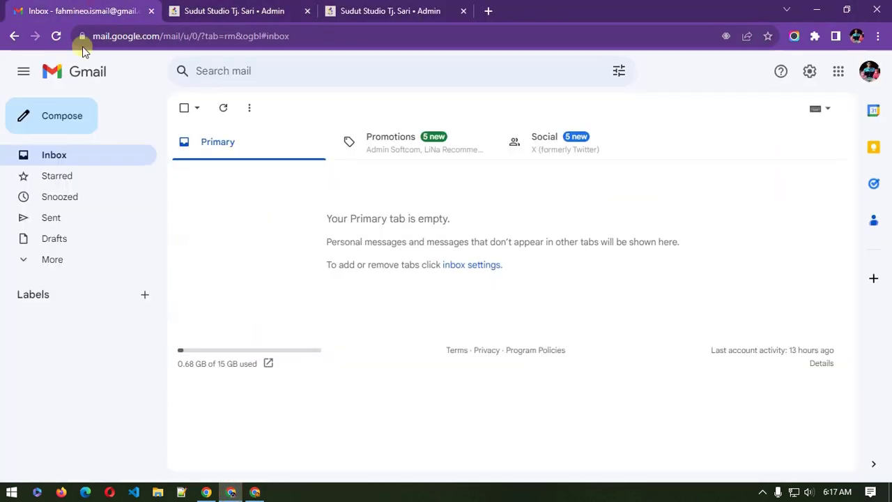
Step: Refresh the inbox and open Sudut Studio ID's Foto Yang Dipilih email, comparing with WordPress
left_click(81, 162)
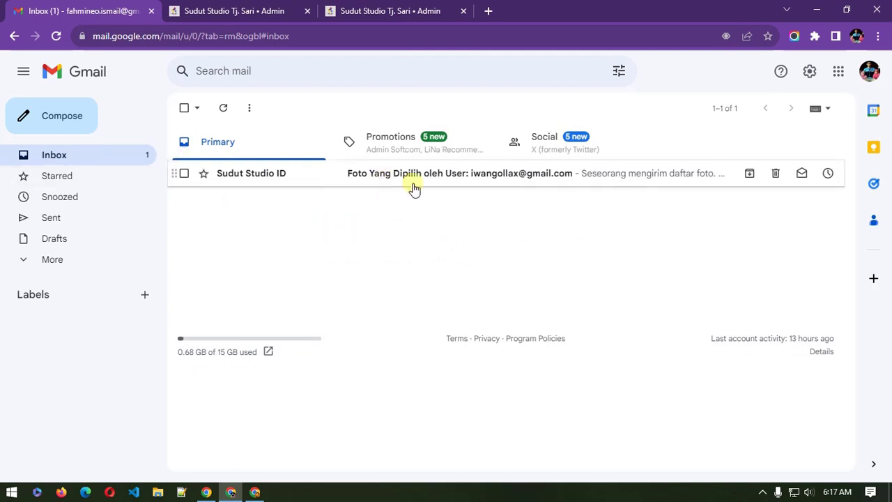
left_click(503, 181)
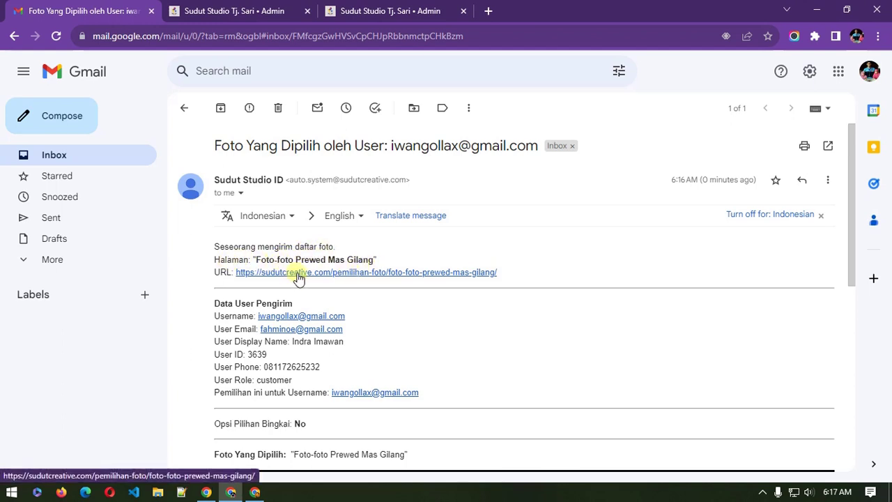
left_click(232, 8)
left_click(130, 8)
left_click(225, 8)
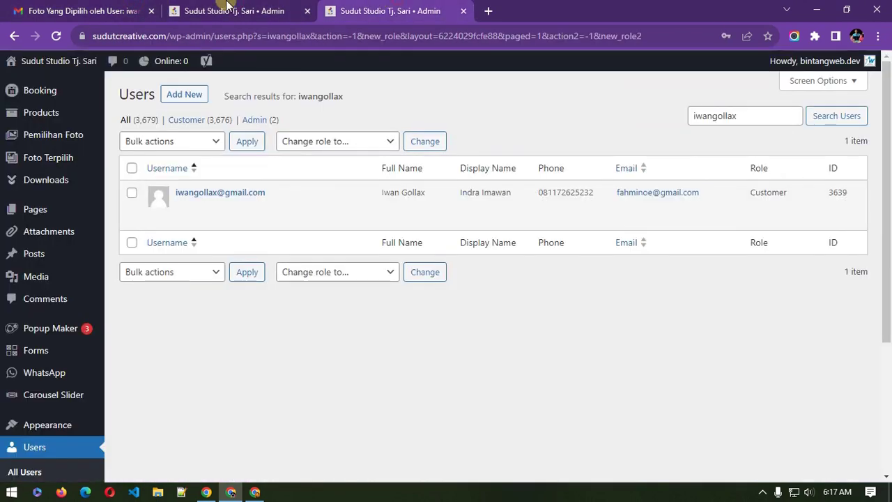
left_click(84, 11)
Step: Open the email's selection-page link in a new tab and view it
right_click(363, 273)
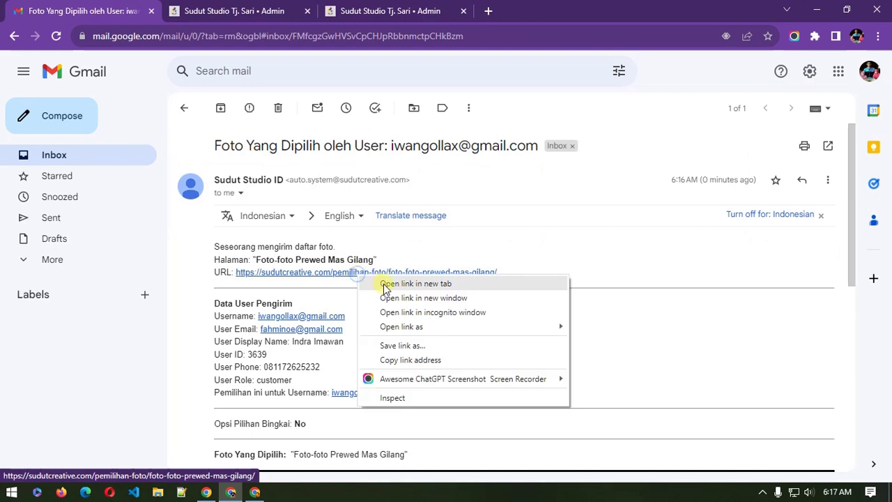
left_click(383, 283)
left_click(249, 9)
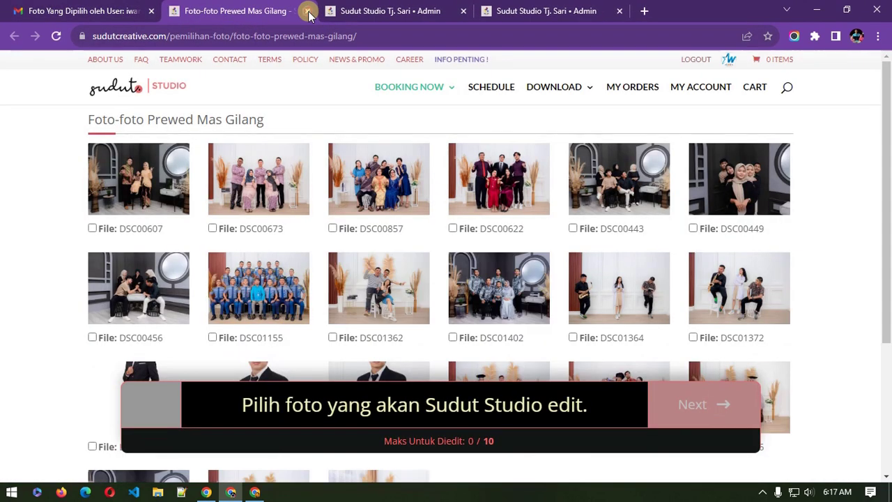
Step: Close the Prewed Mas Gilang tab and review the recipient line and sender username in the email
left_click(308, 10)
scroll(319, 328, "down", 2)
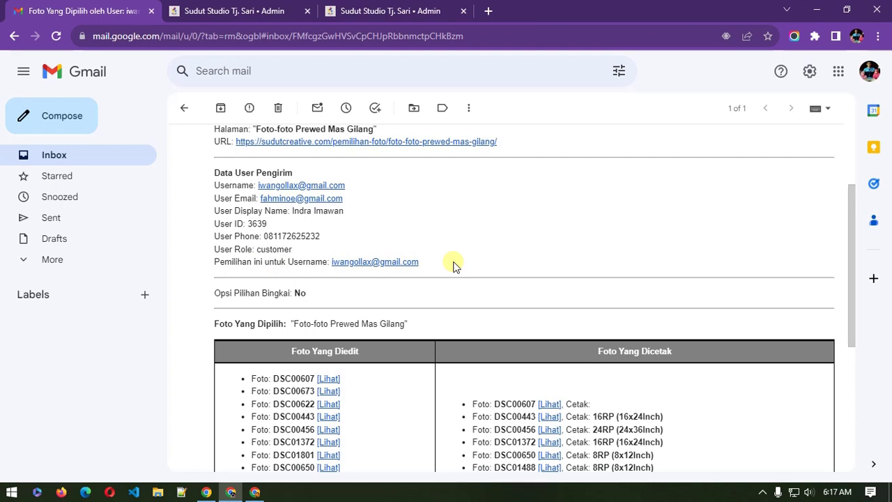
left_click_drag(245, 262, 263, 262)
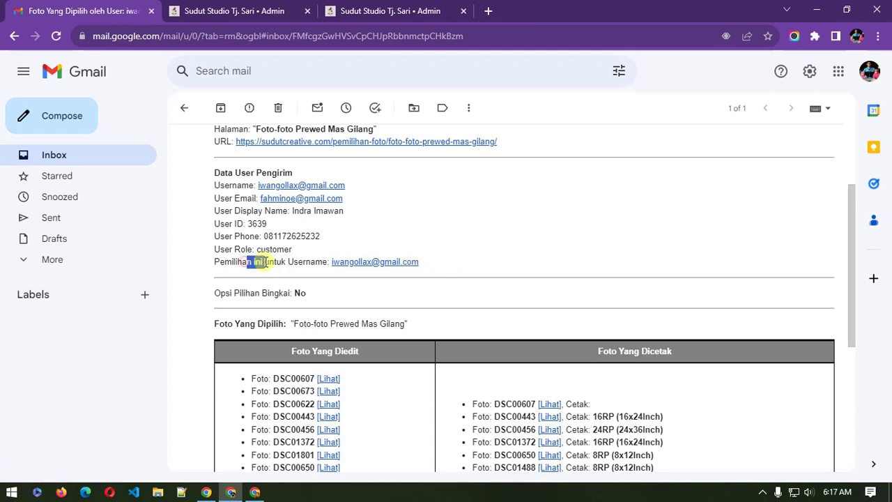
left_click_drag(219, 185, 233, 186)
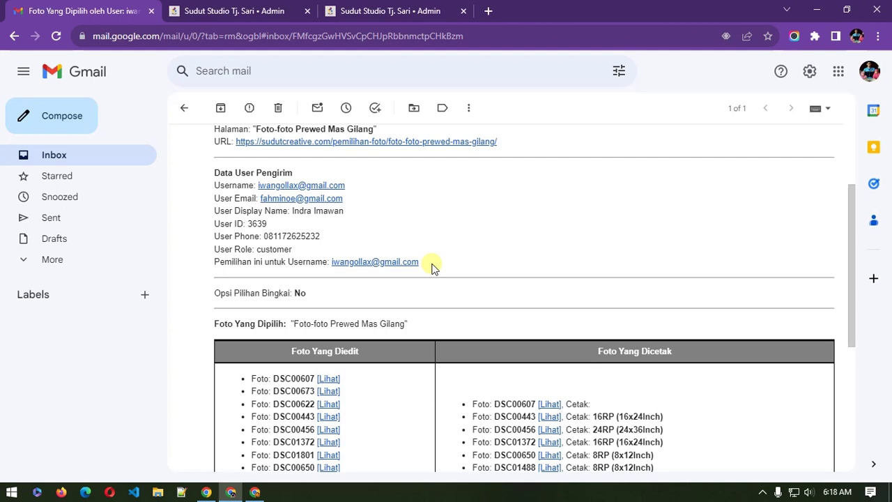
left_click(265, 8)
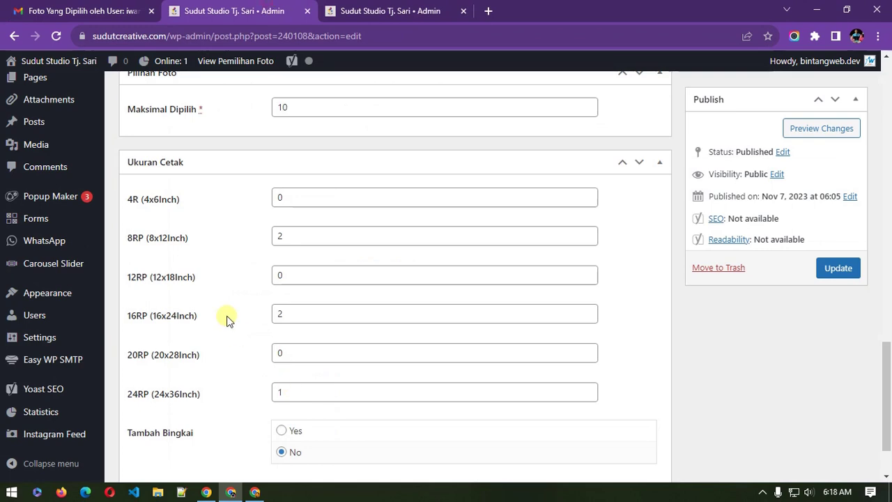
scroll(225, 318, "up", 4)
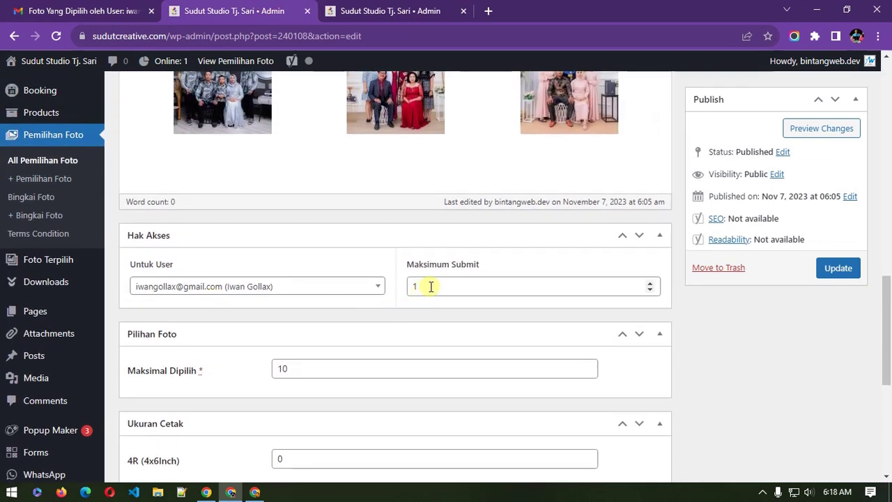
left_click(108, 8)
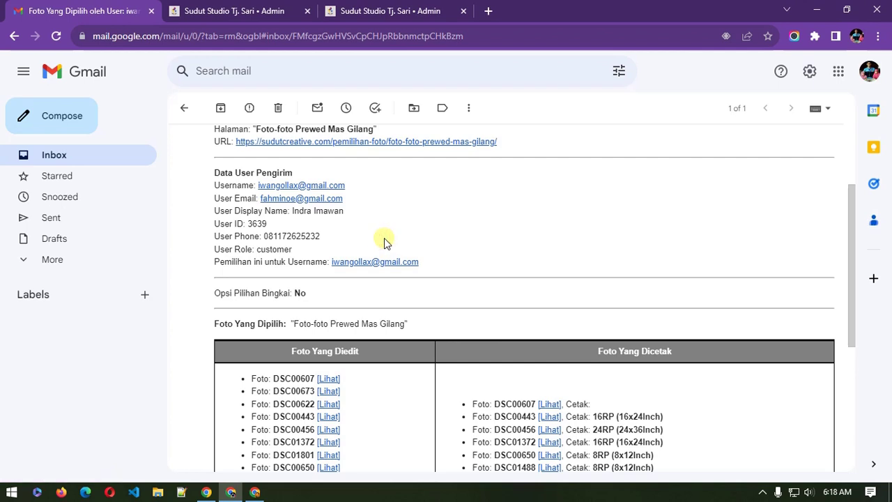
scroll(384, 242, "up", 1)
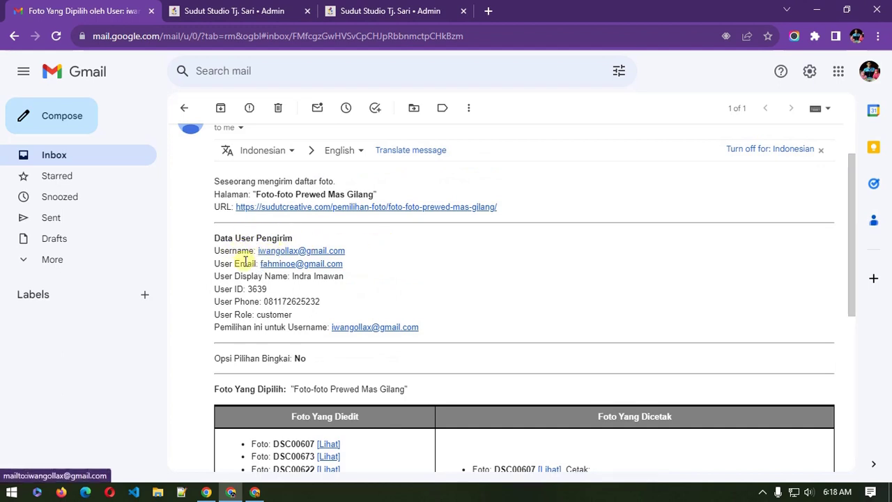
scroll(255, 289, "down", 1)
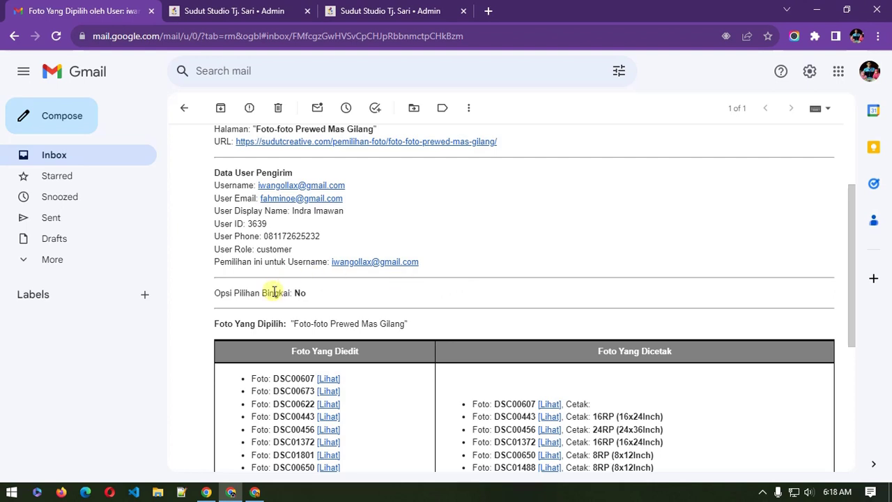
scroll(289, 289, "down", 2)
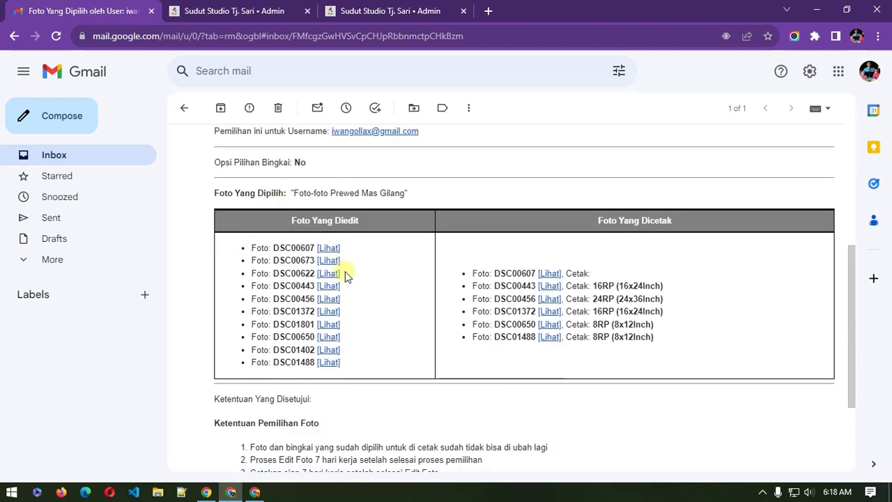
double_click(349, 220)
triple_click(603, 221)
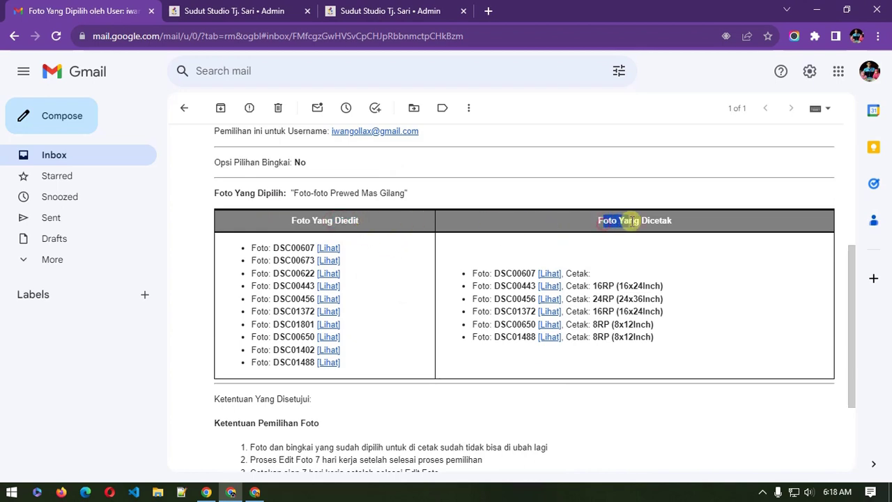
left_click(378, 261)
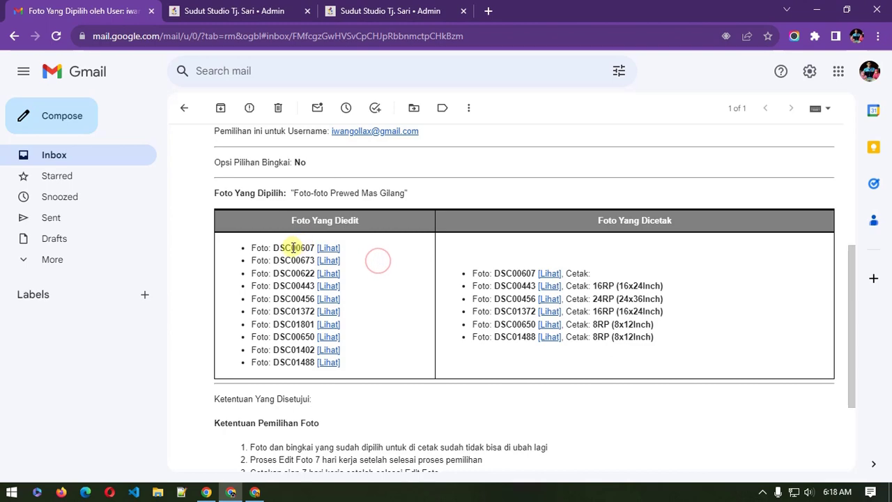
double_click(292, 248)
left_click(291, 261)
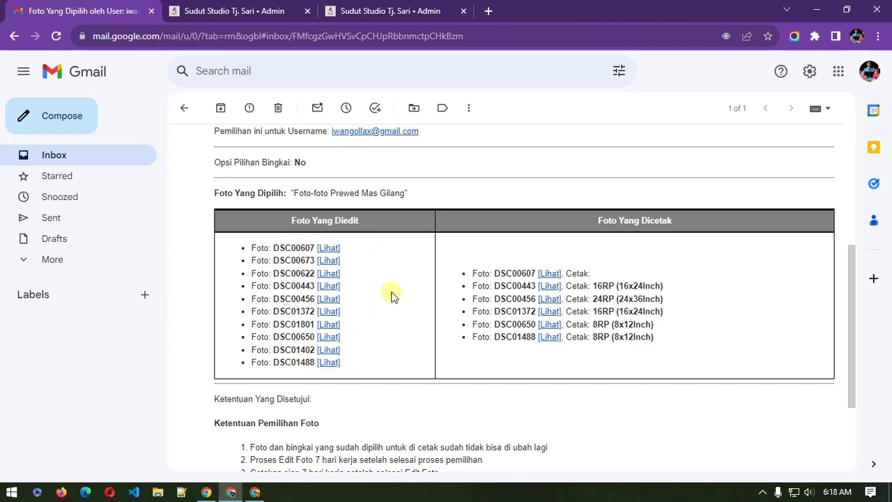
left_click(330, 249)
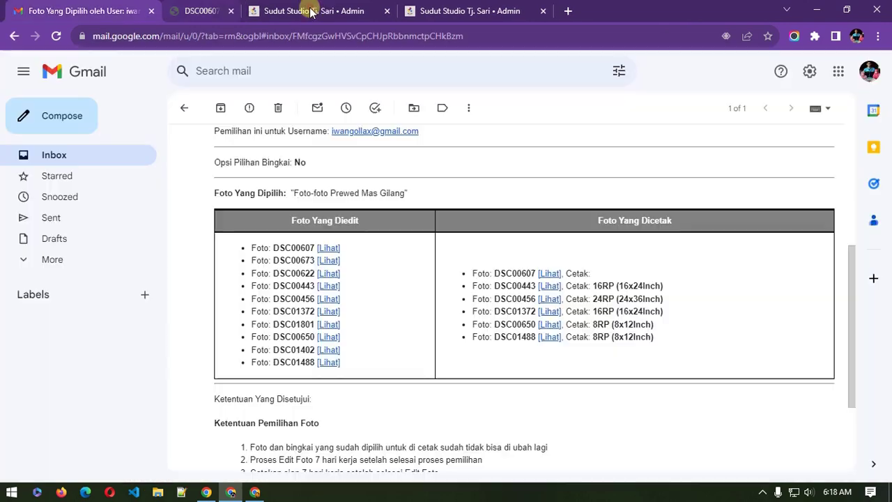
left_click(307, 11)
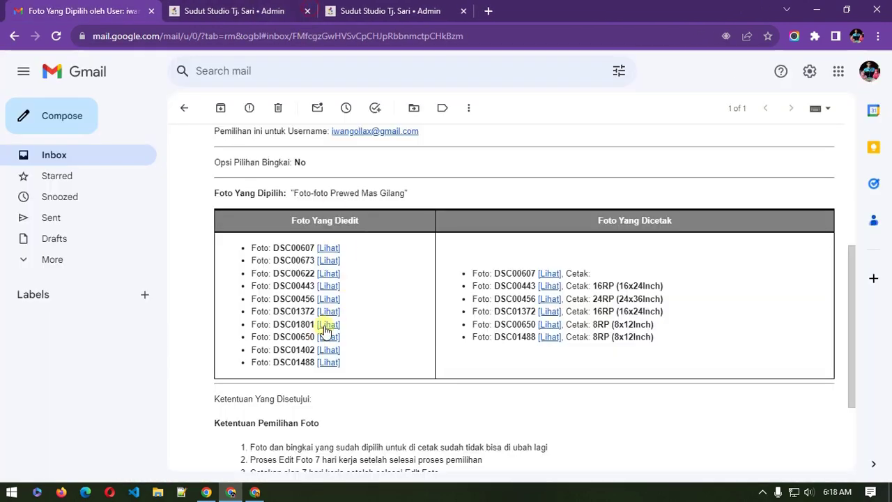
left_click(329, 299)
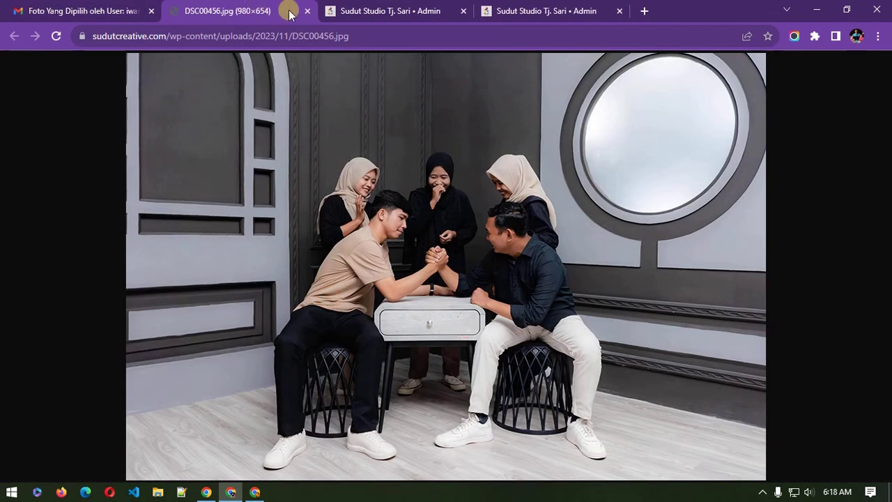
left_click(307, 10)
scroll(599, 248, "down", 1)
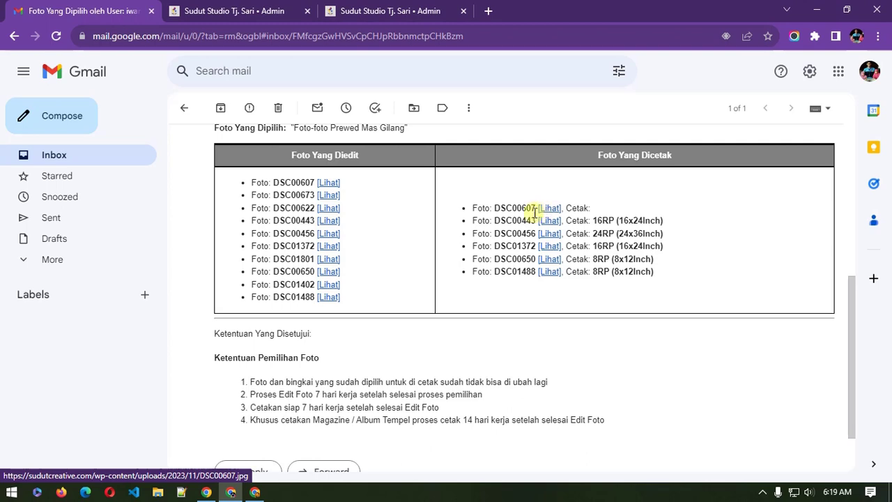
double_click(516, 208)
left_click(550, 209)
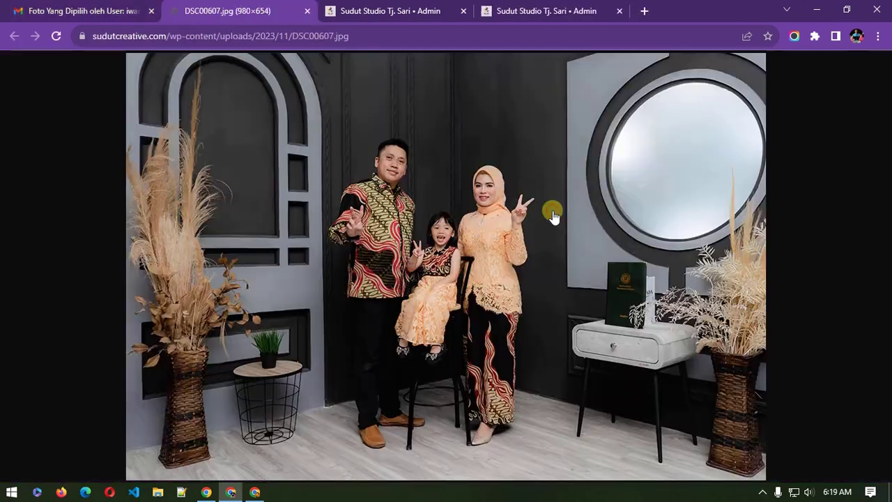
left_click(307, 10)
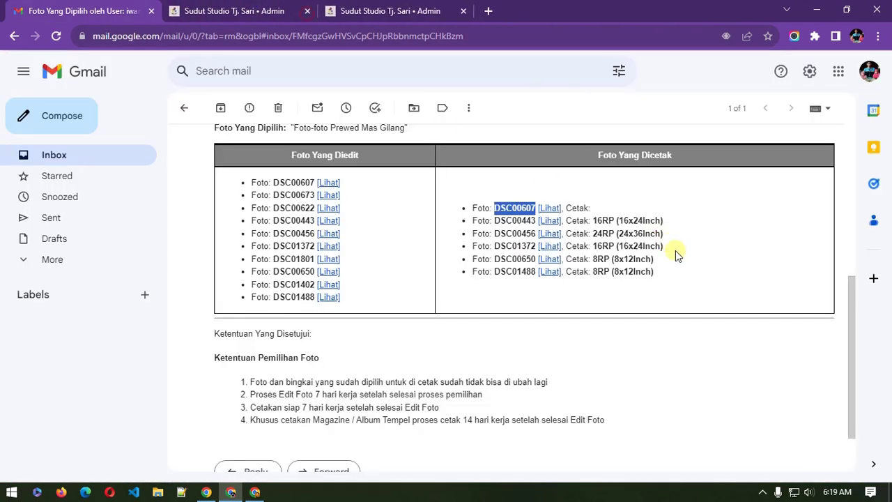
left_click(602, 220)
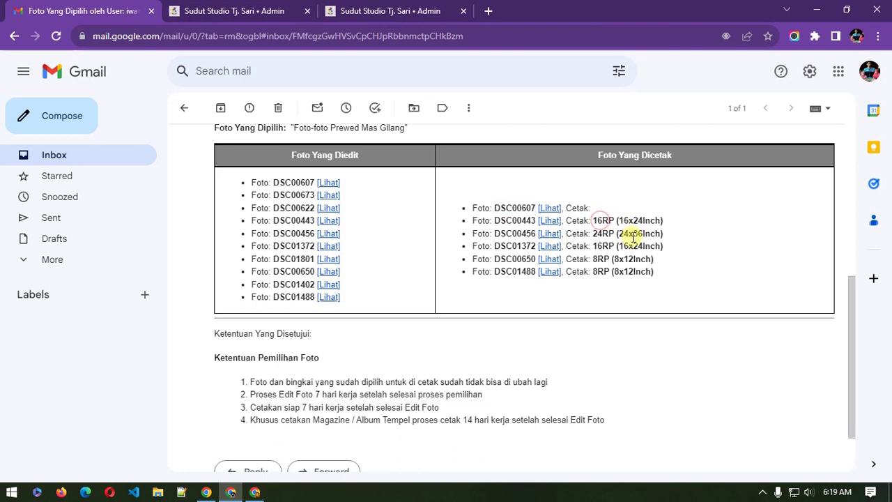
scroll(307, 165, "up", 1)
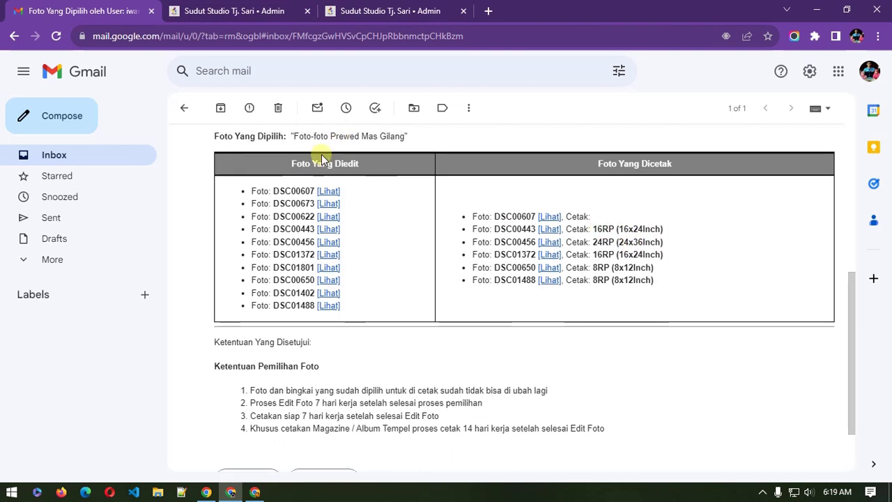
left_click_drag(284, 162, 307, 162)
left_click(307, 162)
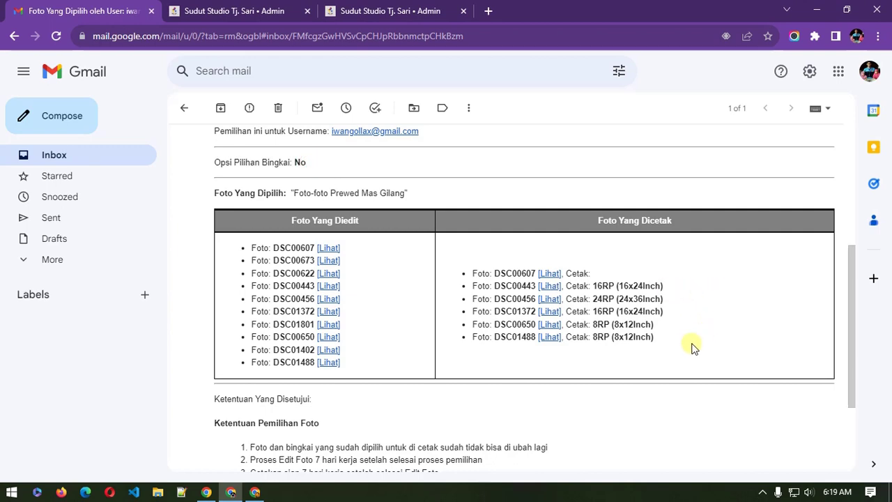
scroll(689, 346, "down", 2)
scroll(688, 346, "up", 3)
scroll(645, 302, "down", 2)
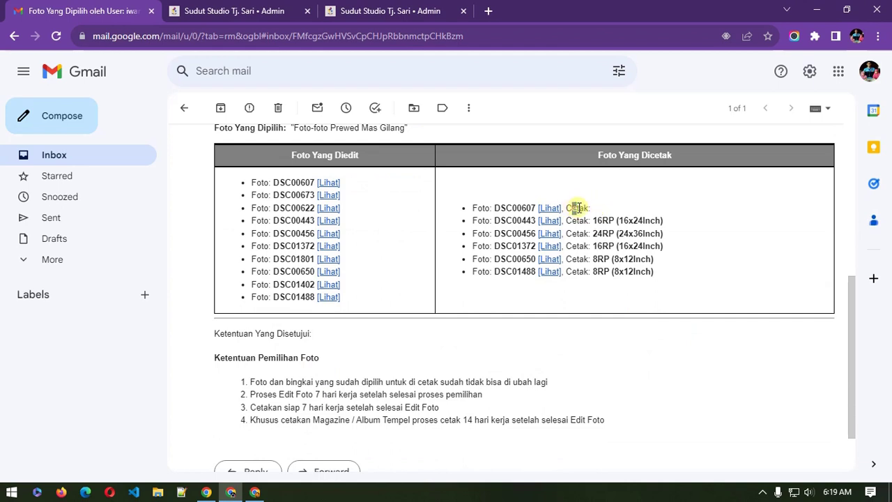
double_click(576, 207)
left_click(591, 207)
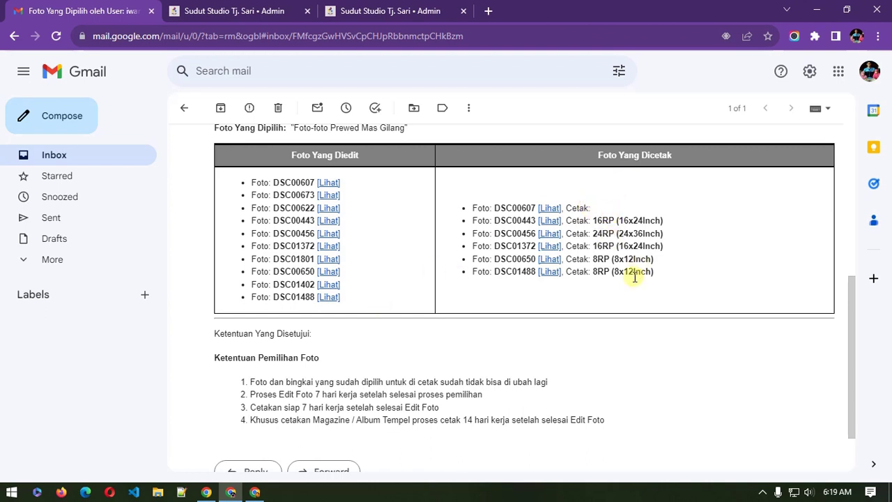
scroll(416, 310, "down", 1)
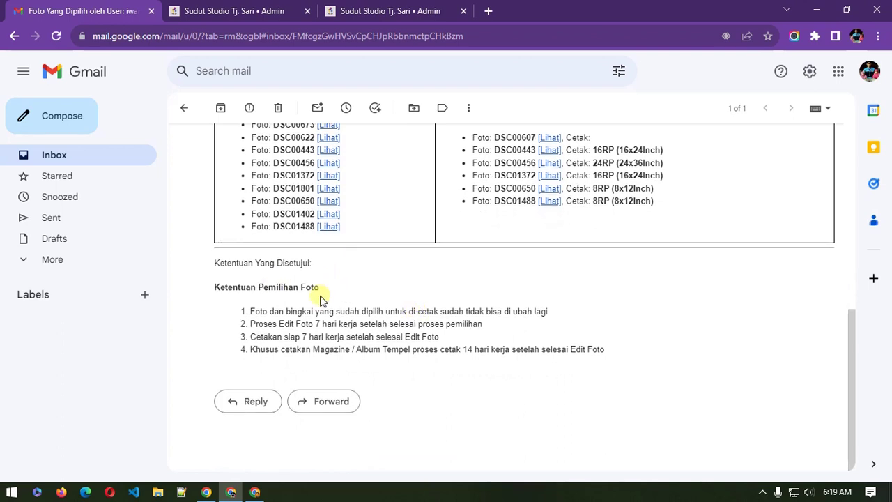
Step: Open the 'Foto Pilihan Kamu di Website Sudut Studio' email in the client's Gmail
left_click_drag(287, 312, 334, 338)
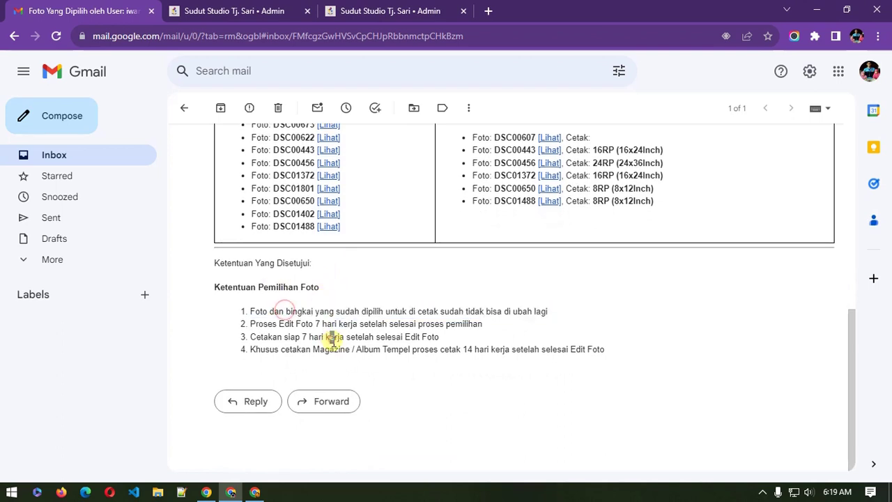
left_click(255, 492)
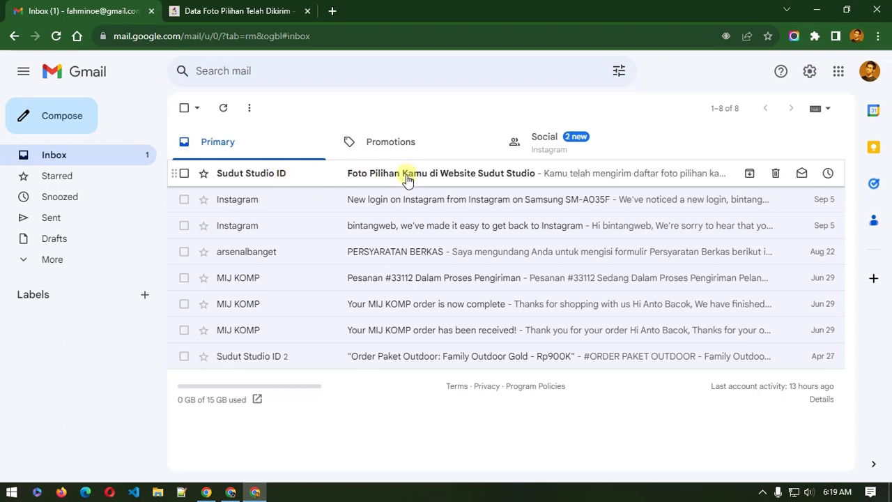
left_click(456, 180)
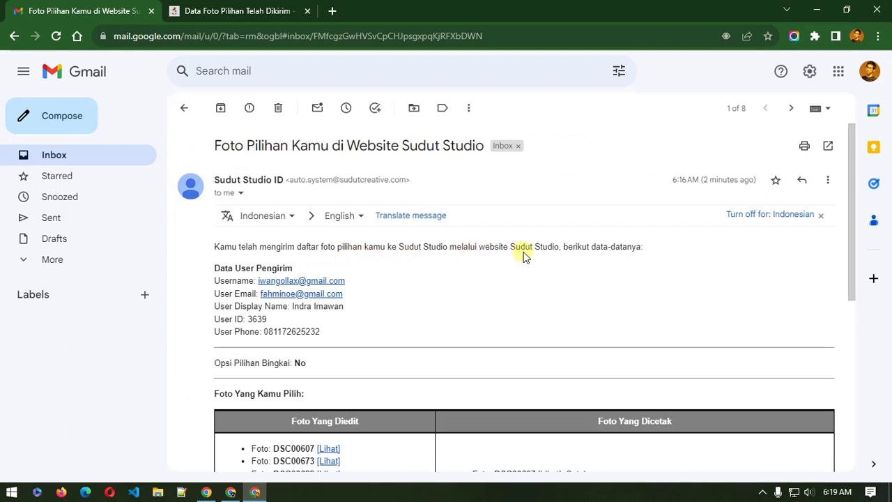
scroll(326, 280, "down", 2)
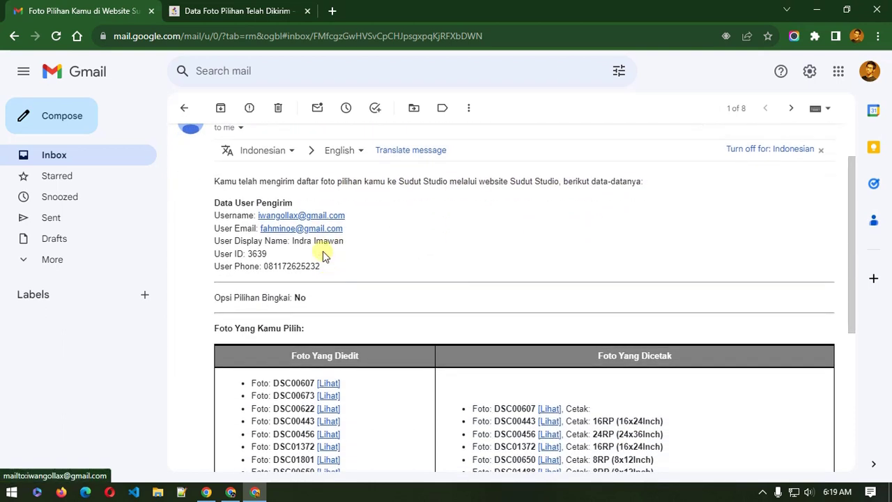
Step: Review the sender's username and email address in the email's sender details
left_click_drag(218, 216, 248, 240)
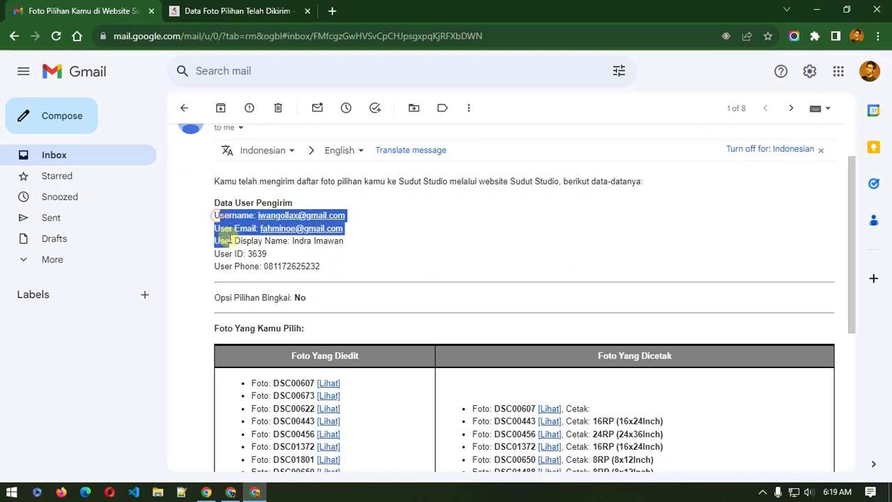
left_click(229, 259)
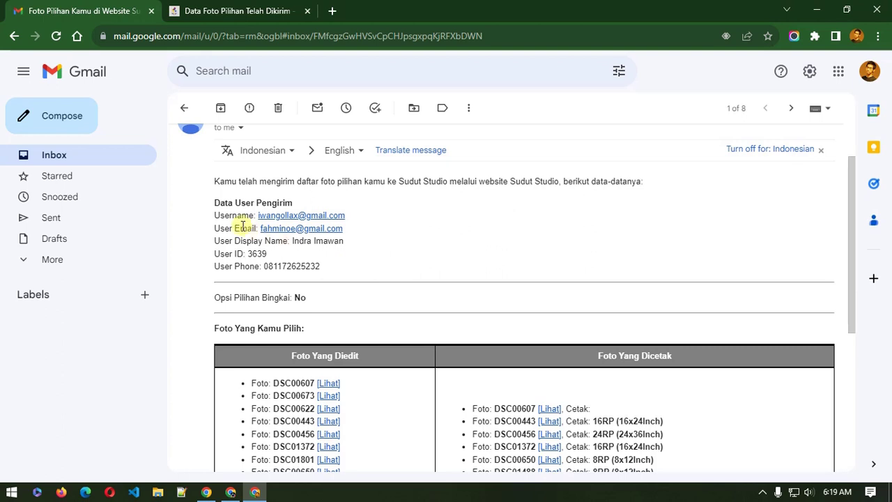
left_click_drag(231, 217, 243, 221)
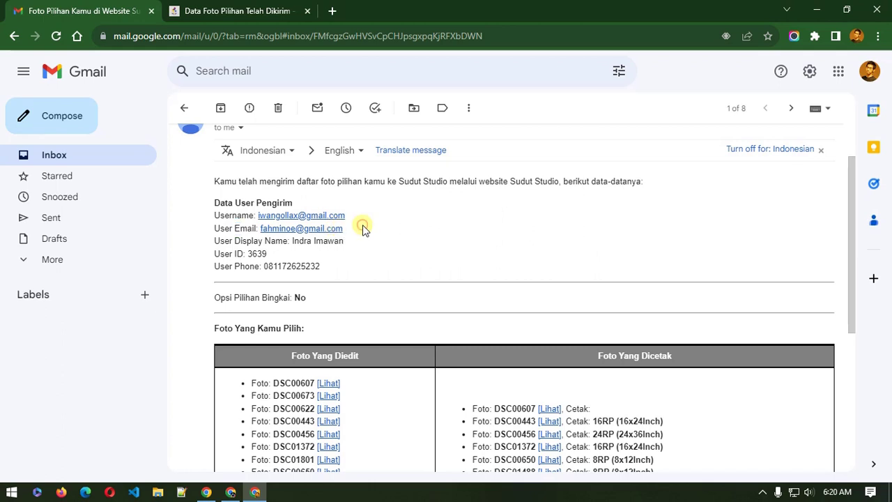
left_click_drag(363, 228, 220, 252)
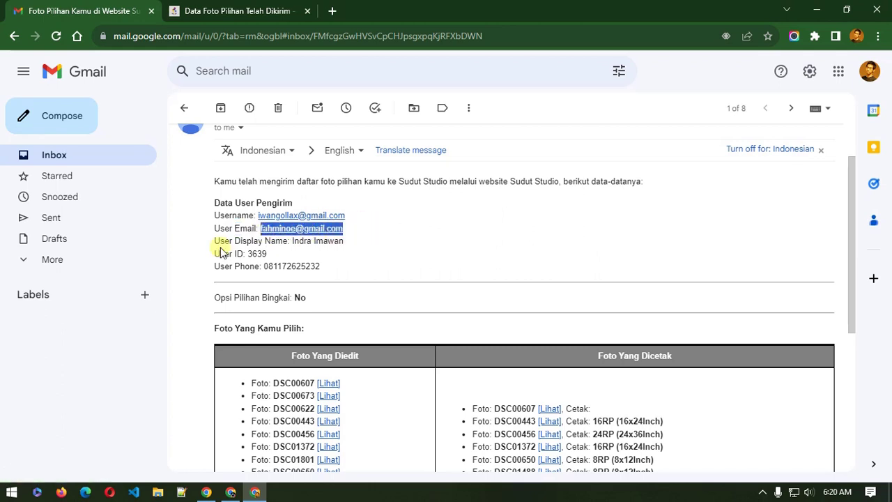
left_click(222, 252)
Step: Read down to the Ketentuan Pemilihan Foto terms, then return to the admin window
scroll(241, 260, "down", 2)
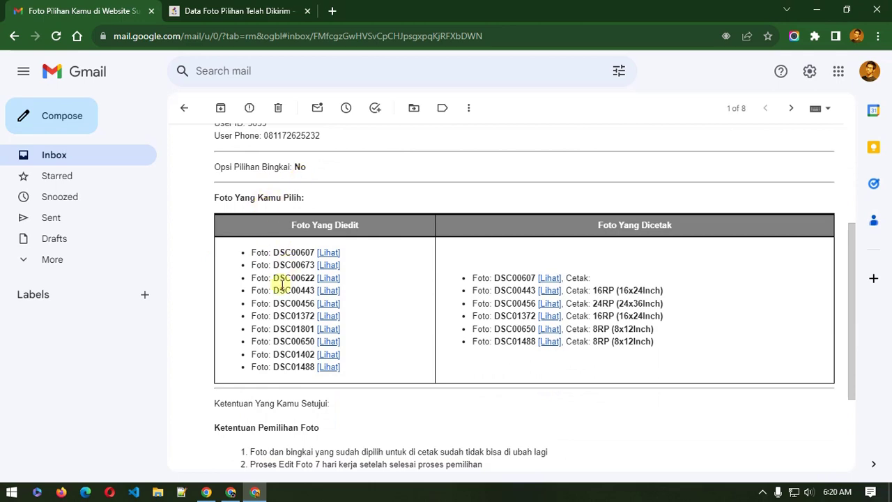
scroll(275, 282, "down", 2)
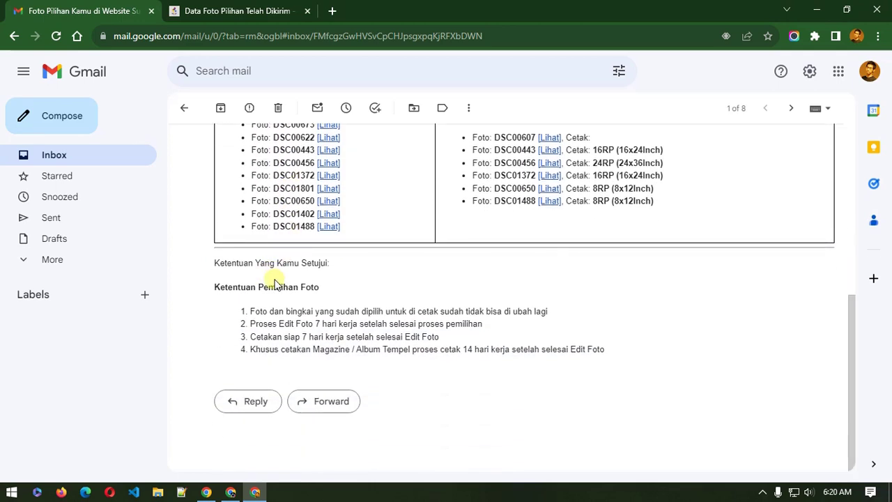
left_click_drag(241, 289, 264, 300)
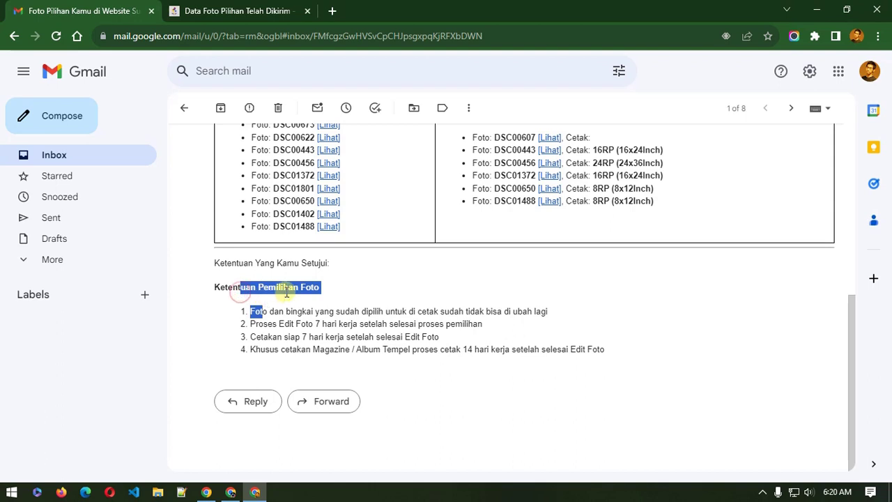
left_click(262, 292)
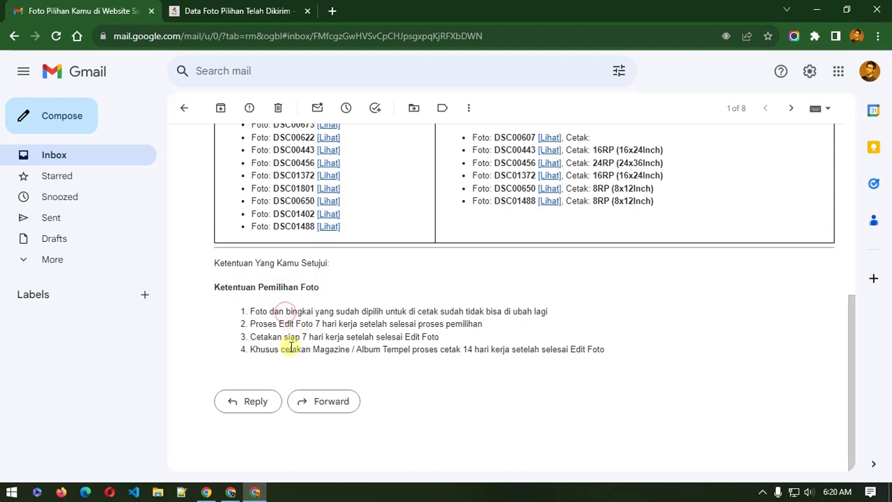
left_click(230, 487)
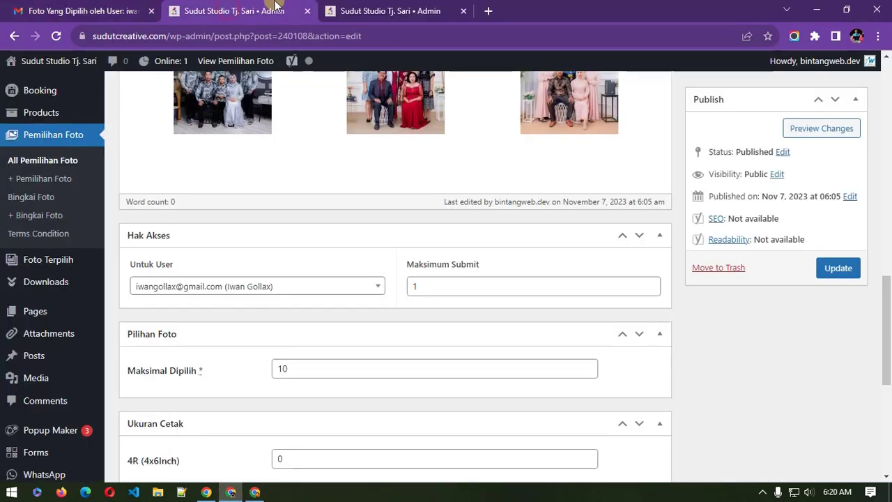
Step: Go from the client's user search results to the Foto Terpilih list
left_click(341, 10)
left_click(223, 10)
left_click(349, 7)
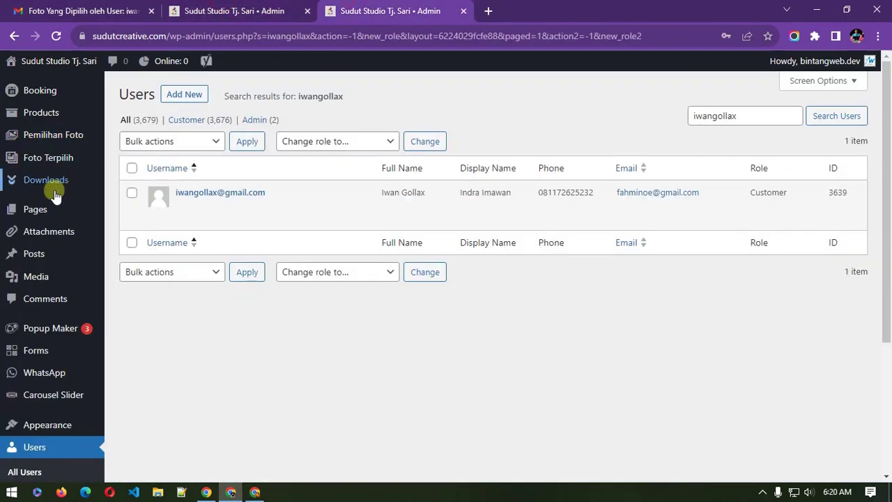
mouse_move(66, 137)
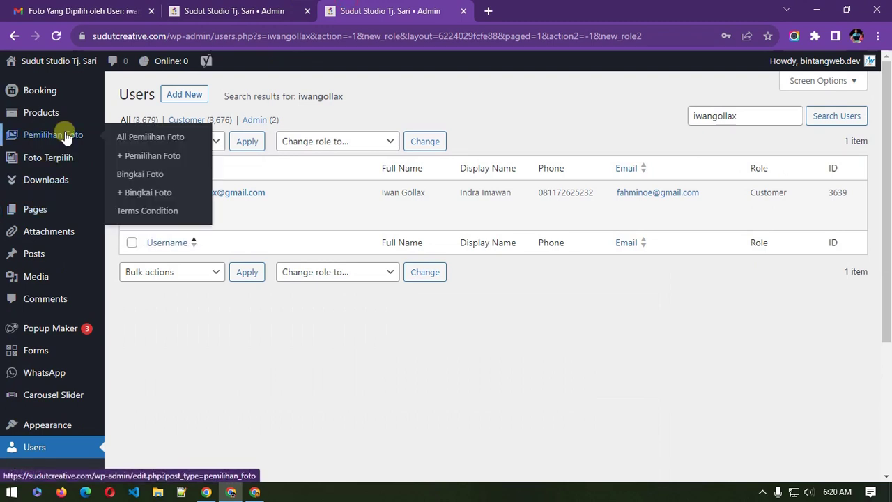
left_click(56, 95)
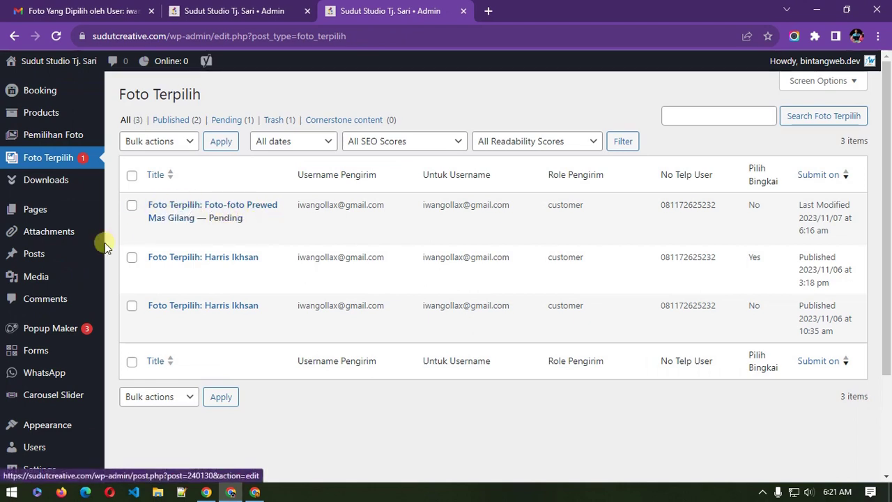
Step: Quick-edit the pending Foto Terpilih submission and update its status to Published
left_click(60, 135)
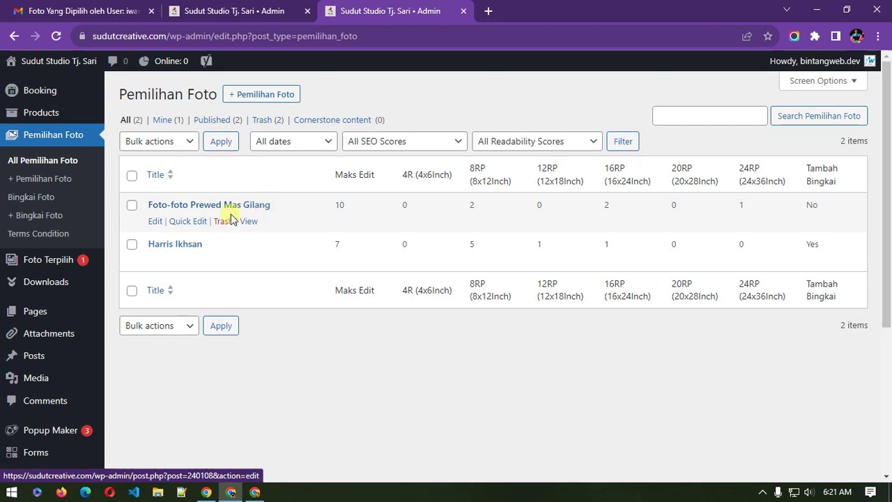
left_click(50, 262)
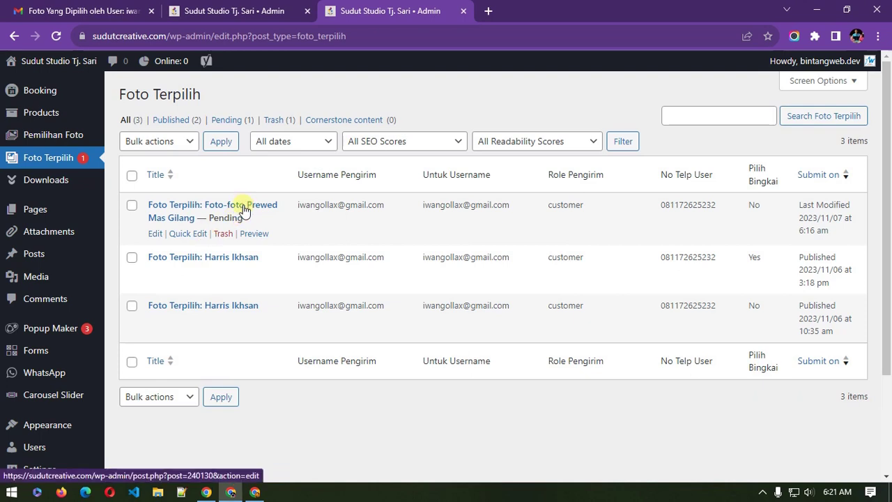
left_click(188, 233)
left_click(584, 224)
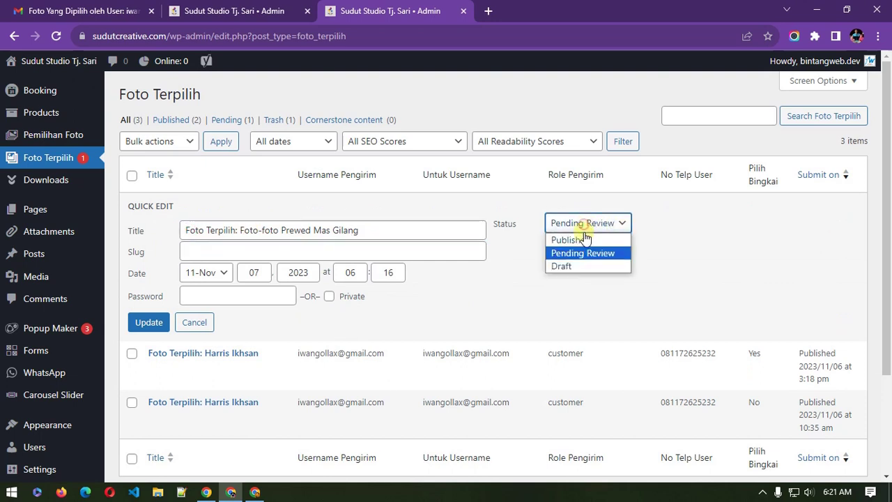
left_click(584, 241)
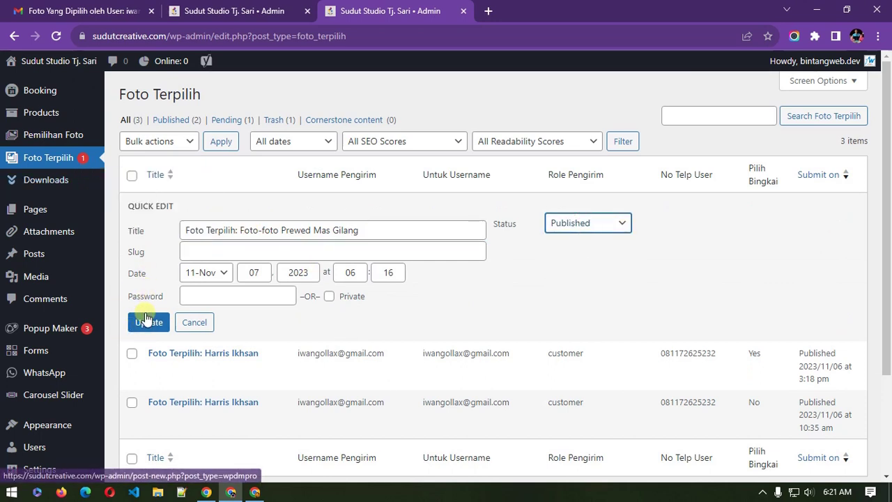
left_click(145, 324)
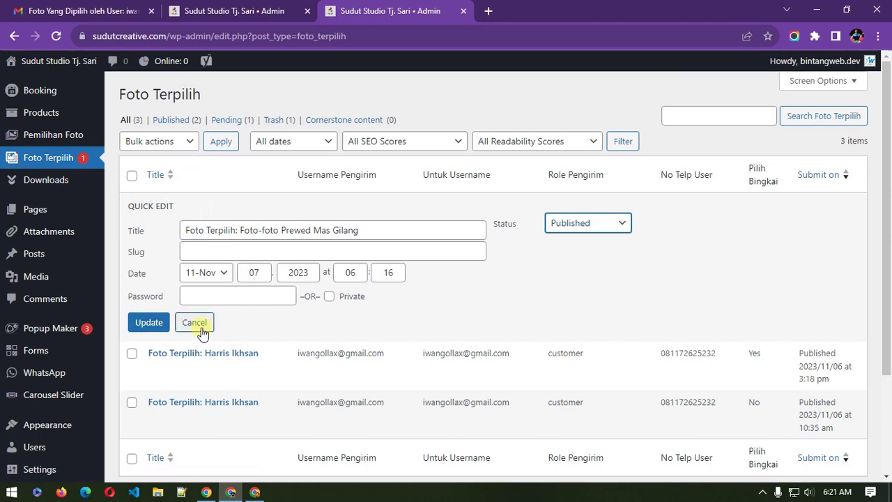
left_click(155, 323)
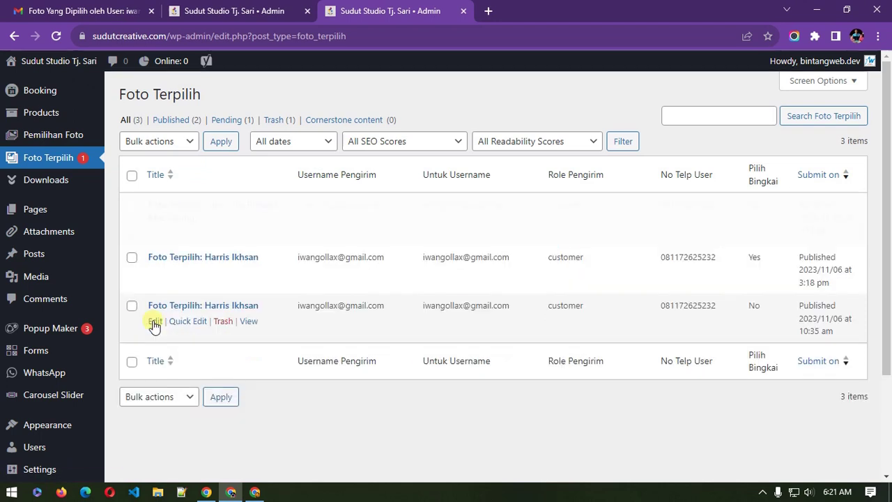
Step: Reload the Foto Terpilih list and open the published submission for editing
left_click(70, 157)
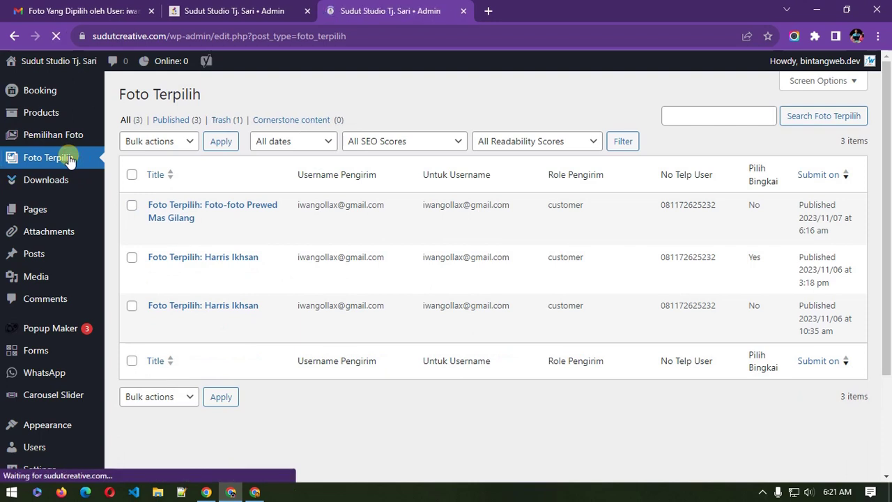
left_click(199, 209)
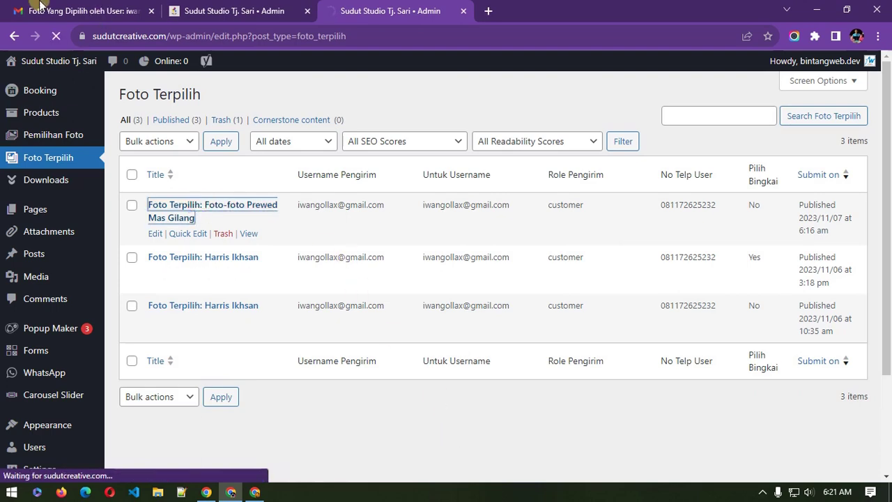
left_click(80, 10)
Step: Compare the emailed chosen-photos table with the Foto Terpilih edit page
scroll(322, 209, "up", 2)
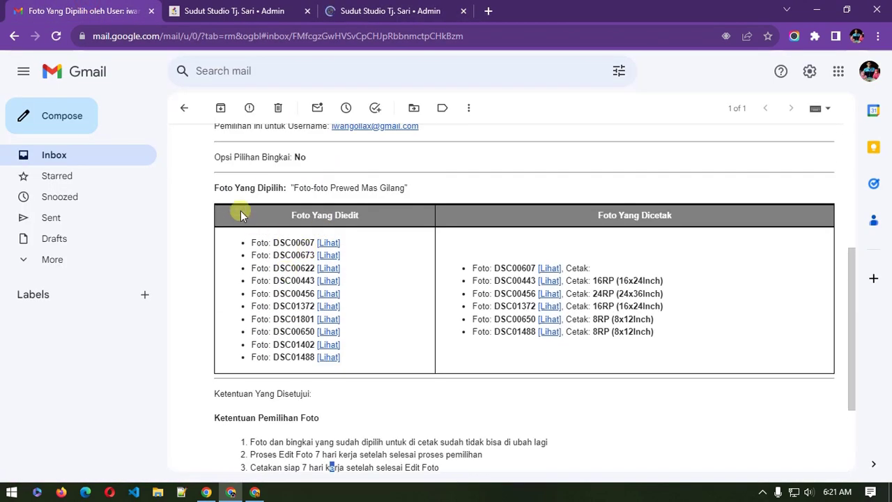
left_click_drag(242, 214, 411, 342)
scroll(410, 341, "up", 4)
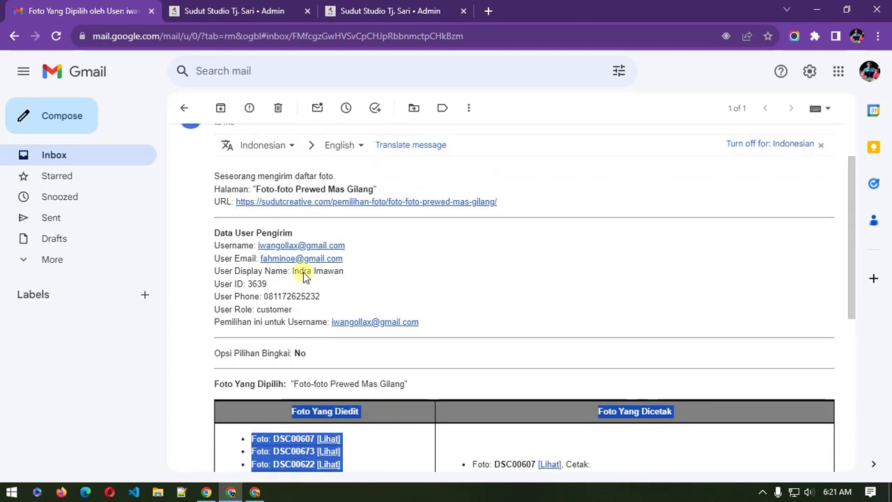
left_click(240, 9)
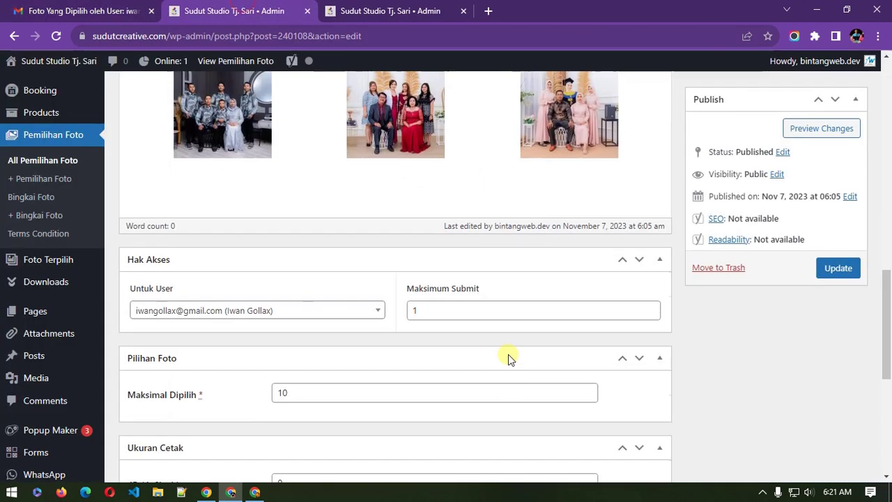
scroll(508, 354, "up", 2)
scroll(302, 336, "down", 3)
scroll(305, 338, "up", 5)
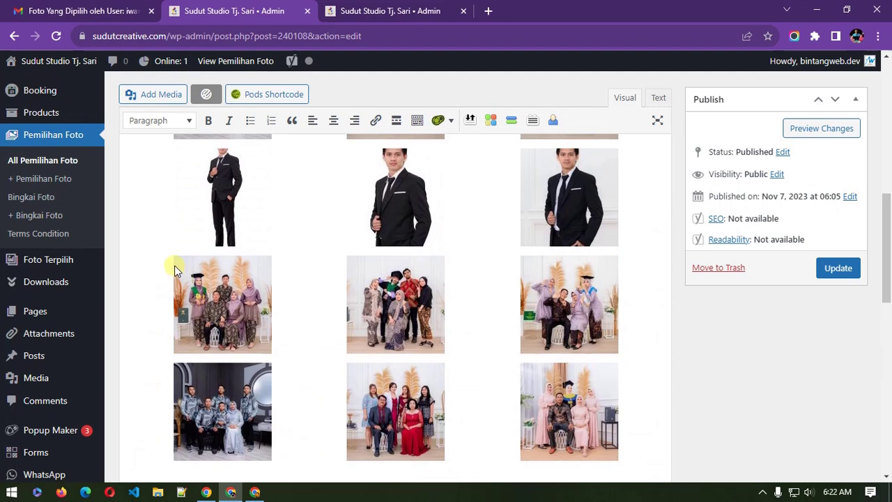
left_click(365, 9)
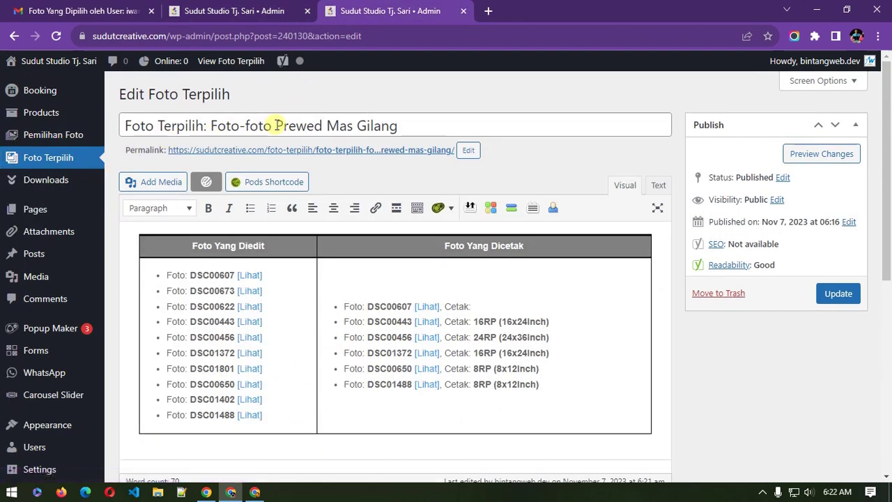
Step: Preview the linked DSC00607 and DSC00443 images from the printed photos list
left_click(350, 326)
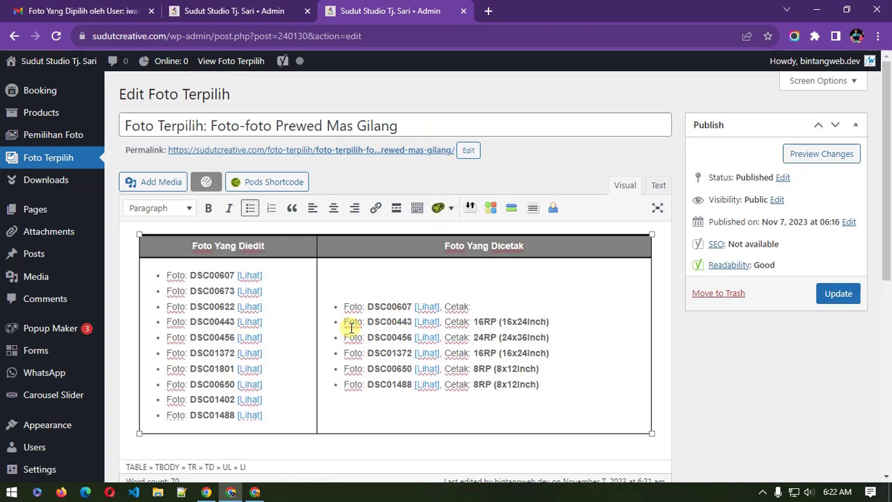
left_click(256, 275)
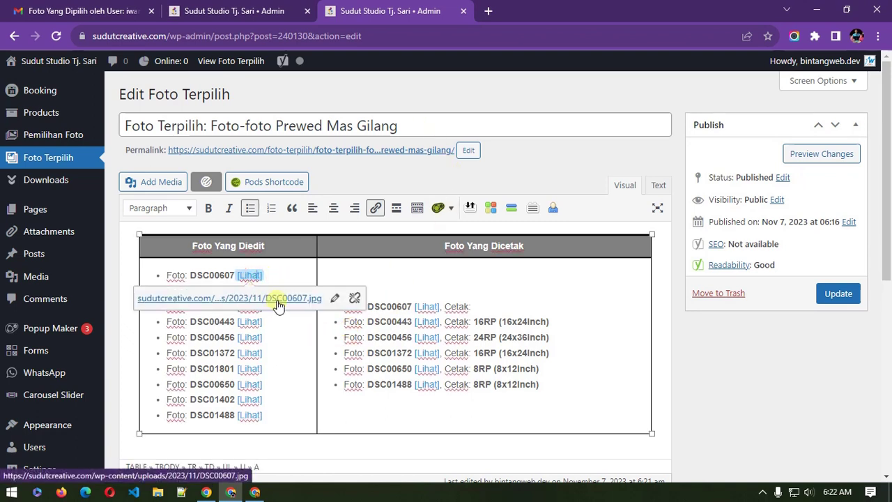
left_click(277, 299)
left_click(621, 11)
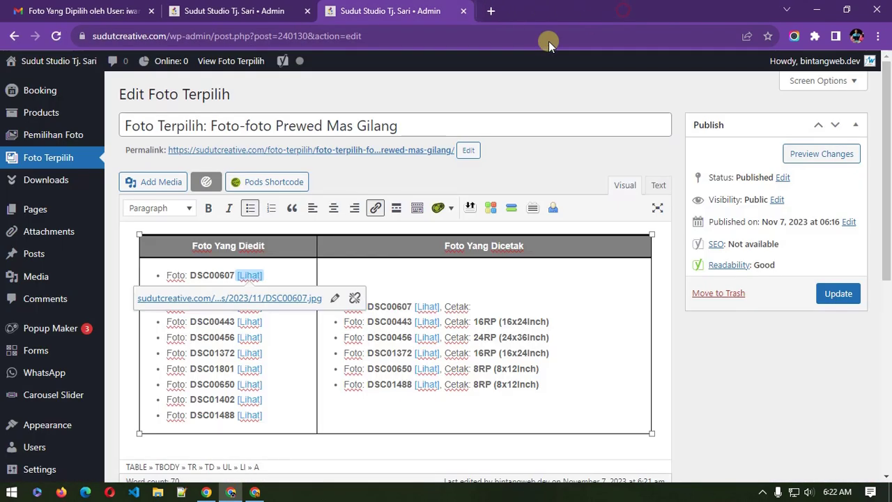
left_click(427, 321)
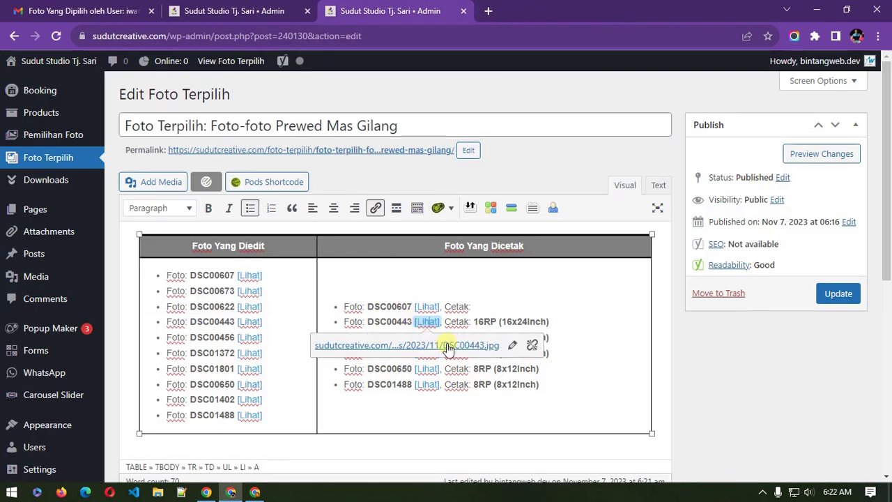
left_click(448, 346)
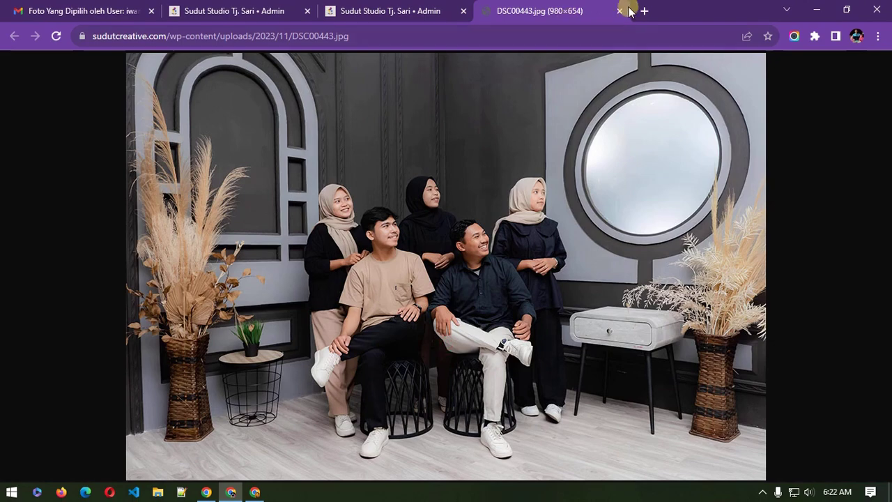
left_click(621, 11)
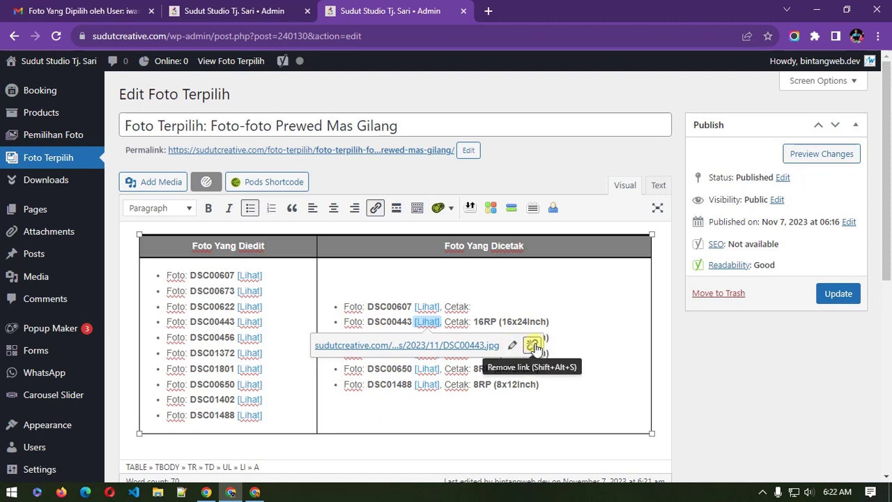
left_click(563, 353)
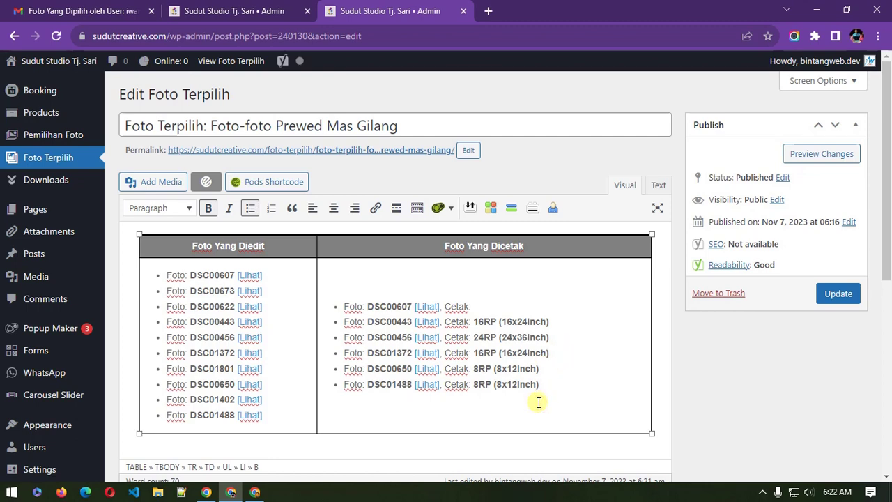
Step: Select and copy the whole chosen-photos table
key("ctrl+a")
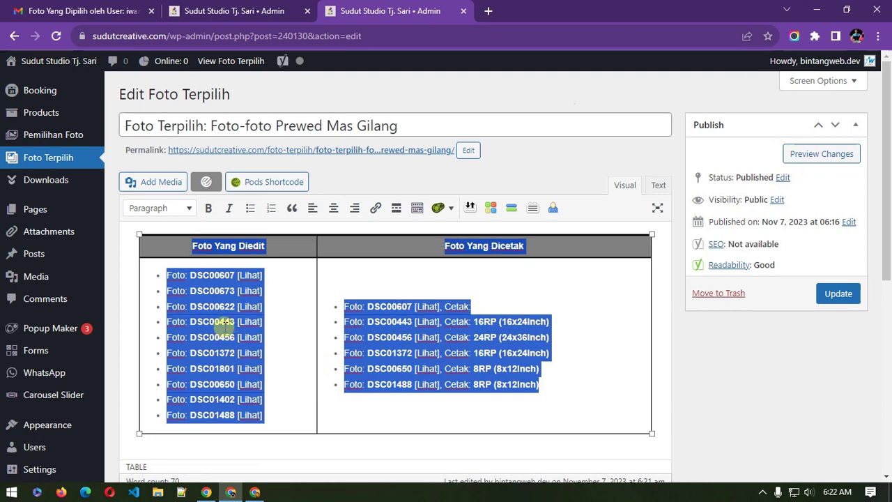
right_click(227, 326)
left_click(269, 144)
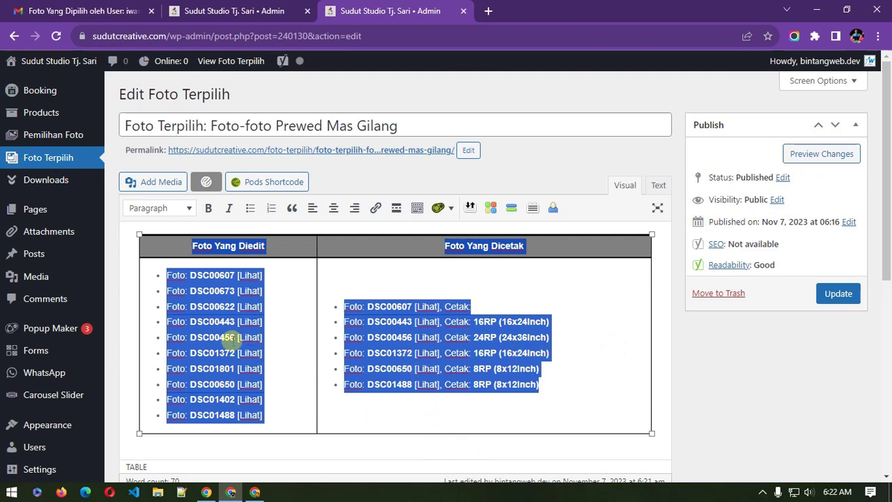
left_click(232, 339)
Step: Review the Data Lainnya fields: frame option, recipient username, sender, phone, selection link and terms
scroll(232, 339, "down", 1)
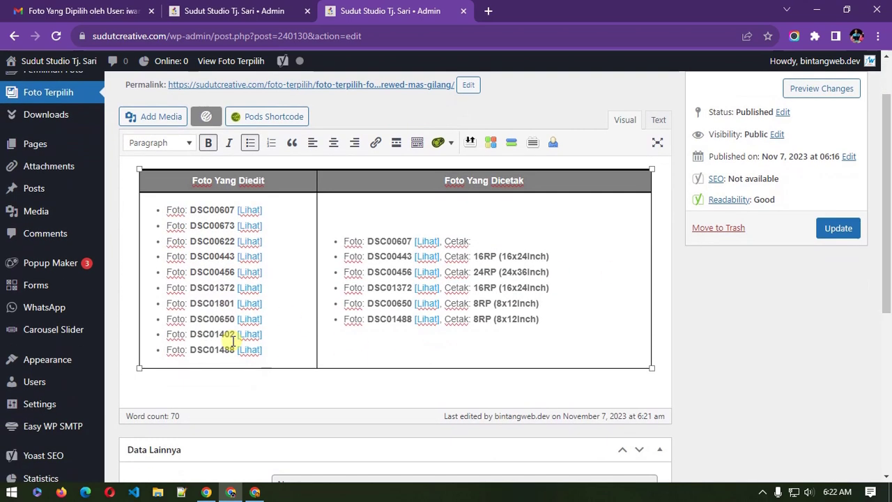
left_click(659, 358)
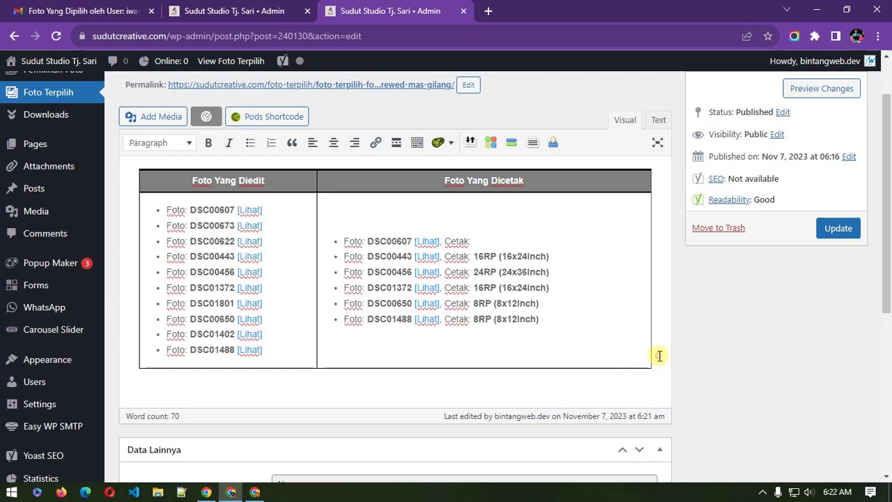
scroll(659, 355, "down", 3)
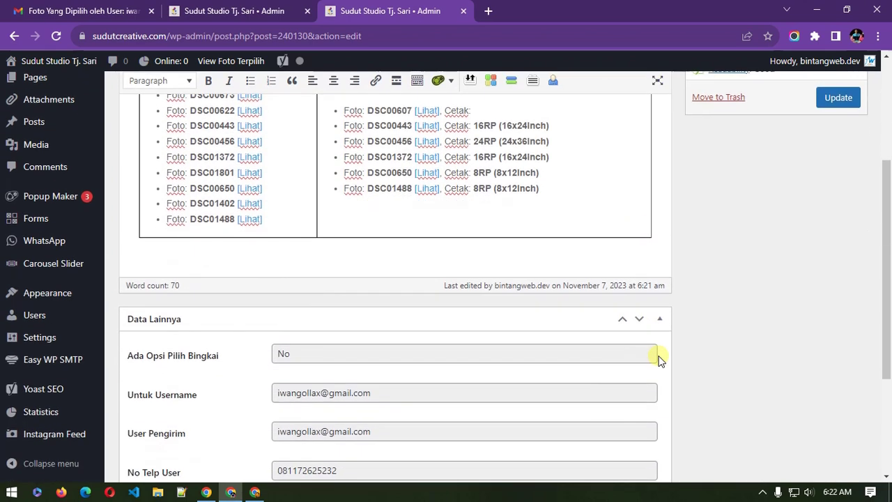
scroll(295, 293, "down", 1)
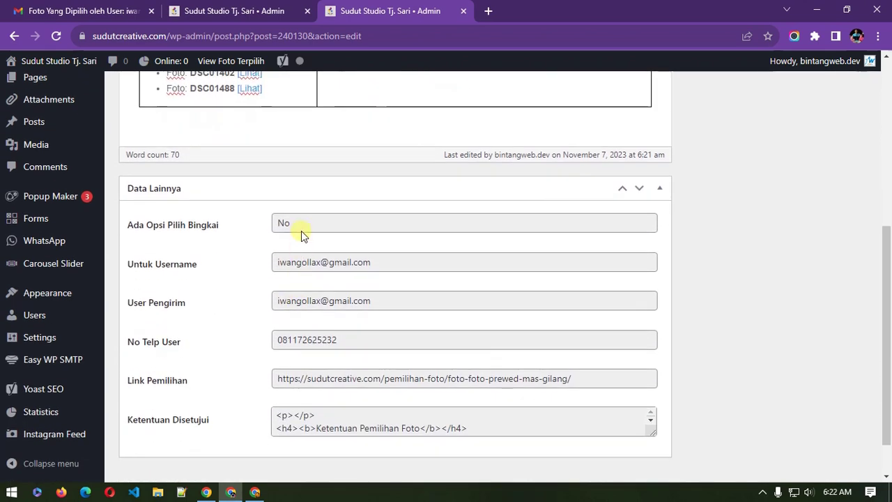
left_click(302, 223)
left_click(314, 265)
left_click(320, 301)
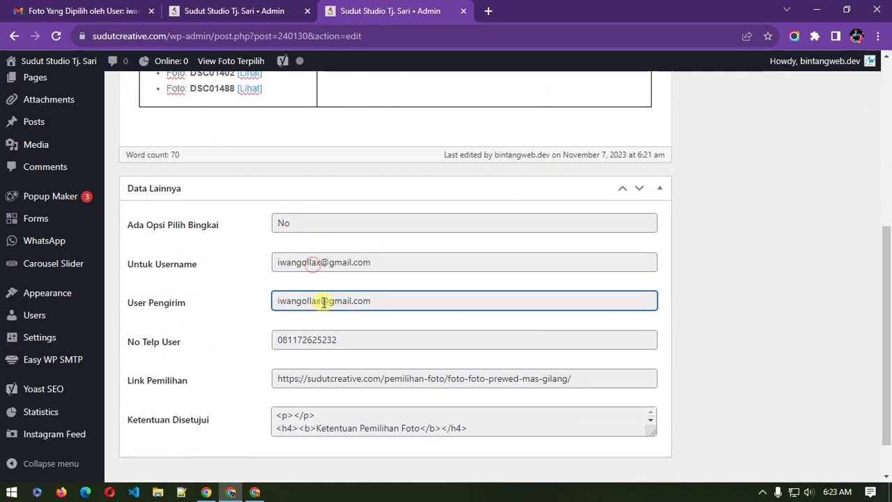
left_click(313, 339)
left_click(334, 383)
left_click(339, 426)
scroll(337, 425, "down", 3)
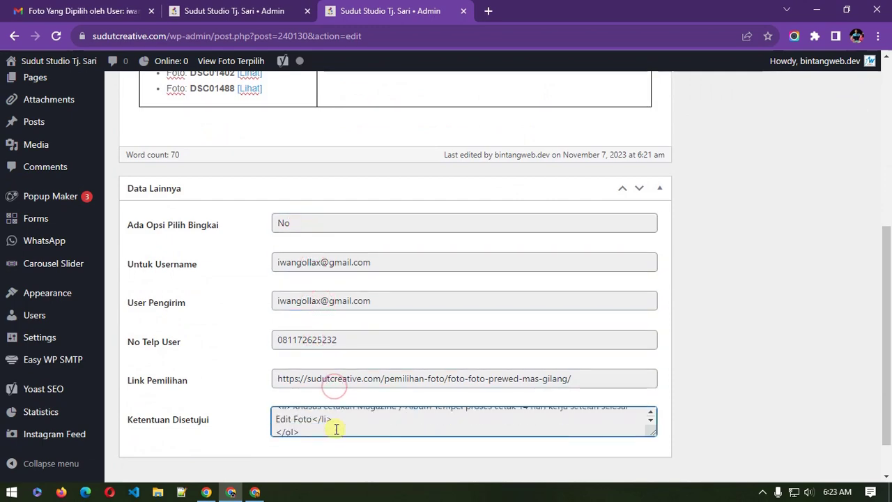
scroll(278, 430, "up", 5)
scroll(273, 399, "down", 1)
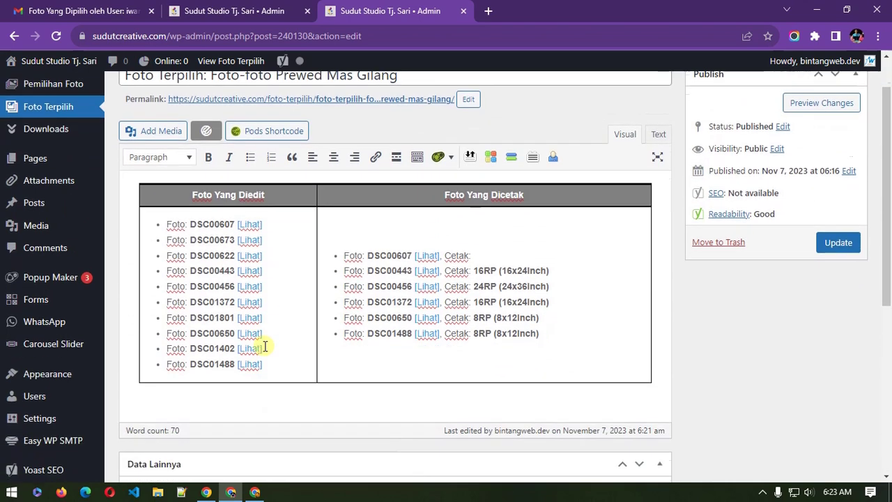
Step: Check the DSC01488 link and DSC00456 print size, then return to the Pemilihan Foto settings
left_click(249, 349)
left_click(444, 377)
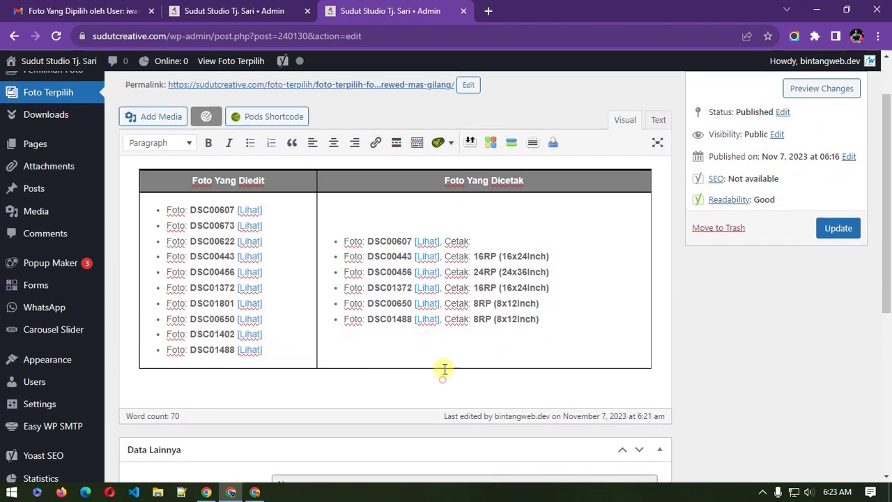
scroll(436, 342, "up", 1)
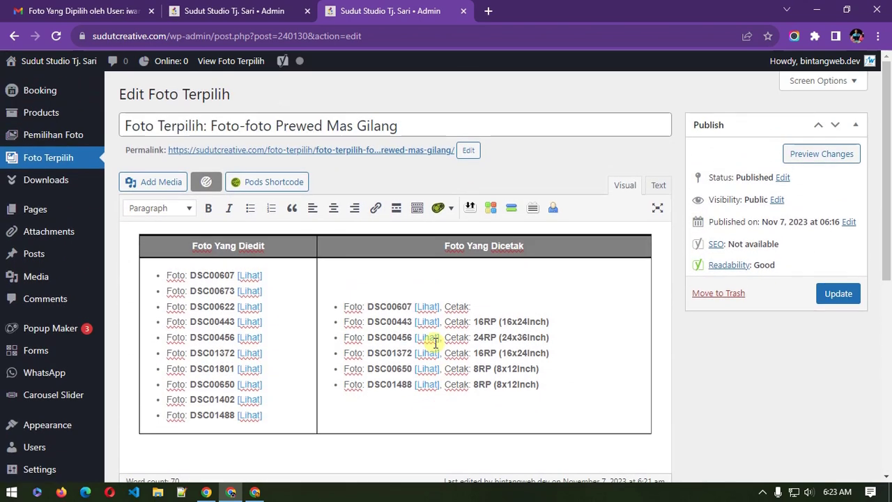
left_click(506, 338)
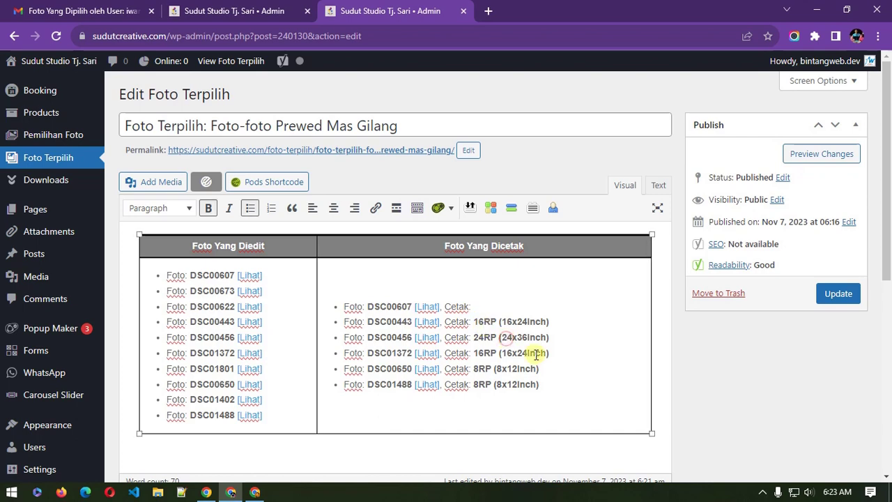
left_click(737, 392)
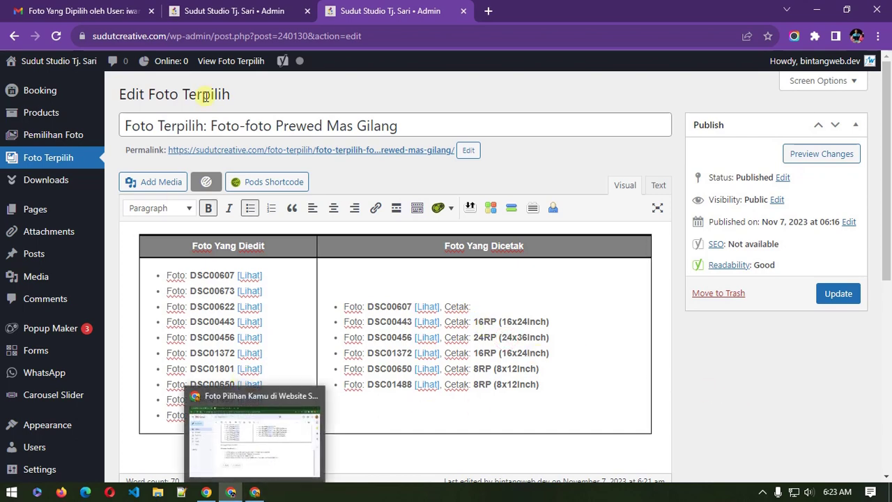
left_click(221, 8)
scroll(692, 446, "up", 1)
scroll(696, 432, "down", 5)
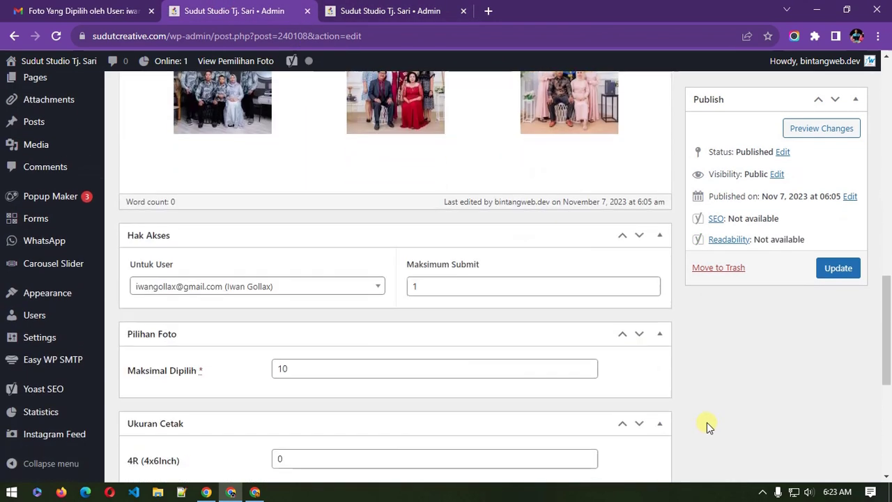
left_click(254, 490)
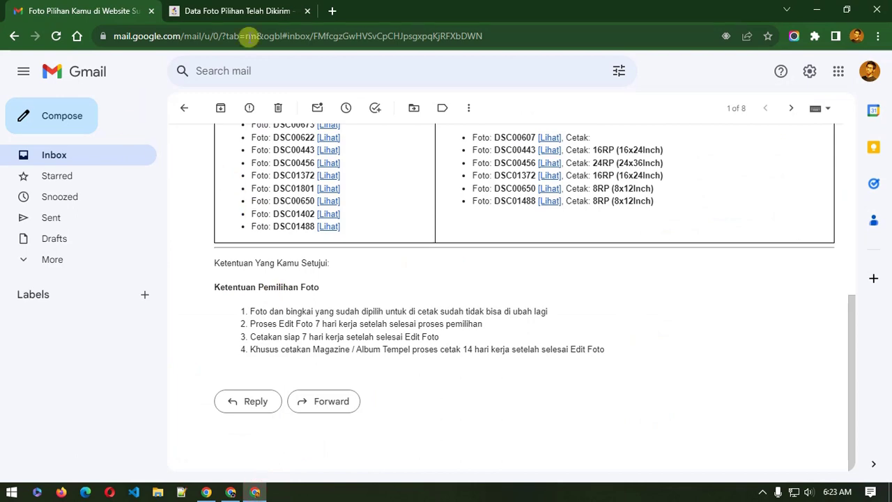
left_click(250, 10)
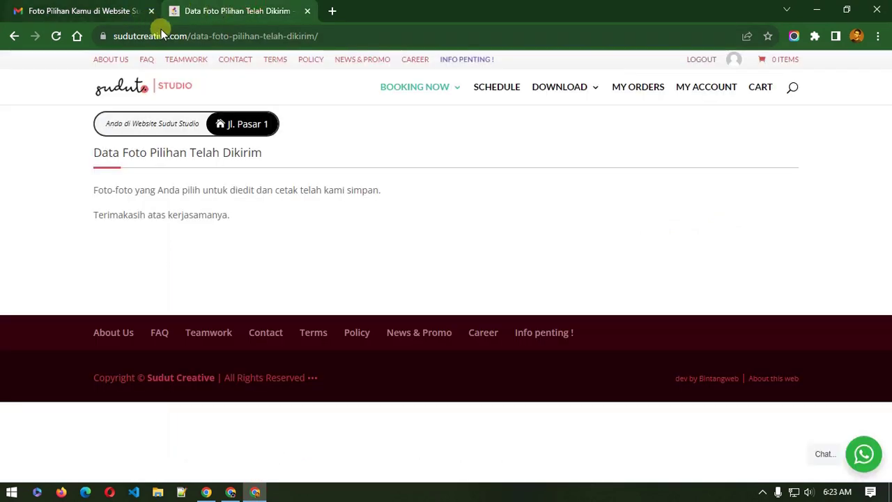
left_click(230, 492)
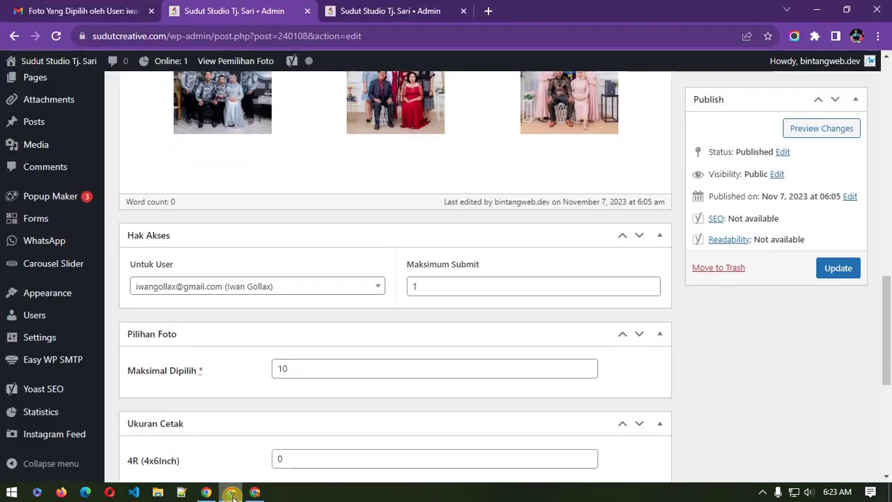
scroll(124, 271, "up", 10)
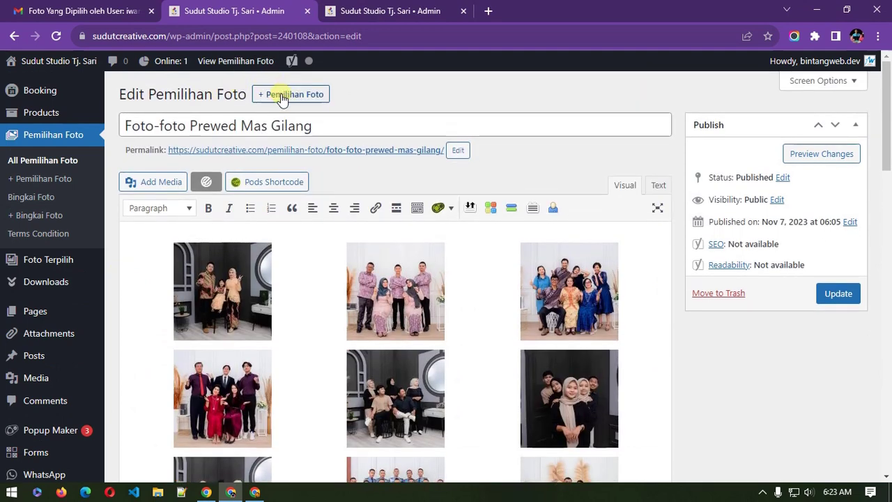
left_click(40, 160)
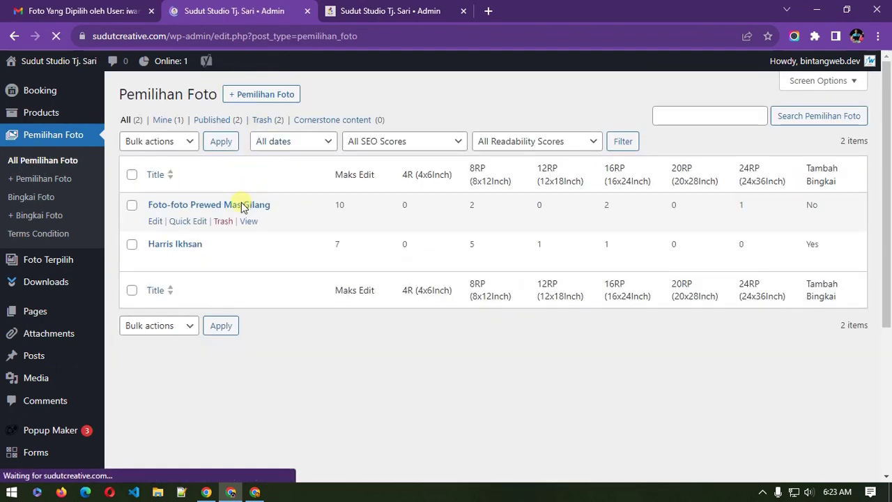
right_click(244, 225)
right_click(248, 223)
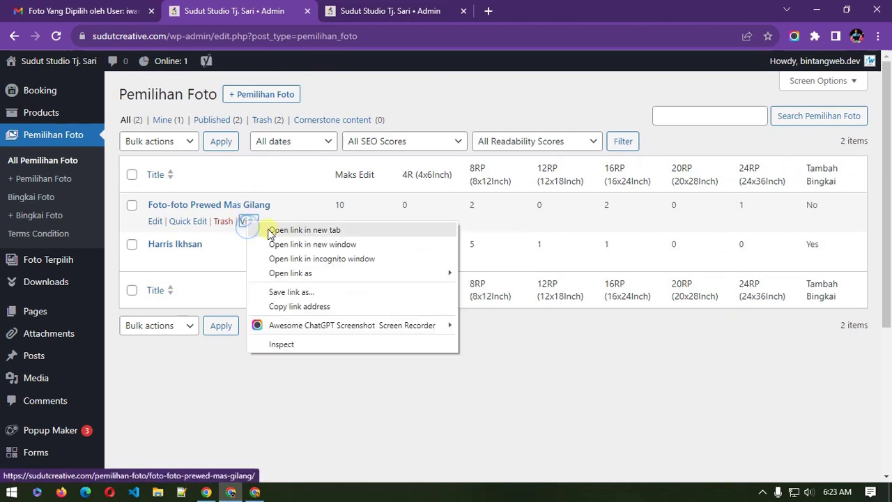
left_click(299, 306)
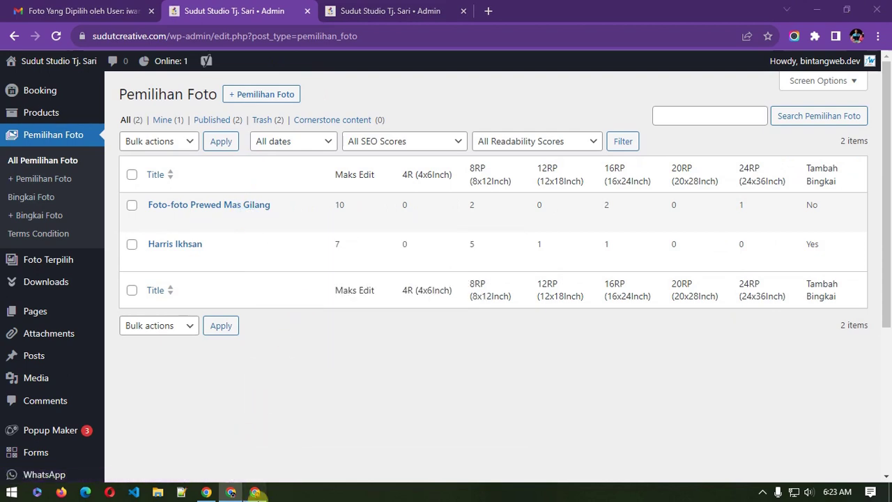
left_click(255, 492)
left_click(355, 40)
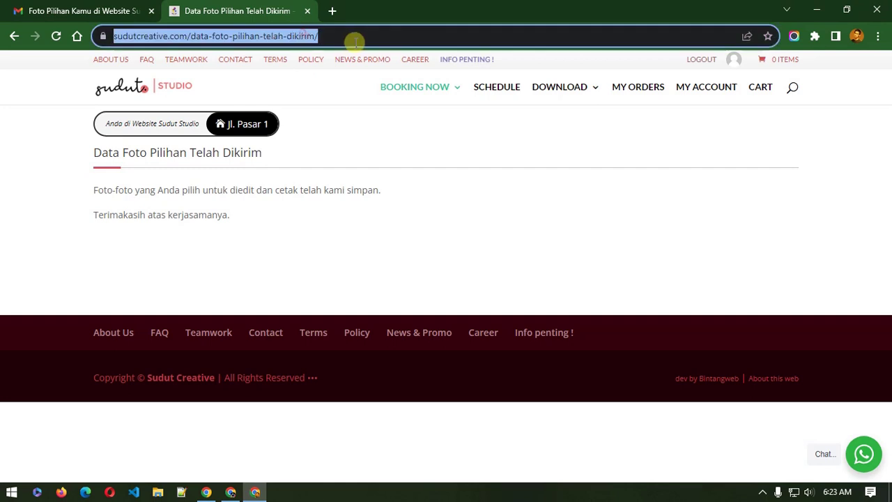
key("ctrl+v")
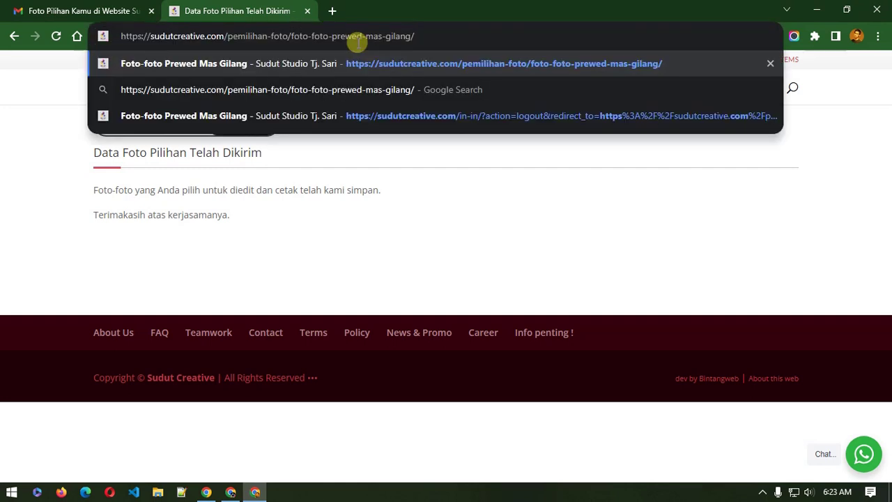
key("Return")
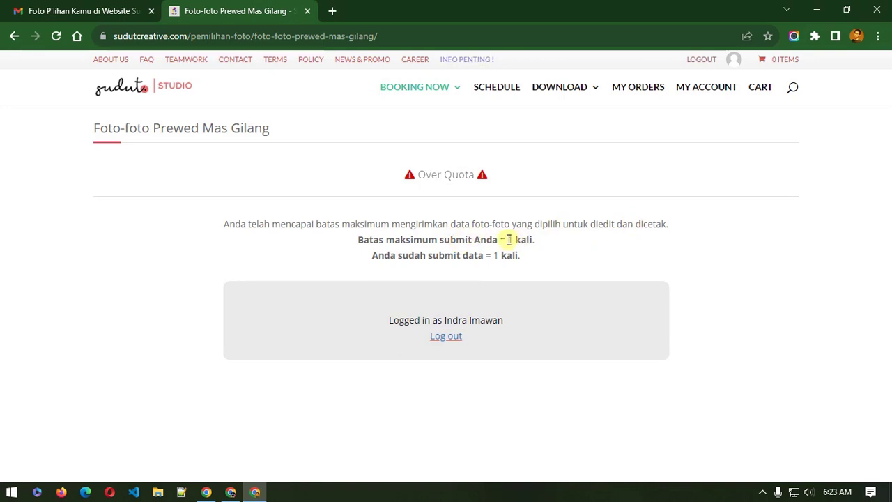
left_click_drag(508, 239, 531, 239)
left_click(413, 257)
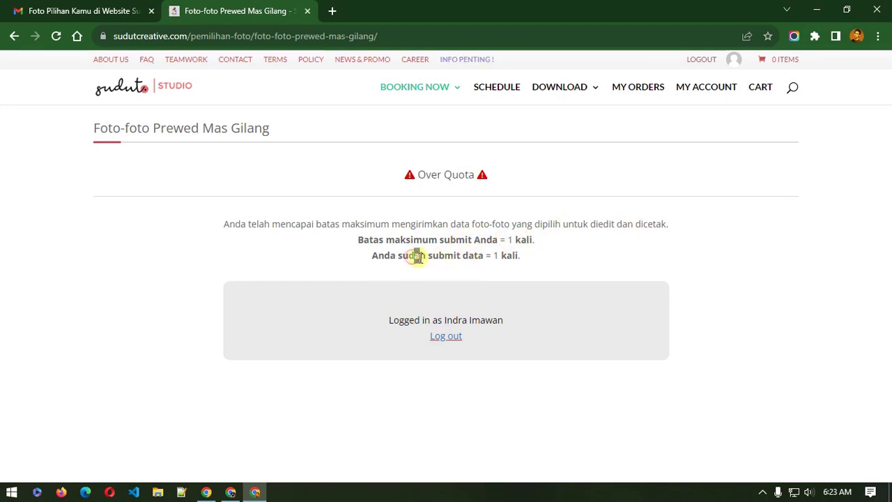
left_click_drag(417, 256, 443, 255)
left_click_drag(499, 255, 507, 255)
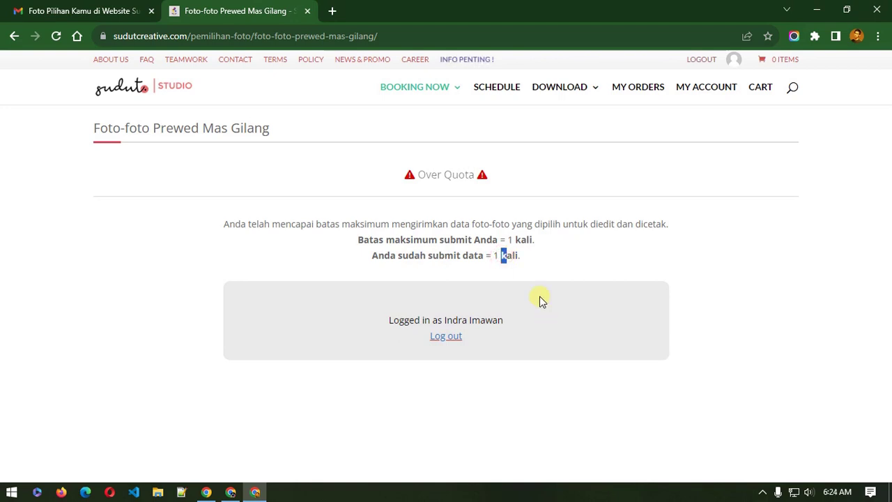
Step: Raise the Foto-foto Prewed Mas Gilang entry's Maksimum Submit from 1 to 2 and update it
left_click(231, 490)
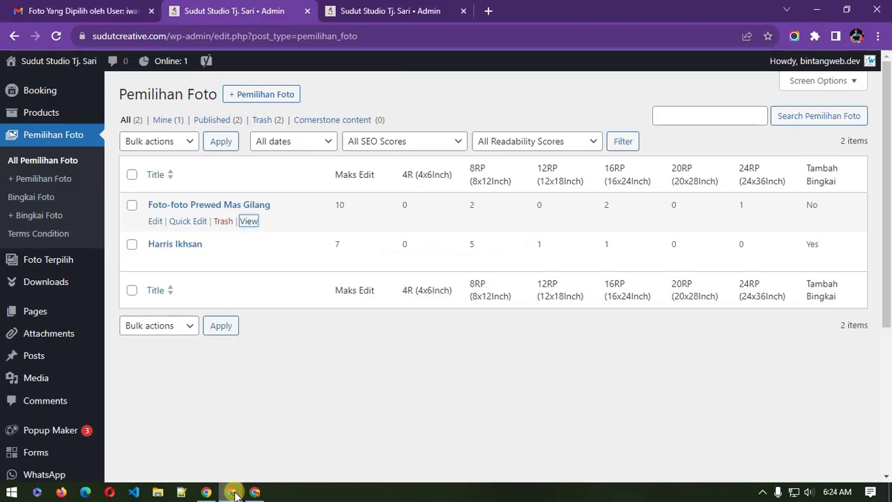
left_click(185, 206)
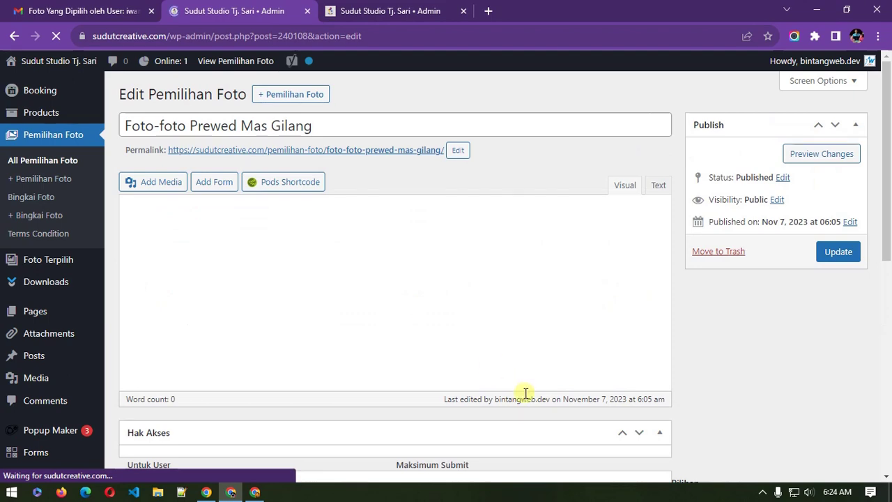
scroll(735, 356, "down", 5)
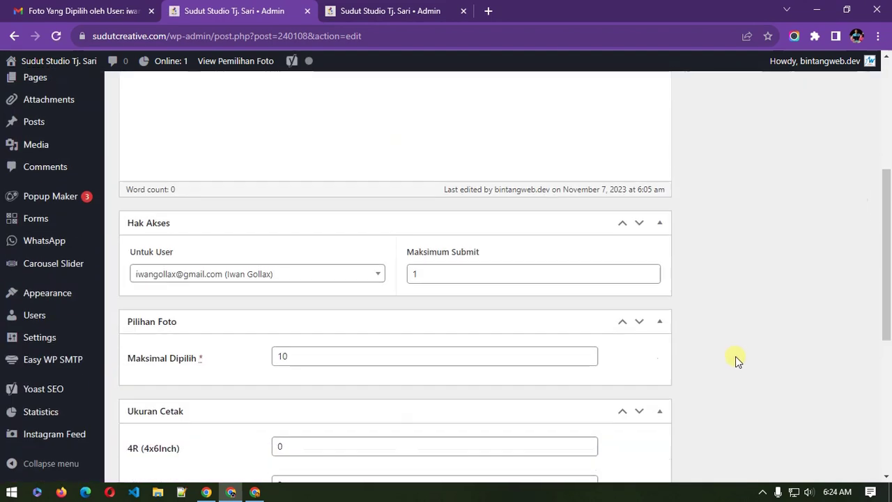
scroll(737, 356, "down", 5)
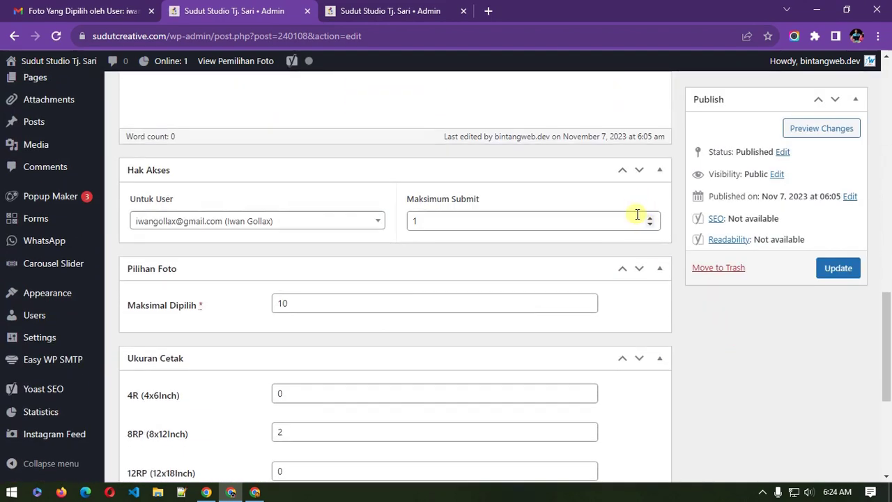
left_click(649, 217)
left_click(849, 268)
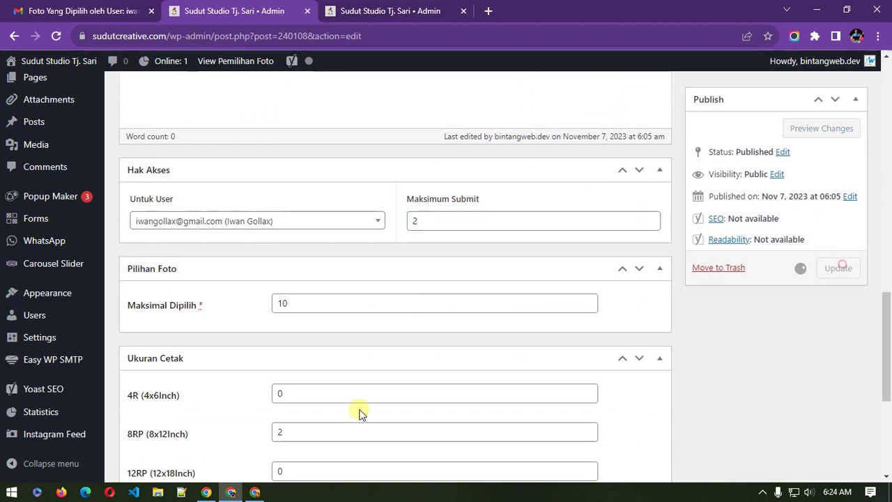
Step: Set Tambah Bingkai to Yes on the entry and update it
left_click(255, 492)
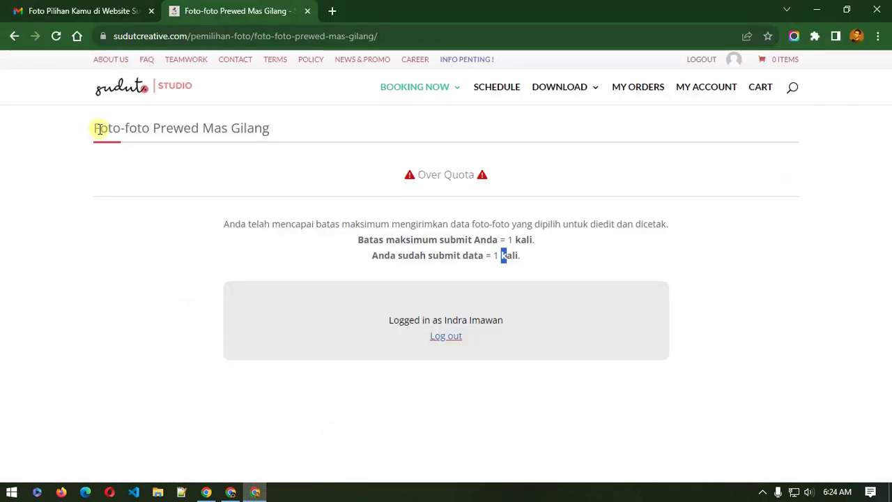
left_click(123, 329)
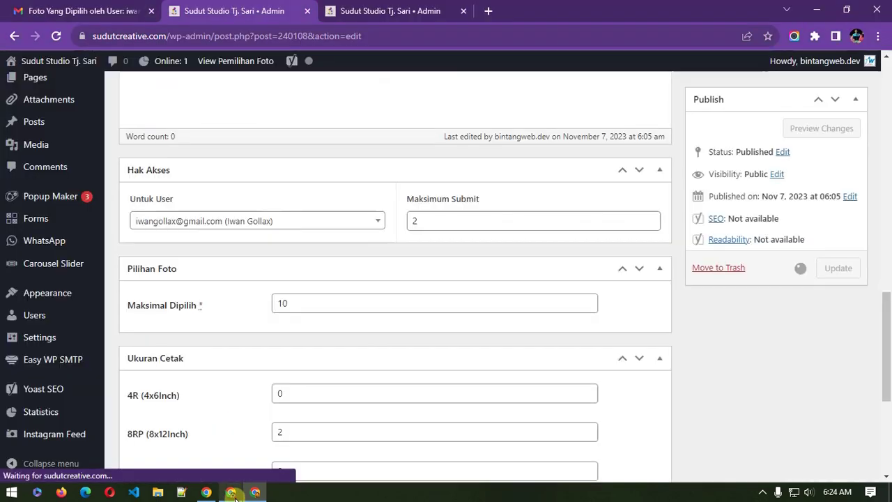
left_click(231, 492)
scroll(800, 421, "down", 1)
scroll(798, 418, "down", 8)
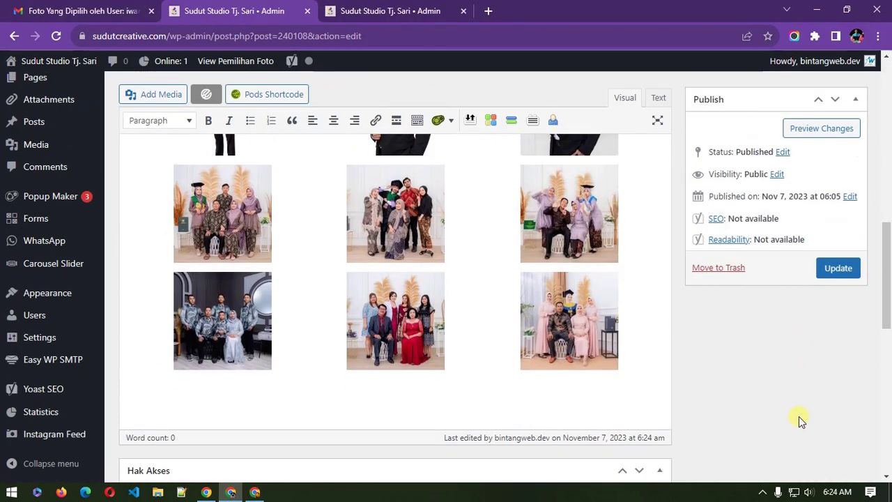
scroll(444, 332, "down", 5)
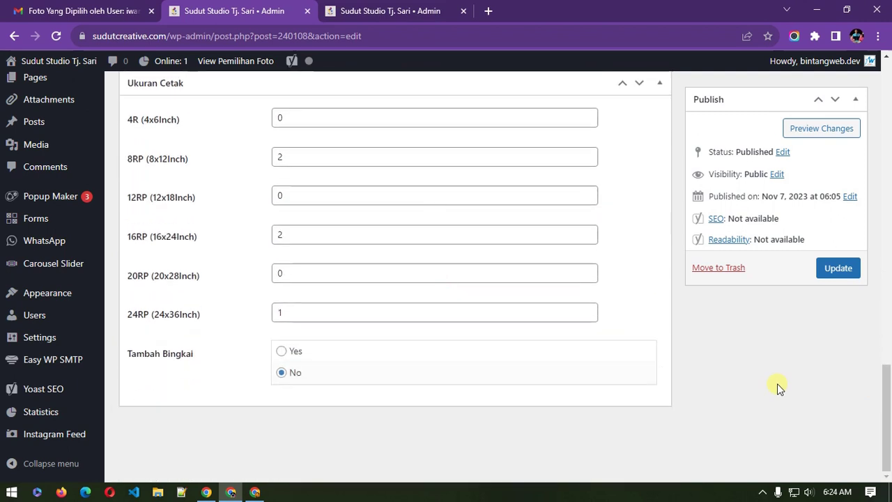
left_click(291, 357)
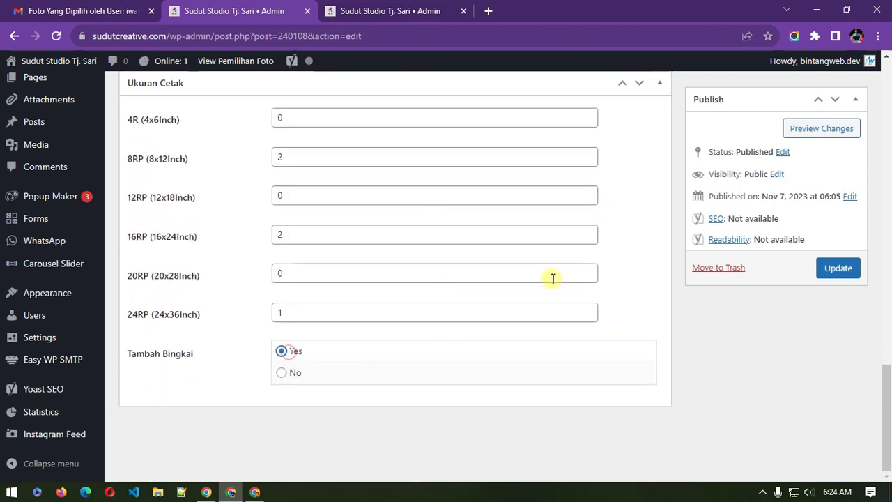
left_click(833, 271)
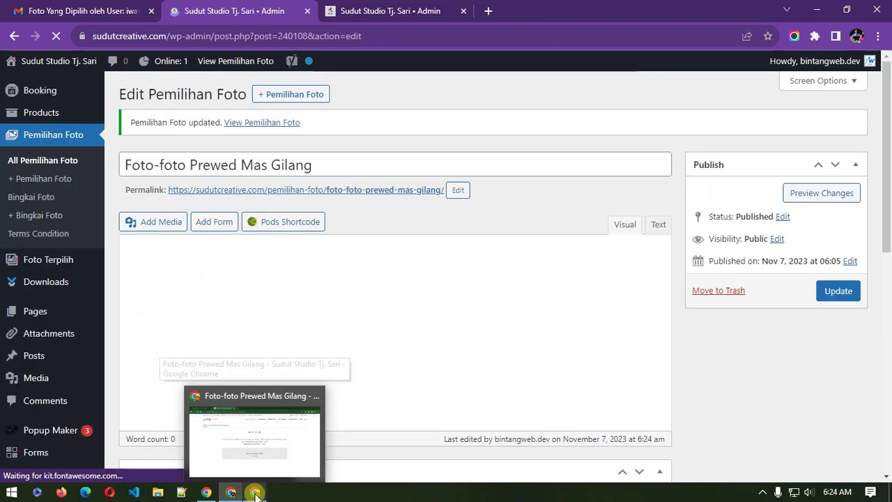
left_click(256, 493)
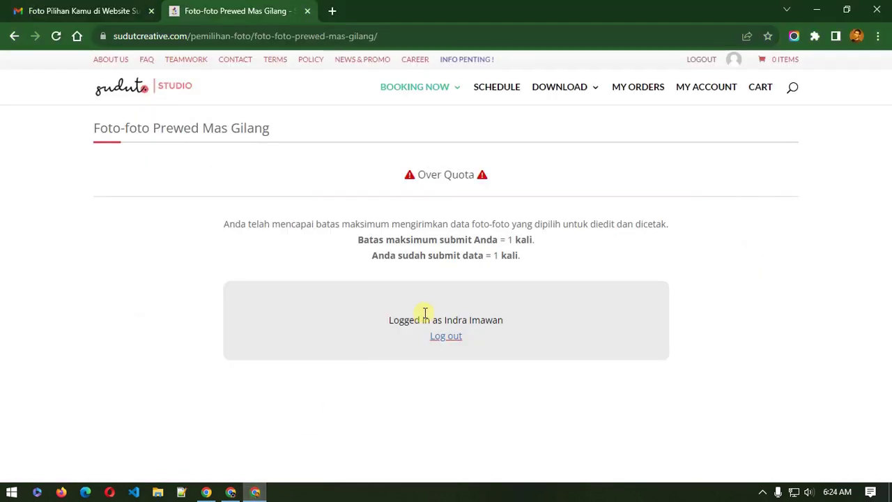
Step: Reload the page and pick ten photos for editing, DSC00607 through DSC01364, then continue
left_click(56, 36)
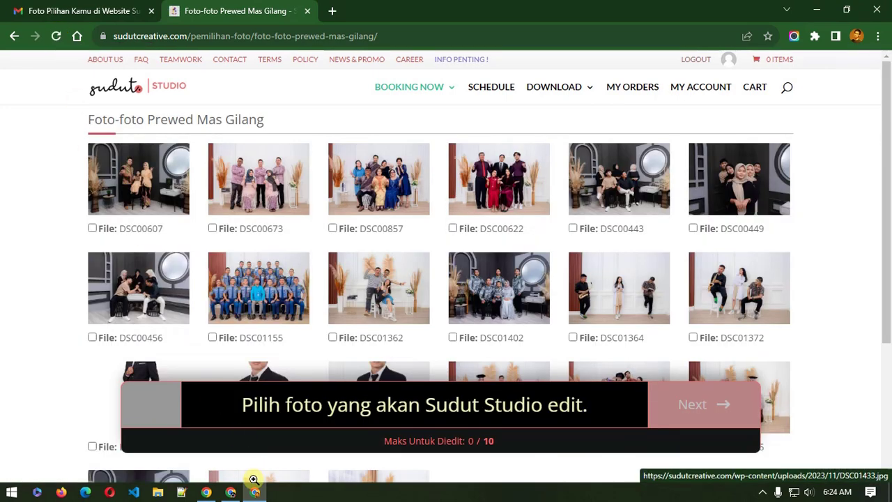
left_click(124, 232)
left_click(250, 232)
left_click(335, 226)
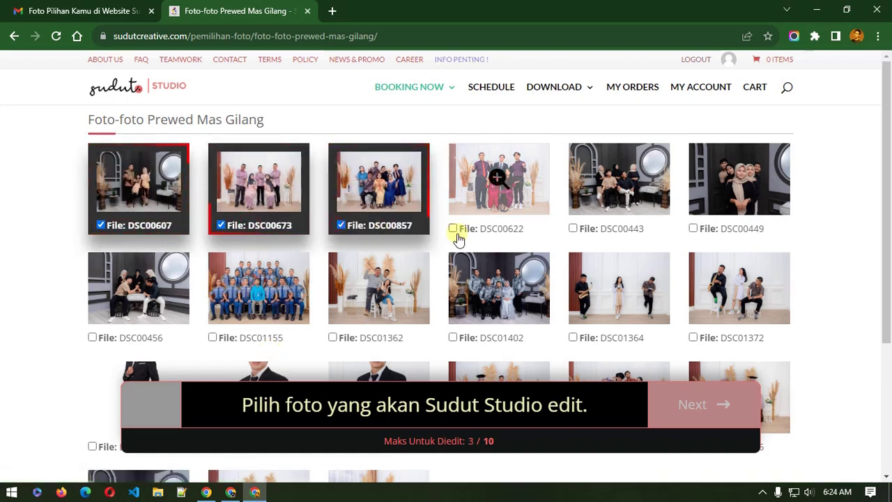
left_click(462, 234)
scroll(474, 249, "down", 2)
left_click(368, 209)
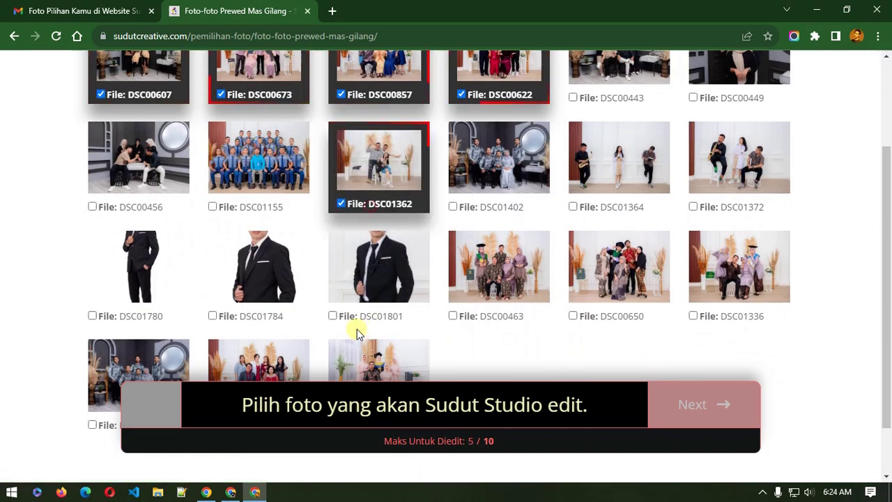
left_click(358, 317)
left_click(271, 312)
scroll(503, 309, "down", 1)
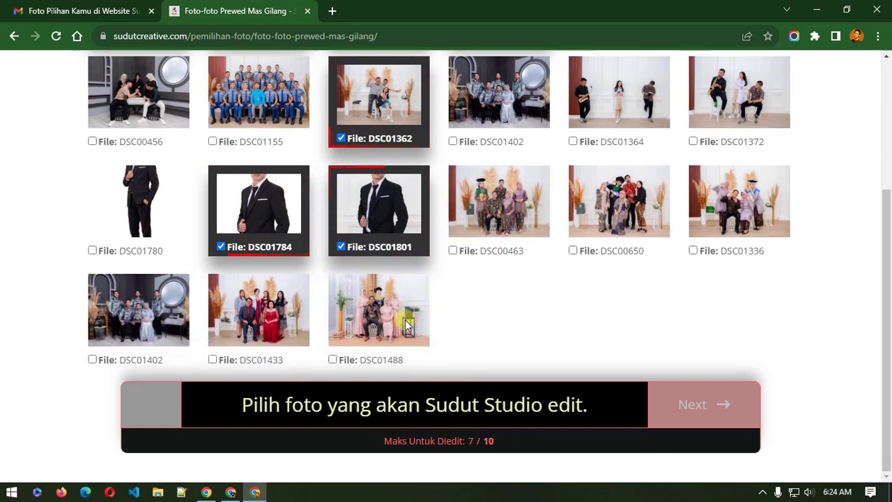
left_click(352, 359)
left_click(490, 258)
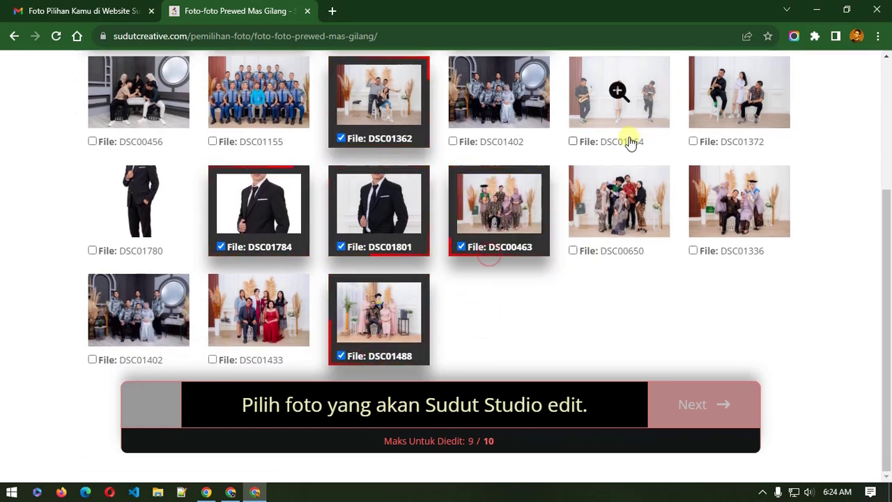
left_click(629, 139)
left_click(703, 417)
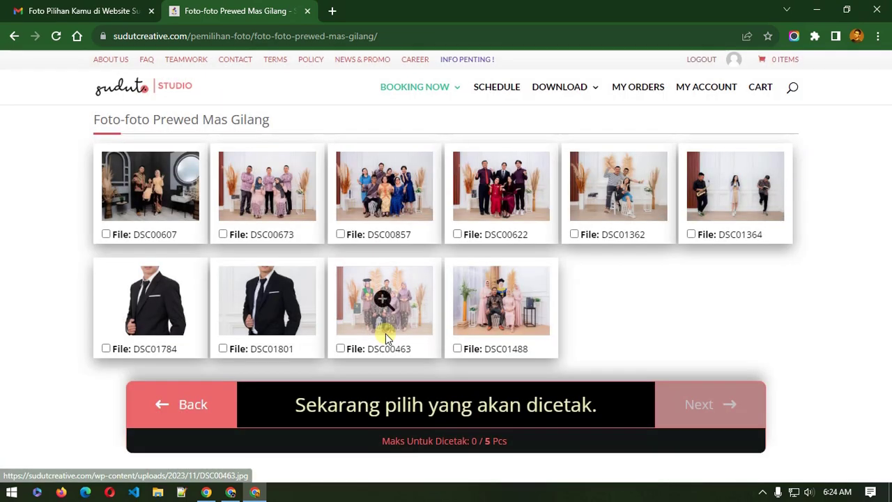
Step: Mark DSC00673, DSC00857, DSC00622, DSC00463 and DSC01801 for printing and continue
left_click(231, 234)
left_click(391, 236)
left_click(499, 234)
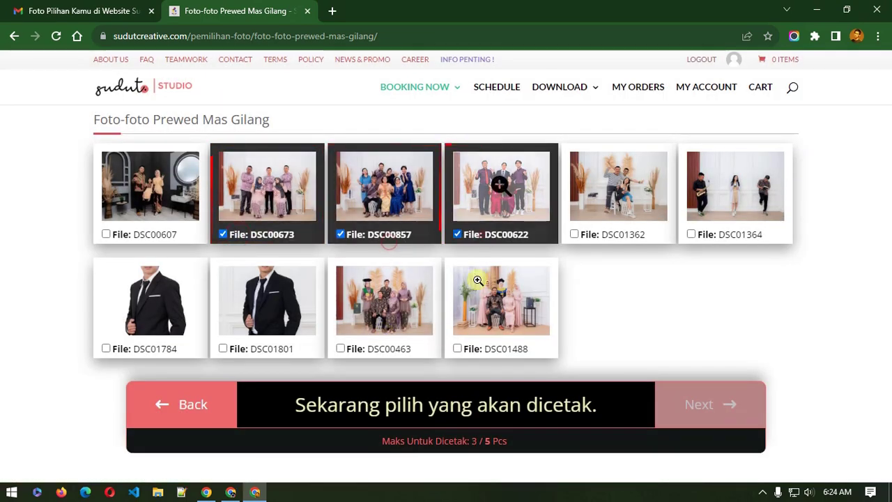
left_click(382, 350)
left_click(265, 350)
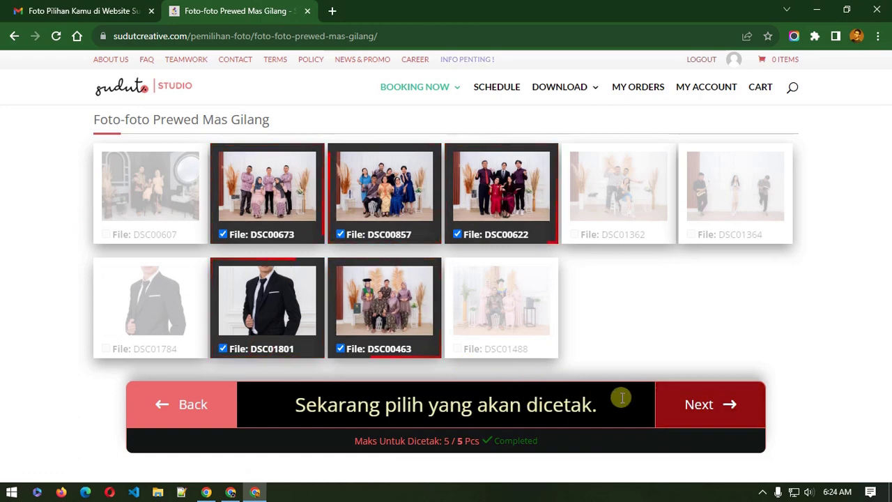
left_click(692, 412)
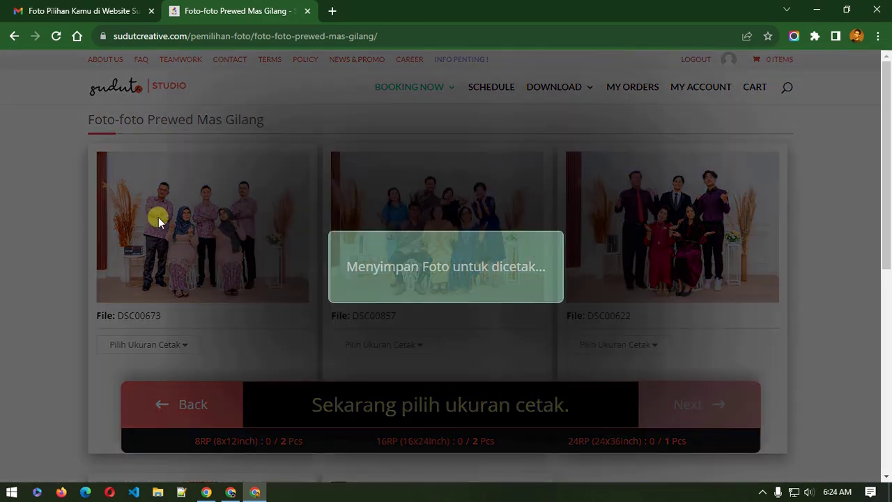
Step: Give DSC00673 an 8RP (8x12 inch) print size with the GF108W frame
scroll(158, 222, "down", 3)
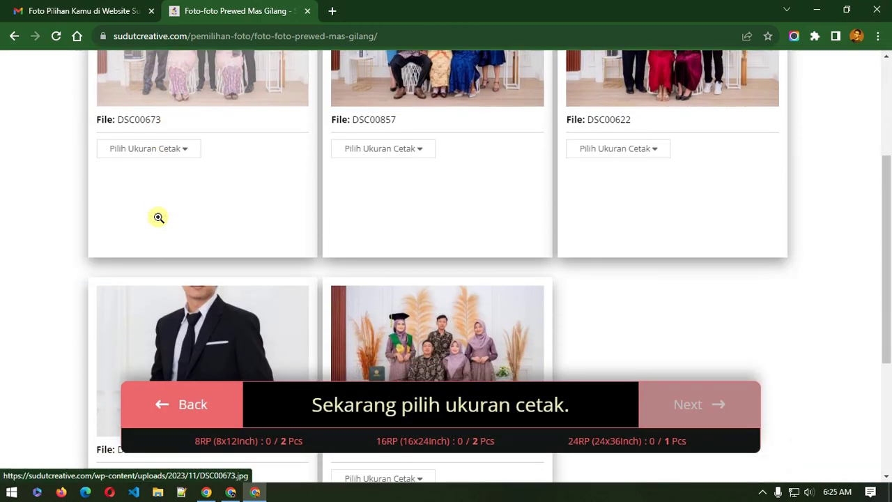
left_click(147, 146)
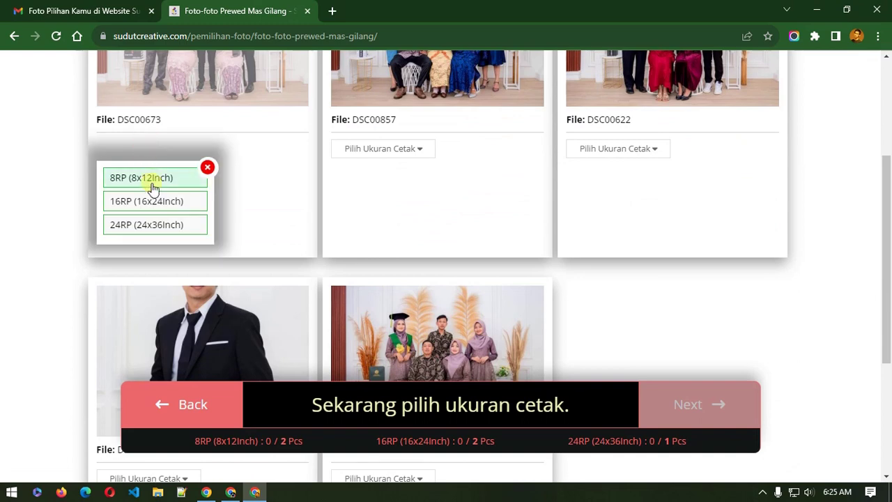
left_click(154, 183)
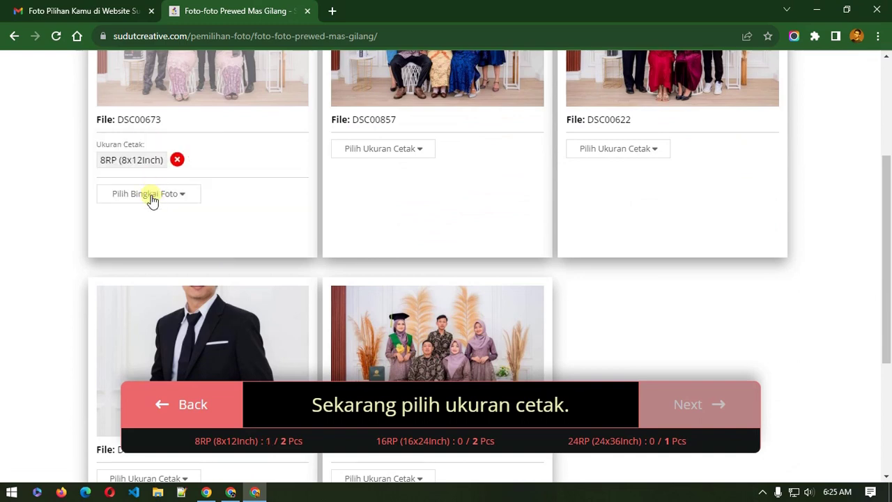
left_click(152, 195)
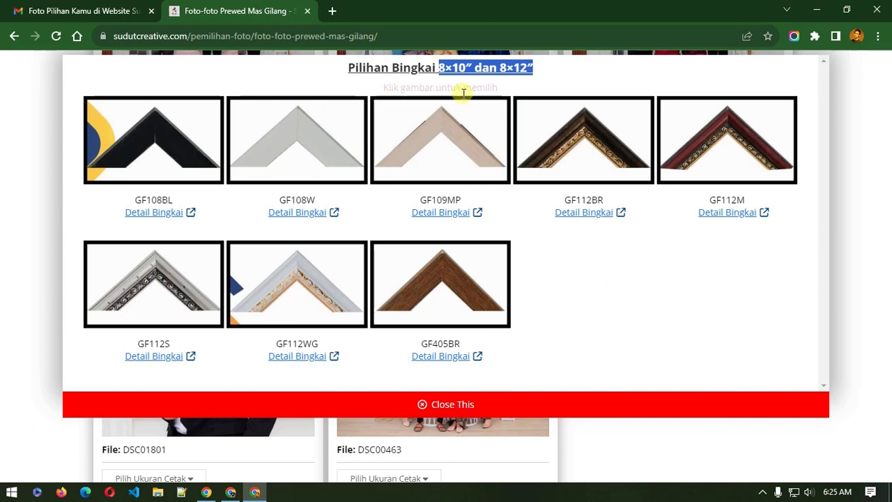
left_click(296, 129)
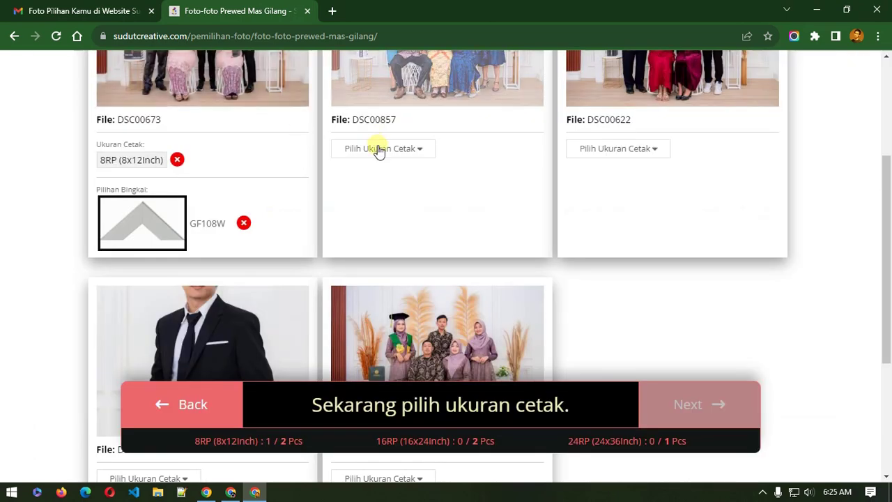
Step: Set DSC00857 to 16RP (16x24 inch) and bring up its frame choices
scroll(371, 164, "up", 1)
scroll(371, 163, "up", 2)
left_click(385, 282)
scroll(384, 282, "down", 4)
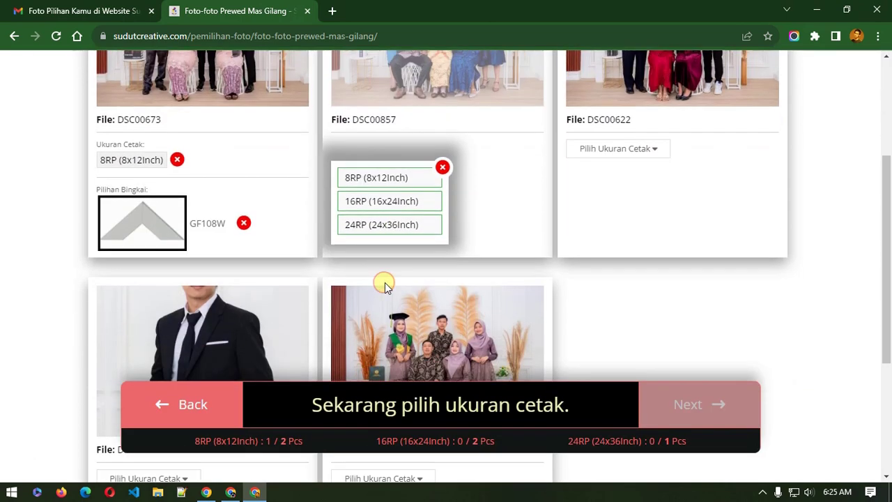
scroll(679, 402, "up", 3)
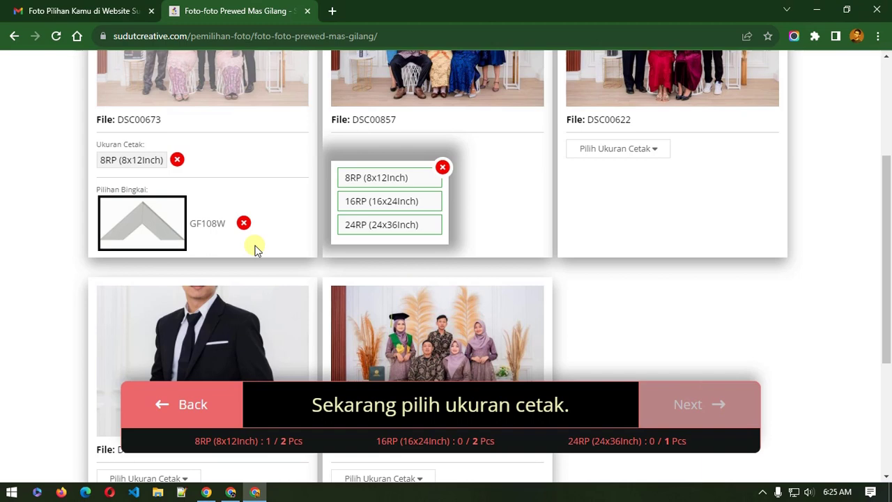
left_click(401, 214)
left_click(388, 198)
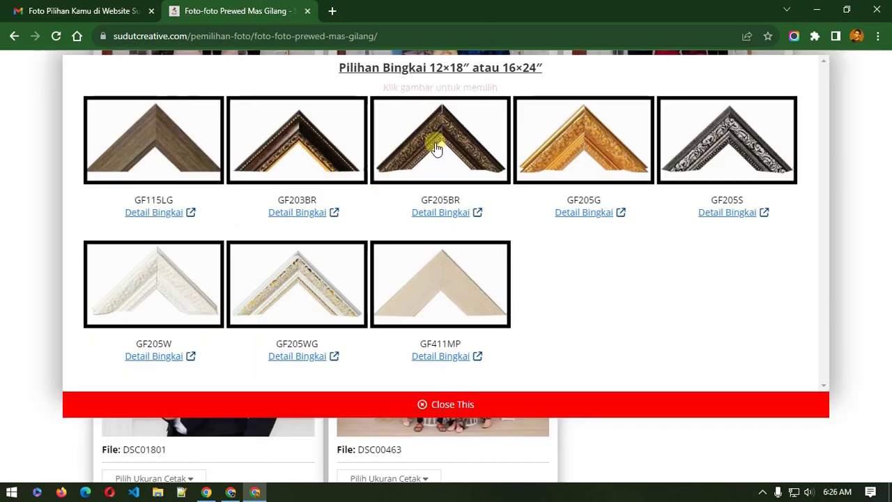
left_click(433, 214)
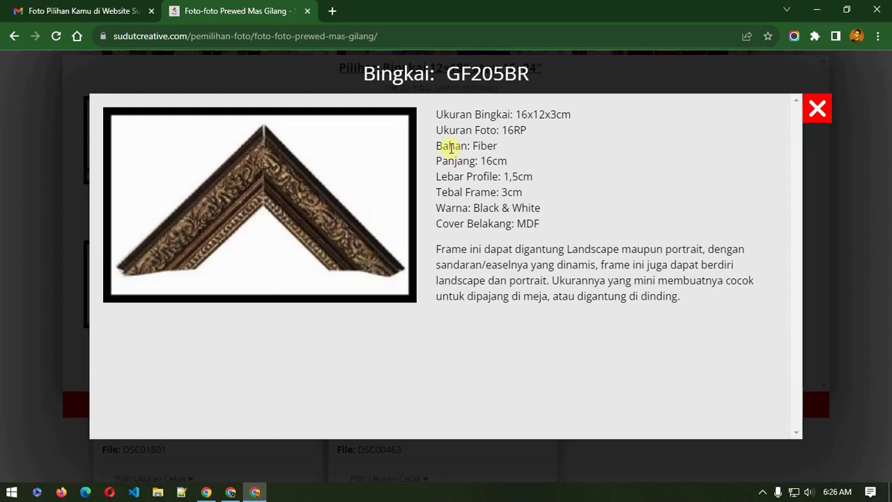
left_click_drag(439, 130, 488, 218)
left_click(496, 249)
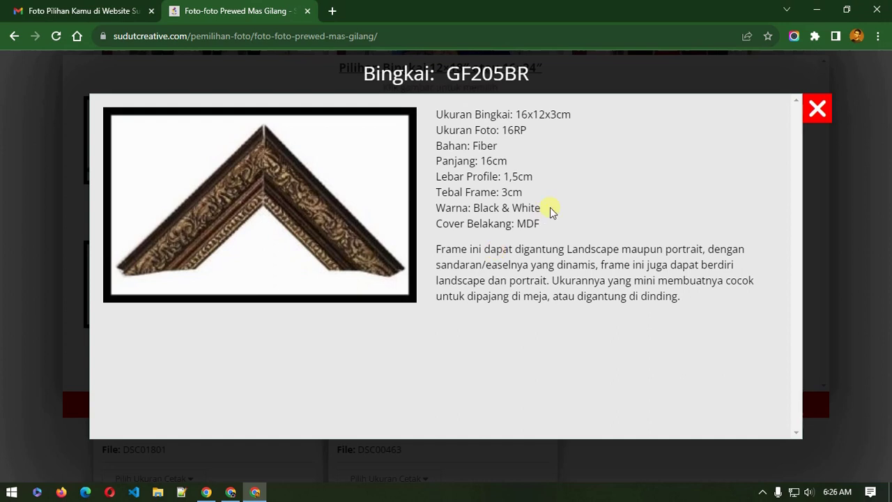
triple_click(380, 360)
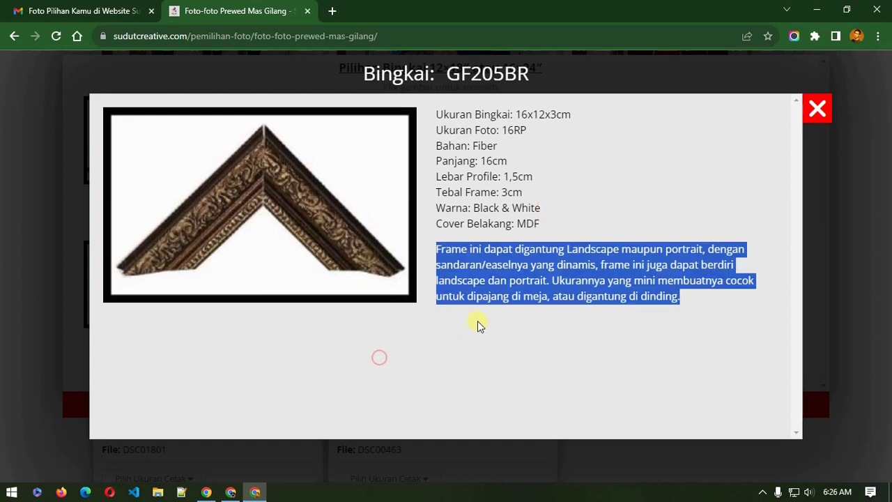
left_click(488, 185)
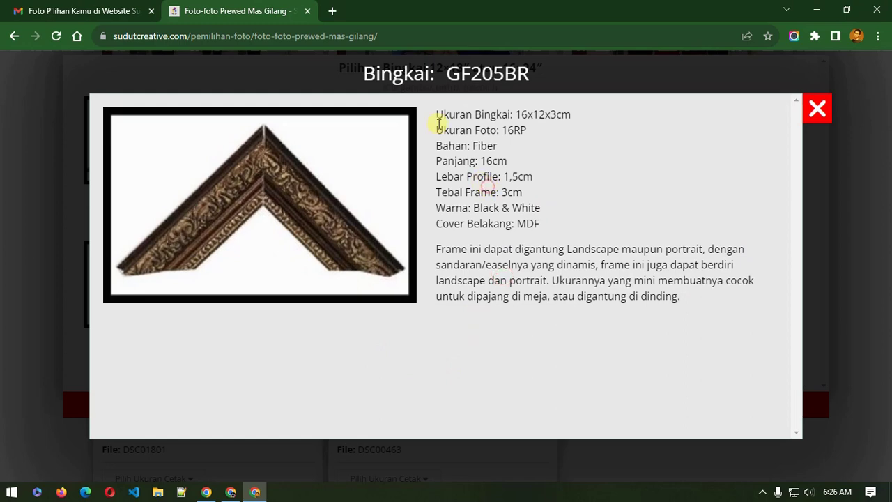
left_click_drag(440, 117, 563, 262)
left_click(583, 294)
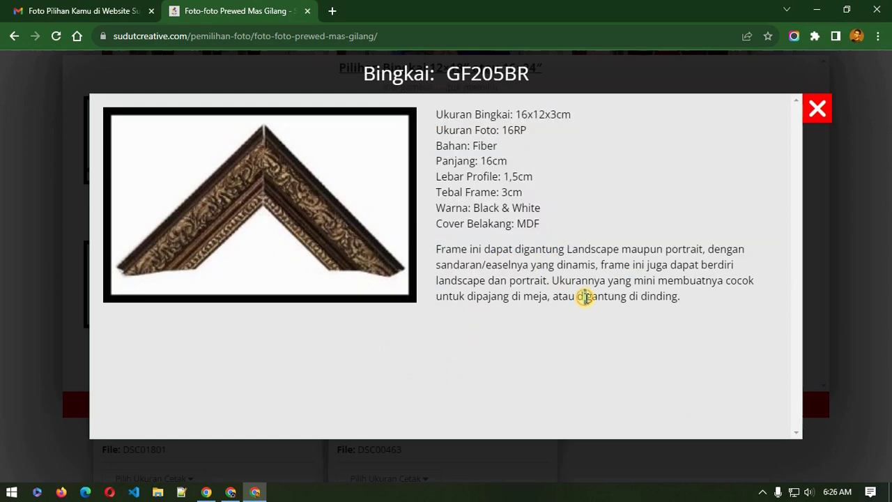
left_click(817, 108)
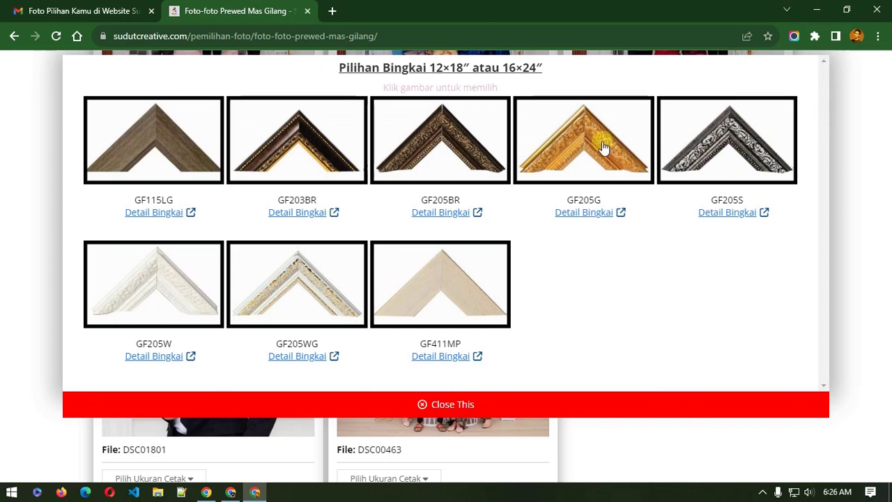
Step: Assign the gold GF205G frame to the current photo
left_click(591, 219)
left_click(804, 105)
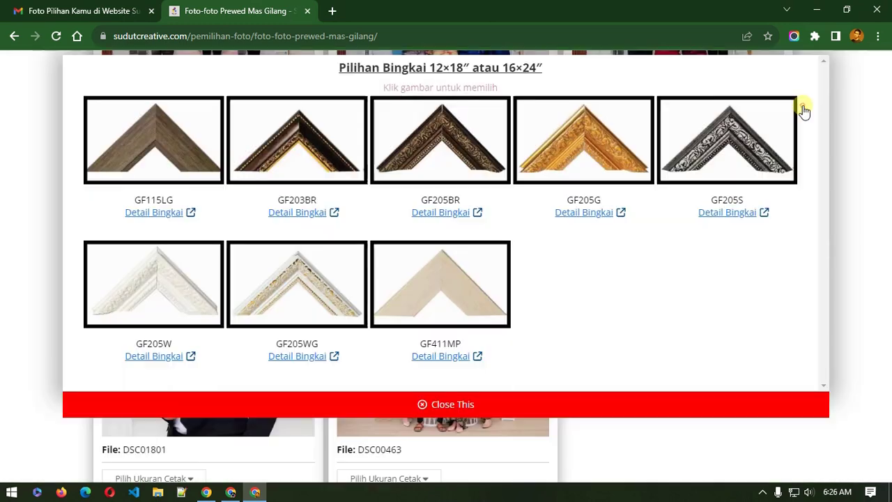
left_click(573, 161)
Step: Give DSC00622 print size 16RP and frame GF205S, replacing a mistaken GF203BR
left_click(599, 148)
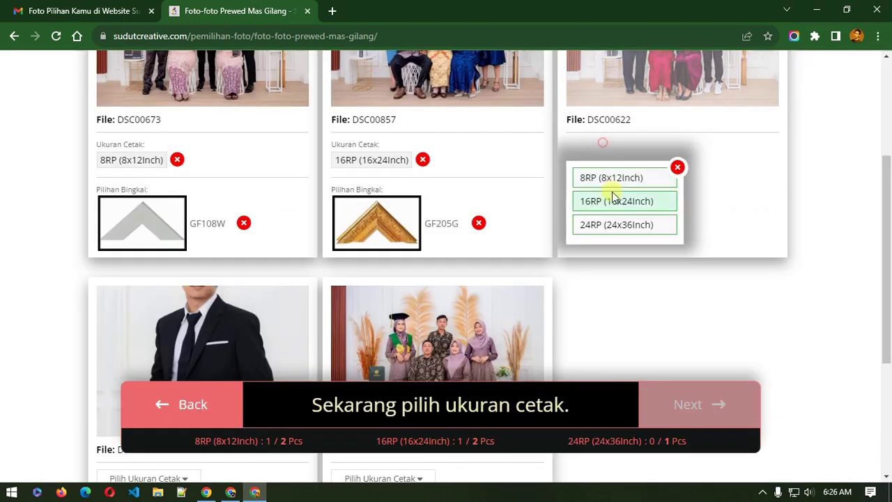
left_click(612, 199)
left_click(613, 199)
left_click(294, 145)
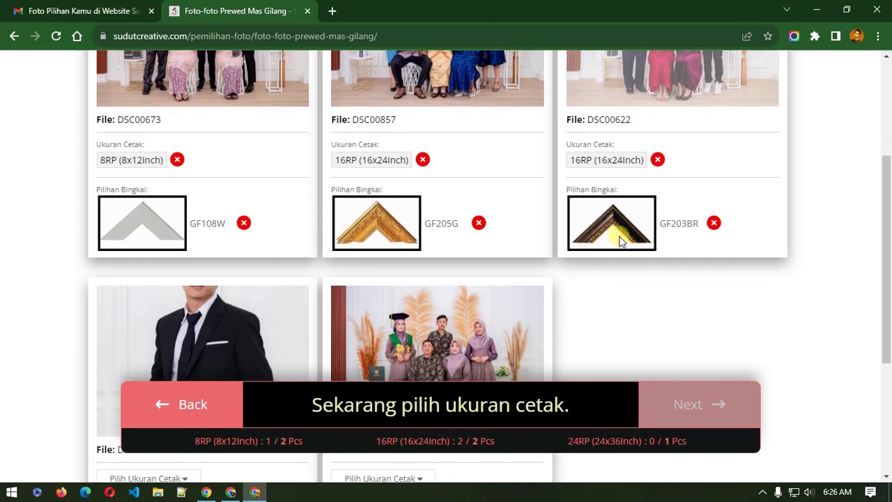
left_click(714, 223)
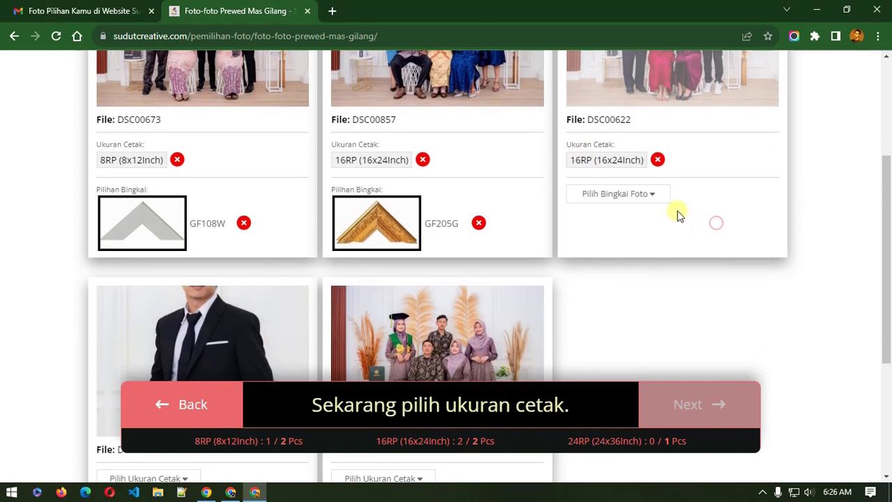
left_click(625, 197)
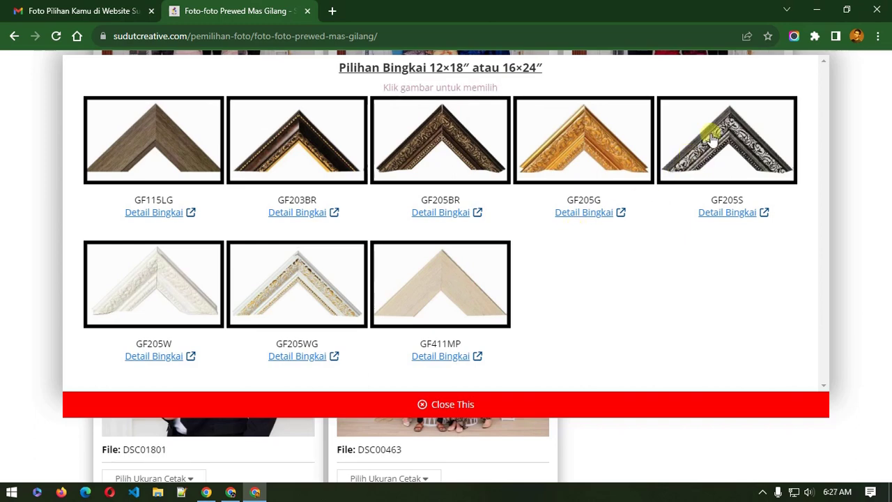
left_click(711, 140)
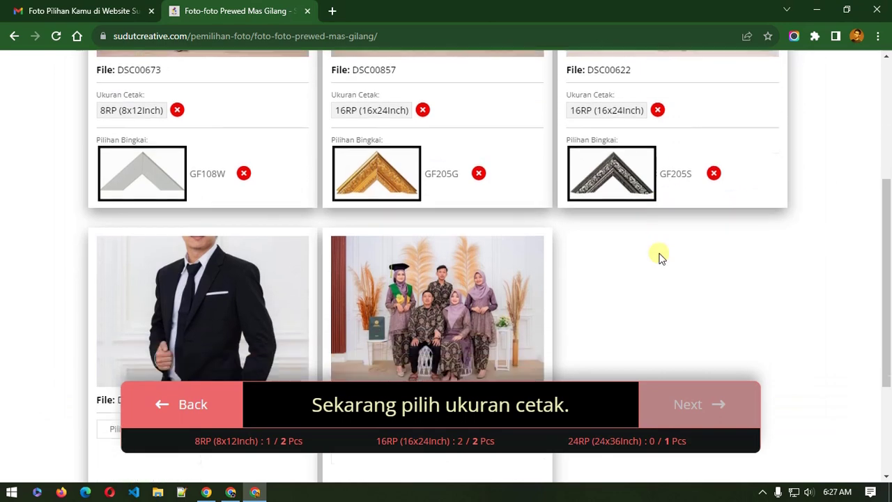
Step: Give DSC01801 print size 24RP and frame GF501G after checking the frame's details
scroll(657, 255, "down", 3)
left_click(171, 257)
left_click(162, 333)
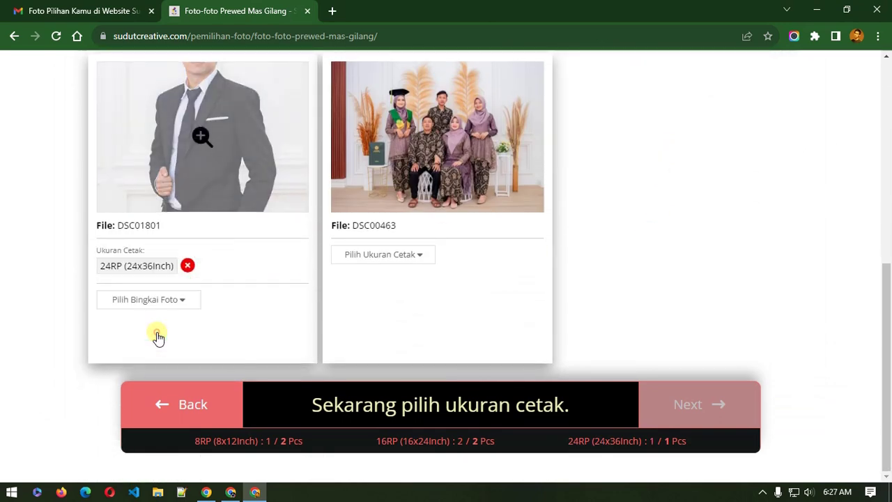
left_click(166, 301)
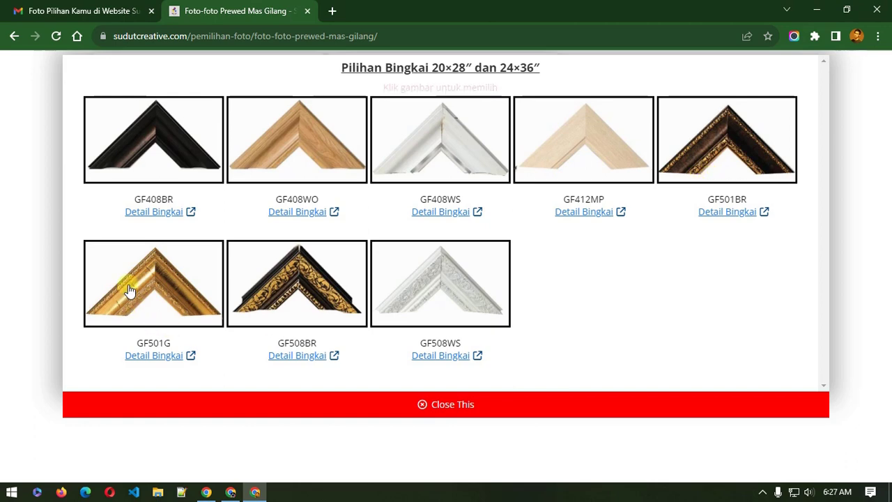
left_click(161, 358)
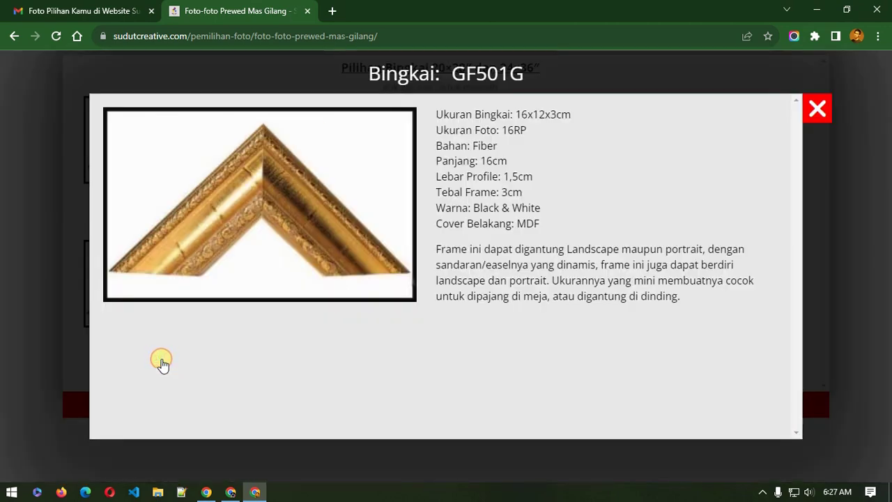
left_click(817, 108)
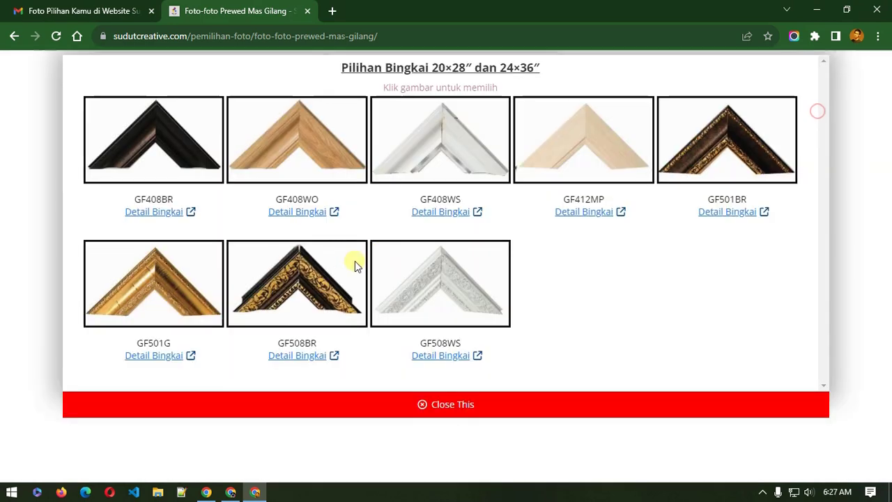
left_click(171, 291)
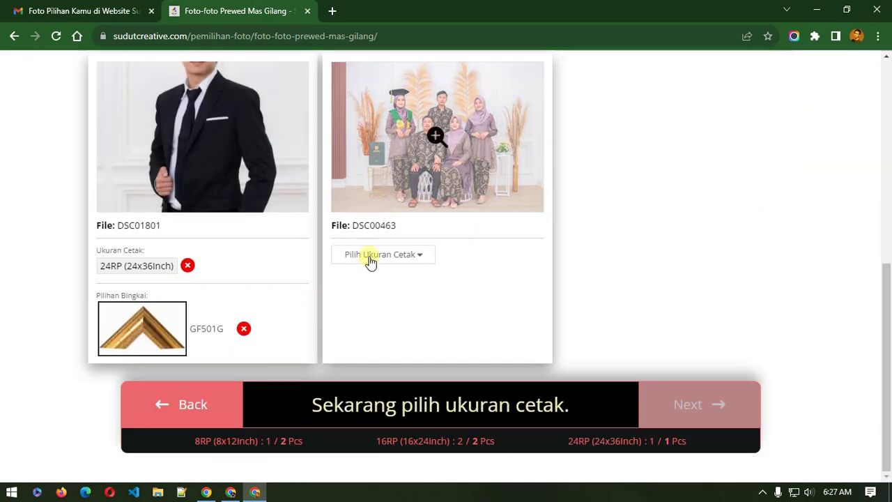
Step: Give DSC00463 print size 8RP and frame GF108BL, then return to the WordPress admin window
left_click(370, 259)
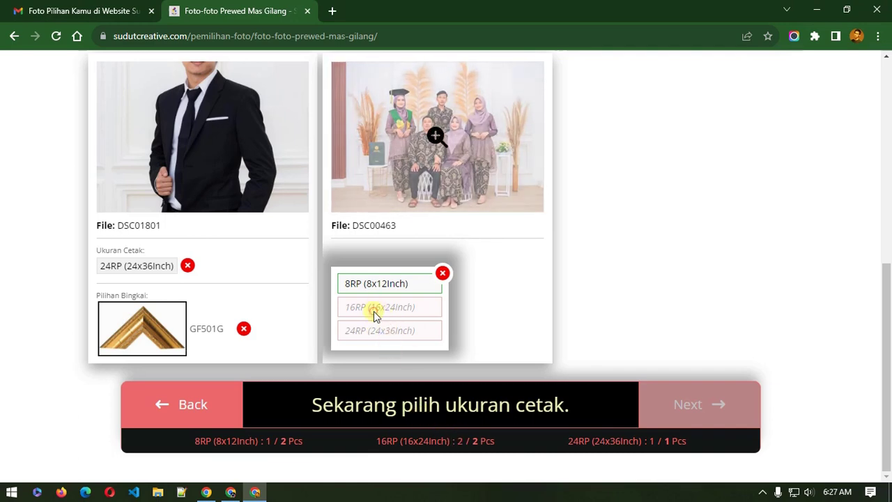
left_click(377, 286)
left_click(378, 300)
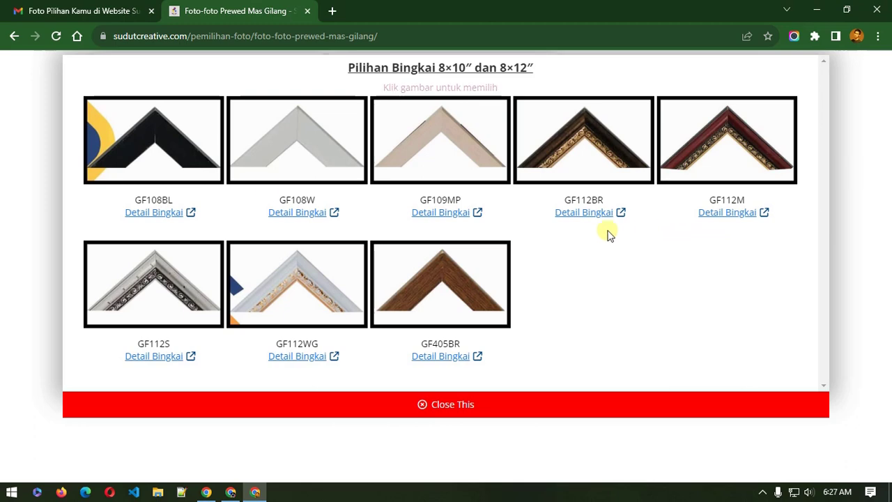
left_click(132, 140)
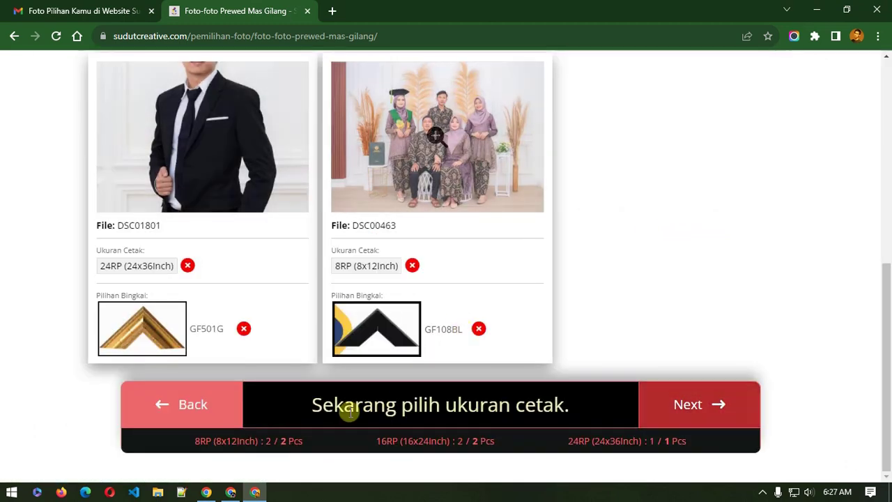
mouse_move(235, 493)
left_click(230, 446)
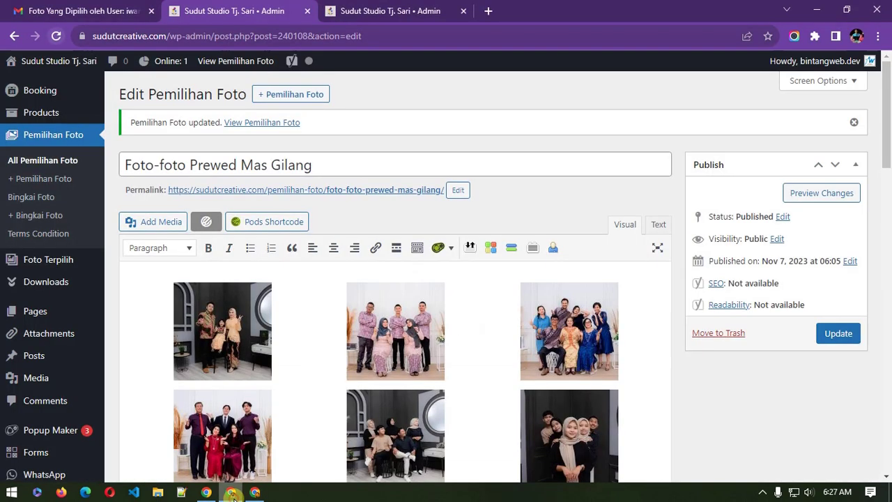
Step: From the Bingkai Foto list, open the GF508WS frame entry and select its title text
left_click(31, 198)
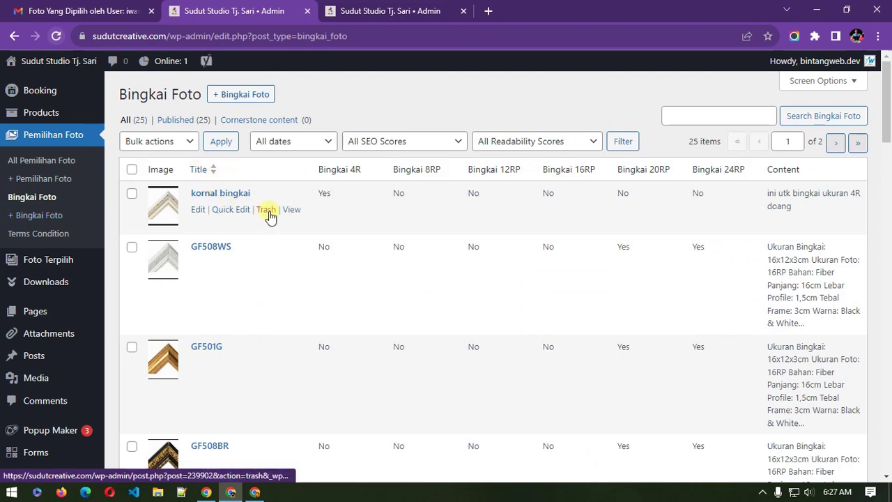
scroll(267, 215, "down", 2)
scroll(244, 213, "up", 2)
scroll(267, 223, "down", 1)
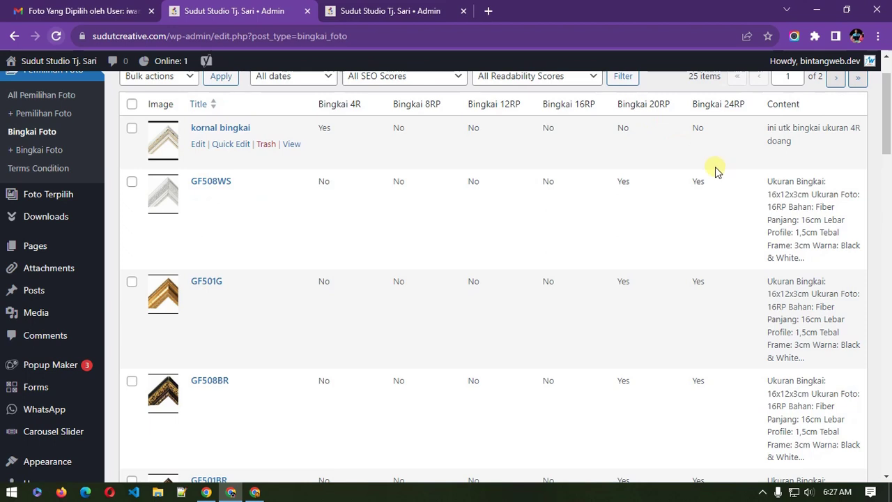
left_click(216, 182)
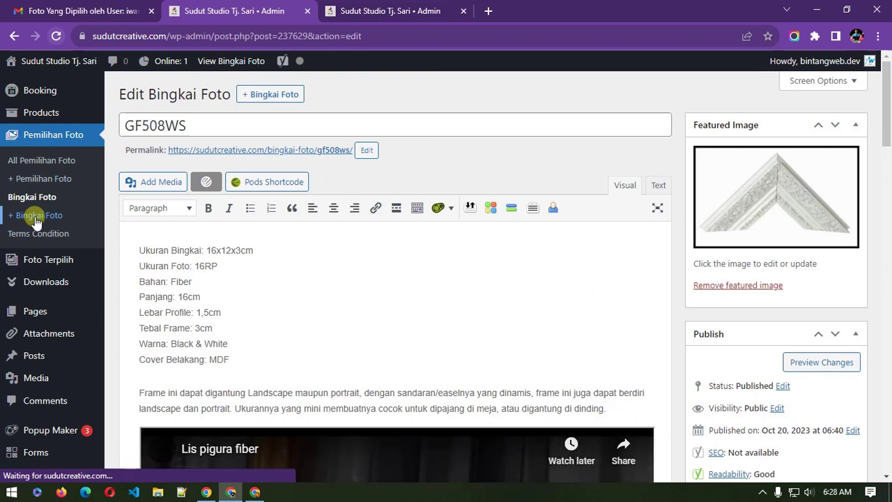
double_click(179, 124)
left_click(206, 127)
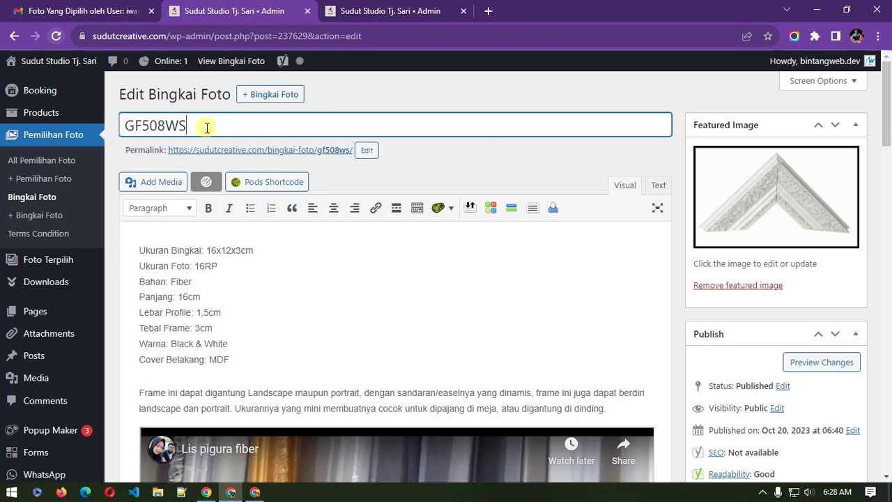
left_click_drag(206, 128, 131, 124)
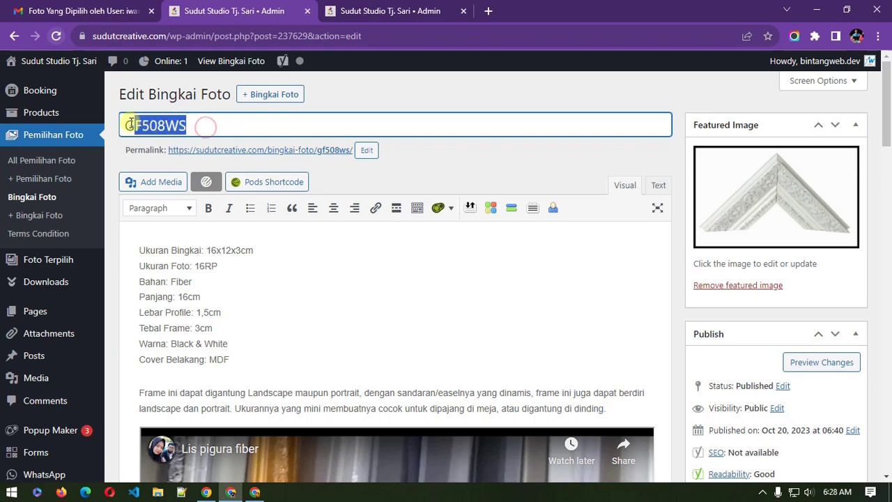
left_click(218, 125)
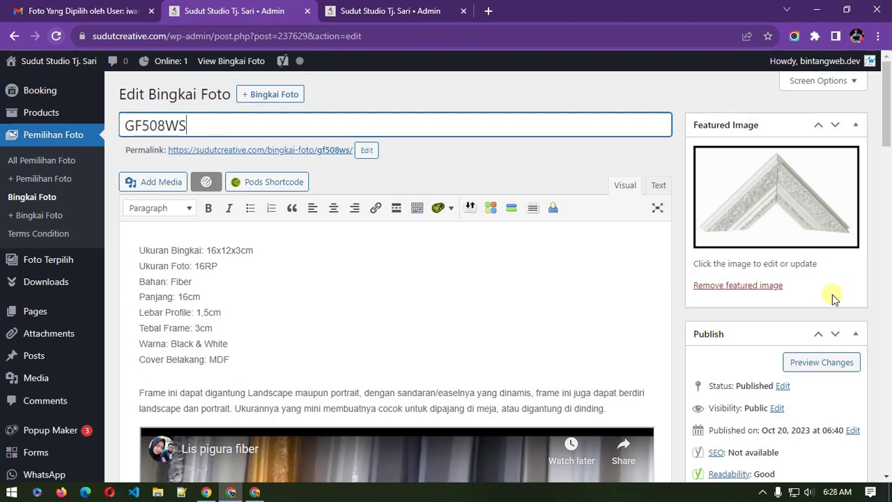
scroll(833, 298, "down", 1)
scroll(828, 298, "up", 1)
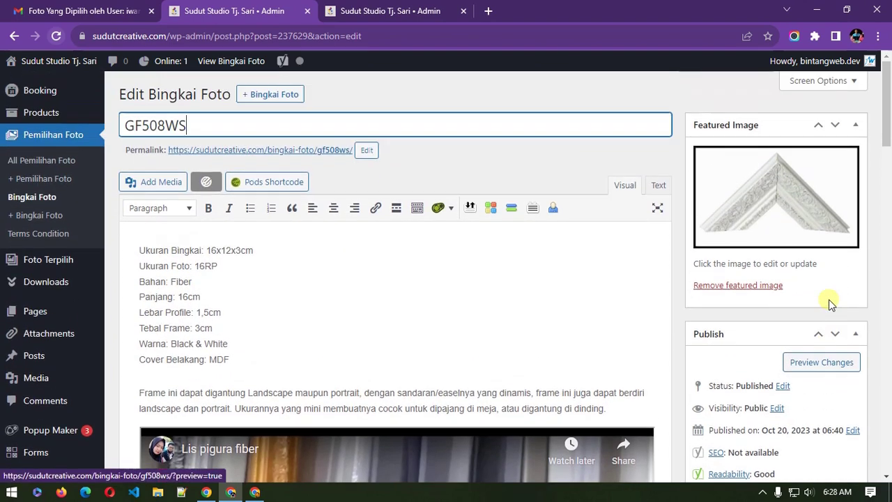
Step: In the featured image media library, copy the 'bingkai-' prefix from the image title
left_click(772, 187)
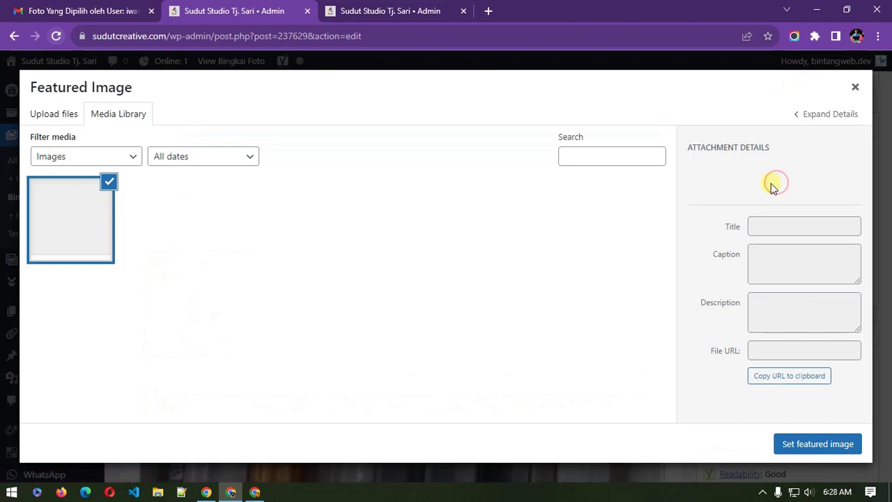
scroll(780, 376, "down", 2)
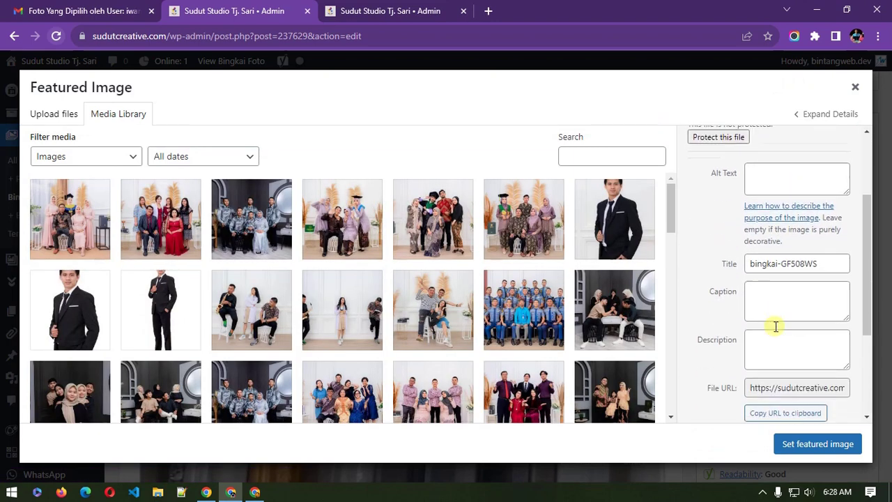
left_click_drag(783, 255, 752, 257)
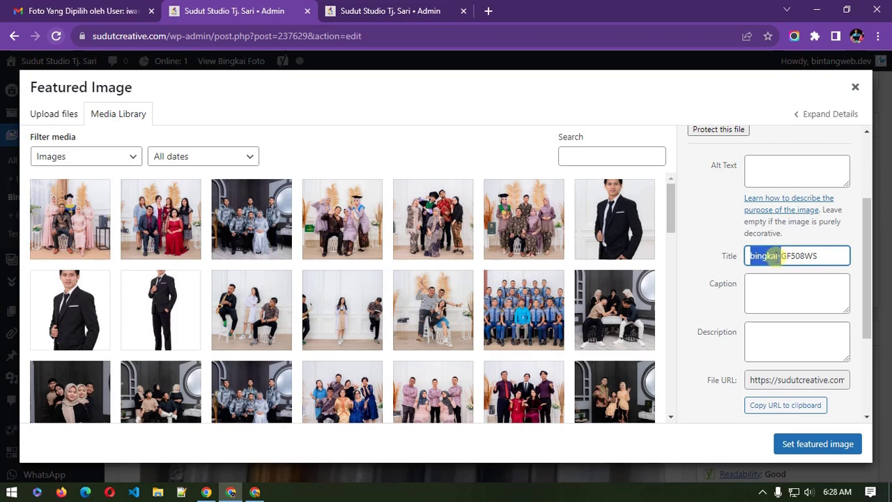
left_click(770, 255)
key("ctrl+a")
right_click(752, 255)
key("Escape")
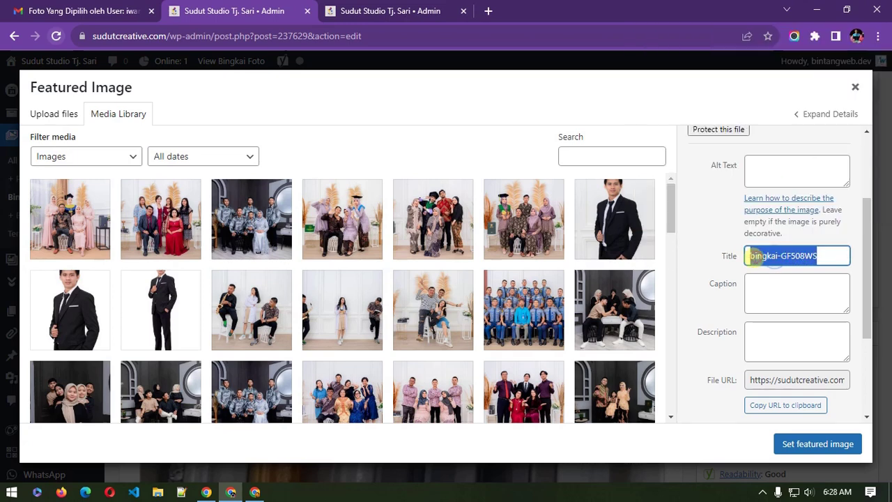
left_click_drag(753, 256, 777, 255)
key("ctrl+c")
right_click(773, 254)
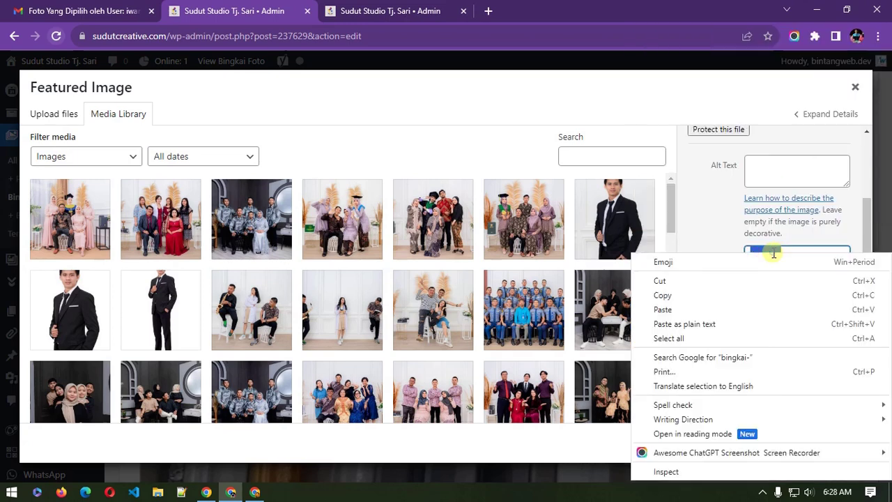
left_click(664, 295)
Step: Paste 'bingkai-' into the media search and set the white frame as featured image
left_click(593, 153)
right_click(593, 153)
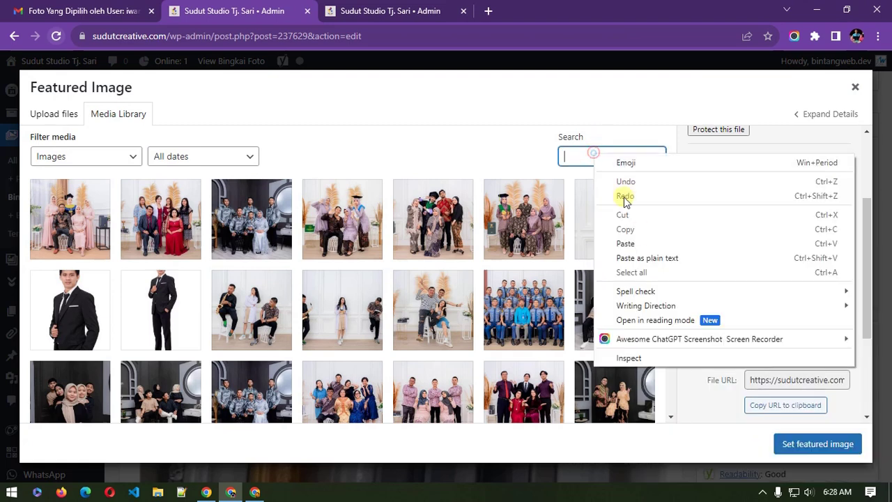
left_click(650, 257)
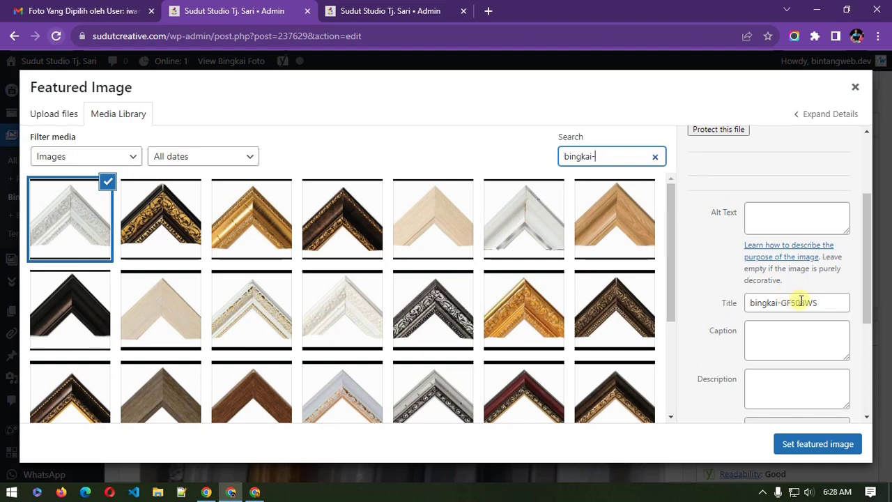
left_click_drag(781, 304, 753, 304)
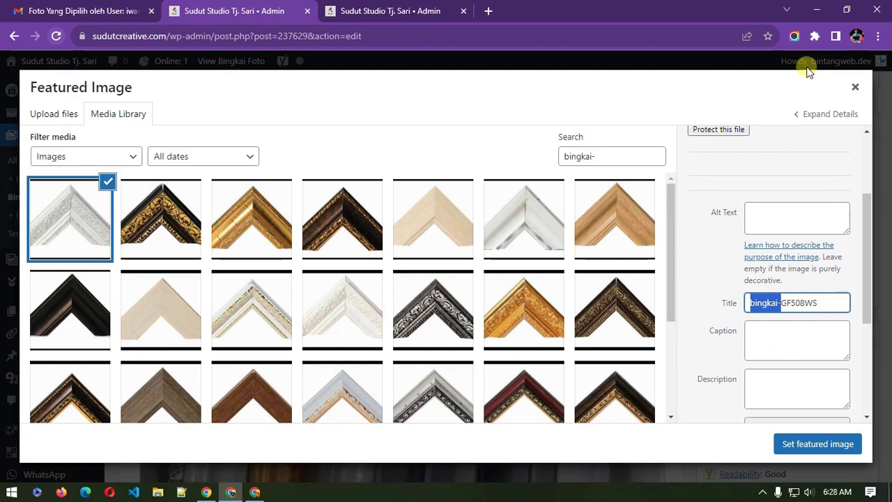
left_click(854, 87)
Step: Select parts of the GF508WS title and the Ukuran field text
left_click_drag(222, 126, 122, 125)
left_click(209, 127)
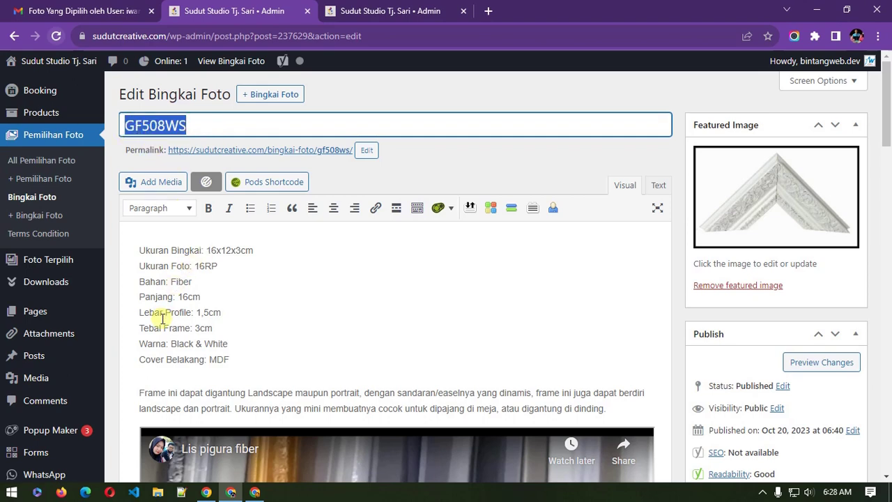
left_click_drag(168, 251, 150, 251)
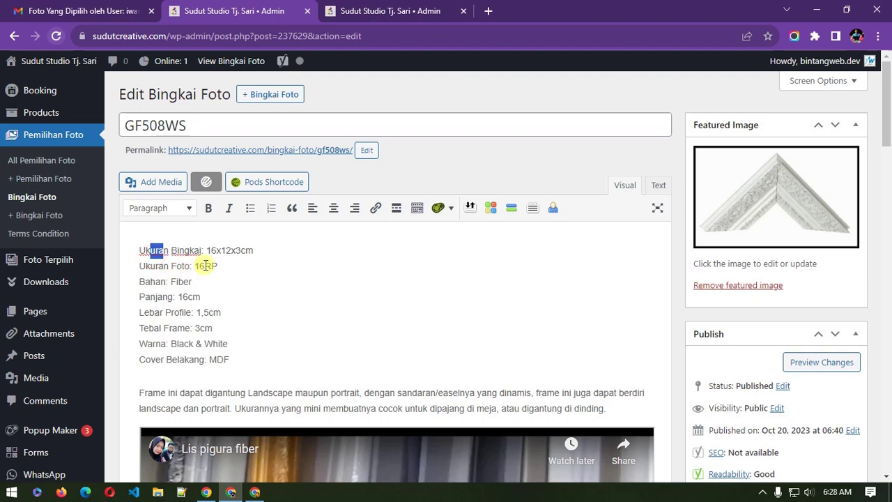
scroll(193, 359, "down", 2)
Step: Open a new tab, search 'you', and go to the YouTube home page
left_click(294, 372)
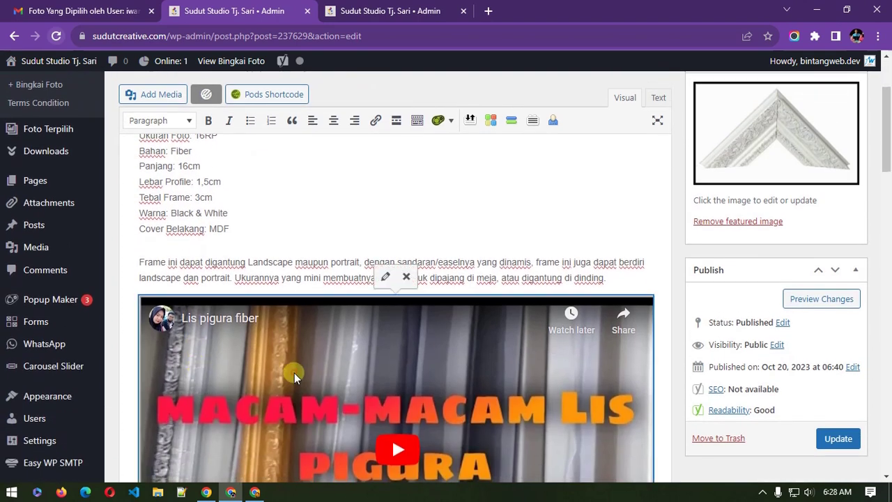
left_click(490, 11)
type("you")
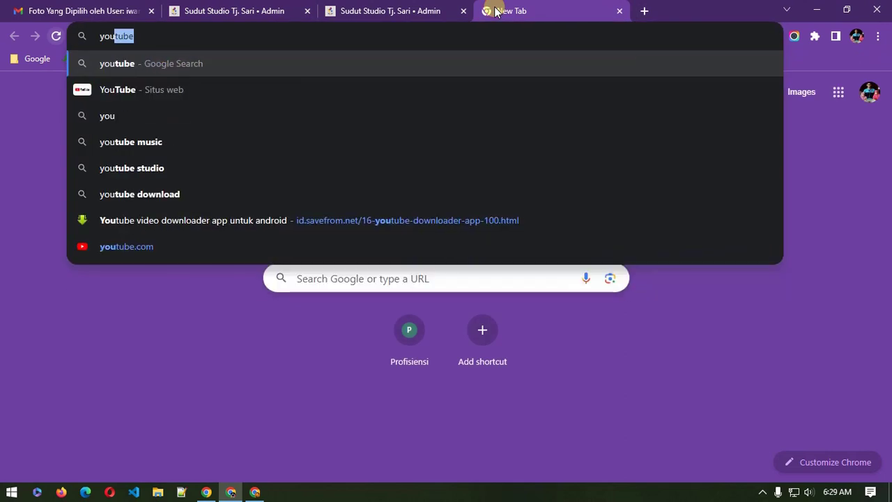
key("Return")
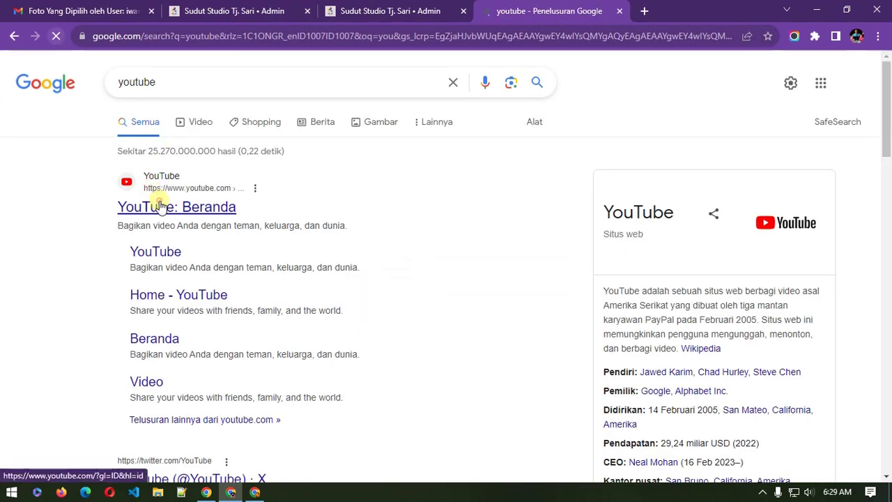
left_click(159, 205)
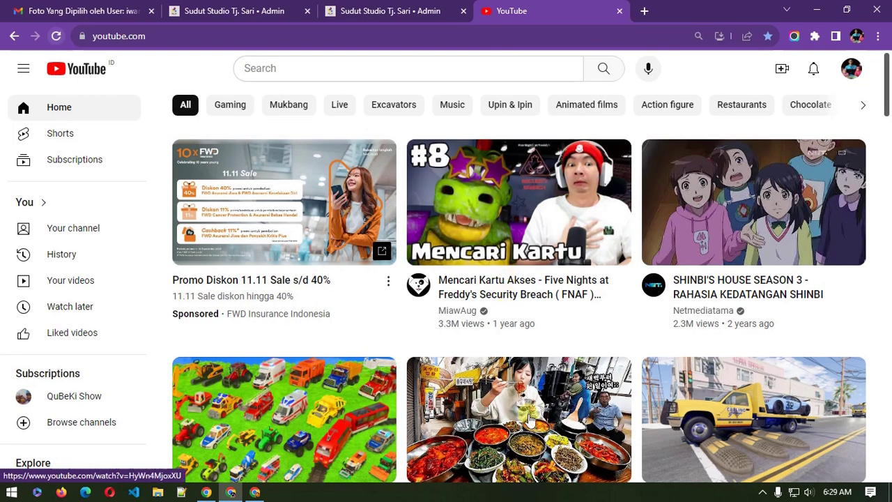
Step: Open tzuyang's 'I surprised the boss at 7 a.m.' video and select its URL for copying
left_click(528, 420)
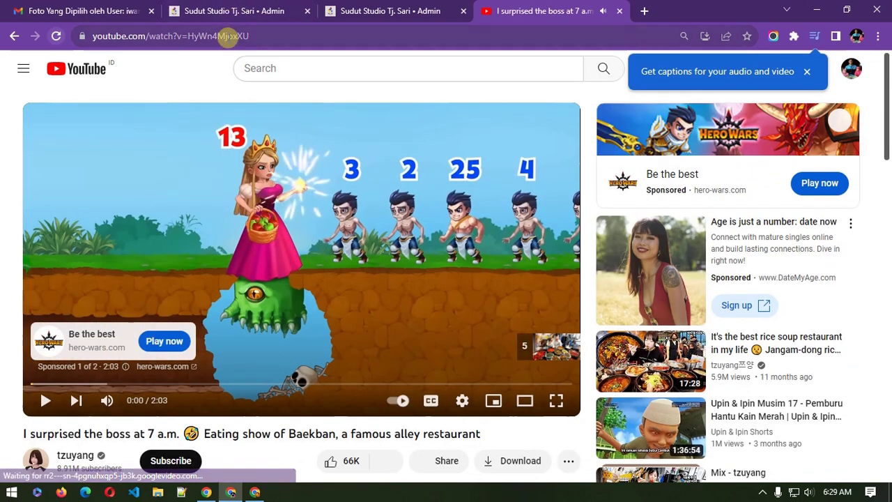
left_click(227, 36)
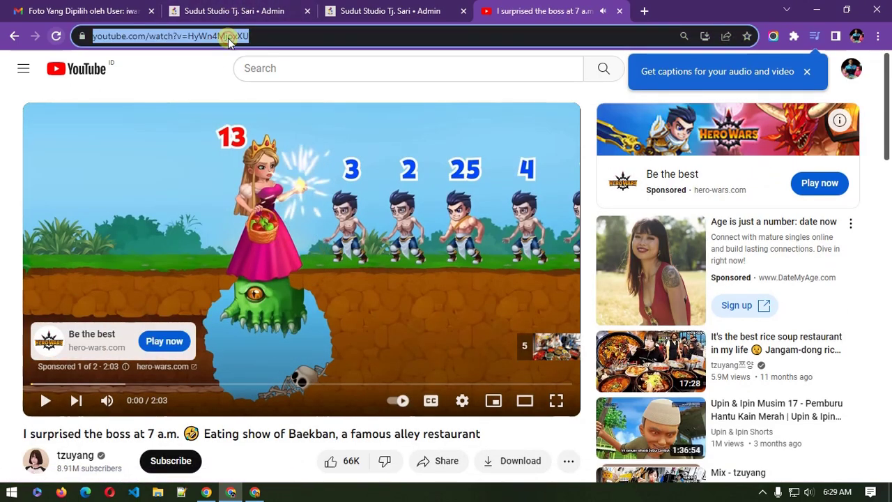
right_click(227, 35)
Step: Copy the video URL and paste it on a new line below the GF508WS description
left_click(275, 119)
left_click(330, 6)
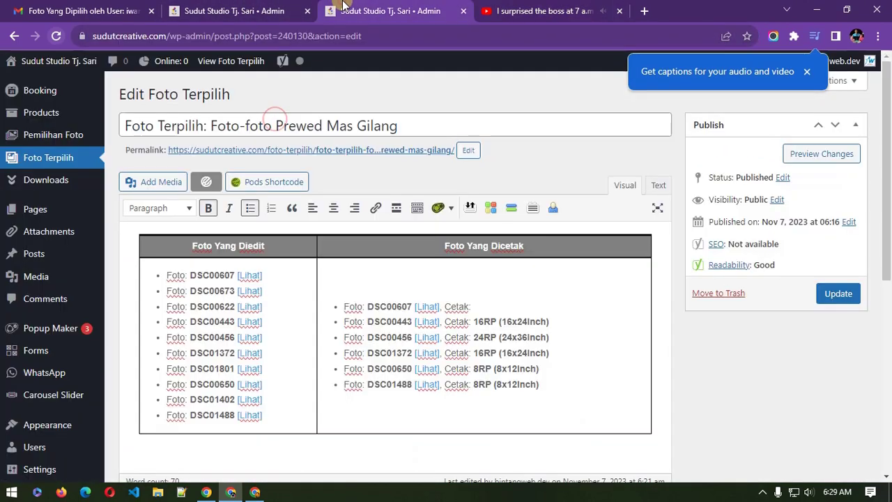
left_click(270, 6)
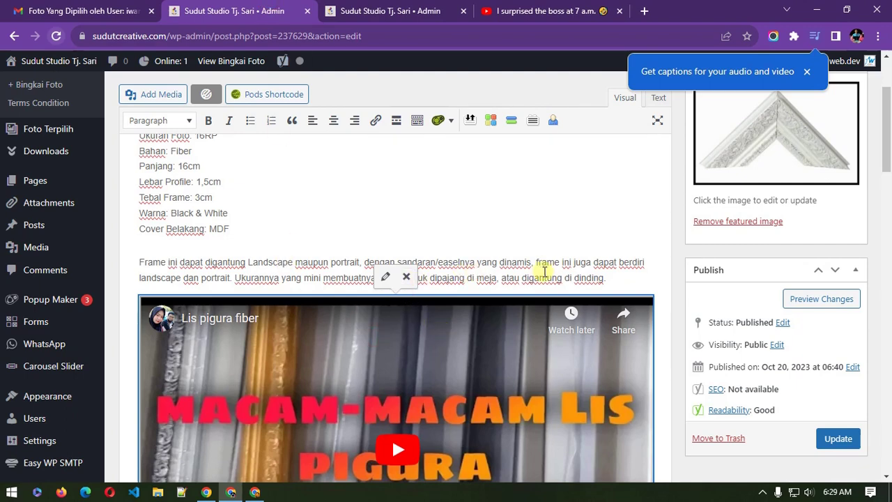
left_click(622, 278)
key("Return")
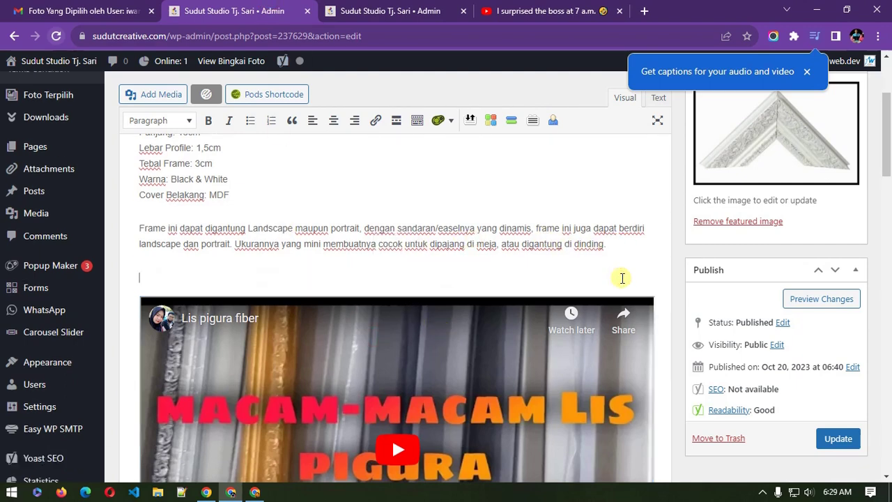
key("ctrl+v")
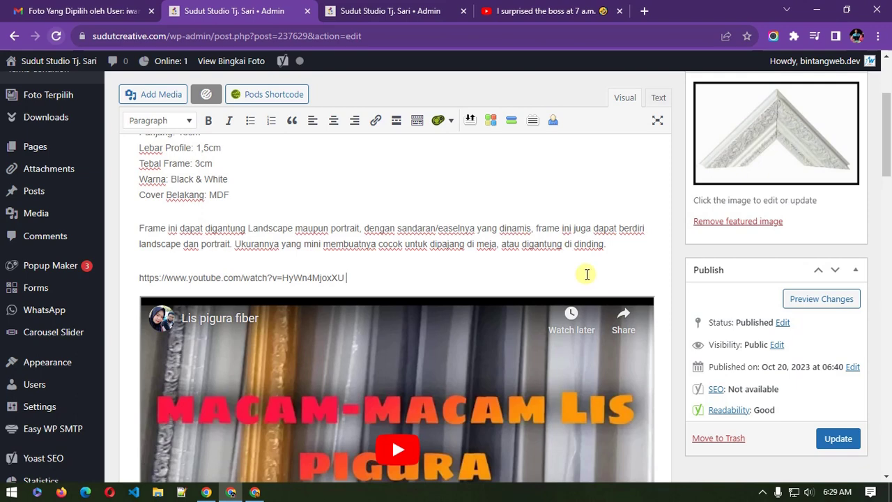
Step: Remove the Lis pigura fiber video embed, then restore it
scroll(587, 273, "down", 1)
left_click(473, 329)
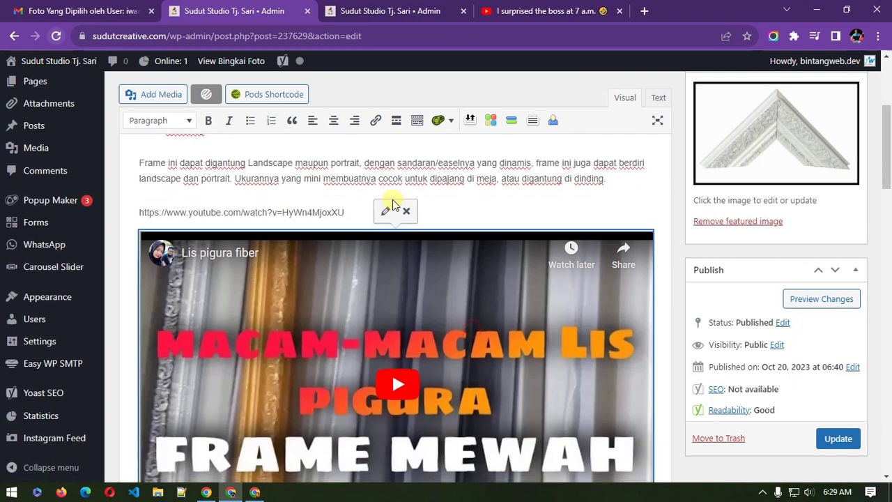
left_click(406, 212)
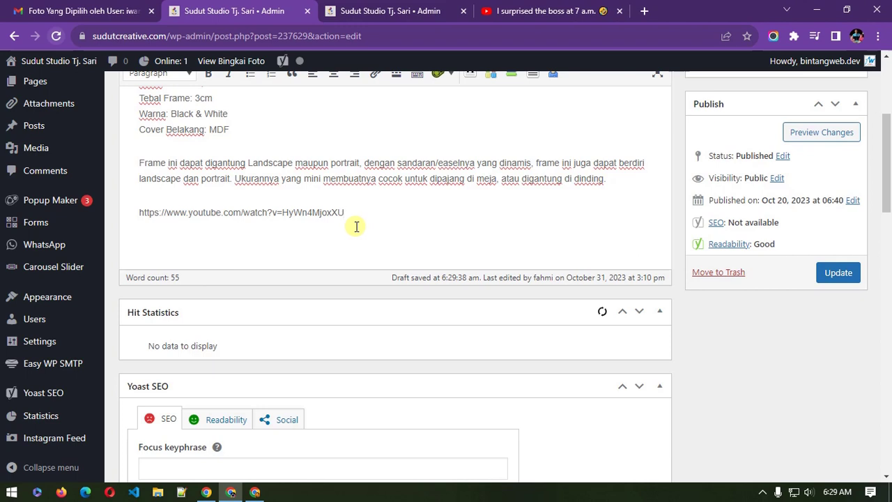
left_click_drag(358, 207, 139, 206)
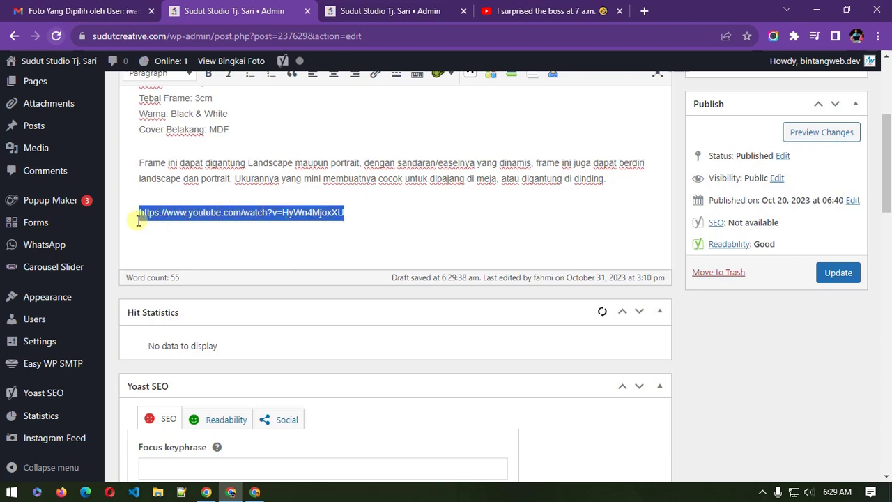
key("ctrl+v")
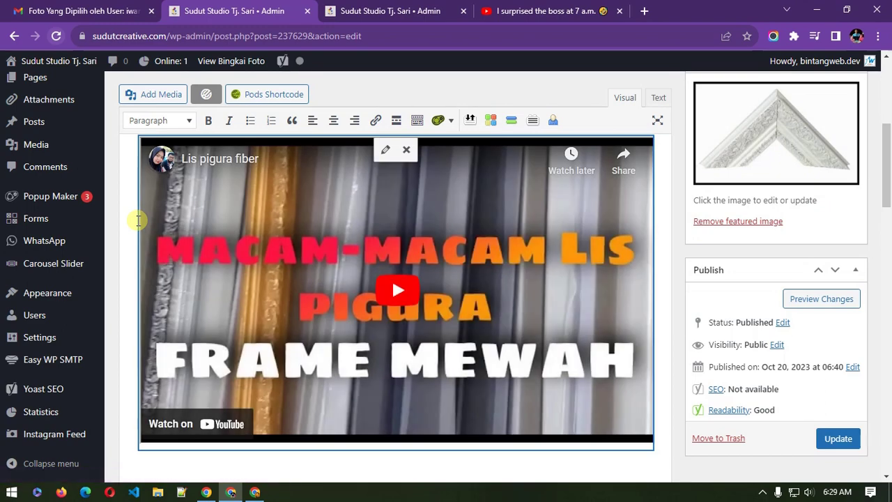
Step: Delete the pasted YouTube URL line and the empty line above the video
scroll(138, 220, "up", 3)
left_click_drag(346, 248, 133, 251)
key("BackSpace")
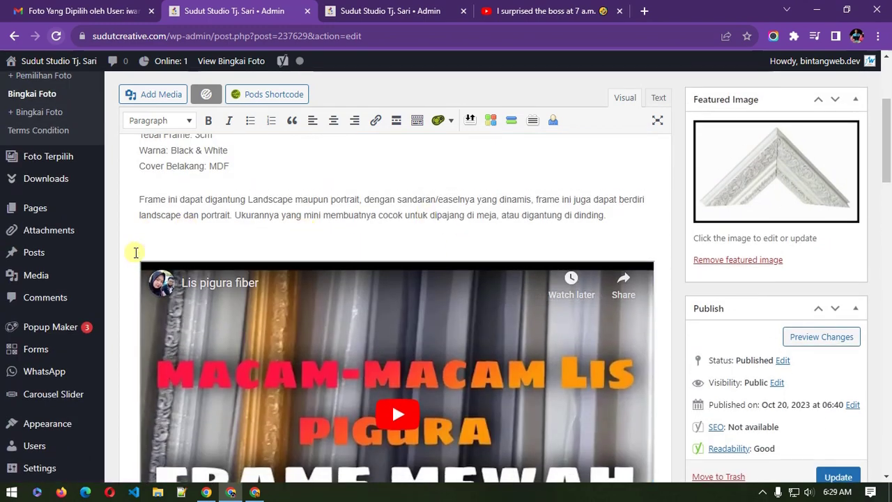
key("BackSpace")
scroll(740, 355, "down", 4)
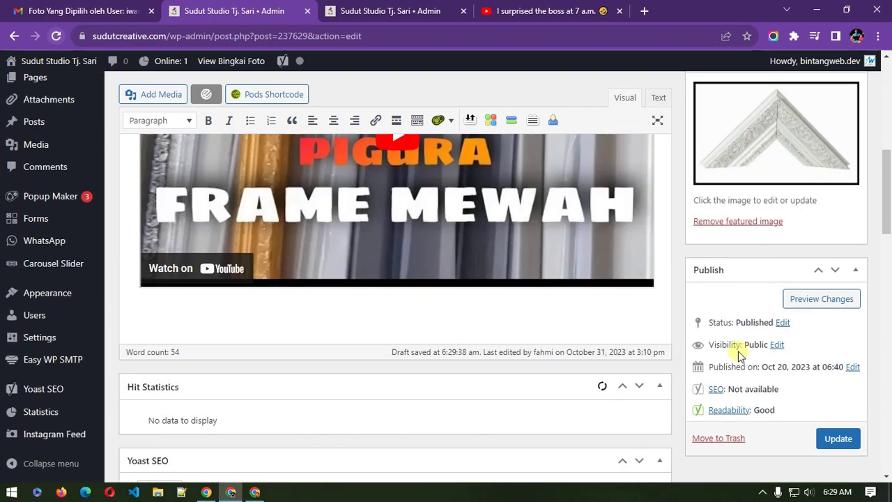
scroll(701, 352, "down", 4)
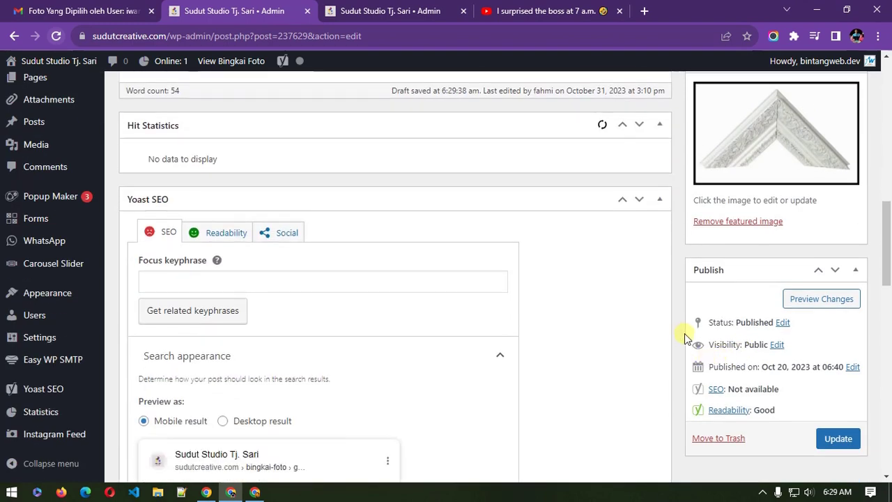
scroll(485, 251, "up", 2)
scroll(218, 286, "down", 5)
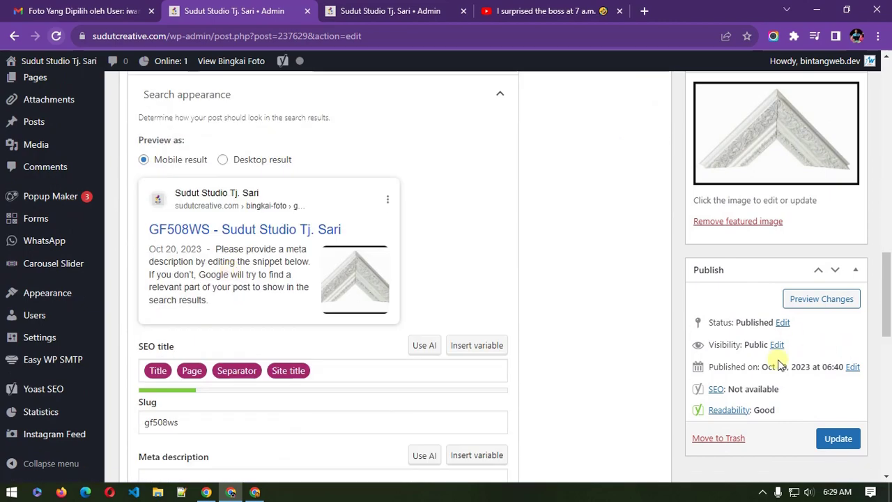
scroll(699, 370, "up", 15)
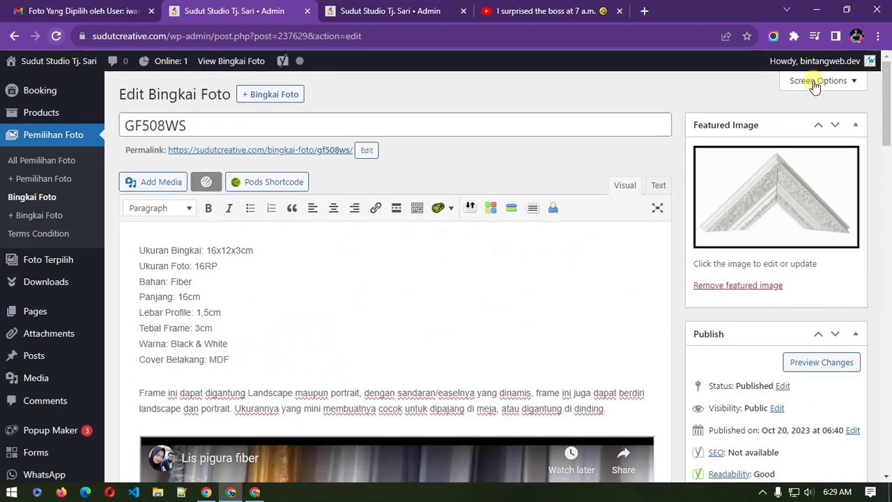
left_click(815, 81)
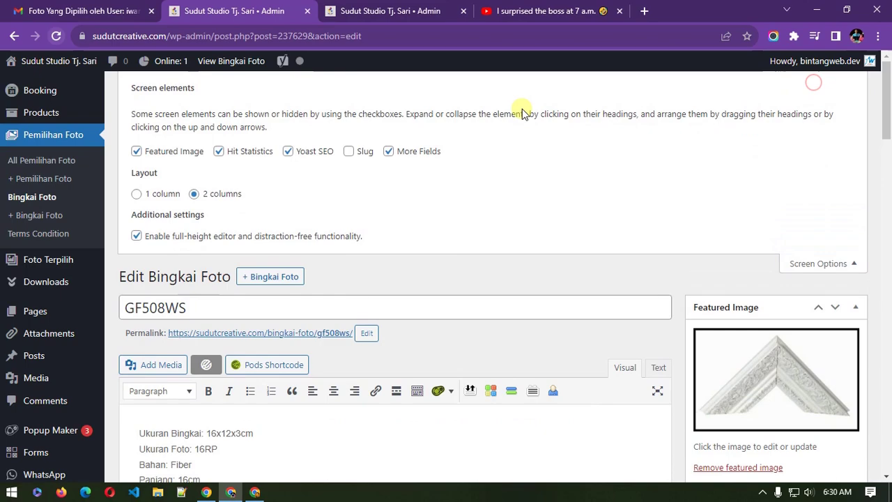
left_click(249, 152)
left_click(288, 151)
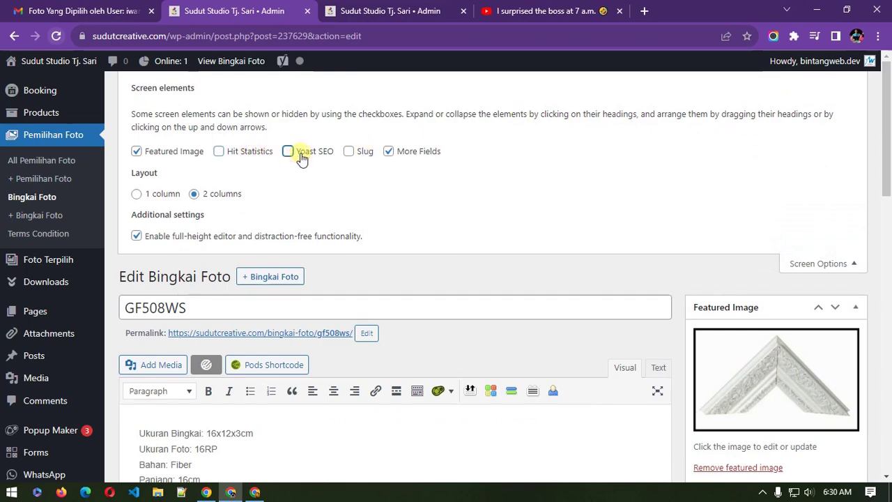
left_click(818, 263)
scroll(882, 328, "down", 10)
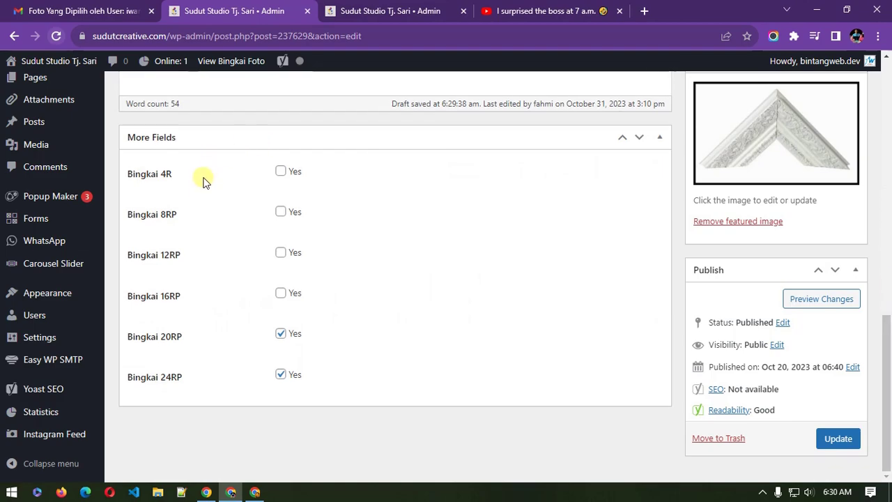
scroll(315, 316, "up", 10)
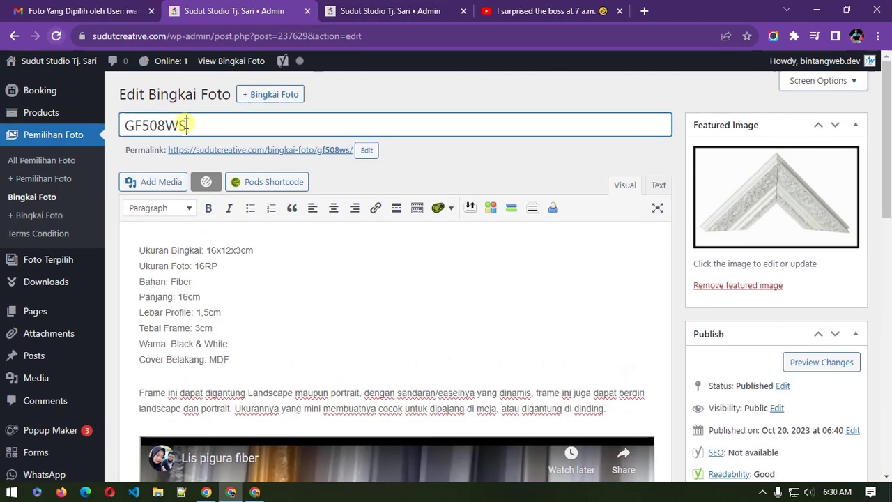
double_click(179, 124)
scroll(325, 328, "down", 2)
left_click_drag(217, 167, 265, 195)
scroll(306, 232, "down", 3)
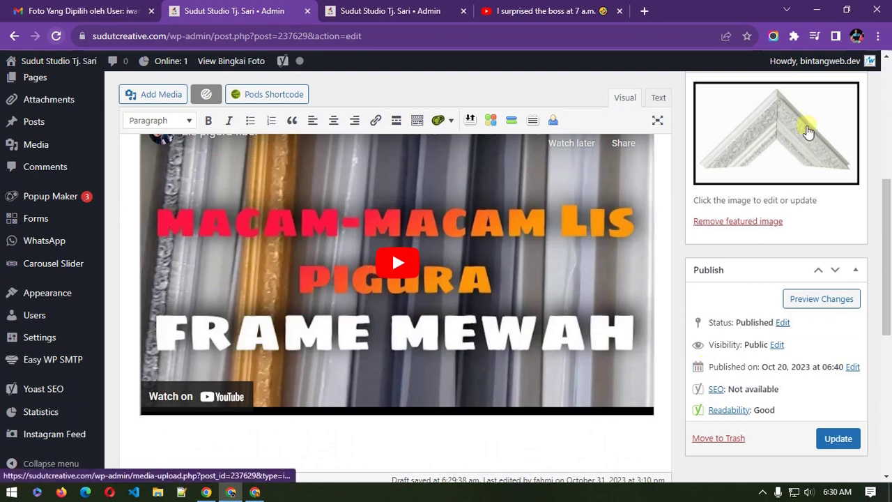
scroll(807, 131, "up", 2)
scroll(787, 364, "down", 6)
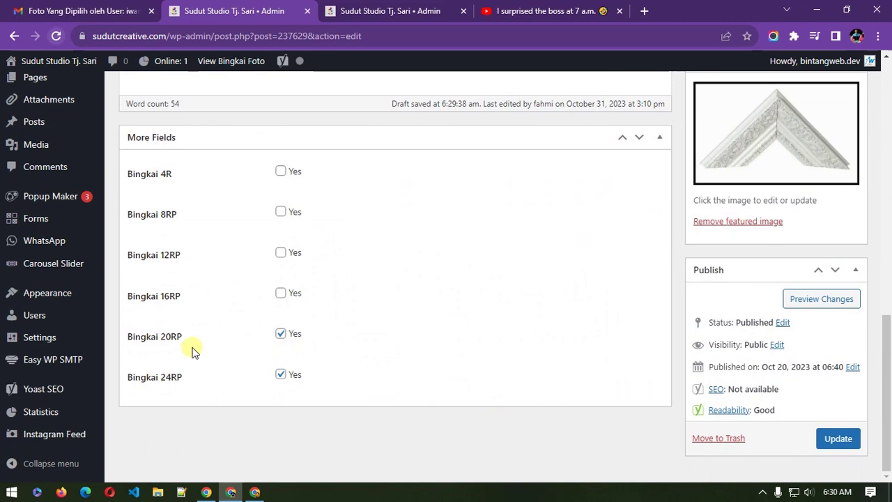
scroll(195, 350, "up", 1)
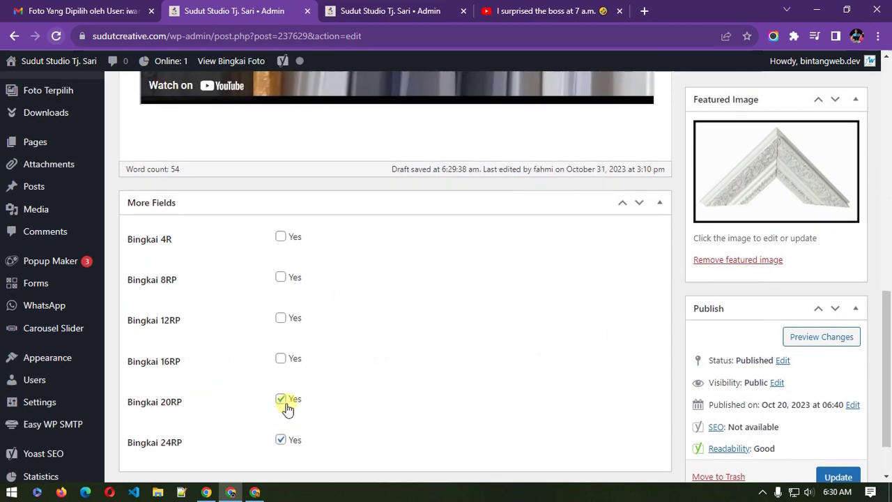
left_click(283, 439)
scroll(312, 408, "up", 5)
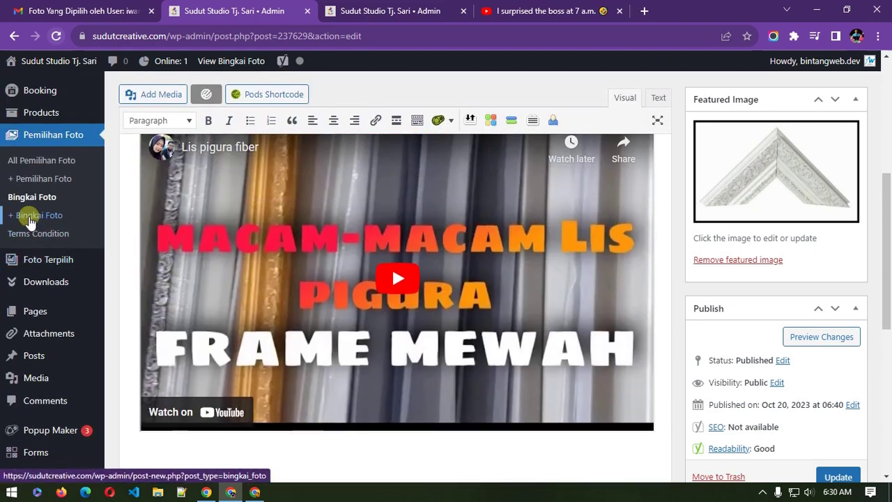
Step: Start a new Bingkai Foto entry and paste text into the featured image media search
left_click(29, 222)
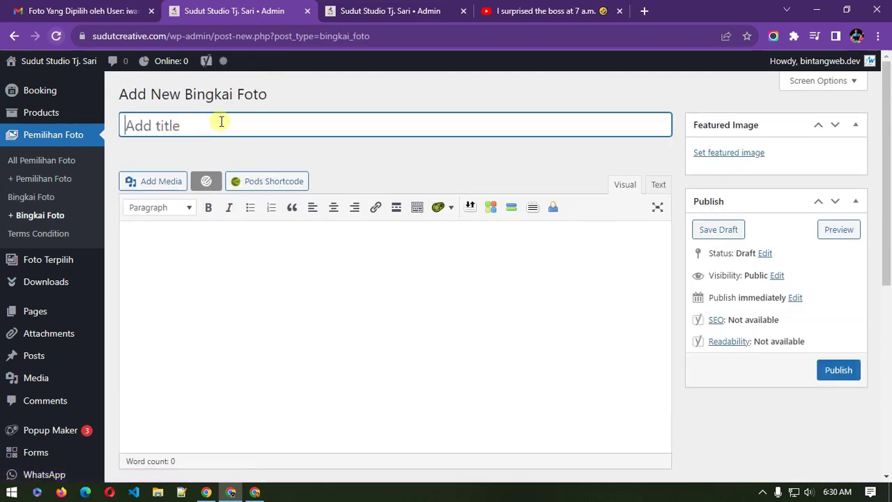
left_click(216, 234)
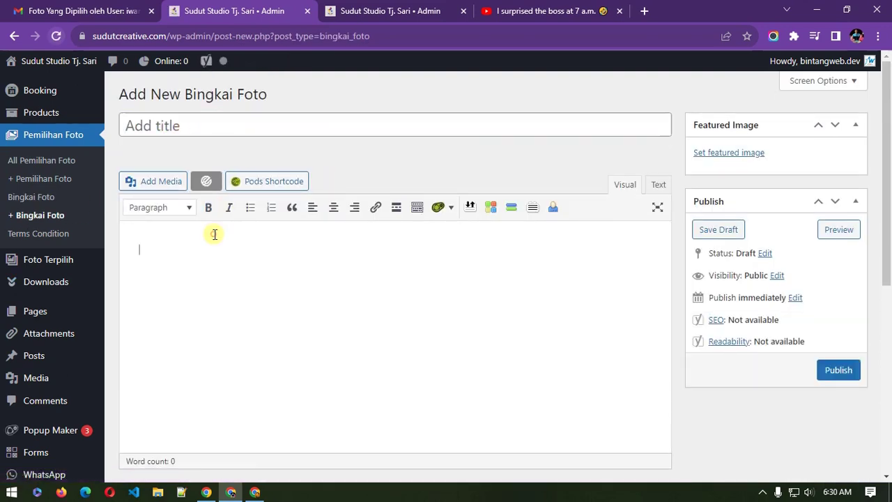
left_click(725, 153)
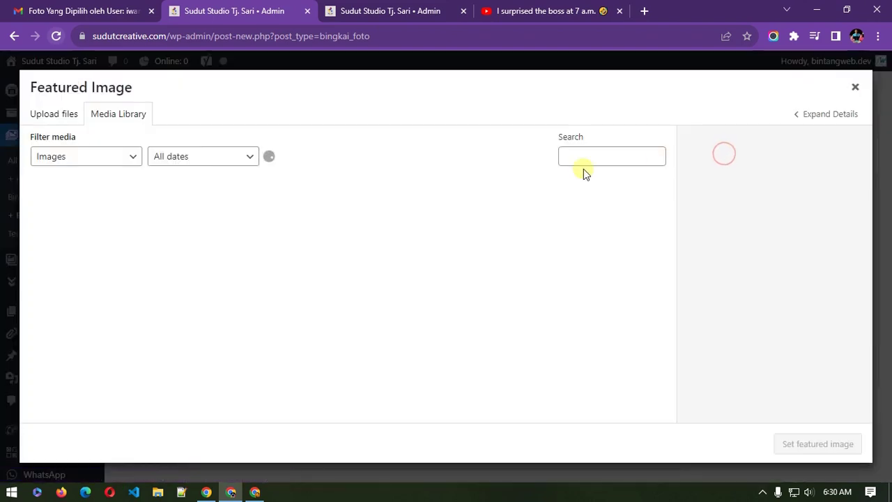
right_click(578, 157)
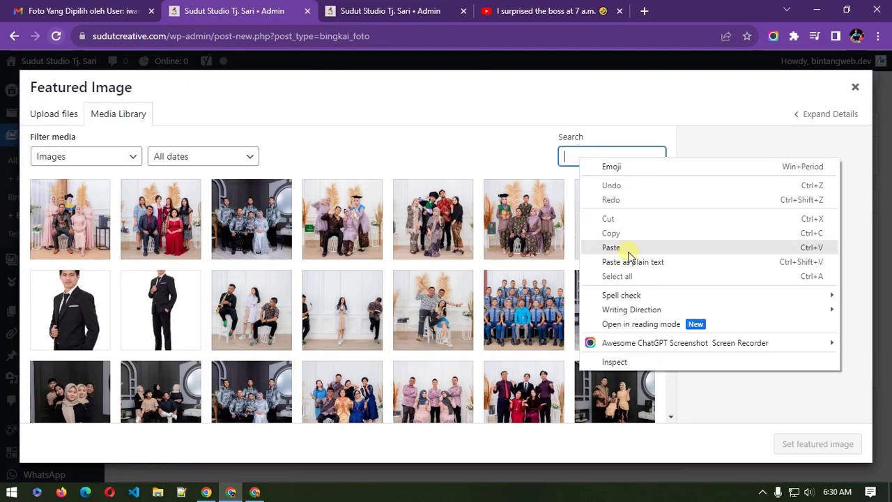
left_click(629, 254)
Step: Search the media for 'bingkai' and set bingkai-GF508BR as the featured image
triple_click(605, 156)
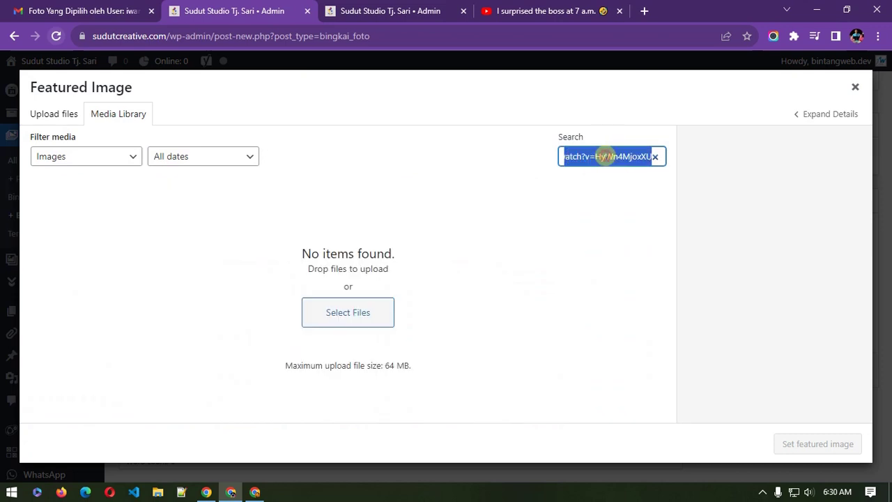
type("bink")
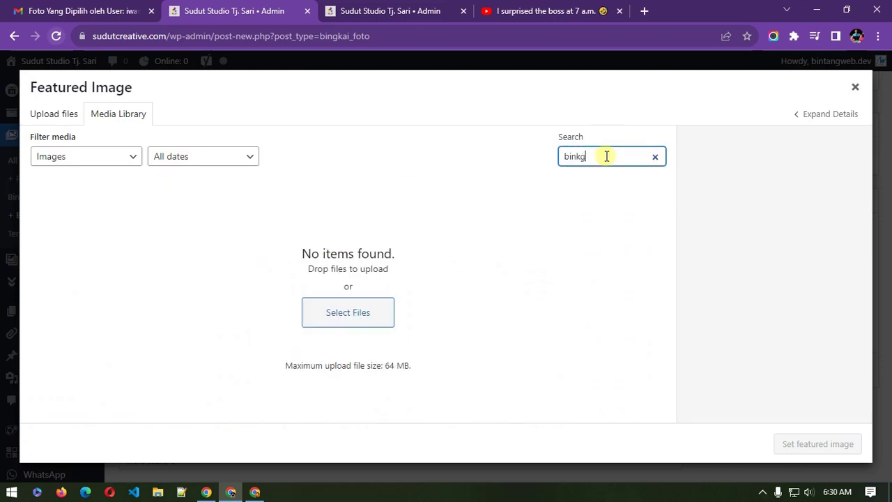
type("g")
key("BackSpace")
key("BackSpace")
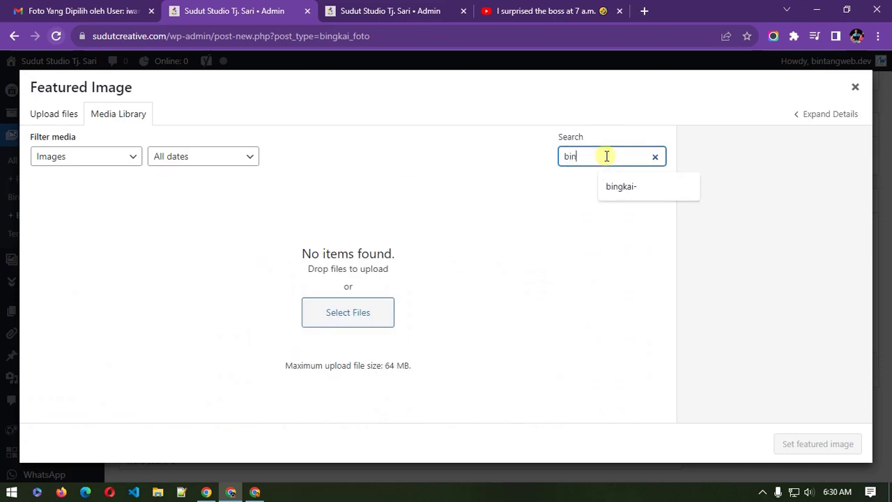
type("gkai")
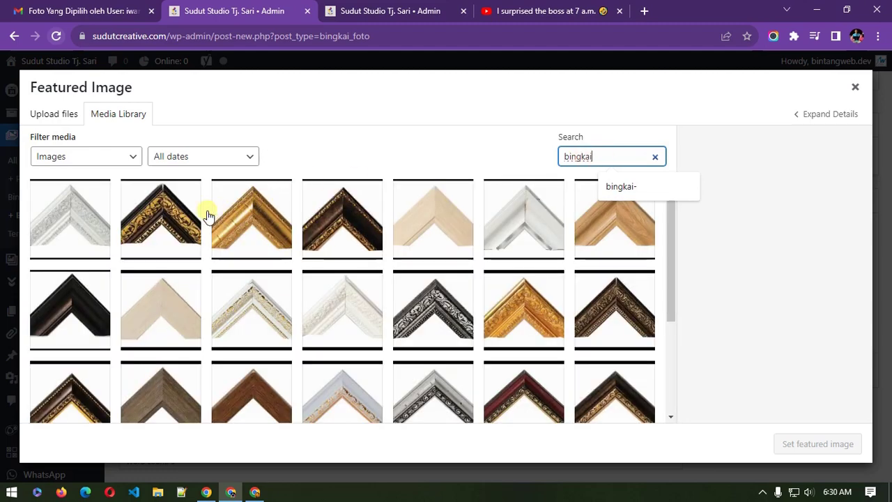
left_click(176, 225)
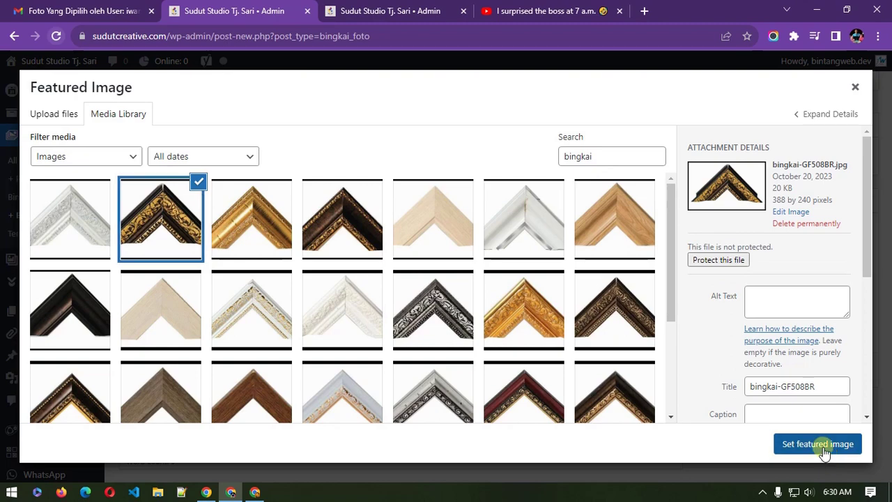
left_click(822, 443)
scroll(812, 288, "down", 4)
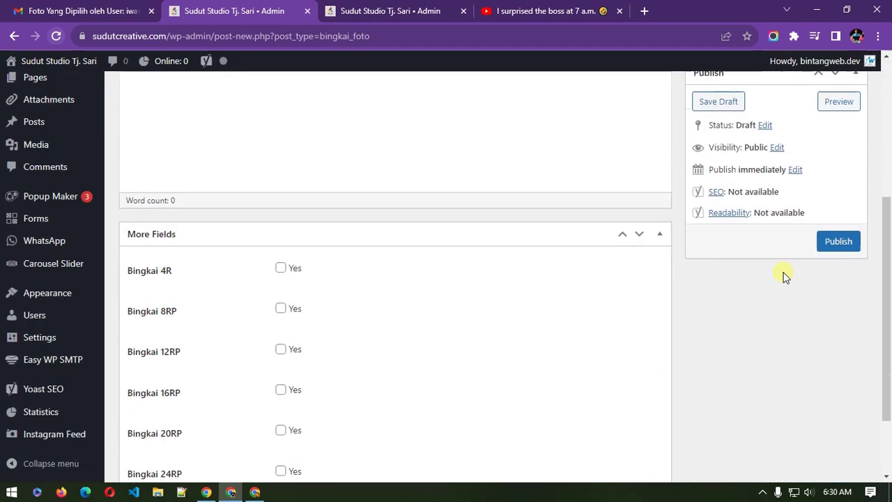
scroll(286, 213, "up", 3)
left_click(273, 248)
scroll(283, 273, "down", 4)
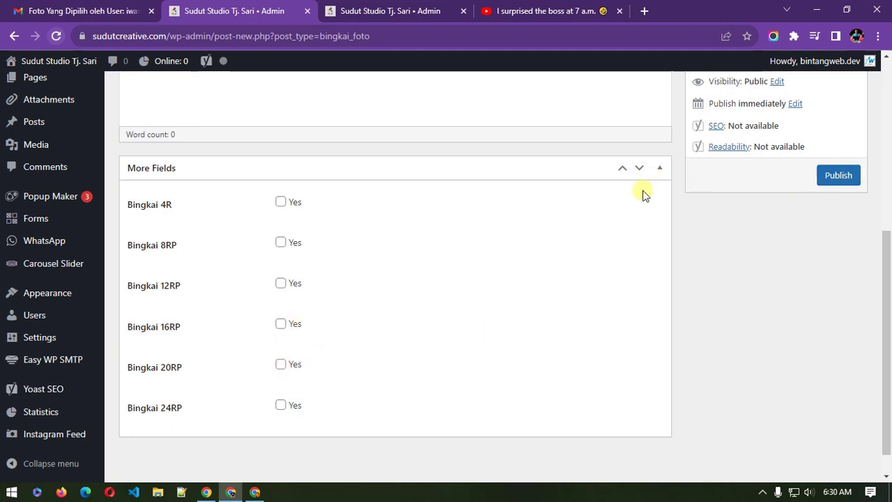
Step: Replace DSC01801's GF501G frame with GF408WO, accept the terms and send with Kirim Data
left_click(257, 492)
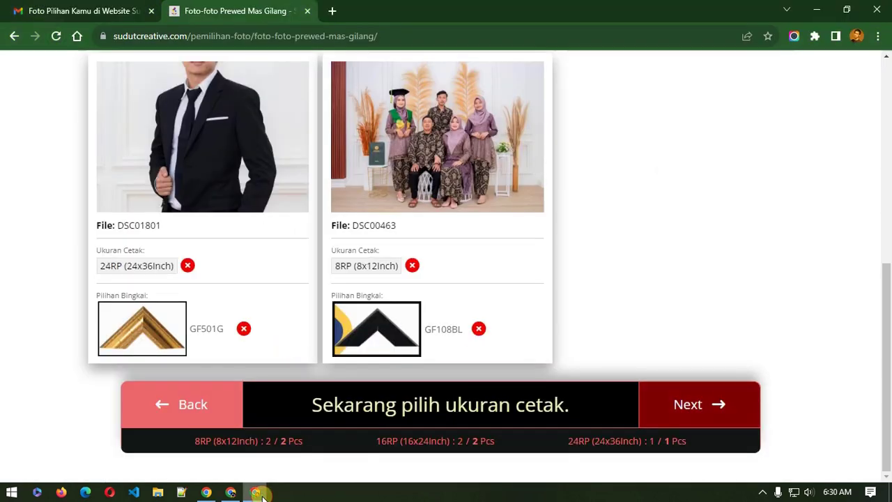
left_click(243, 328)
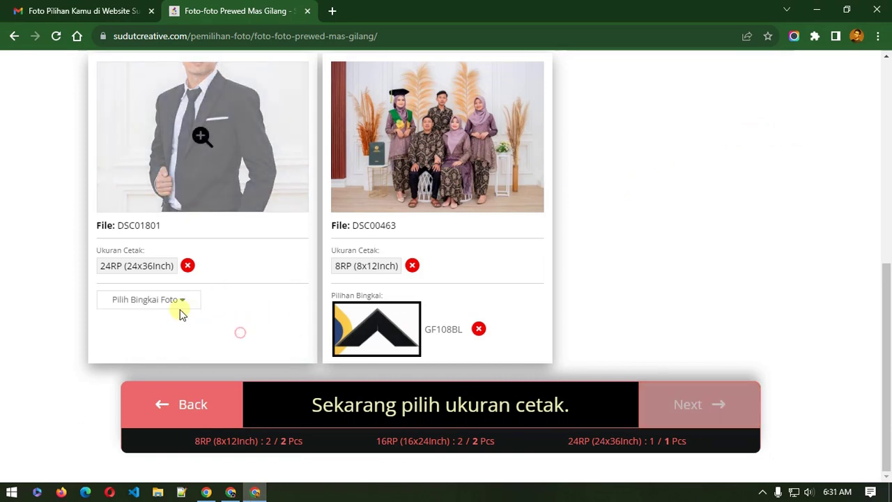
left_click(179, 311)
left_click(324, 157)
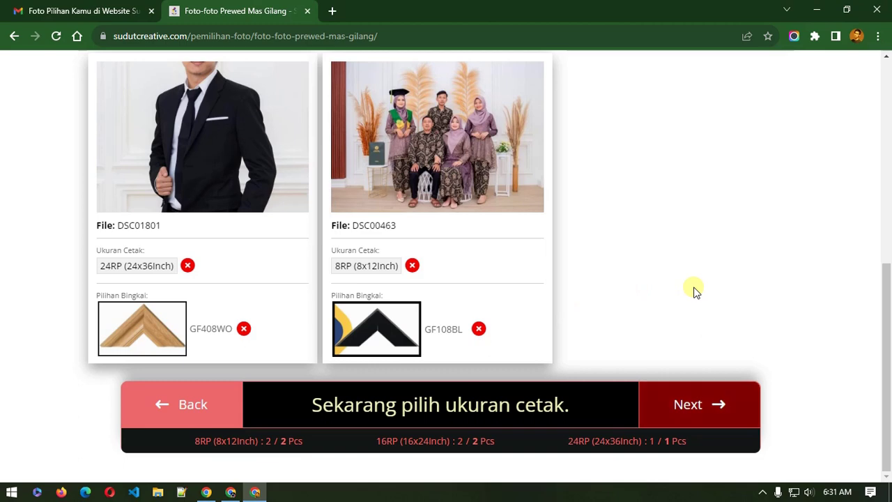
left_click(686, 418)
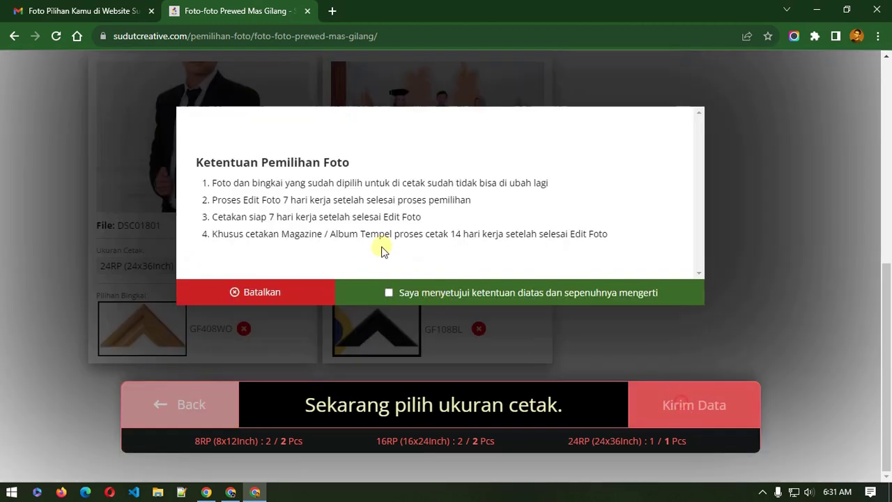
left_click(414, 292)
left_click(687, 406)
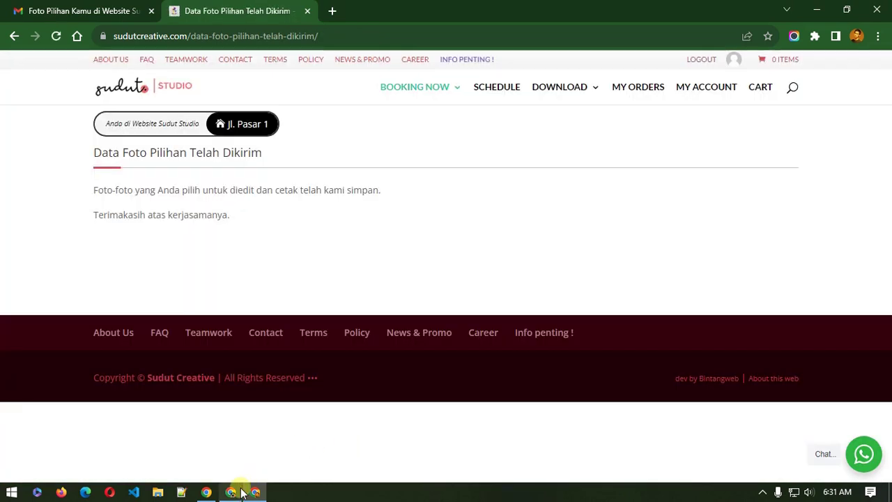
Step: Edit the address to sudutcreative.com/pemilihan-foto/ and open the prewed photo selection page
left_click_drag(195, 35, 368, 35)
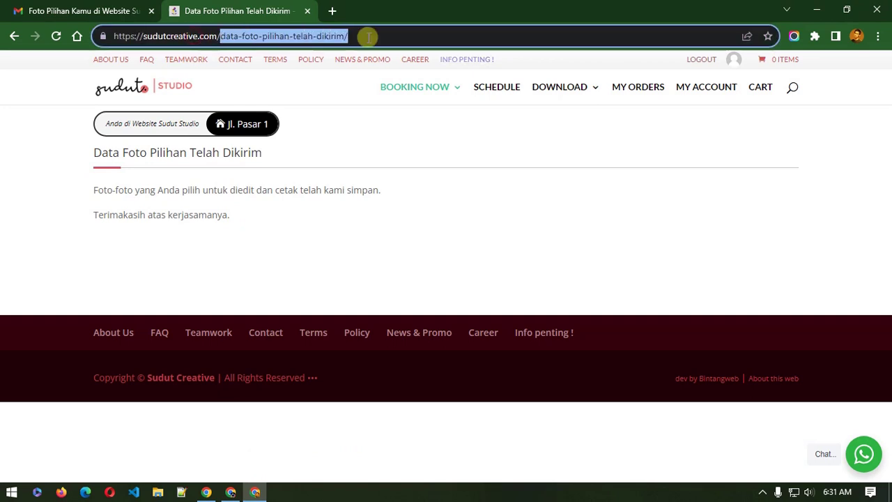
type("ps://sudutcreative.com/p")
key("End")
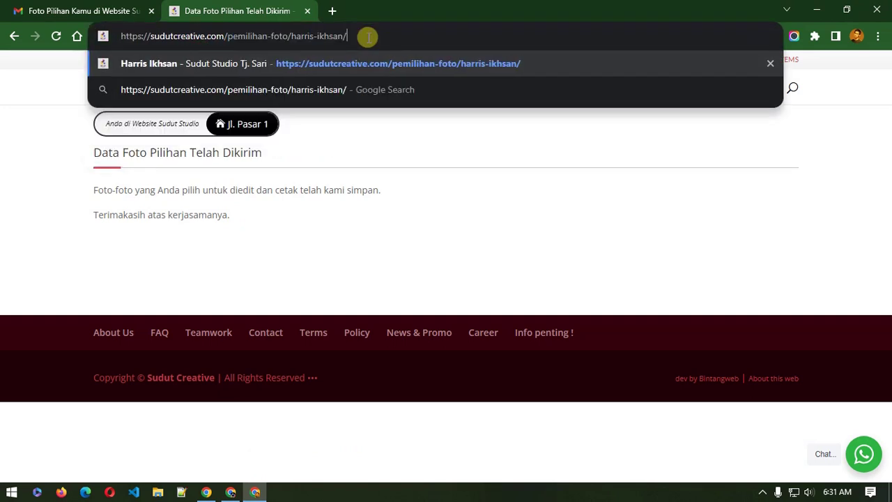
key("BackSpace")
key("BackSpace")
key("BackSpace")
key("BackSpace")
key("BackSpace")
key("BackSpace")
key("BackSpace")
key("BackSpace")
key("BackSpace")
key("BackSpace")
key("BackSpace")
key("BackSpace")
key("BackSpace")
key("BackSpace")
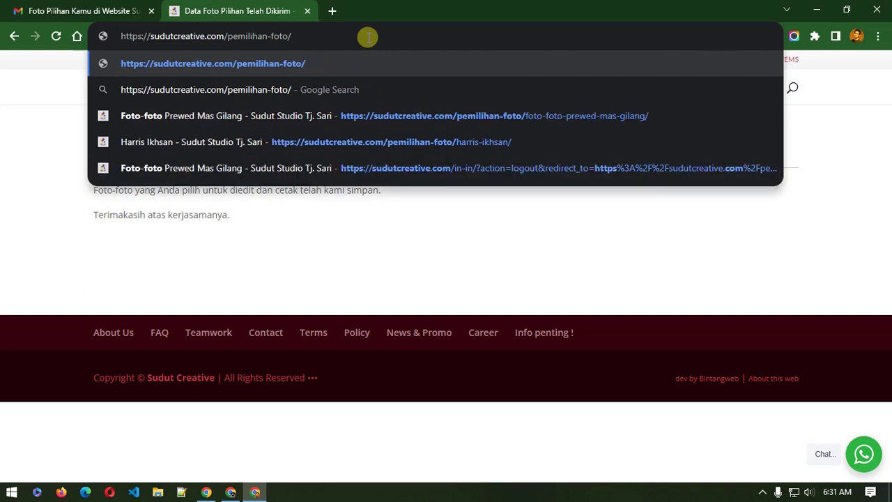
left_click(536, 115)
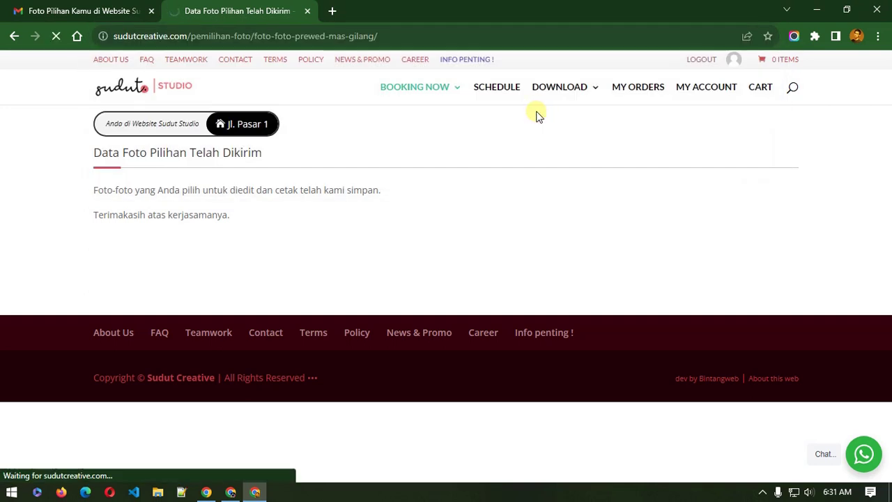
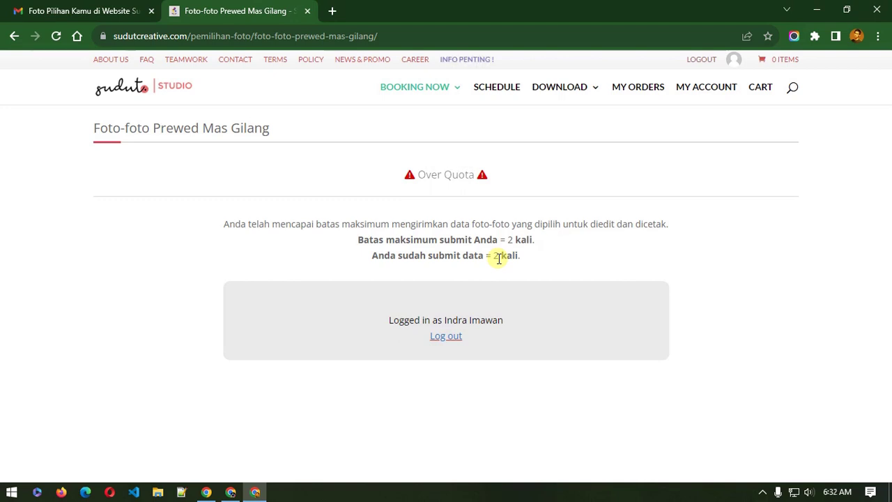
Step: In the admin window, open Pemilihan Foto > Foto Terpilih to find the pending Prewed Mas Gilang submission
left_click(232, 491)
scroll(31, 289, "up", 5)
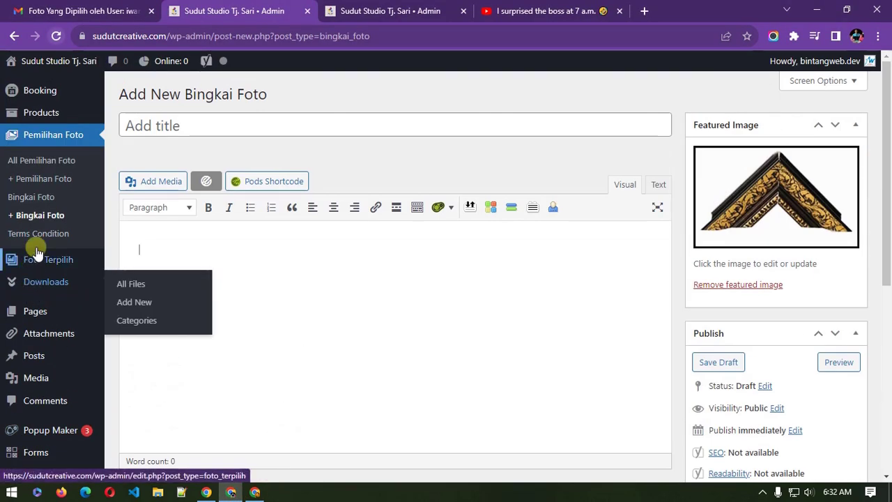
left_click(37, 135)
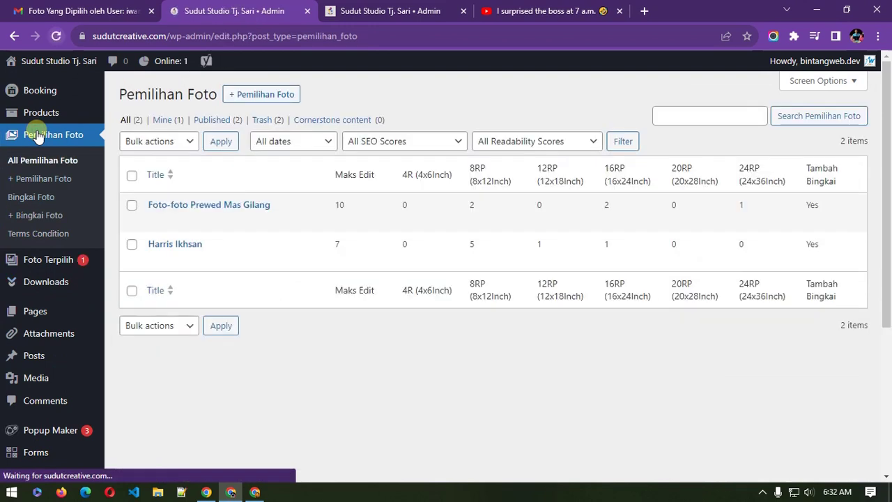
left_click(58, 262)
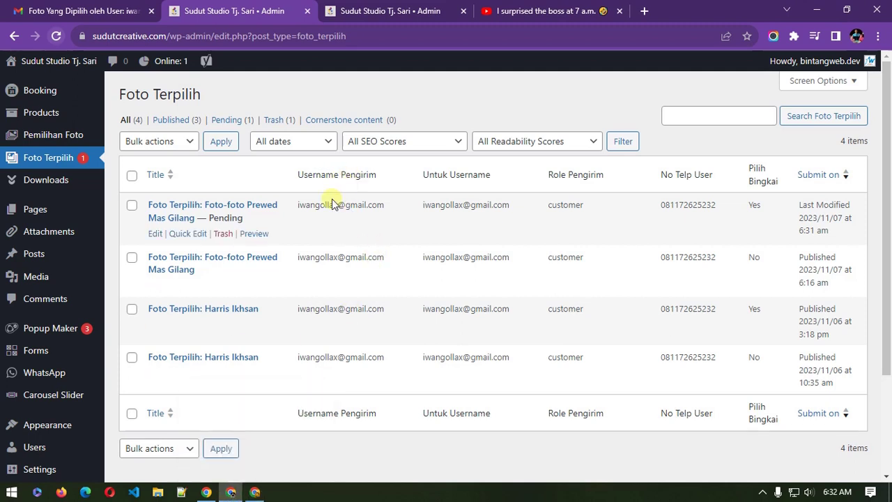
Step: Copy the pending submission's title from Quick Edit, cancelling without saving changes
left_click_drag(302, 207, 360, 208)
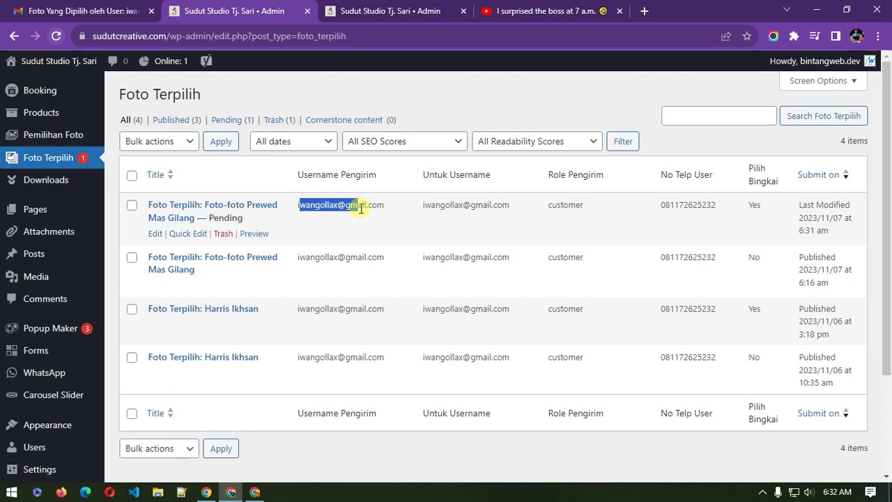
left_click_drag(368, 257, 346, 260)
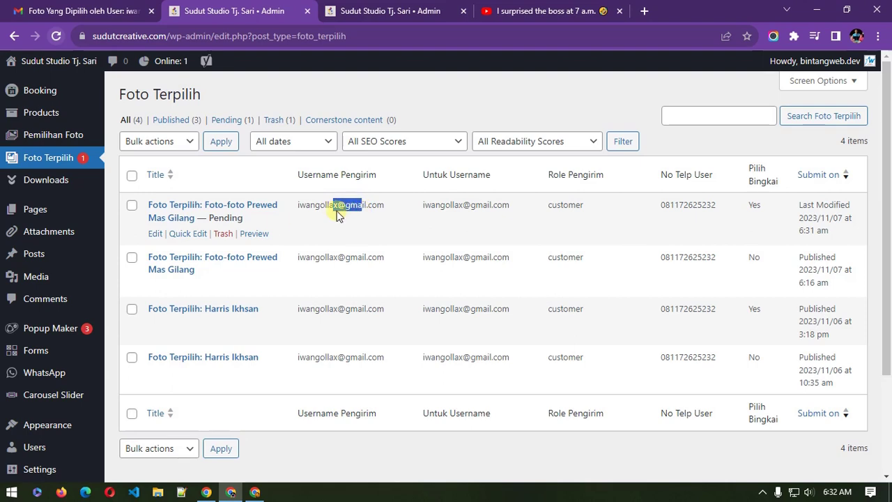
left_click(199, 234)
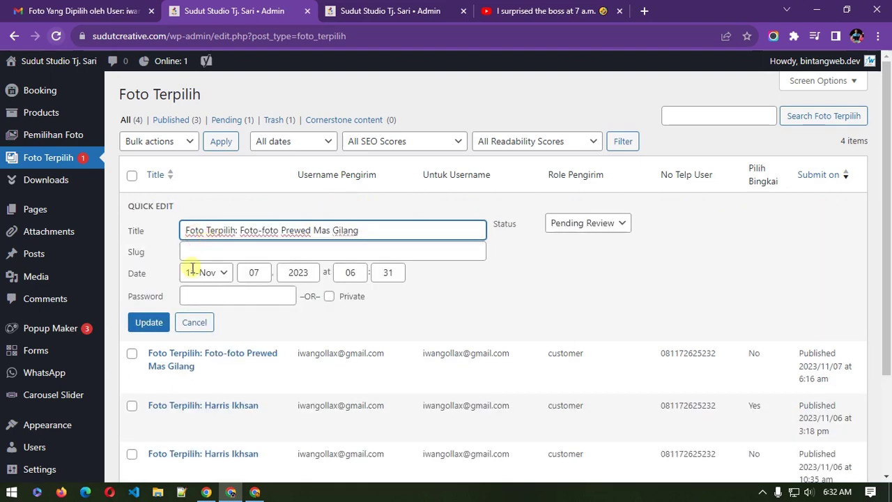
left_click(194, 322)
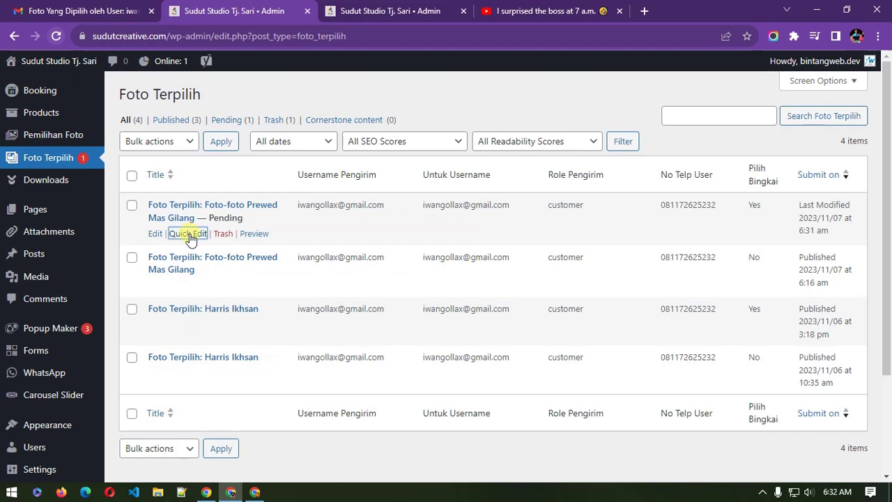
left_click(191, 234)
triple_click(223, 230)
right_click(223, 230)
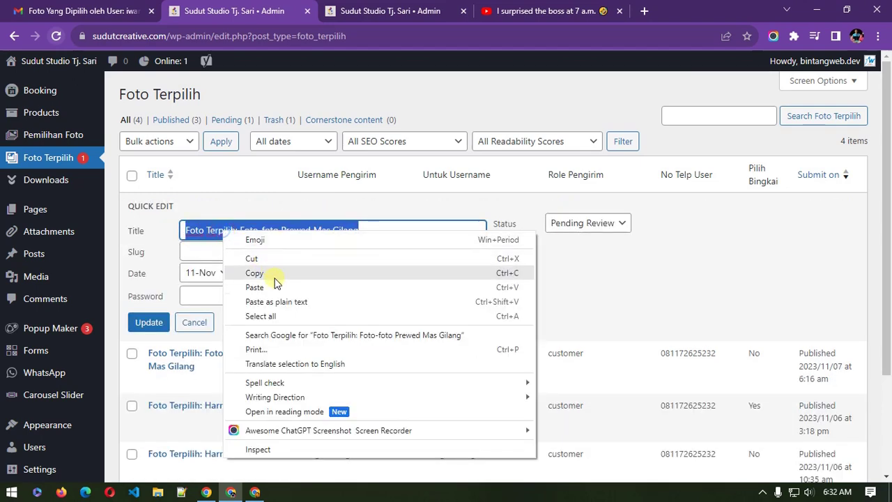
left_click(273, 278)
left_click(205, 323)
Step: Search Foto Terpilih for the copied title, then return to the client's Over Quota page
left_click(704, 115)
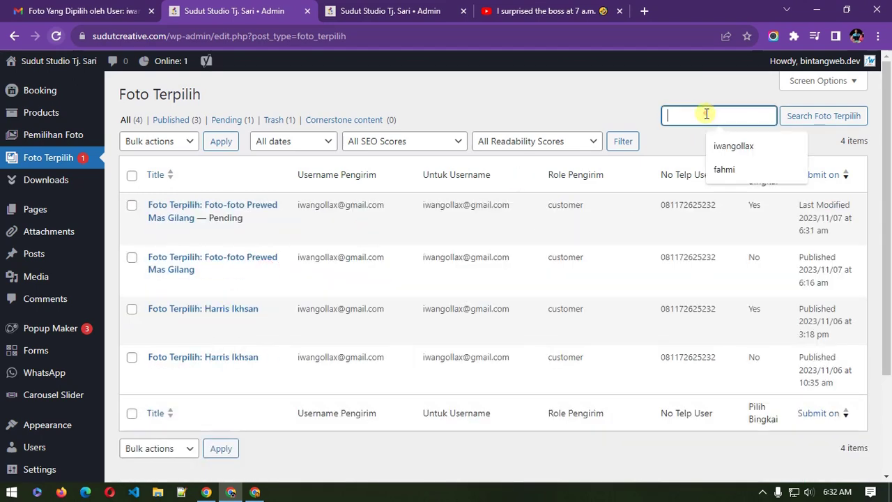
right_click(703, 114)
left_click(701, 216)
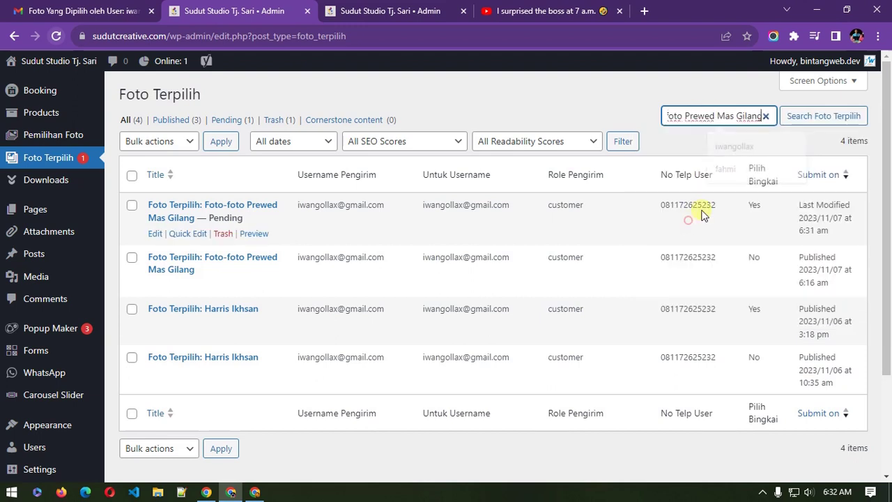
left_click(808, 124)
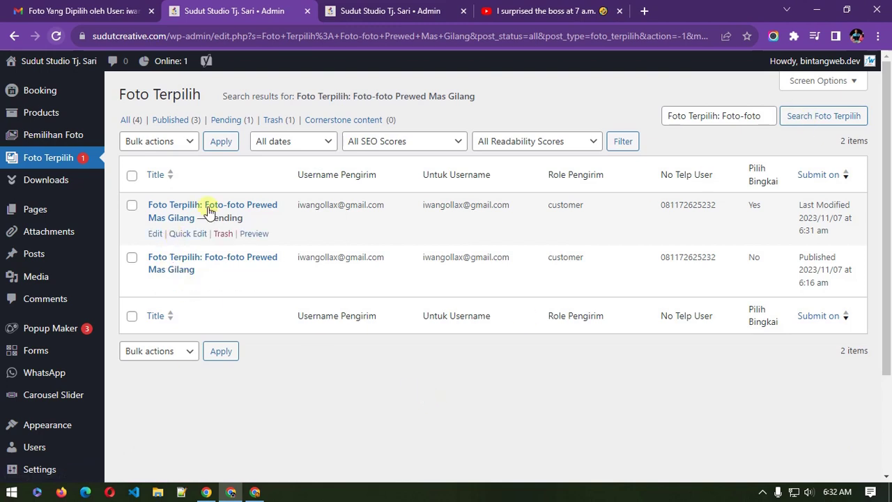
mouse_move(340, 211)
left_click(257, 493)
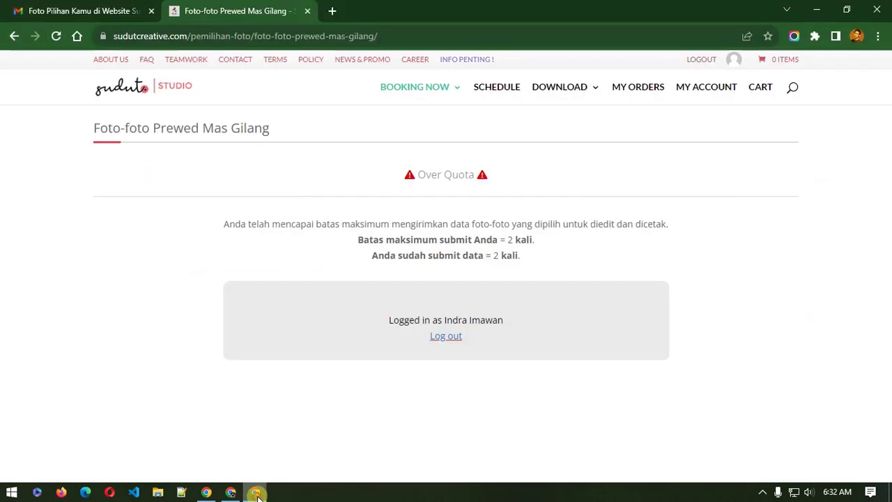
Step: Copy the View link address of Foto-foto Prewed Mas Gilang from the Pemilihan Foto list
left_click(233, 492)
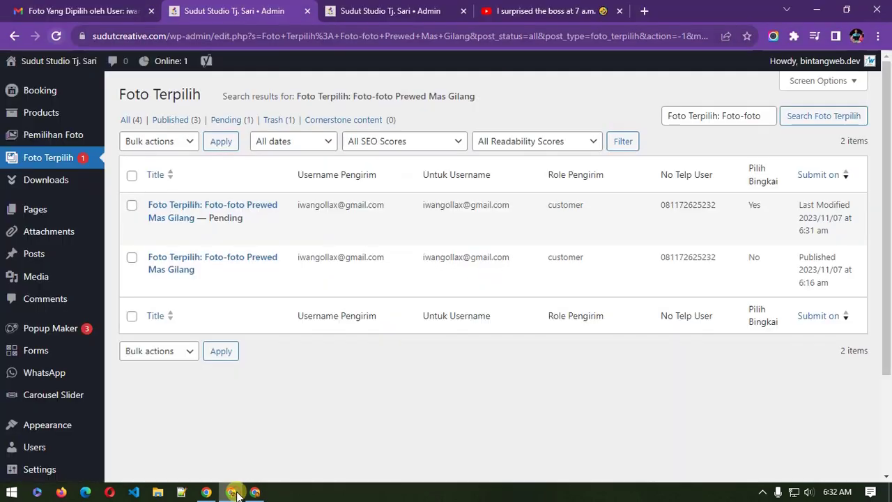
mouse_move(345, 214)
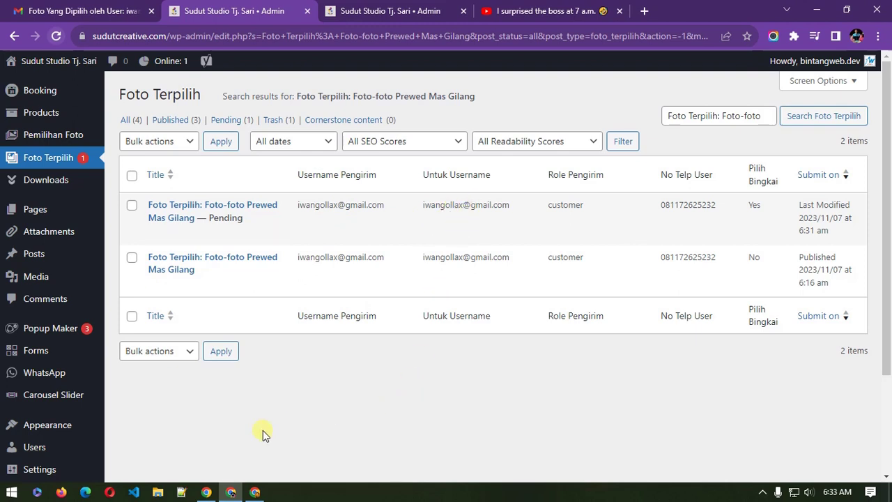
left_click(356, 8)
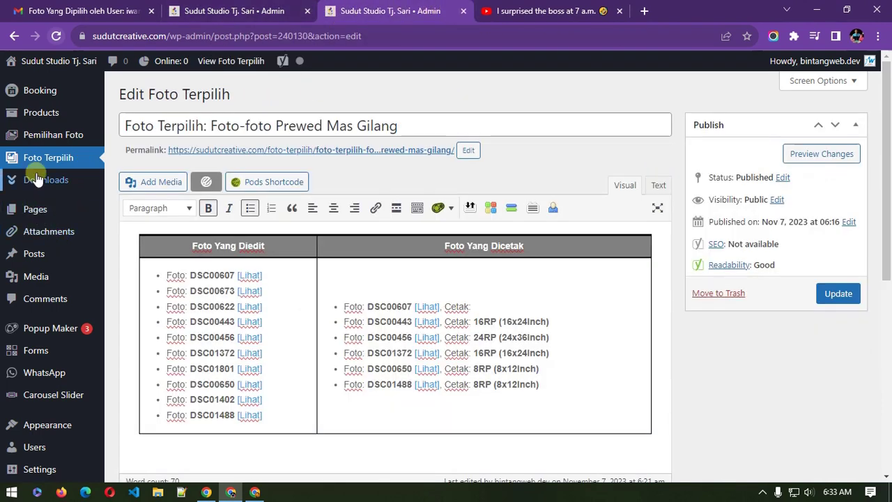
left_click(50, 146)
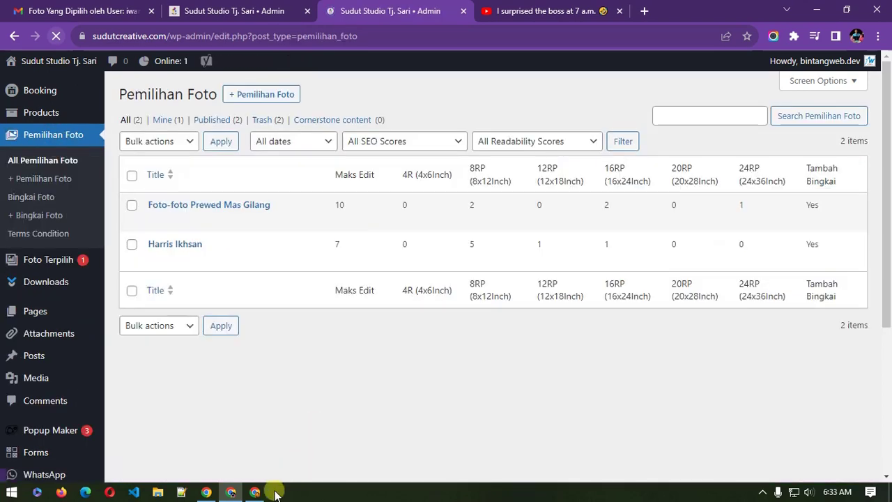
left_click(255, 492)
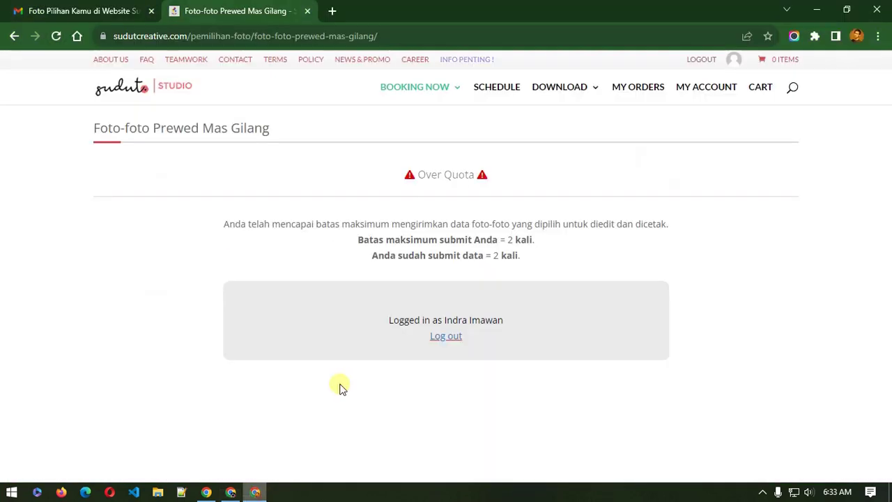
left_click(230, 492)
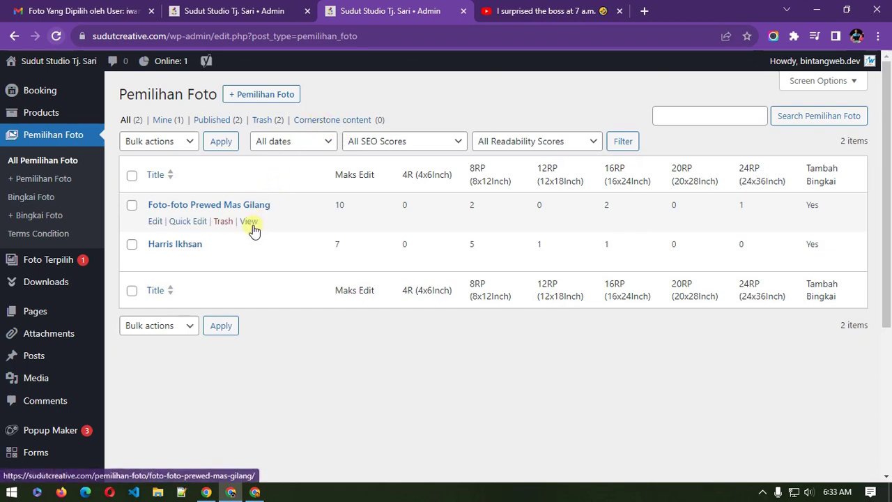
right_click(248, 220)
left_click(319, 305)
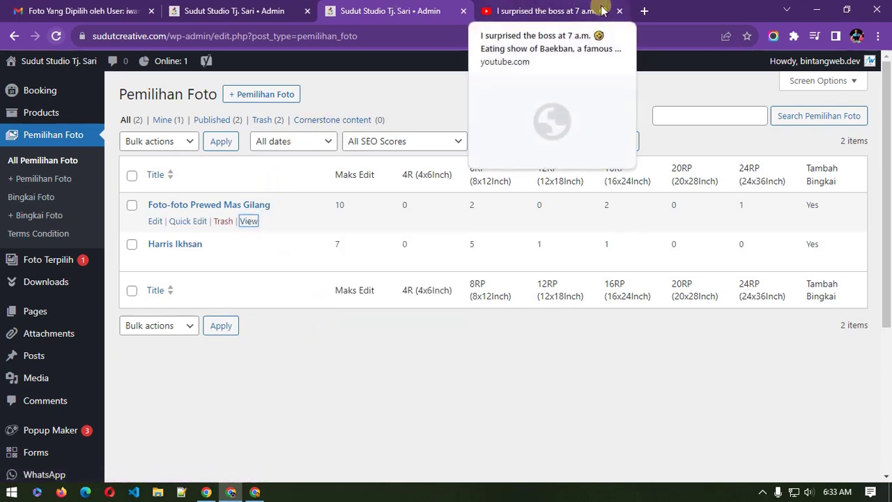
Step: Open the copied gallery page address in a new browser tab
left_click(645, 11)
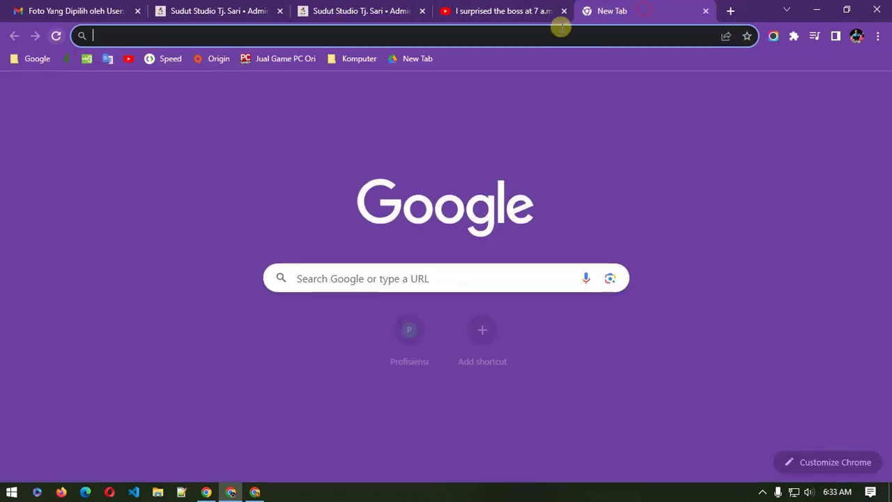
right_click(556, 33)
left_click(662, 123)
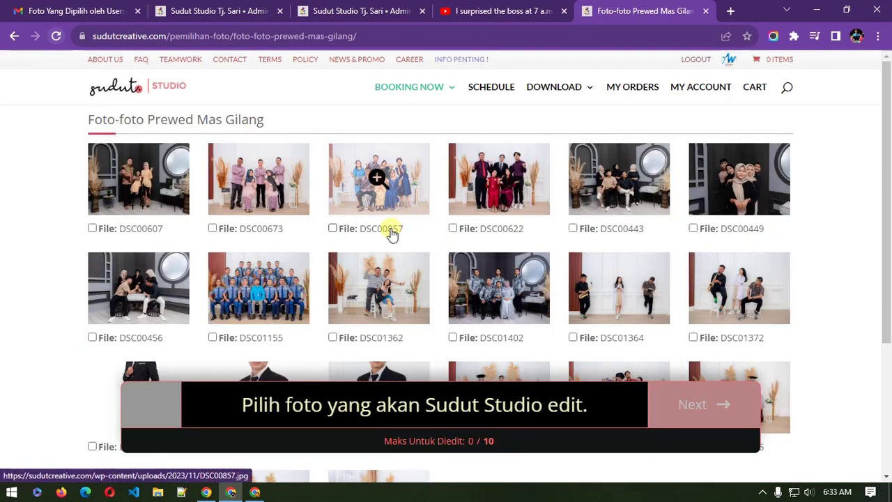
Step: Pick ten edit photos (DSC00857, DSC00673, DSC00607, DSC01362, DSC01801, DSC00463, DSC01433, DSC01402, DSC01488, DSC00650) and save
left_click(392, 233)
left_click(225, 231)
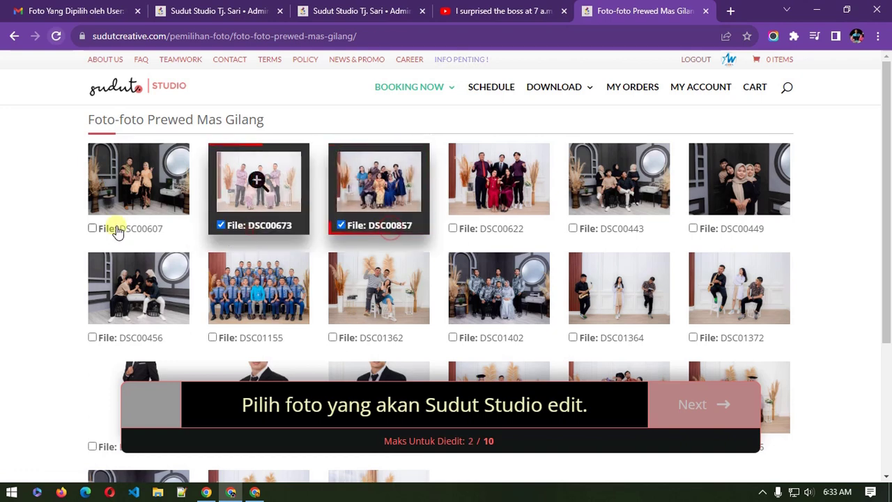
left_click(116, 229)
scroll(360, 321, "down", 2)
left_click(377, 221)
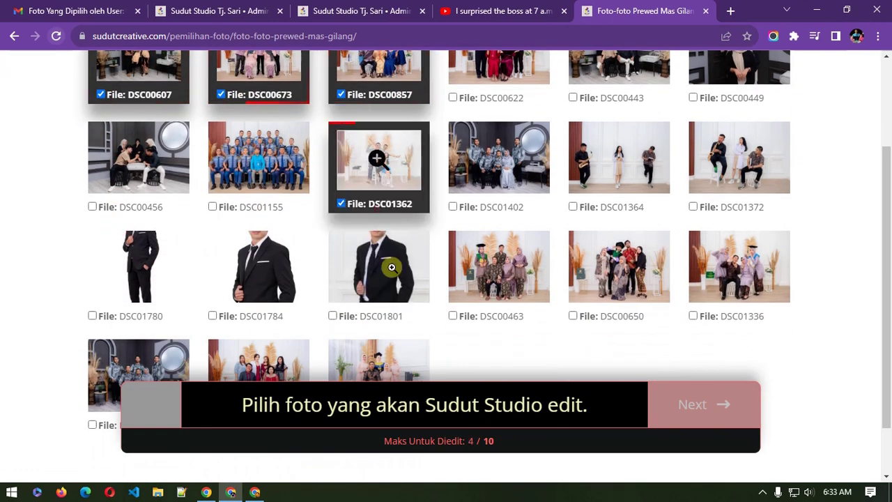
left_click(372, 317)
left_click(490, 317)
scroll(383, 279, "down", 1)
left_click(252, 361)
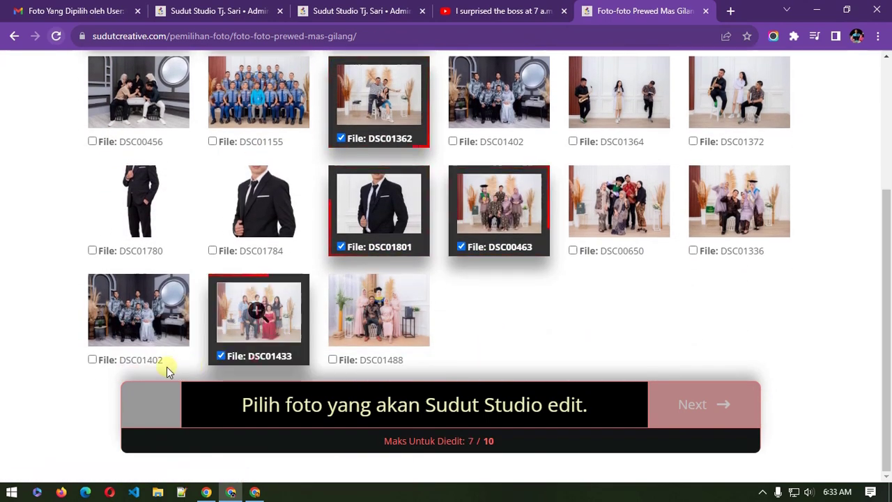
left_click(153, 366)
left_click(379, 359)
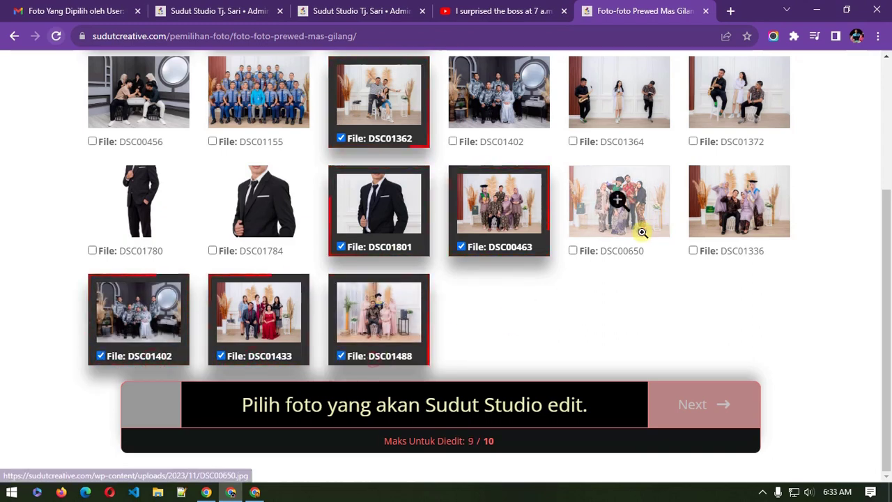
left_click(617, 255)
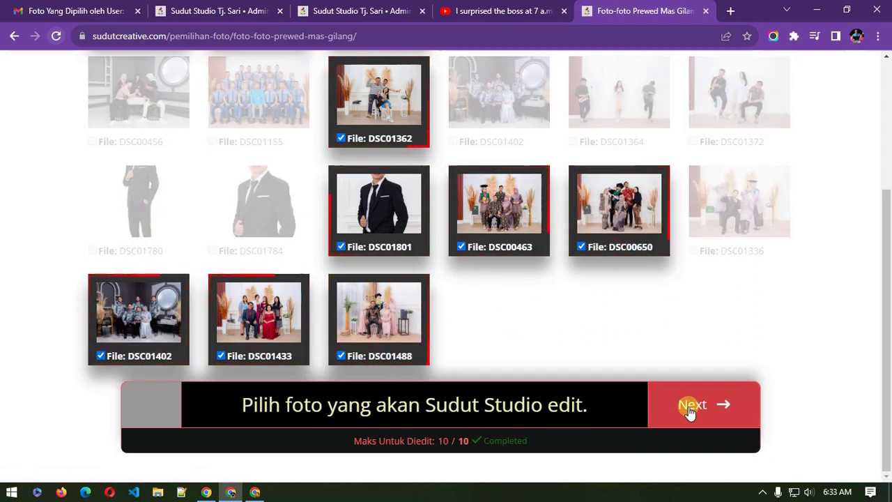
left_click(689, 406)
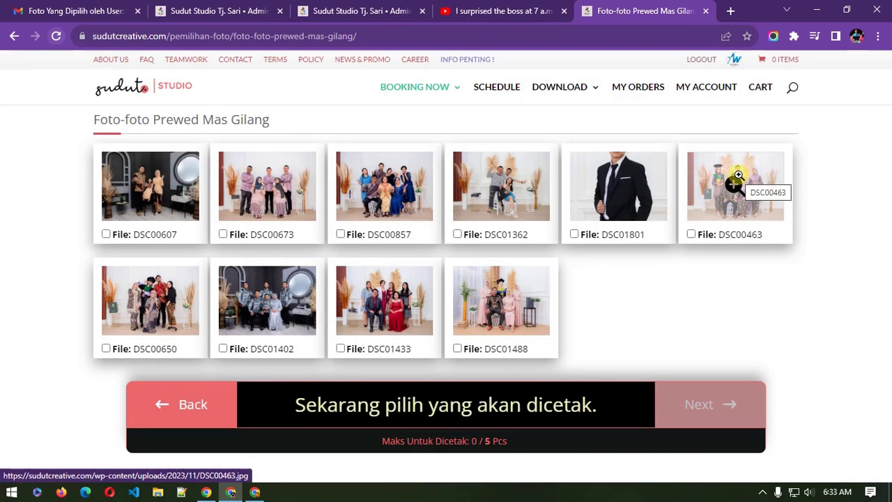
Step: Mark DSC01801, DSC00673, DSC01402 and DSC01488 for printing
left_click(626, 234)
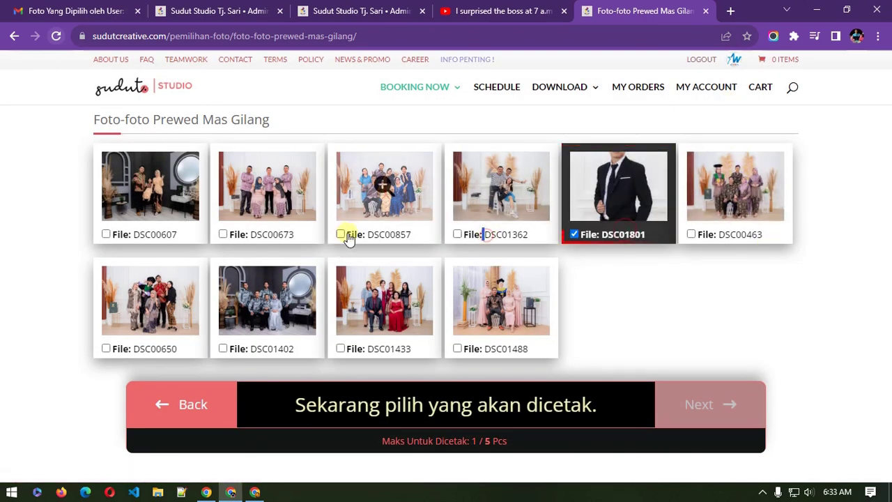
left_click(254, 233)
left_click(284, 352)
left_click(502, 348)
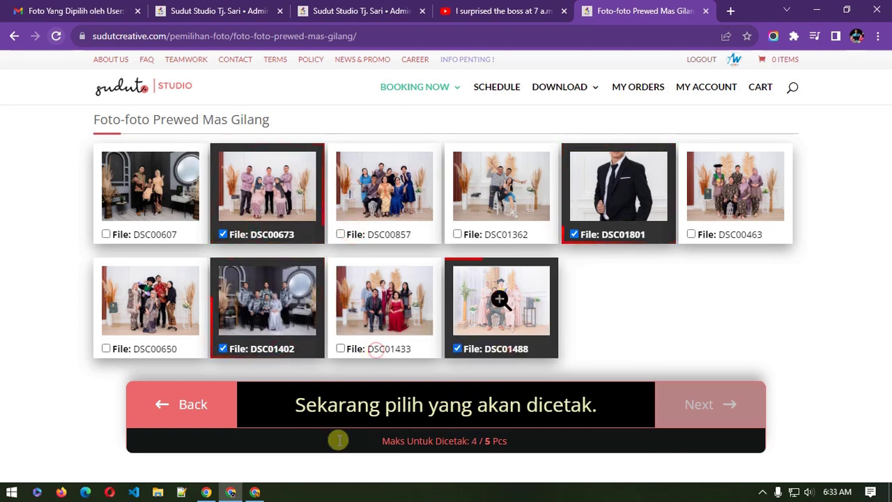
Step: Check the Over Quota page's 2 of 2 submissions, then mark DSC01362 as the fifth print photo
left_click(255, 492)
double_click(495, 255)
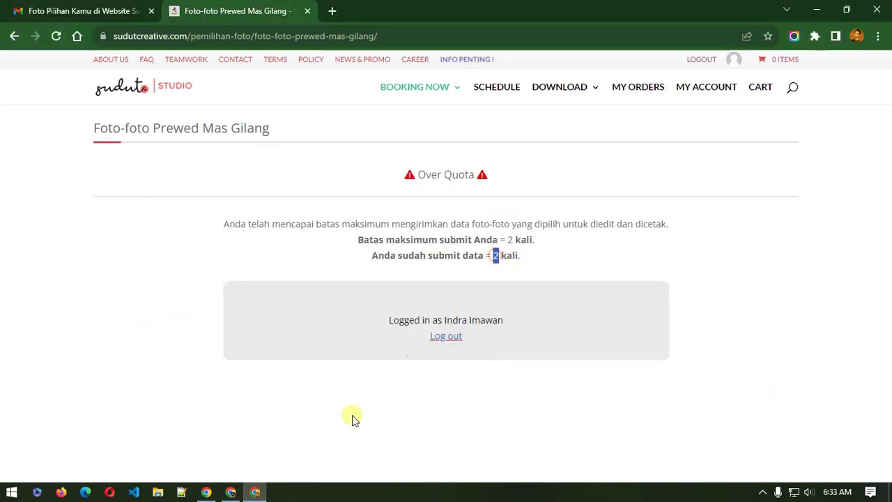
double_click(509, 240)
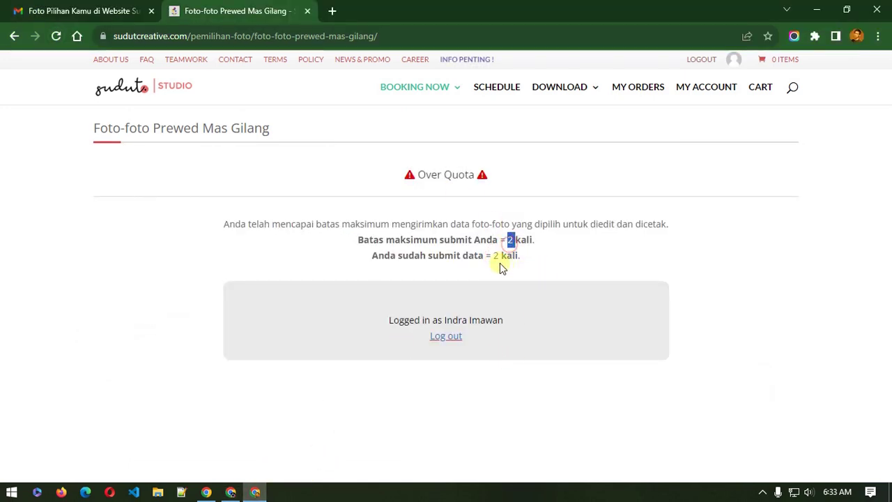
double_click(496, 255)
left_click(233, 490)
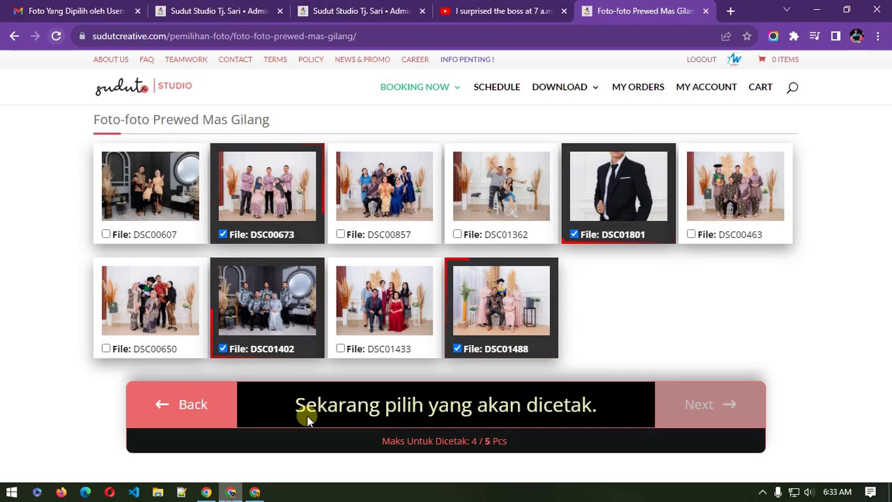
left_click(468, 236)
Step: Set DSC00673 to 8RP with frame GF112S and DSC01362 to 8RP with frame GF405BR
left_click(675, 408)
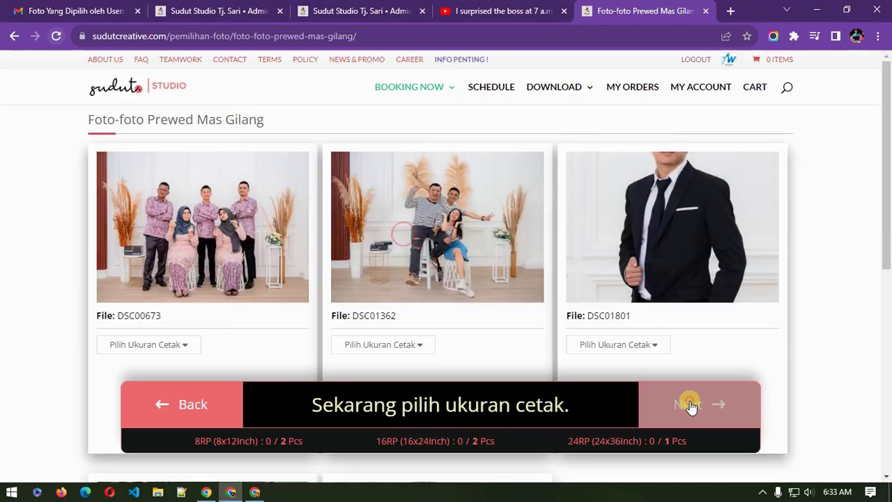
scroll(177, 338, "down", 2)
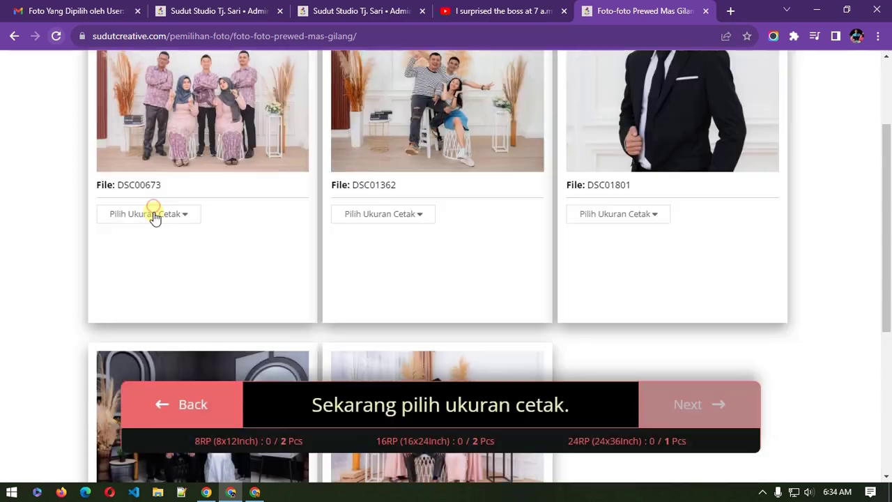
left_click(154, 213)
left_click(150, 241)
left_click(151, 252)
left_click(160, 276)
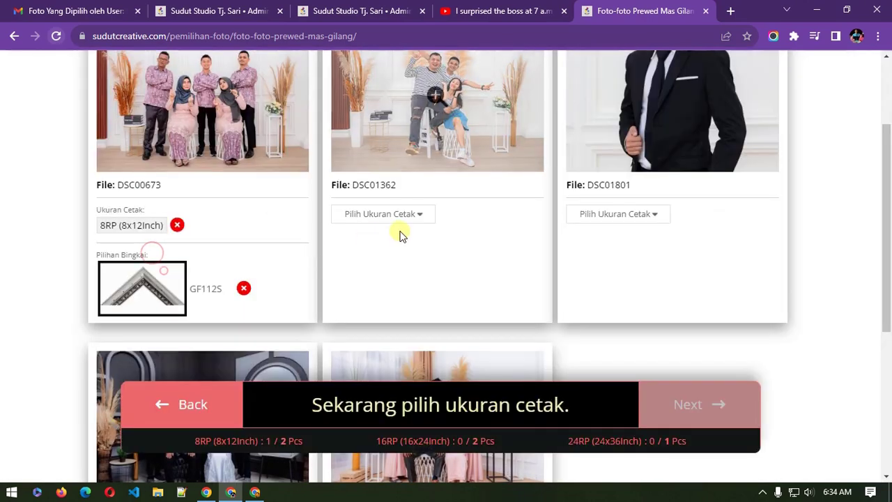
left_click(418, 214)
left_click(405, 241)
left_click(400, 253)
left_click(397, 282)
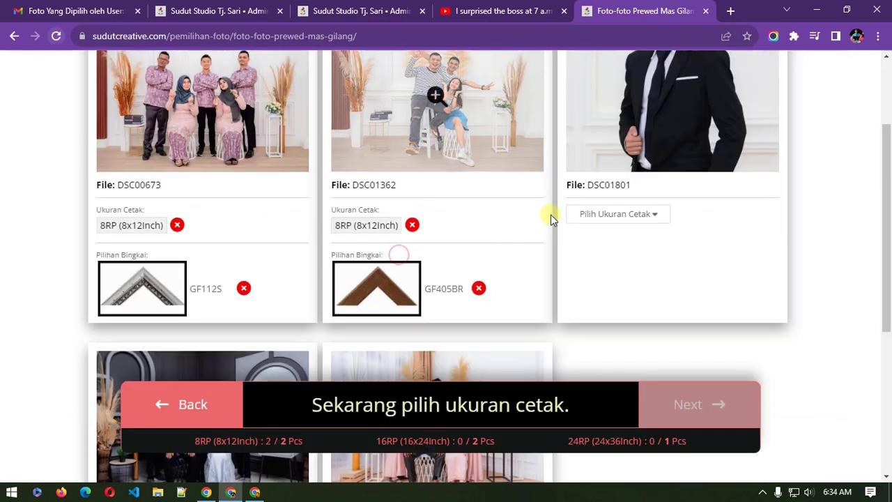
Step: Set DSC01801 to 16RP with frame GF205G and DSC01402 to 16RP with frame GF205W
left_click(620, 214)
left_click(607, 267)
left_click(609, 268)
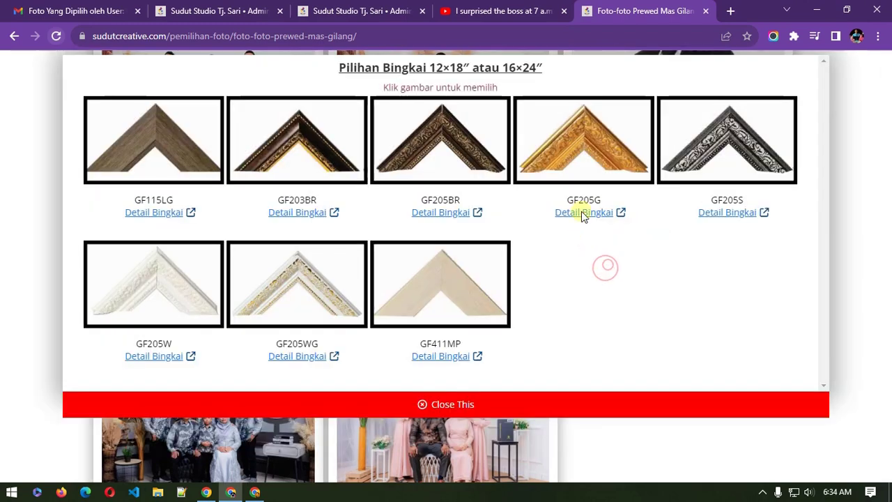
left_click(581, 209)
scroll(143, 292, "down", 4)
left_click(145, 282)
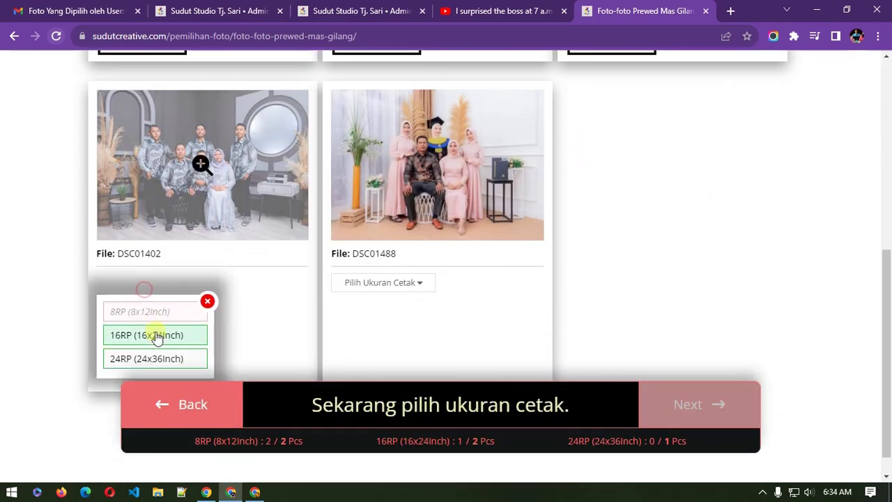
left_click(155, 334)
left_click(149, 324)
left_click(168, 285)
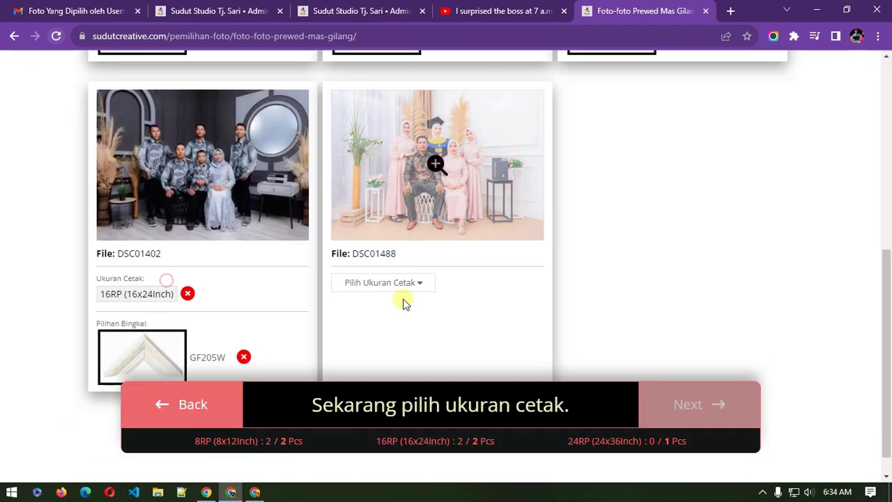
Step: Set DSC01488 to 24RP with frame GF408WO and finish the size and frame choices
left_click(391, 291)
scroll(390, 335, "down", 1)
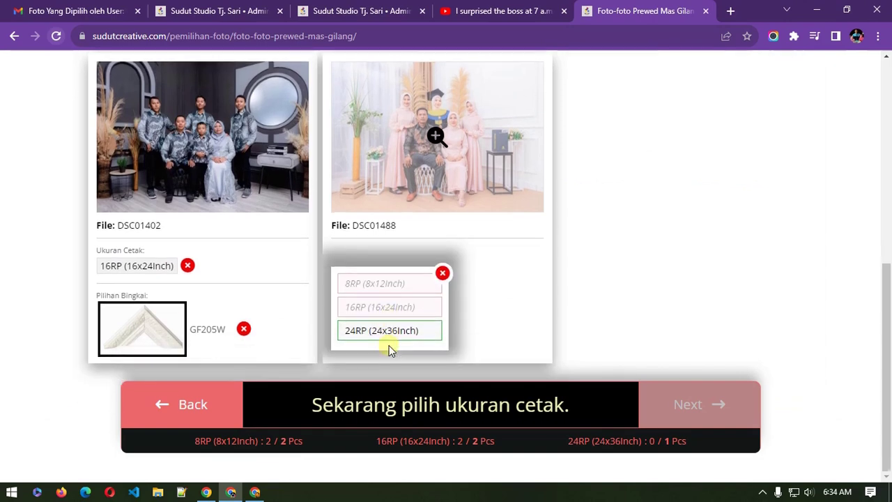
left_click(388, 340)
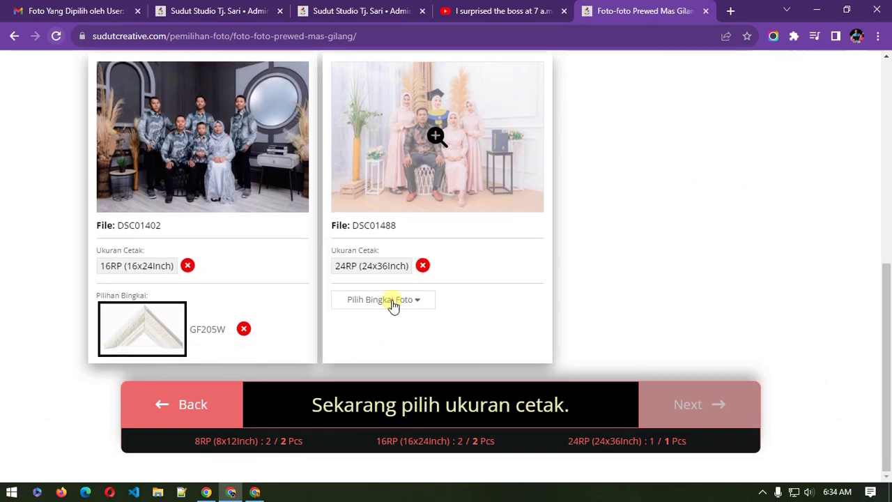
left_click(393, 301)
left_click(307, 141)
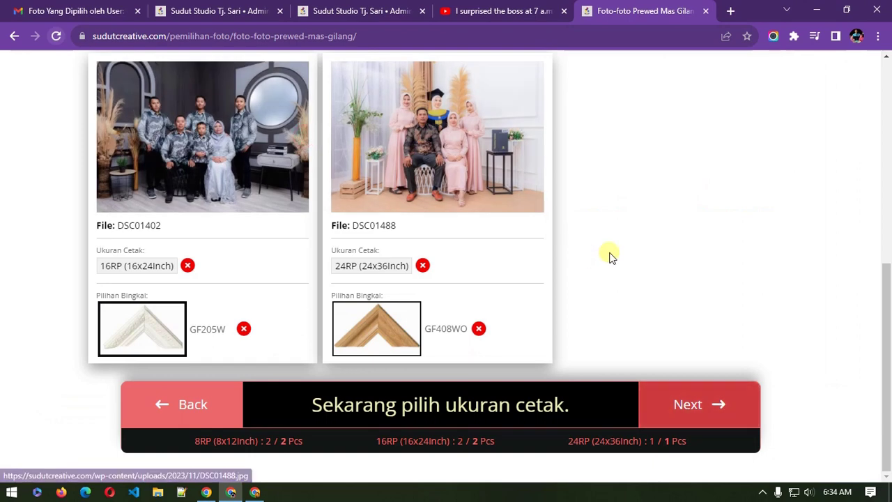
left_click(709, 405)
Step: Agree to the selection terms, submit with Kirim Data, and reload the client's selection page
left_click(486, 291)
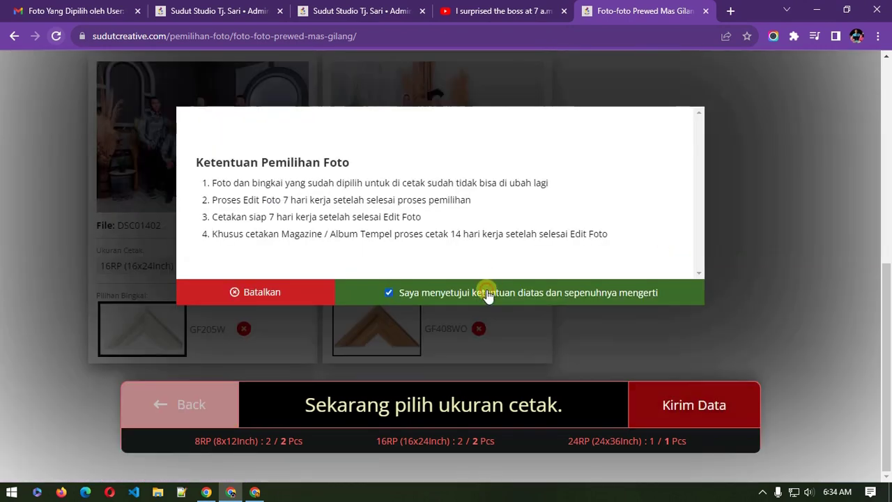
left_click(643, 406)
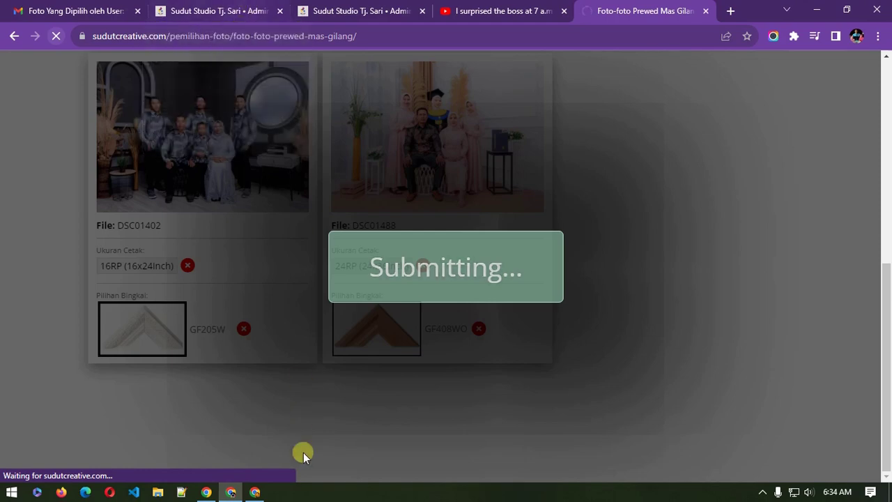
mouse_move(259, 494)
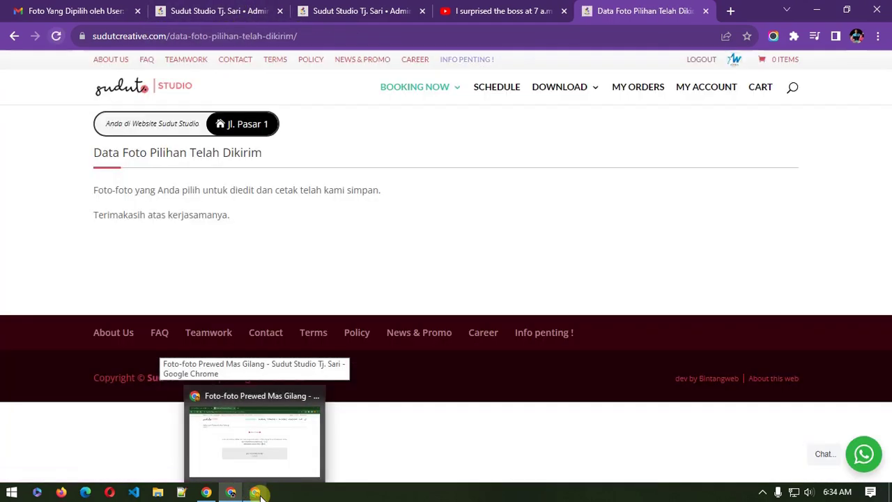
left_click(259, 495)
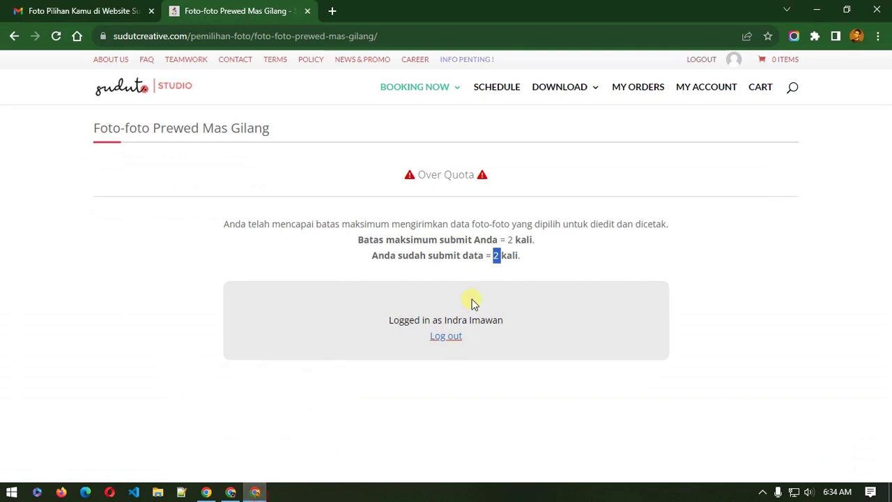
left_click(59, 39)
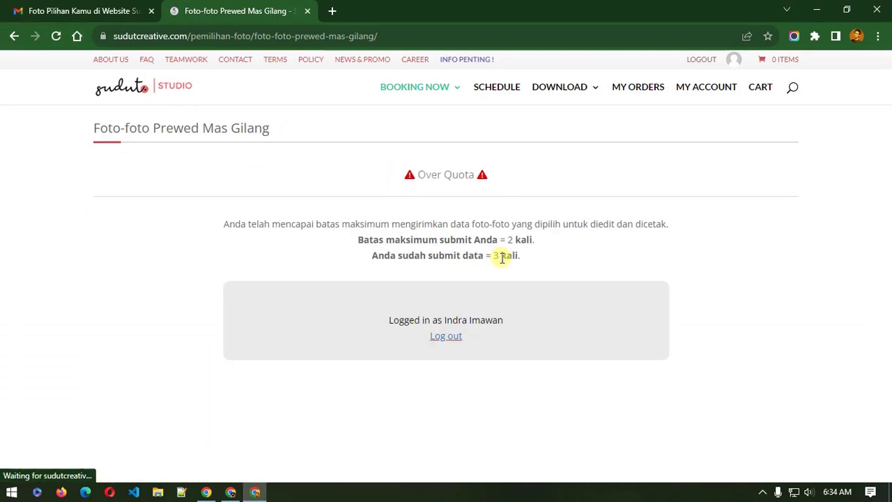
Step: Return to the Pemilihan Foto list in the admin browser tab
left_click(230, 492)
left_click(237, 492)
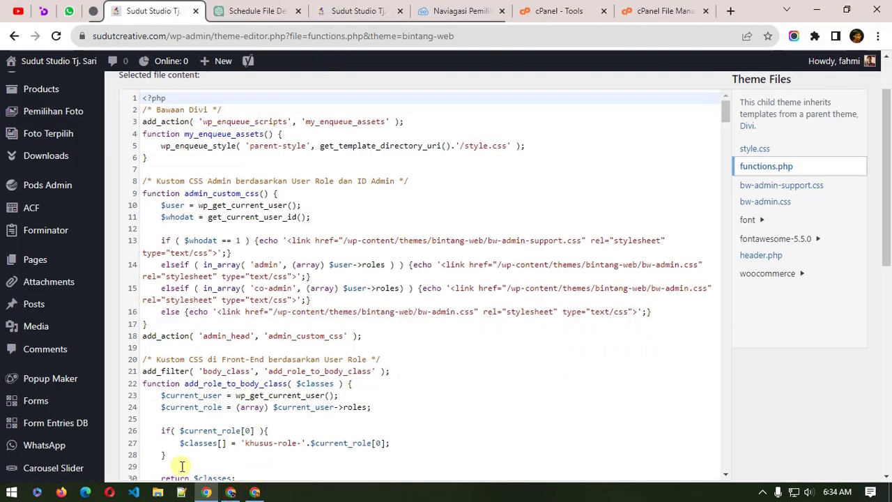
left_click(230, 492)
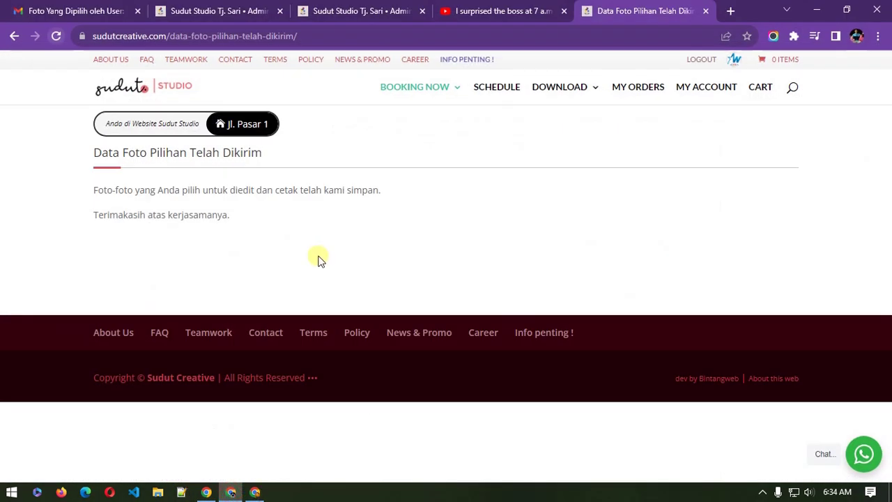
left_click(333, 8)
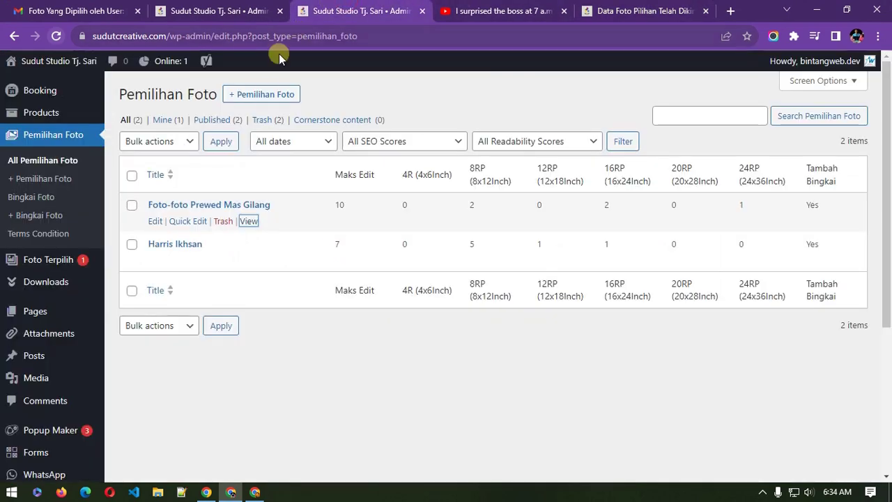
Step: Show all Foto Terpilih entries to confirm the new pending Prewed Mas Gilang row, then open Downloads
left_click(219, 11)
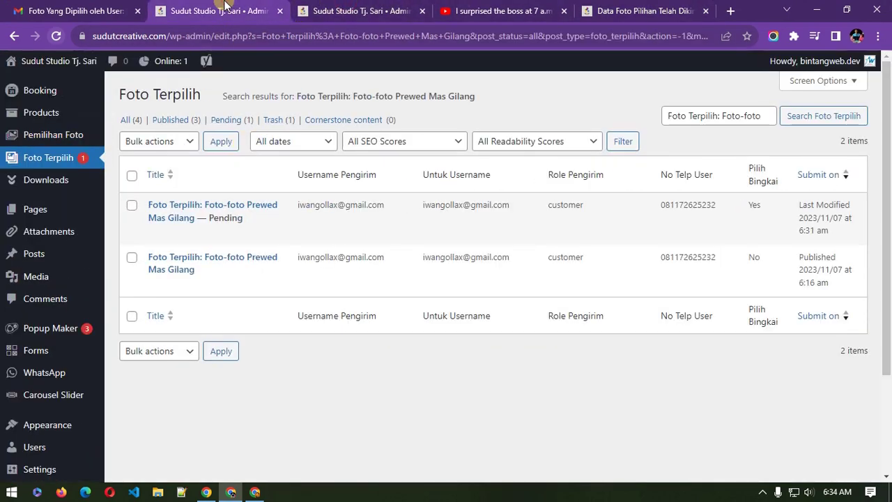
left_click(49, 159)
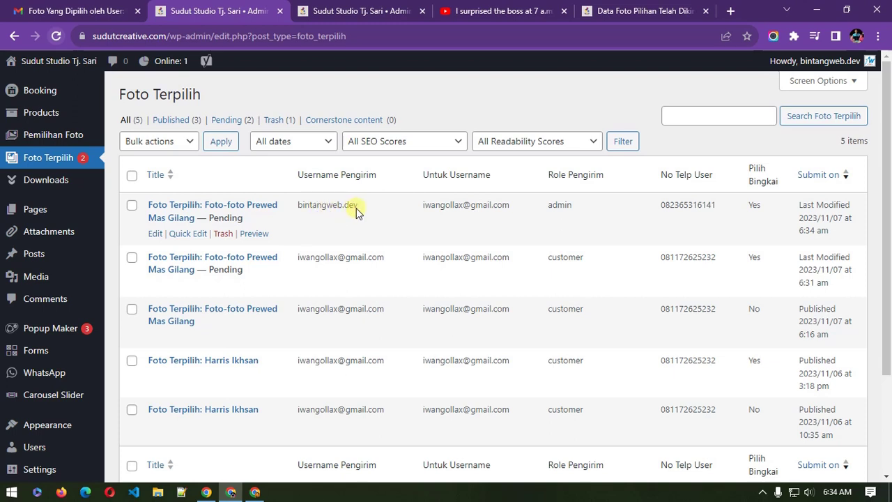
left_click_drag(355, 208, 302, 209)
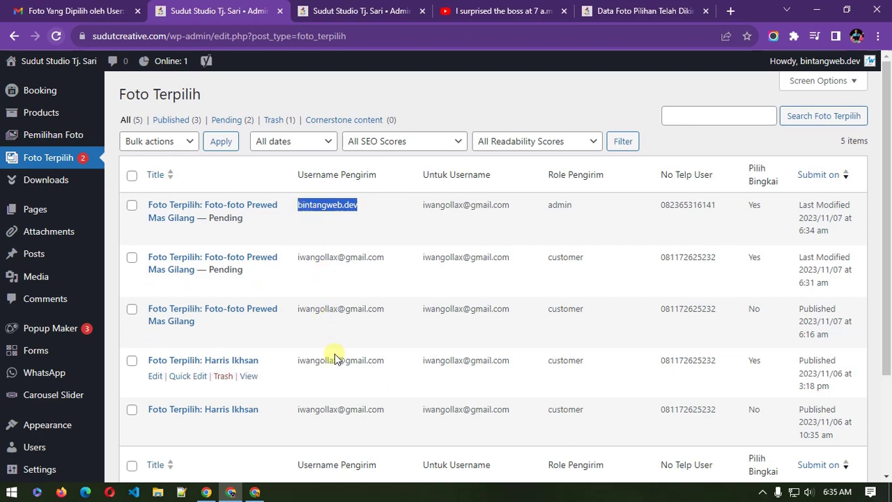
mouse_move(260, 493)
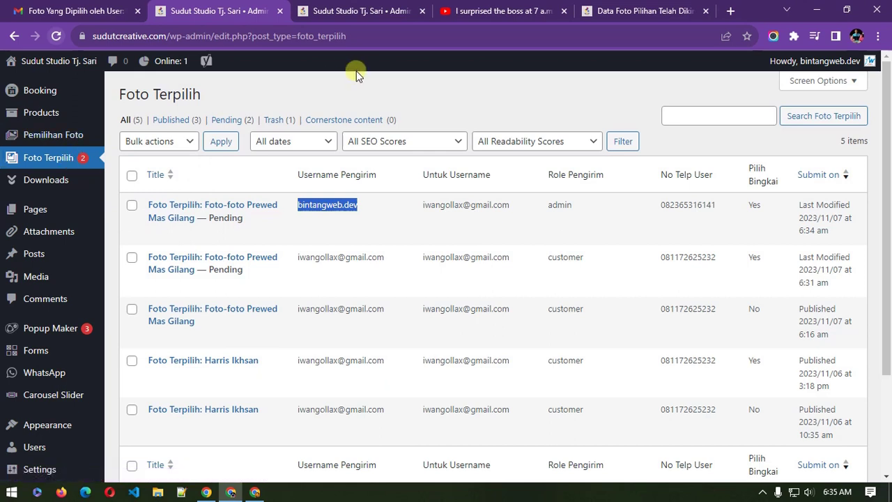
left_click(466, 106)
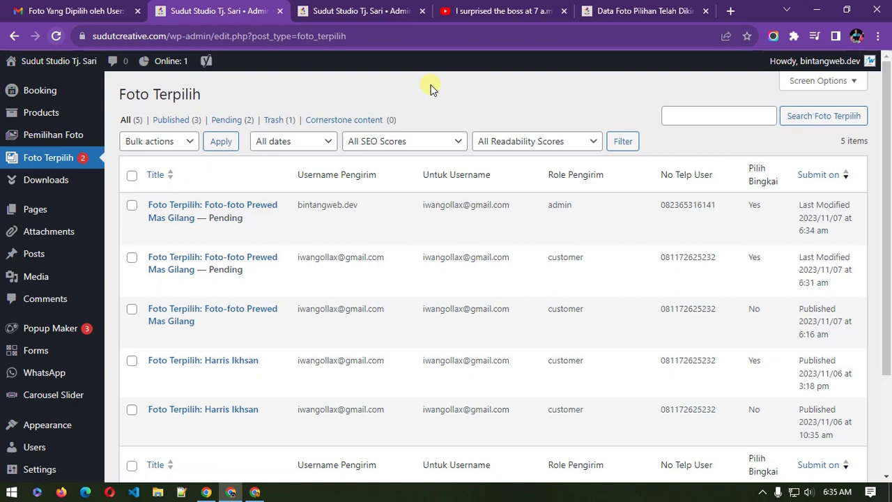
left_click(47, 189)
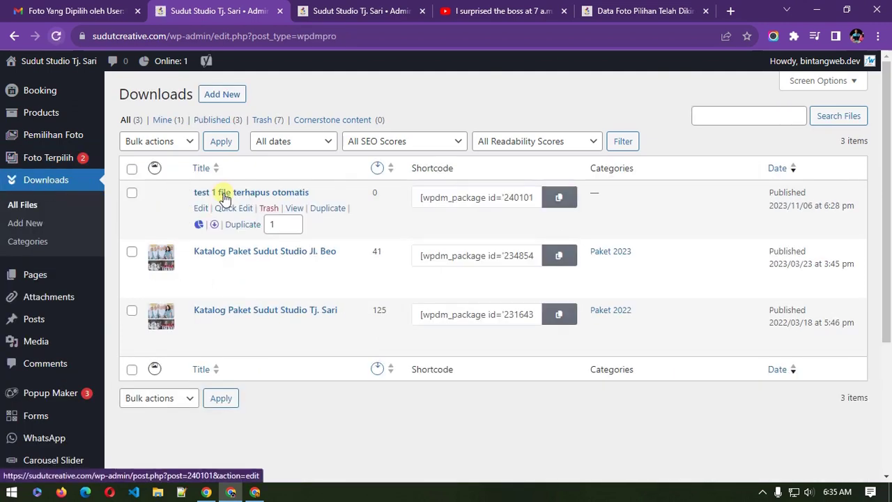
Step: Add a new download titled 'Foto2 Untuk Mas Gilang' with a note it is available only 7 days
left_click(236, 97)
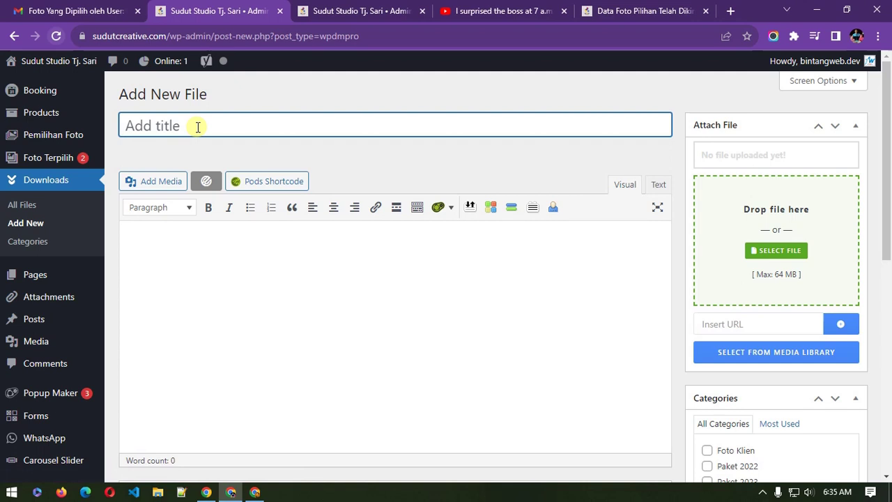
type("Foto2 Untuk Mas Gilang")
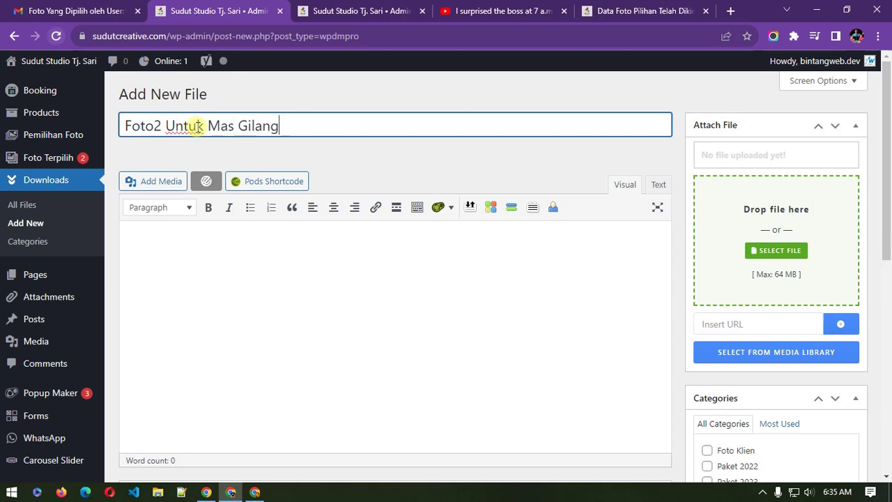
left_click(325, 276)
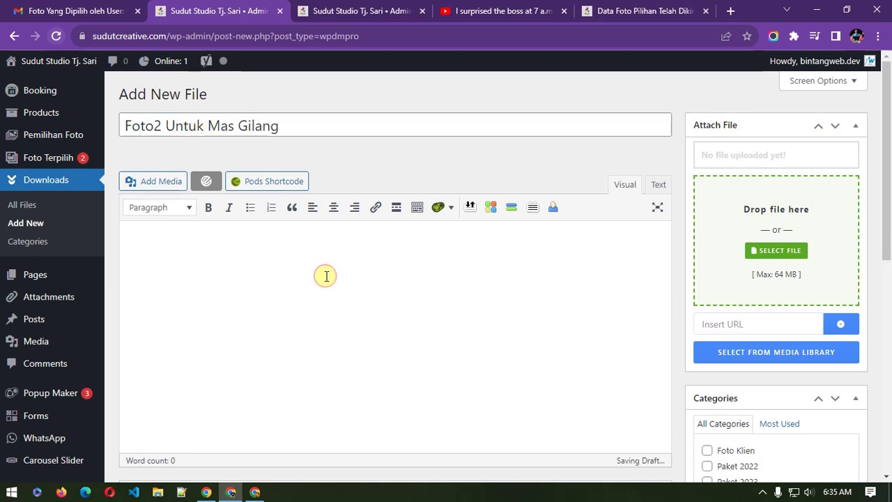
type("ini be")
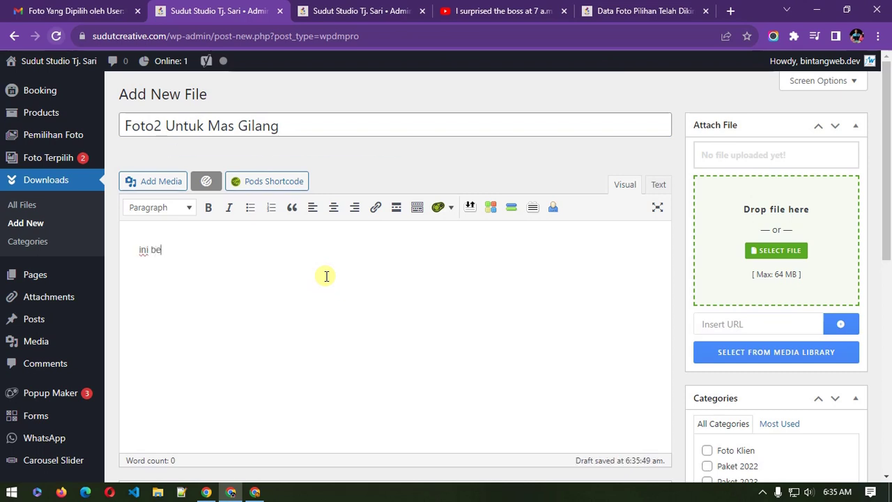
type("rbatas wka")
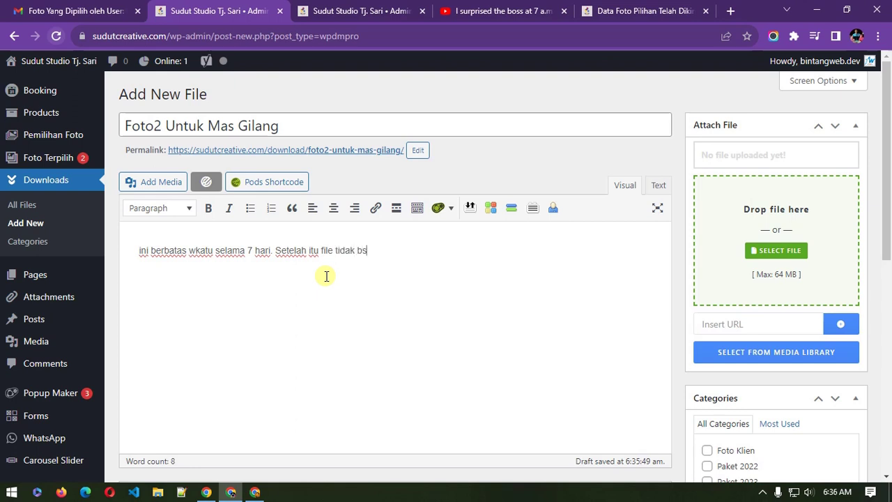
type("didownload.")
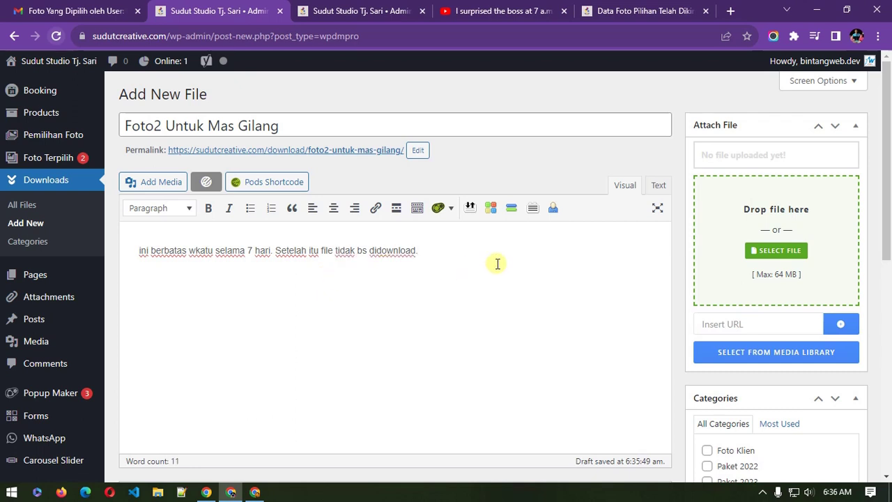
left_click(769, 255)
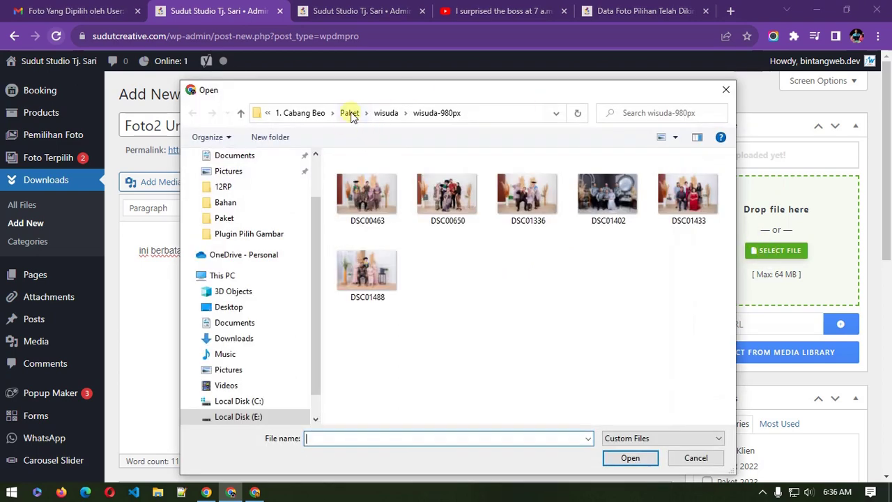
Step: Attach pasfoto.zip from the Paket folder to the download
left_click(350, 112)
scroll(417, 285, "down", 4)
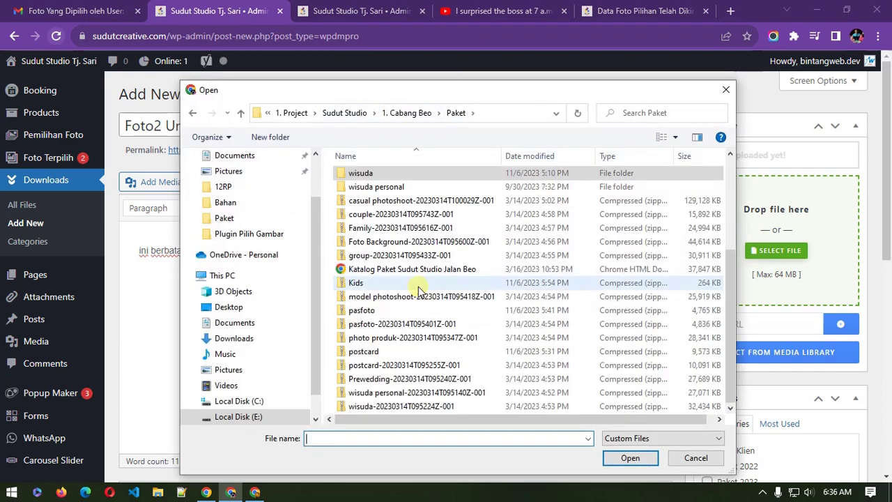
left_click(373, 312)
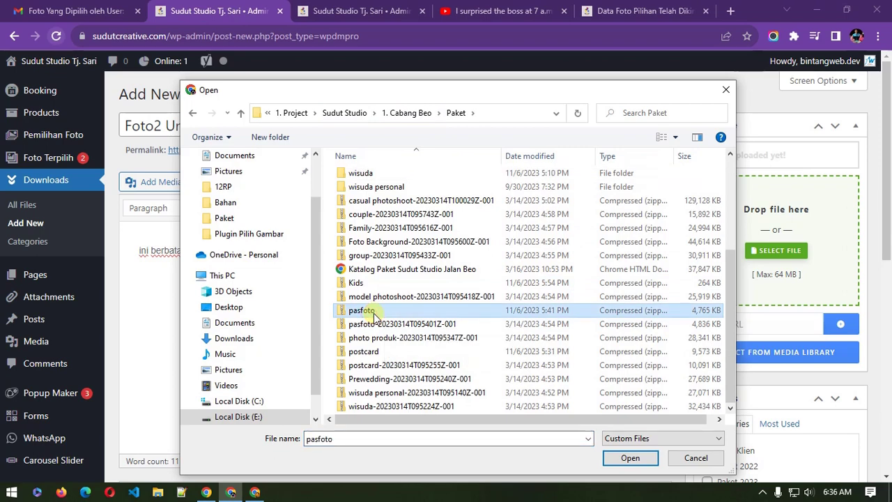
double_click(369, 312)
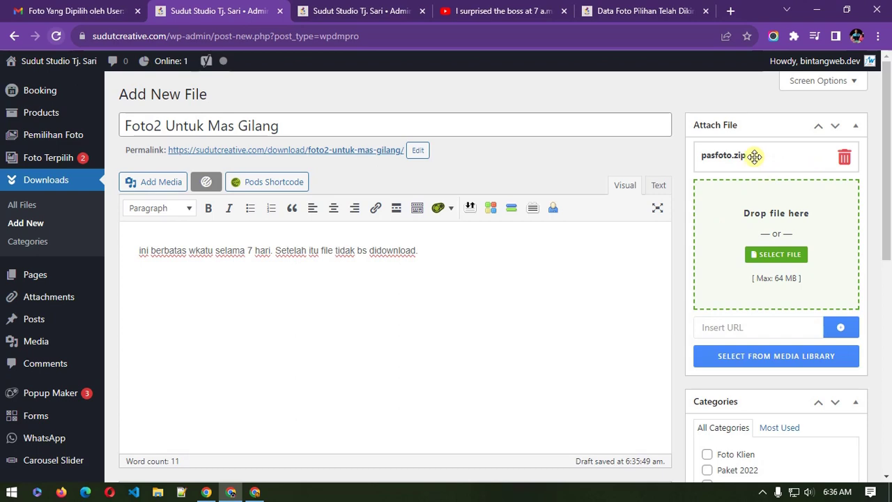
Step: Publish Foto2 Untuk Mas Gilang in the Foto Klien category
scroll(675, 327, "down", 1)
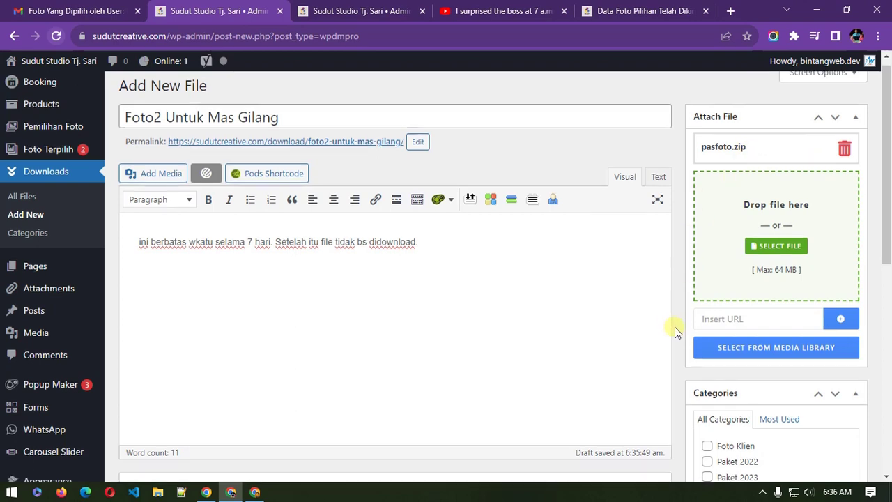
scroll(674, 326, "down", 3)
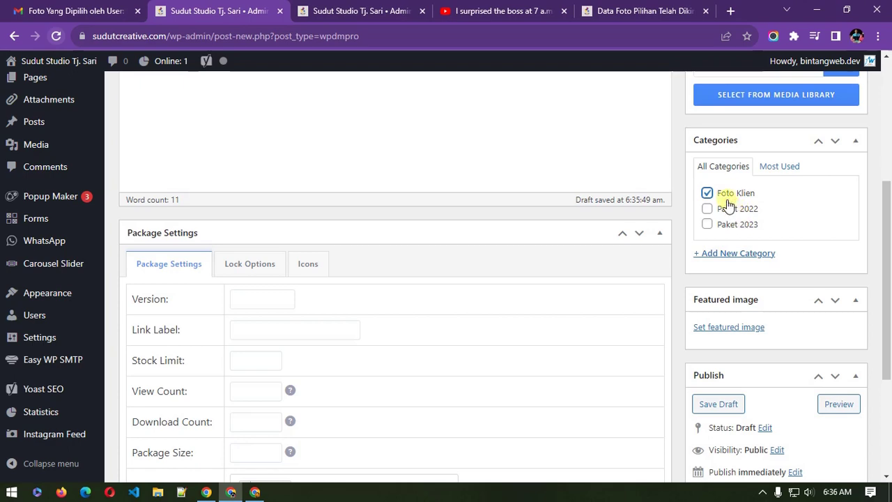
scroll(430, 335, "down", 3)
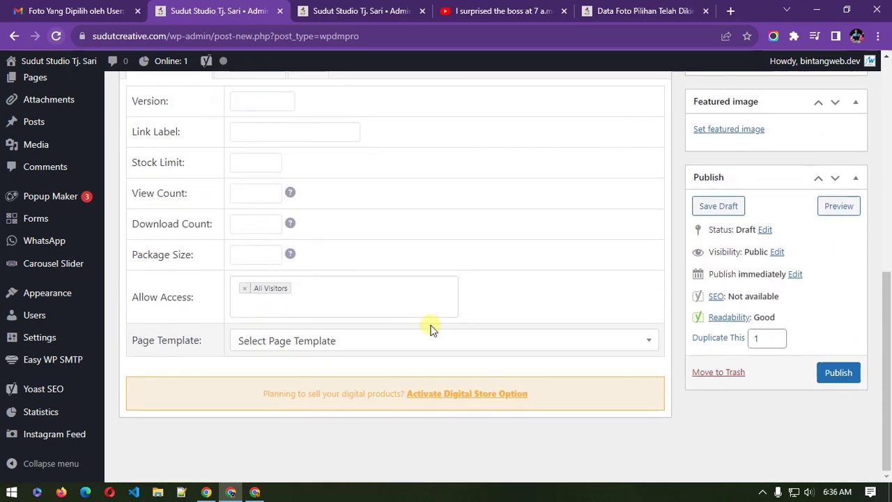
scroll(430, 328, "up", 4)
scroll(429, 324, "up", 3)
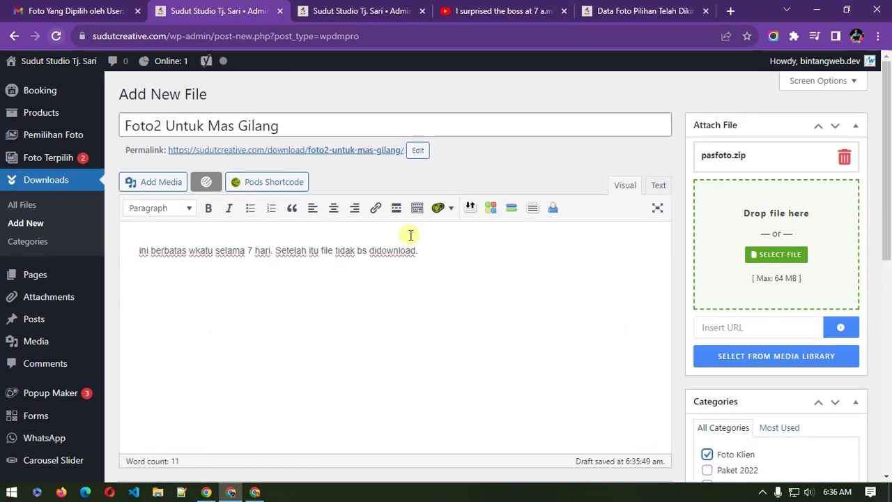
left_click_drag(456, 247, 119, 264)
left_click_drag(289, 126, 115, 131)
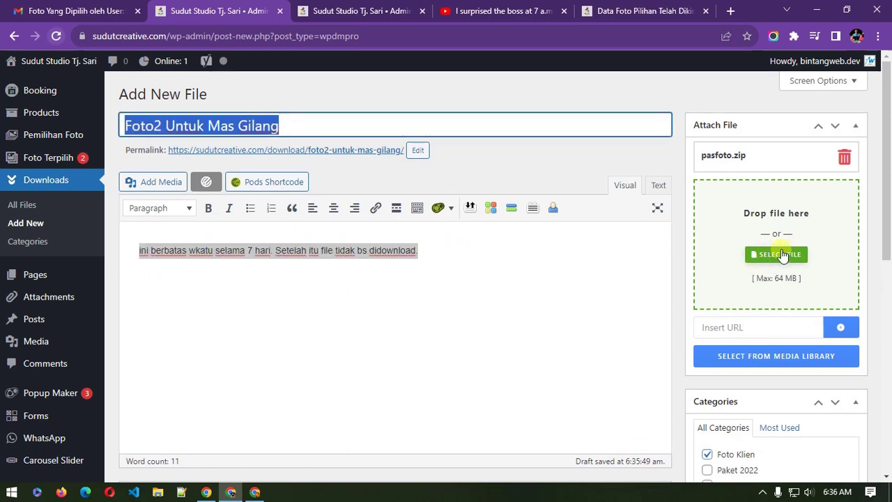
scroll(777, 258, "down", 2)
scroll(725, 317, "down", 5)
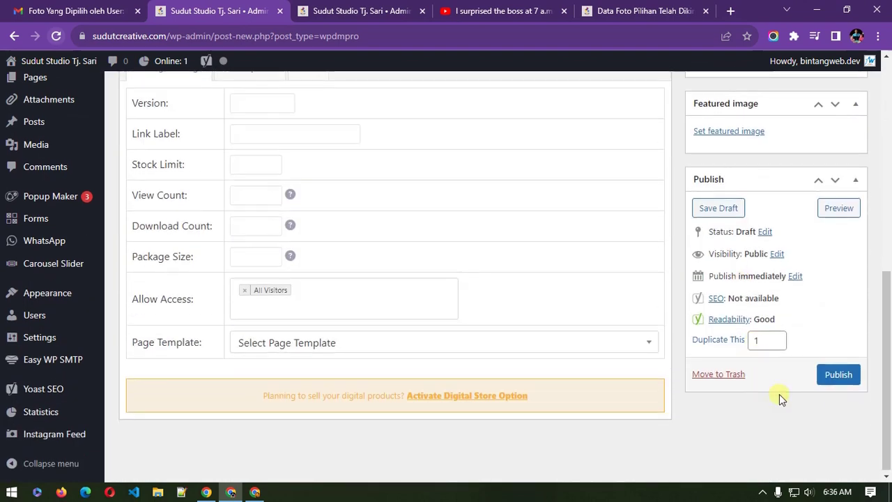
left_click(836, 374)
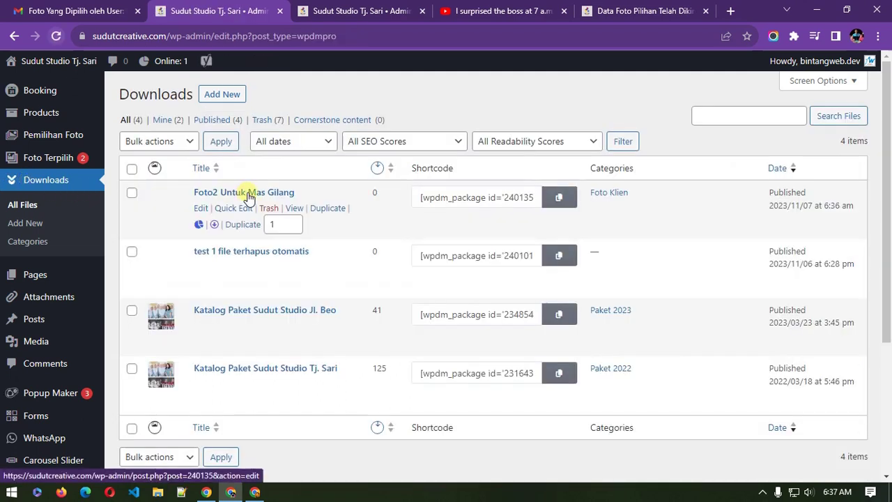
Step: Copy the Foto2 Untuk Mas Gilang page link and open it in the client's Chrome window
right_click(297, 214)
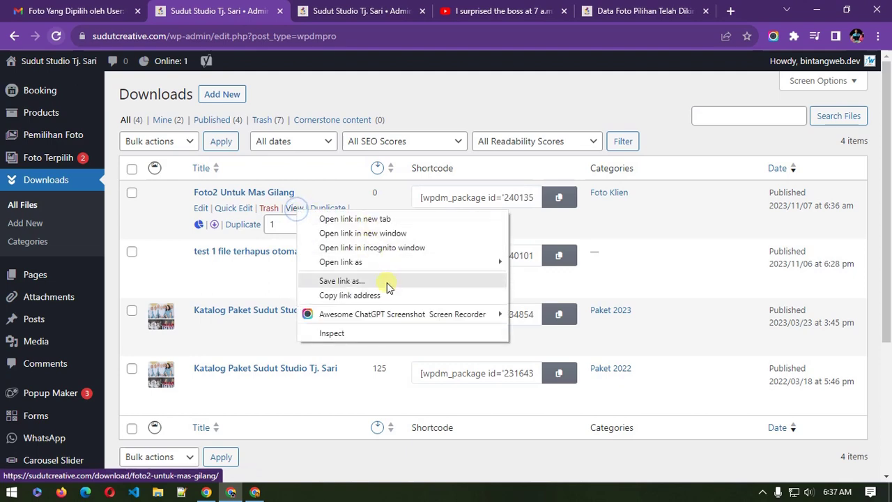
left_click(385, 301)
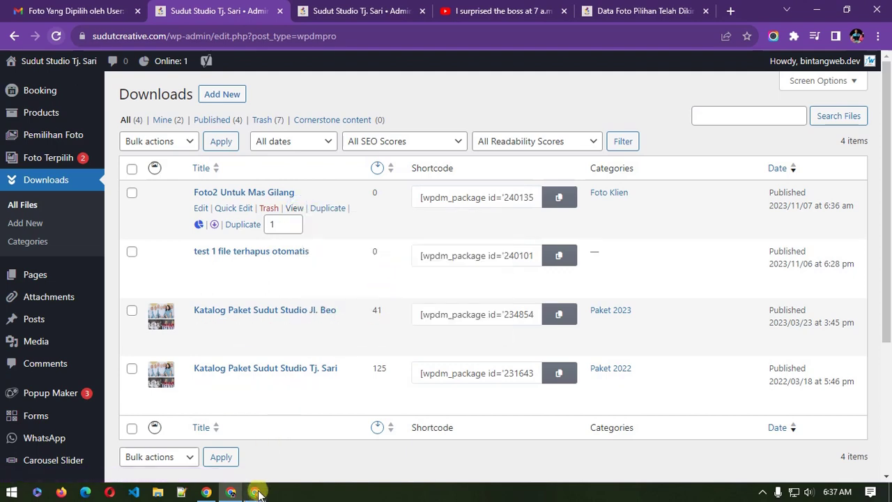
left_click(255, 492)
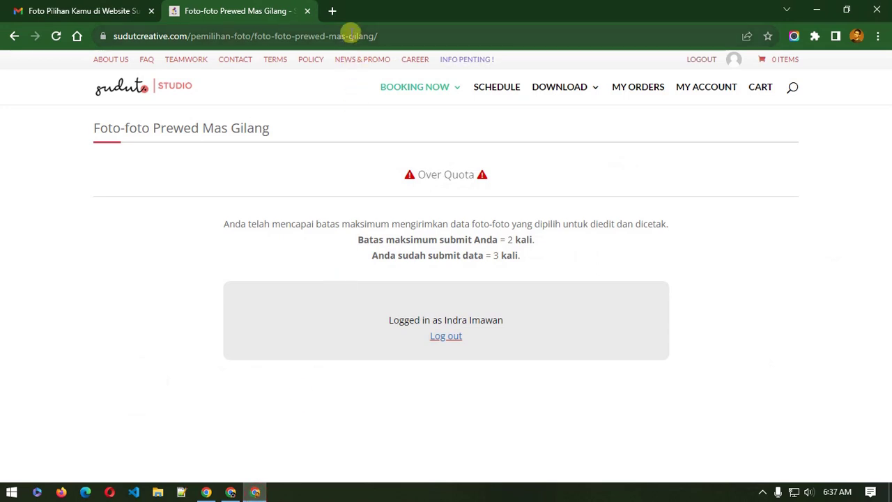
left_click(351, 35)
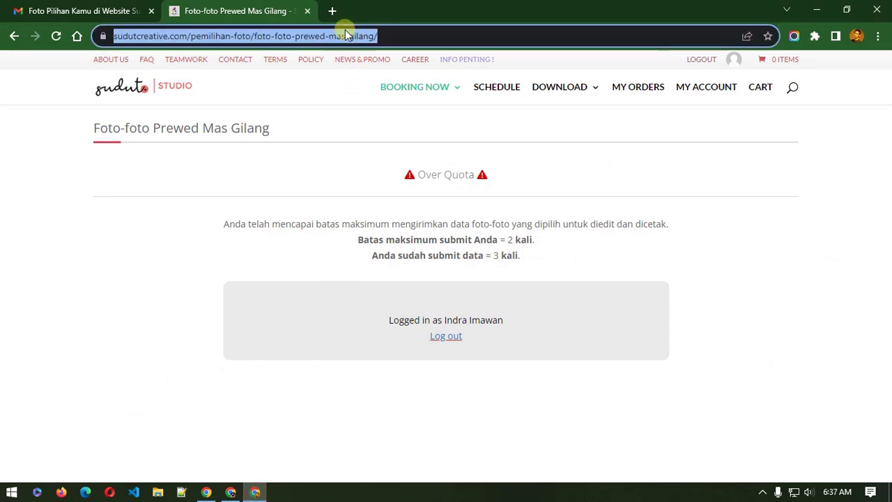
right_click(345, 35)
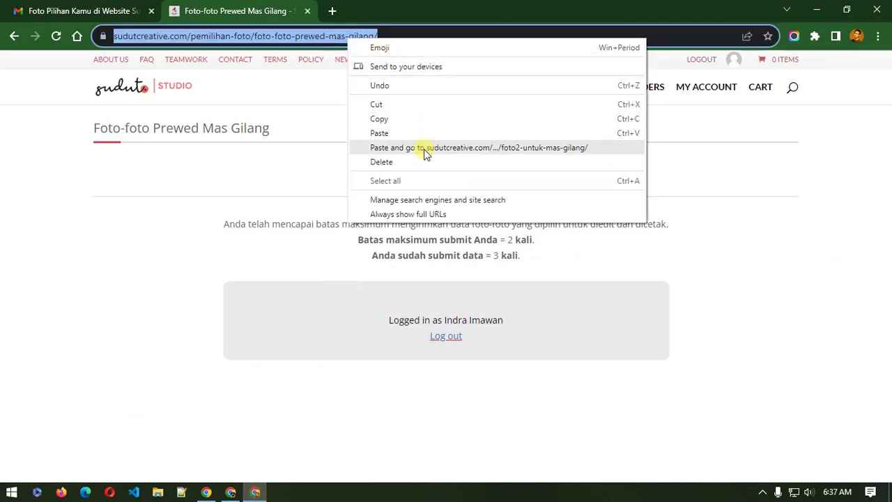
left_click(426, 148)
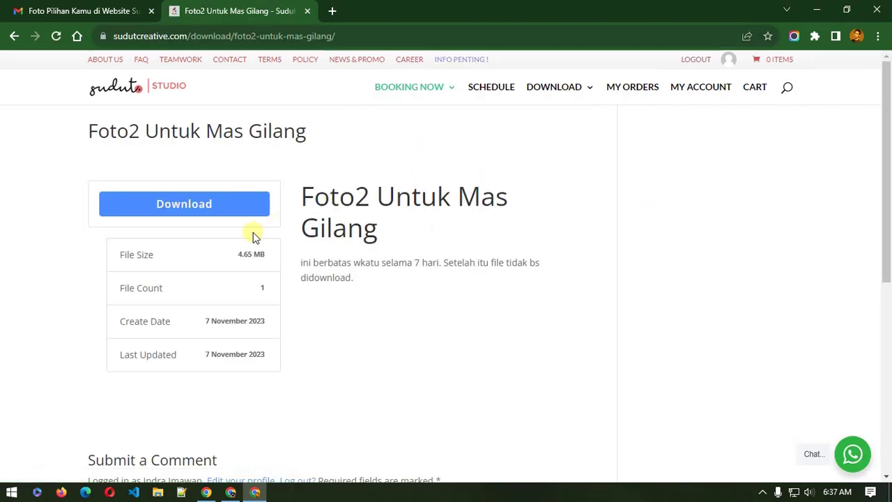
Step: Download pasfoto.zip (4.7 MB) and confirm it in the recent downloads list
left_click(214, 215)
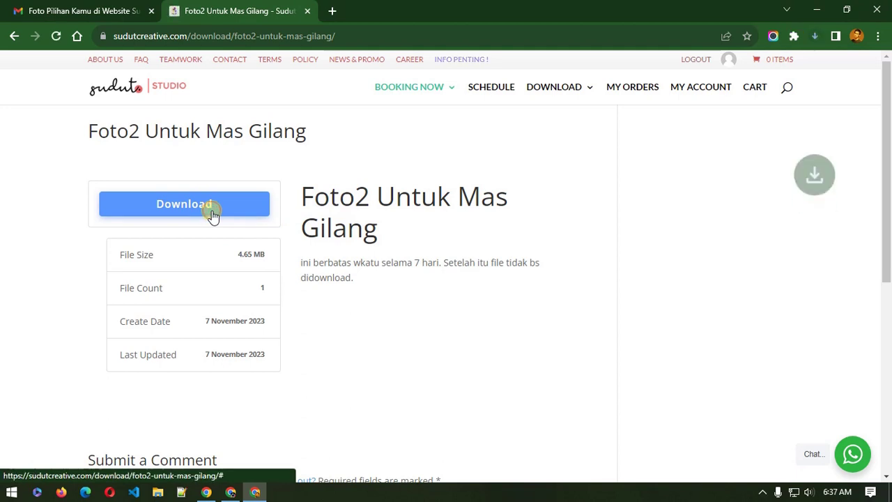
left_click(816, 41)
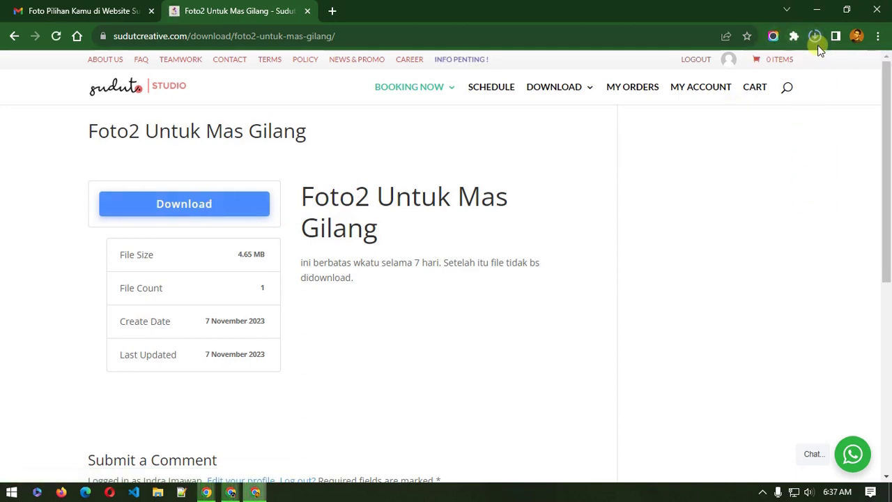
mouse_move(786, 67)
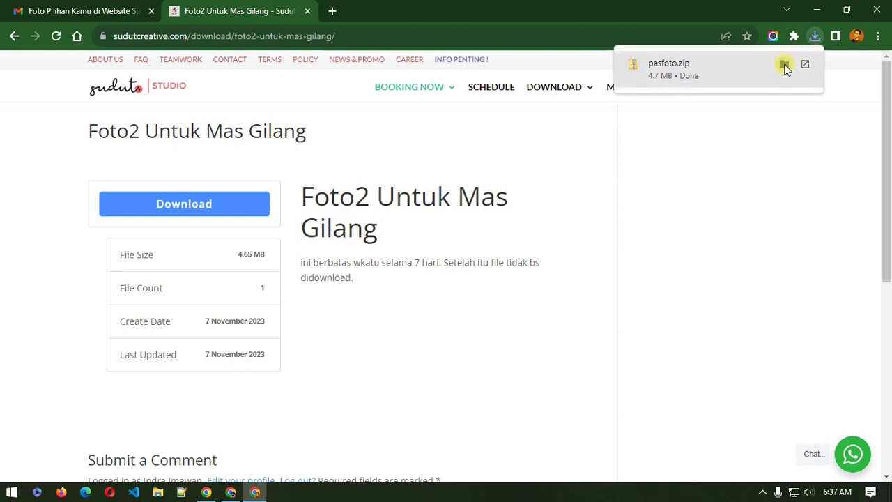
left_click(784, 65)
left_click(596, 198)
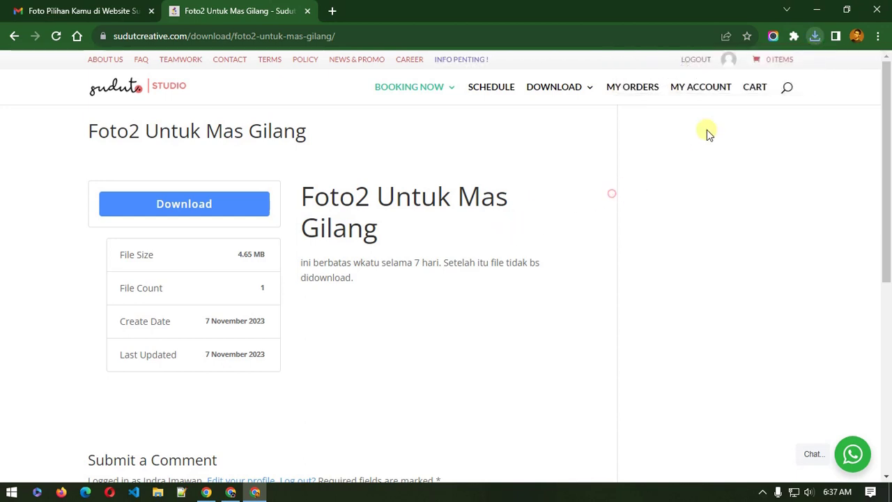
left_click(231, 492)
Step: Scroll functions.php in the Theme File Editor down to the file-deletion code at line 511
left_click(231, 492)
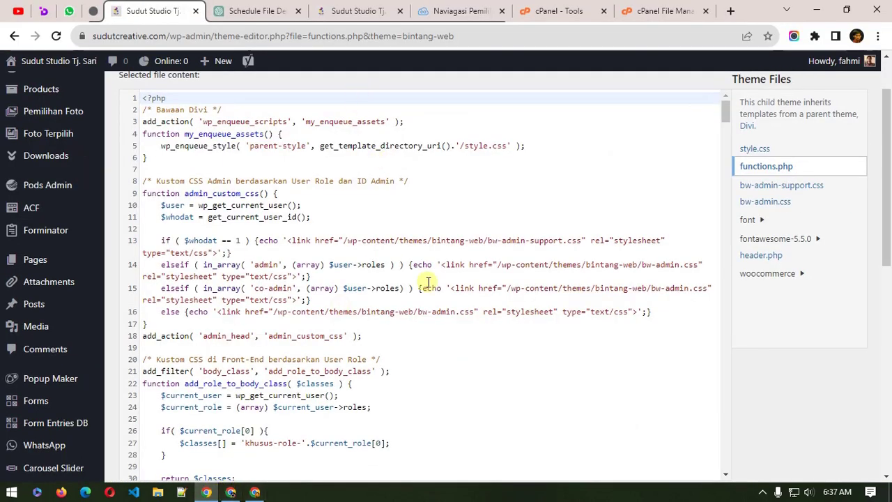
scroll(482, 383, "down", 3)
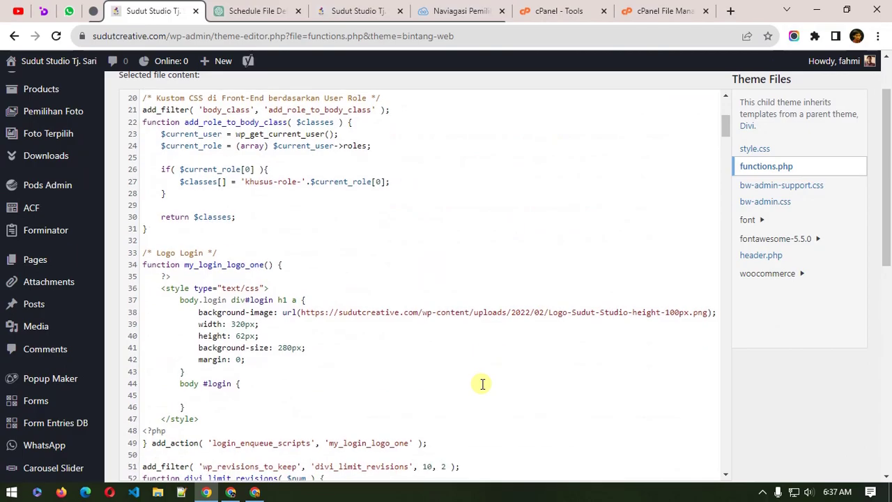
scroll(826, 416, "down", 2)
scroll(732, 263, "up", 5)
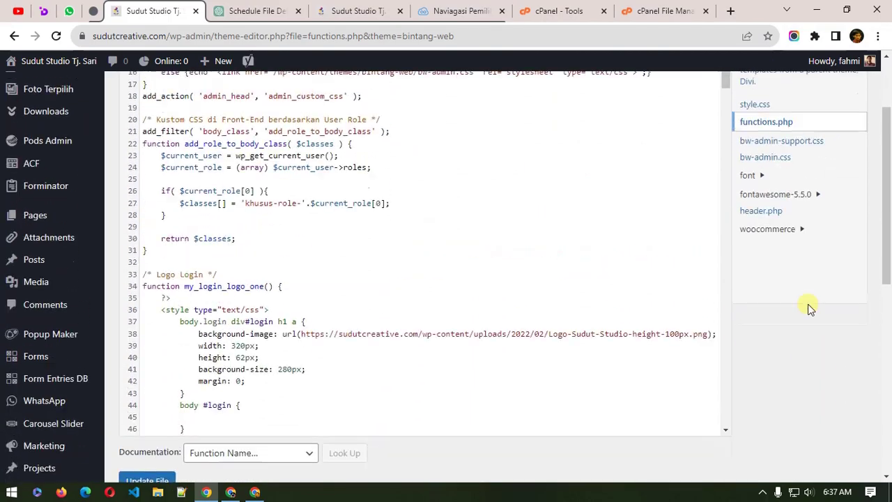
left_click_drag(723, 123, 751, 433)
scroll(788, 384, "down", 2)
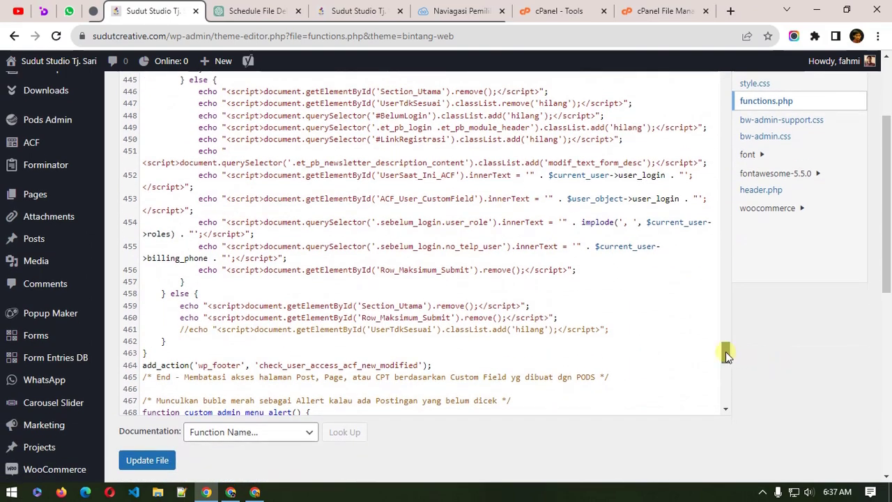
left_click_drag(726, 351, 752, 395)
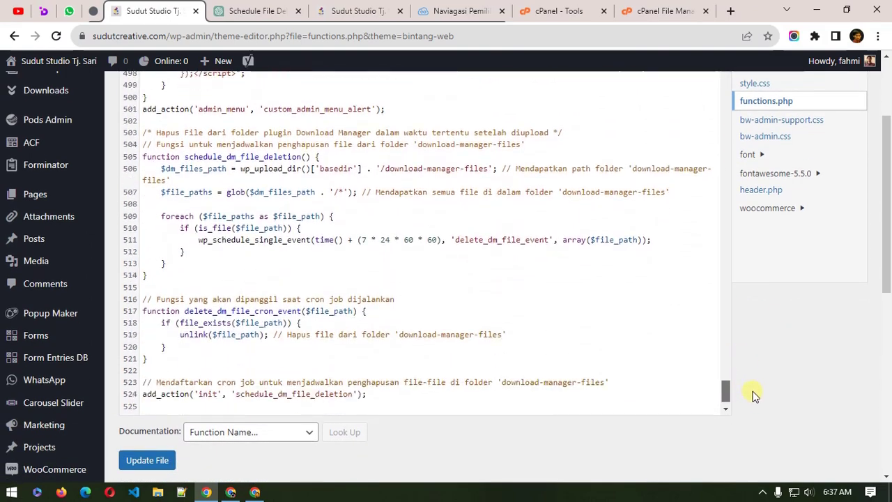
Step: Highlight each factor of the 7 * 24 * 60 * 60 second deletion delay on line 511
left_click(434, 240)
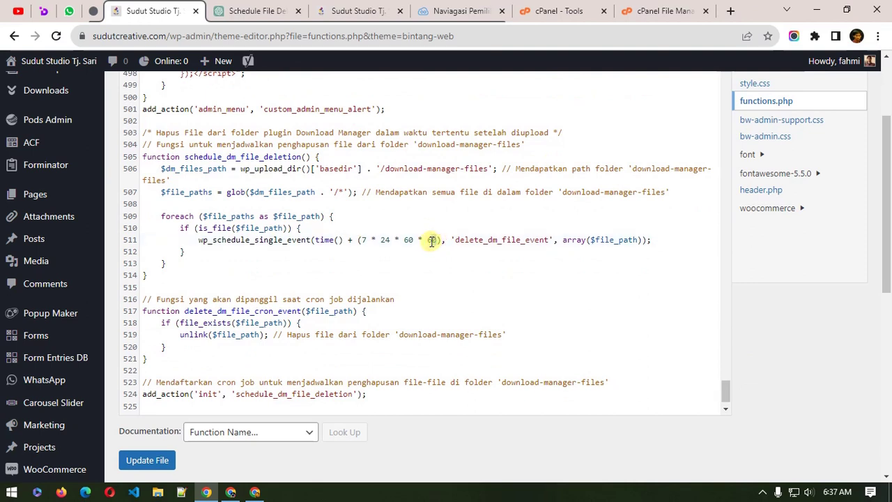
left_click(432, 240)
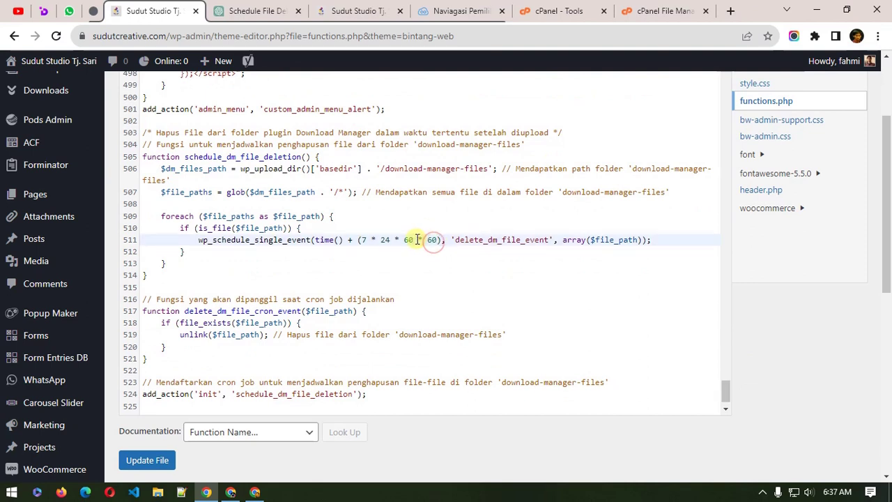
double_click(409, 239)
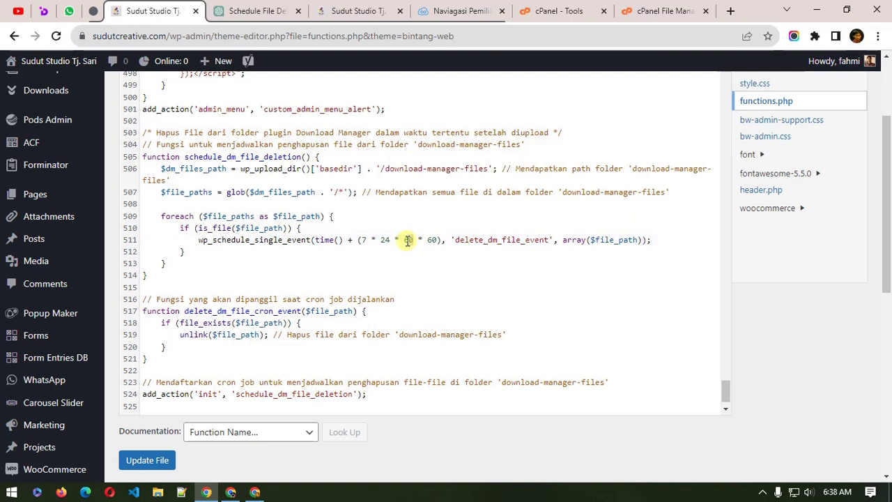
double_click(385, 240)
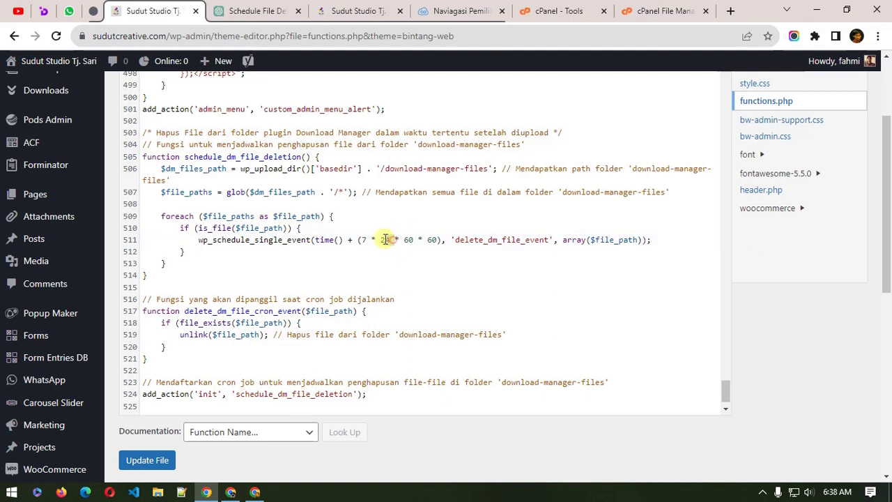
left_click(366, 239)
double_click(367, 239)
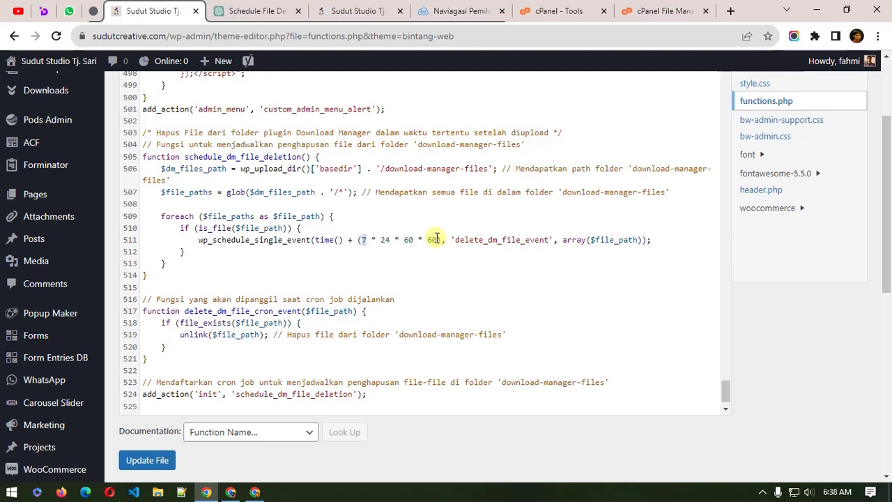
double_click(431, 240)
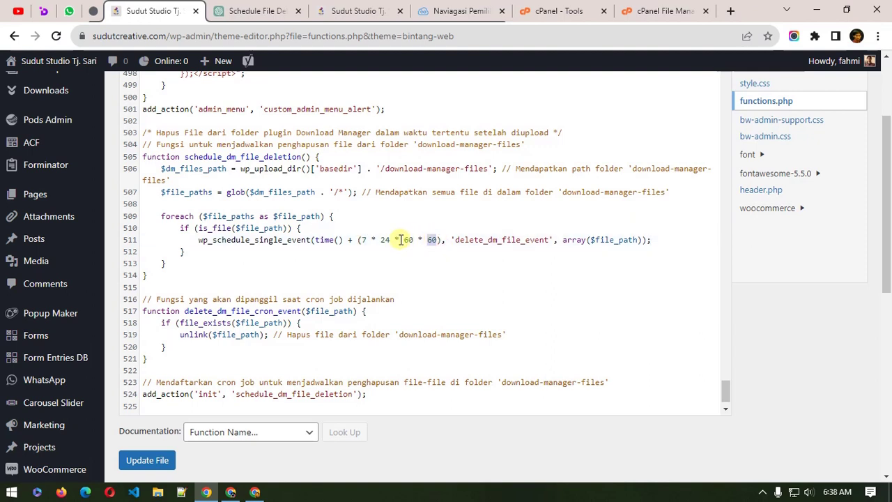